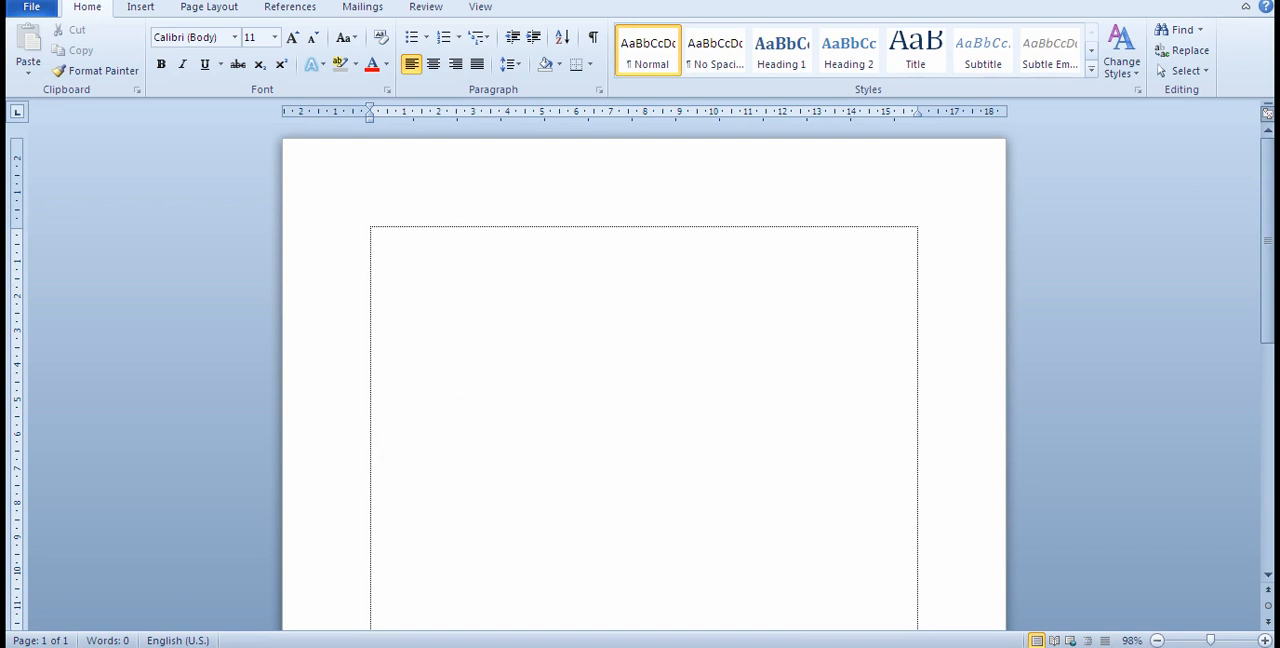
Step: Clear the desktop by closing the blank document and the FAMILYPUTIH drive window and minimizing the belajar text file
key(alt+F4)
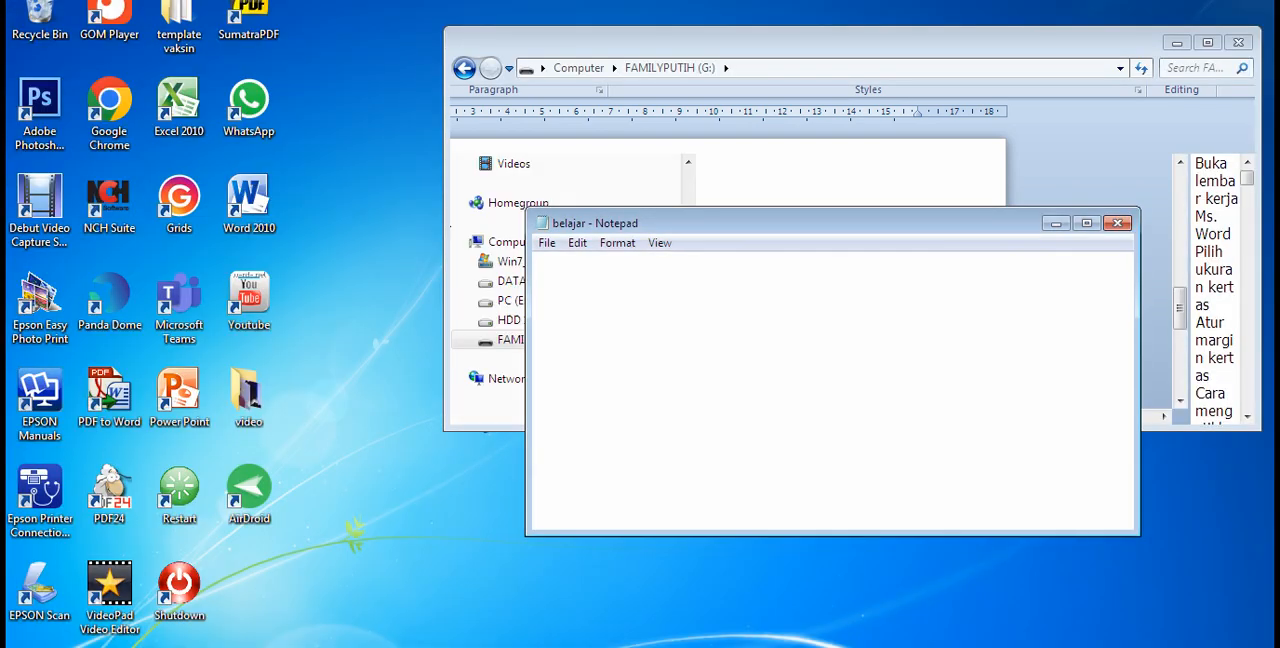
click(1238, 42)
click(1012, 226)
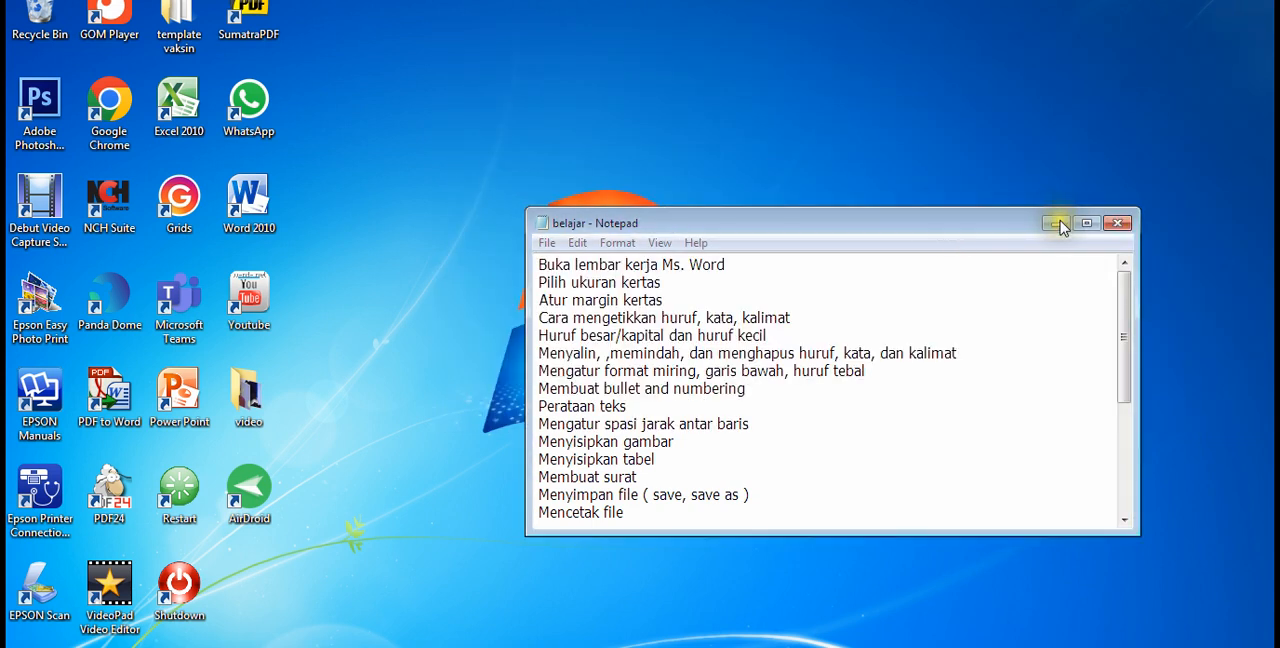
key(super+d)
Step: Switch to Word 2010 with a new blank document
click(368, 198)
click(909, 454)
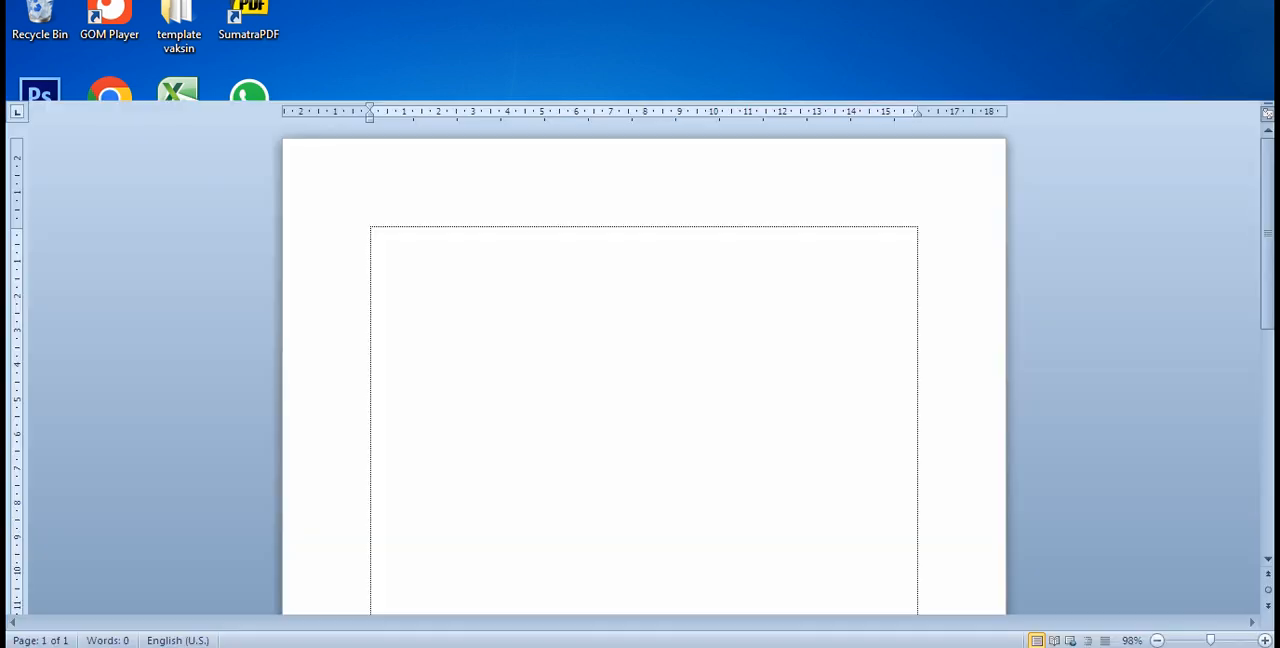
click(415, 494)
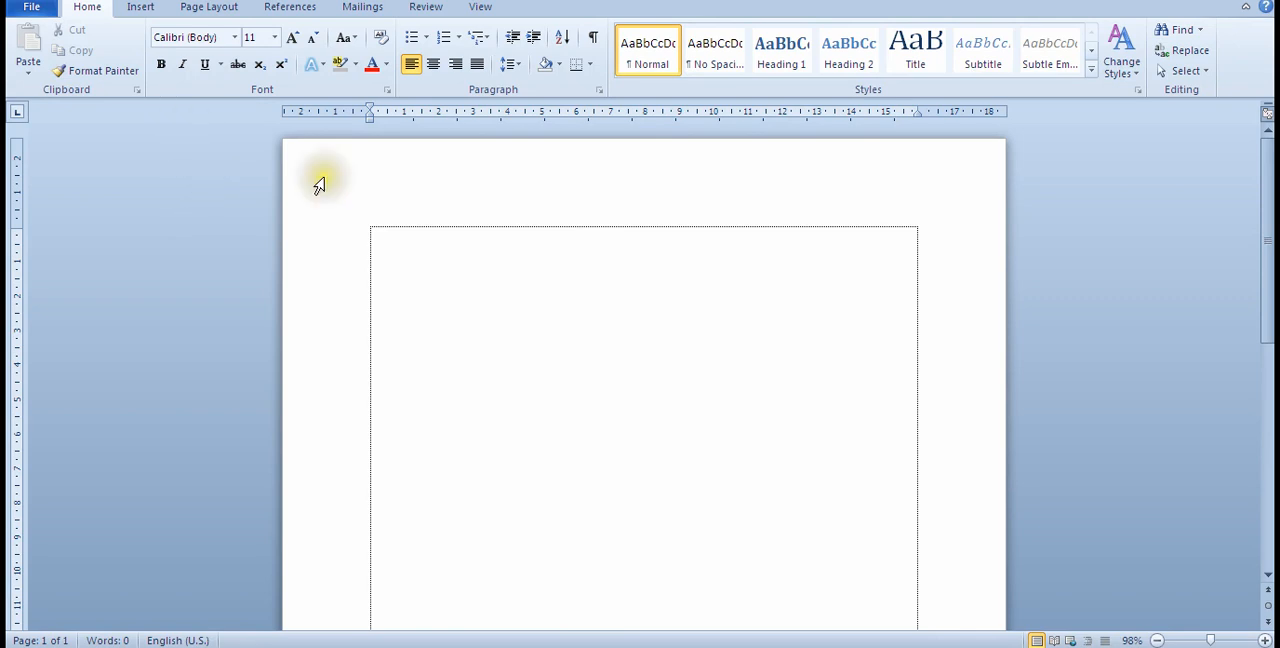
Step: Set the paper size to f4 in the document's page setup
click(203, 9)
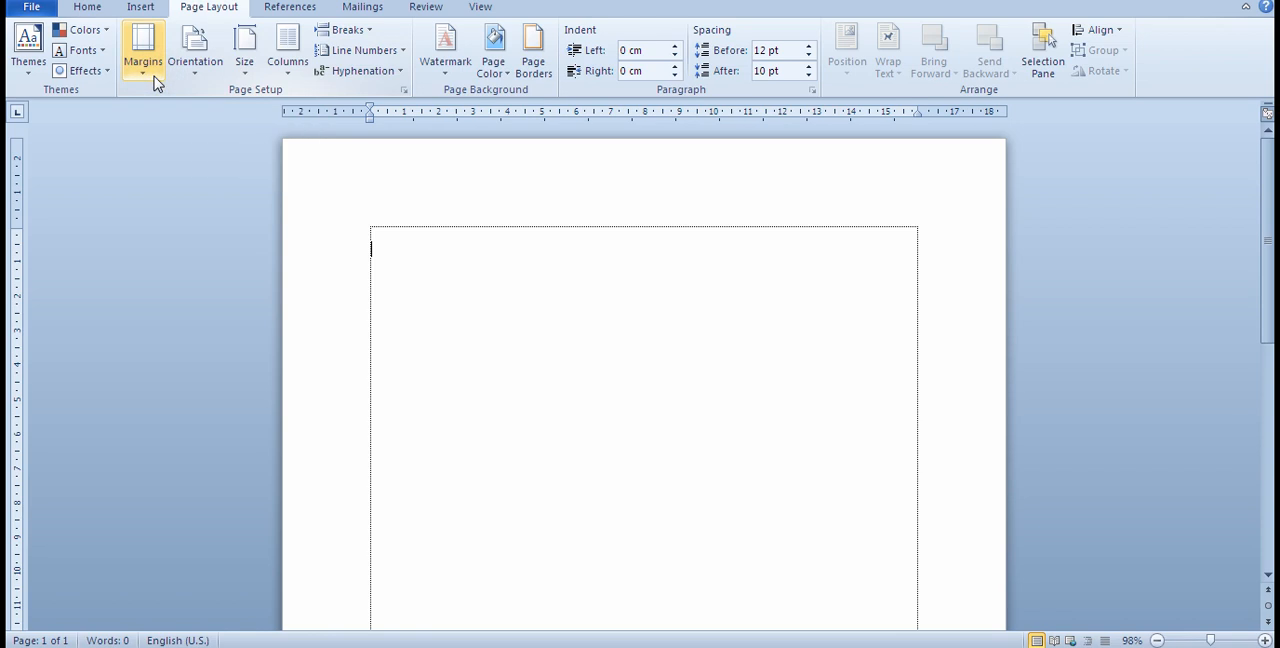
click(152, 80)
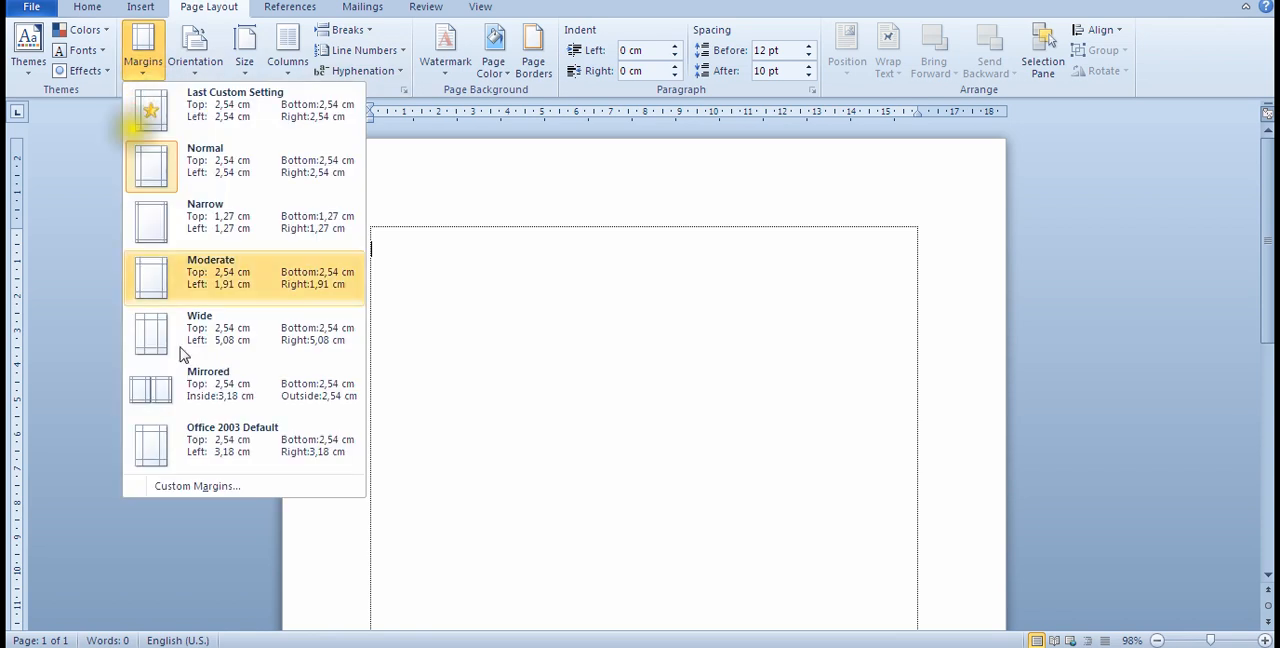
click(199, 490)
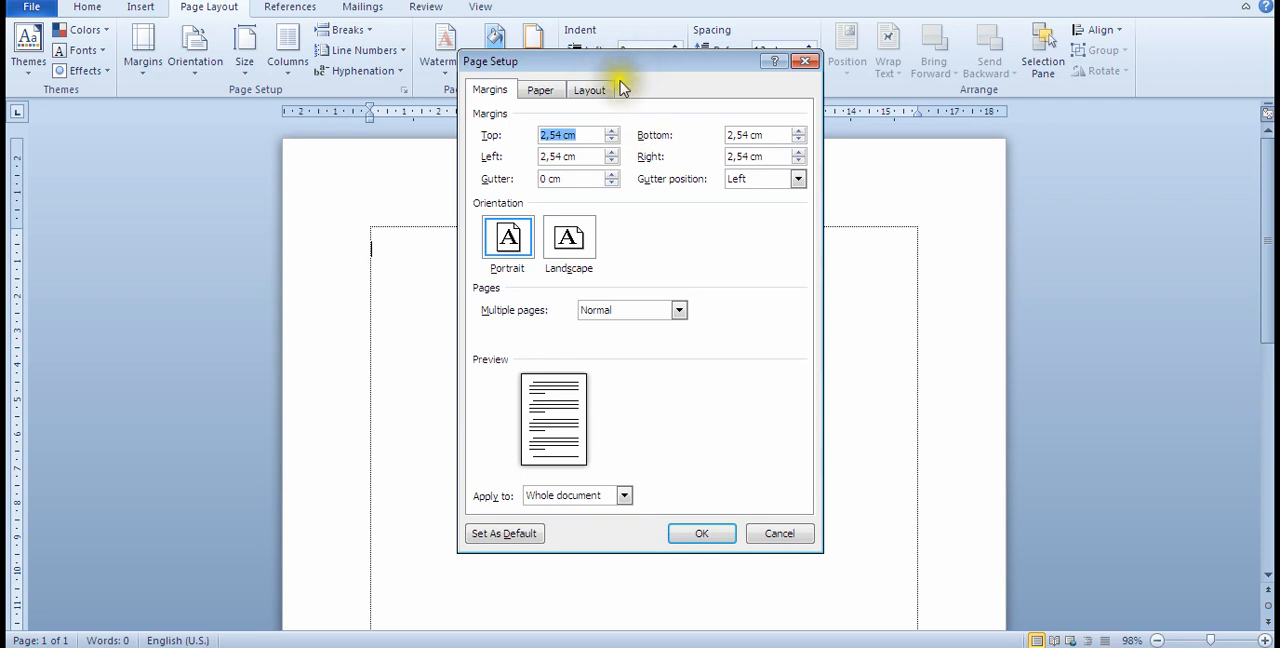
click(540, 90)
click(500, 95)
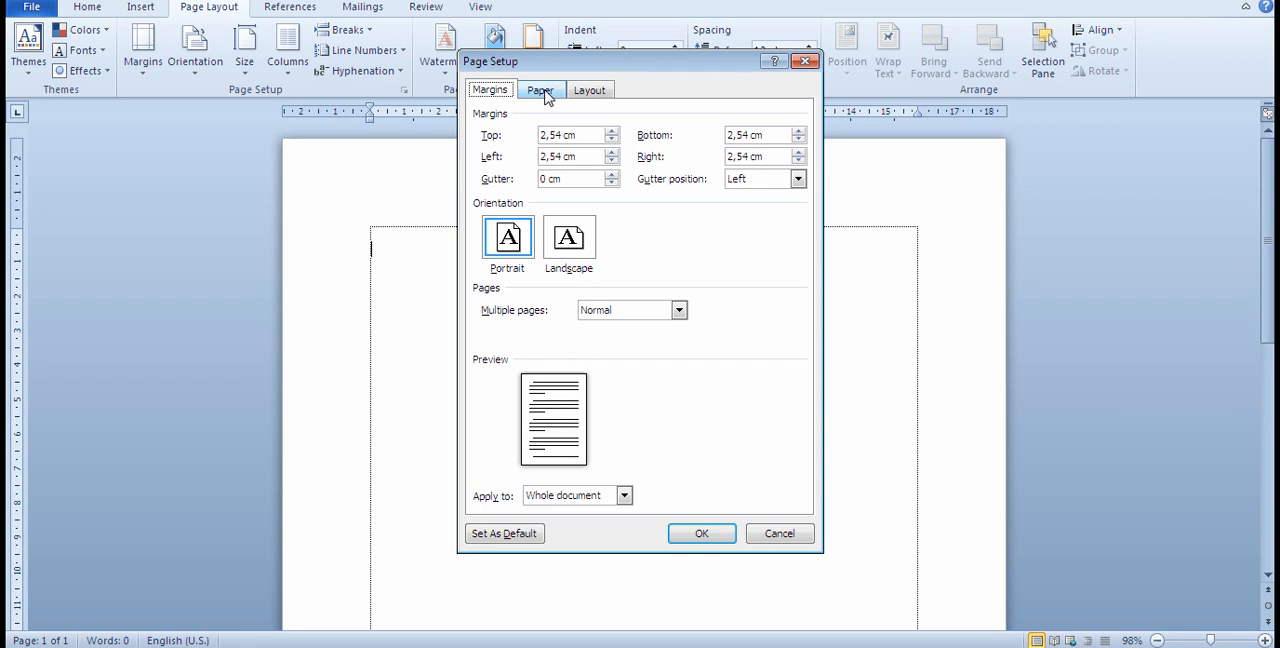
click(542, 92)
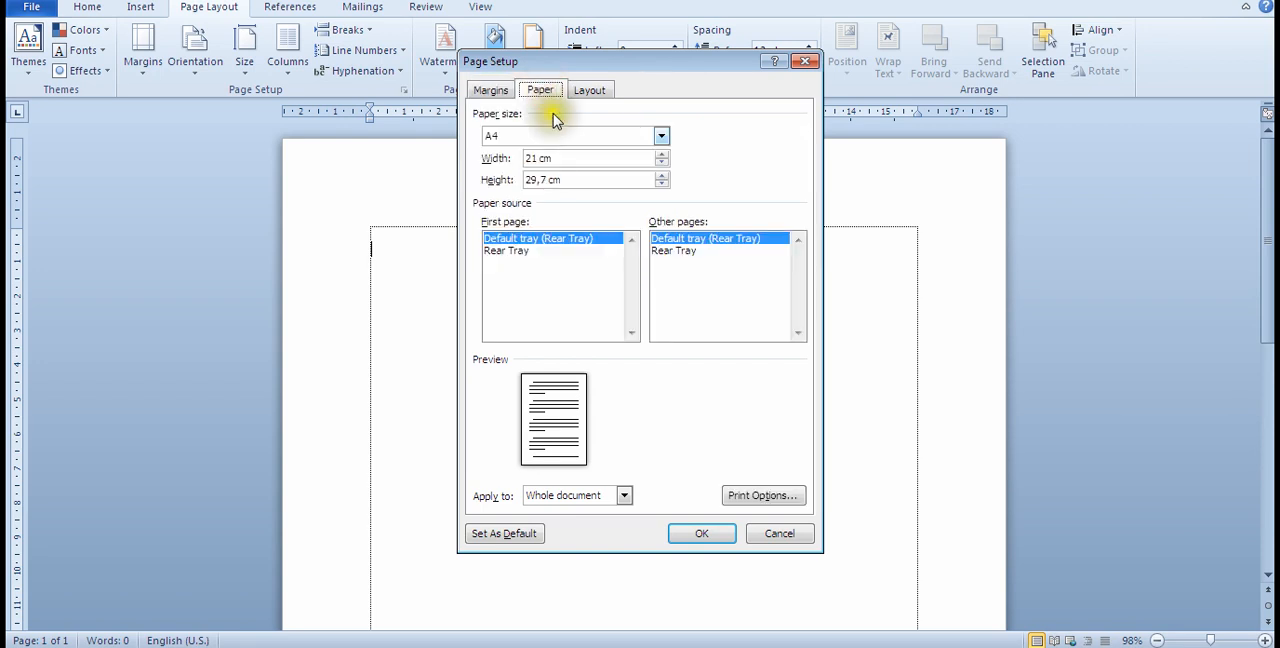
click(662, 137)
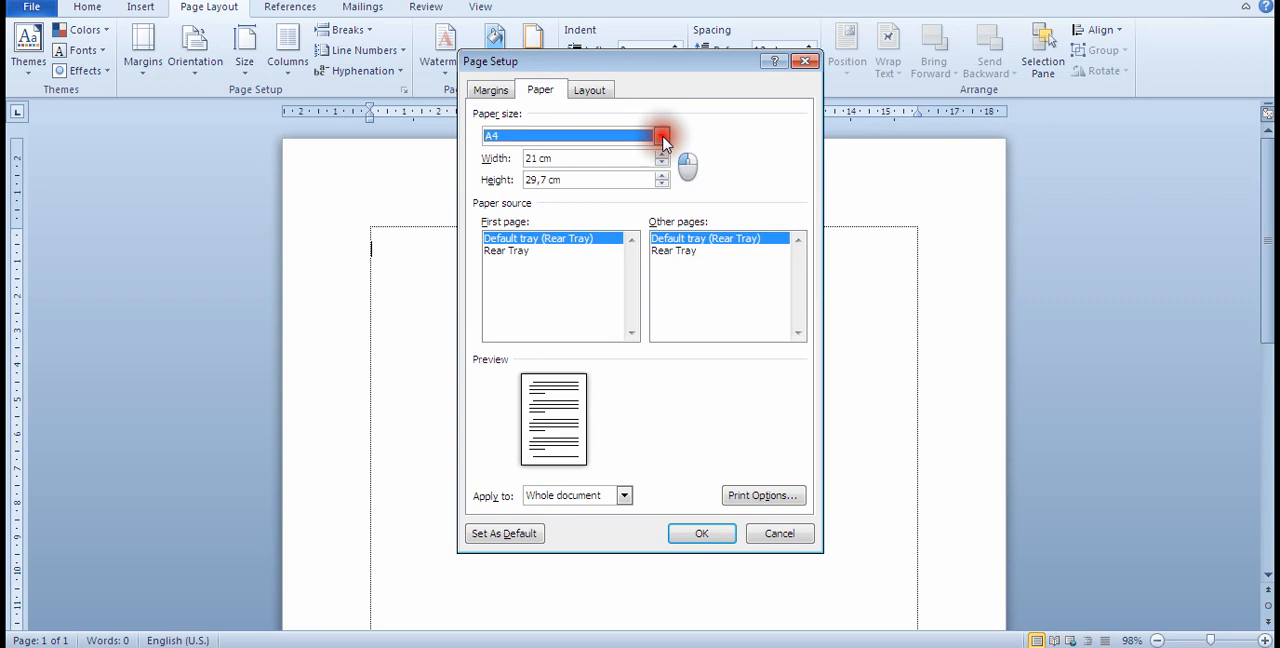
click(662, 136)
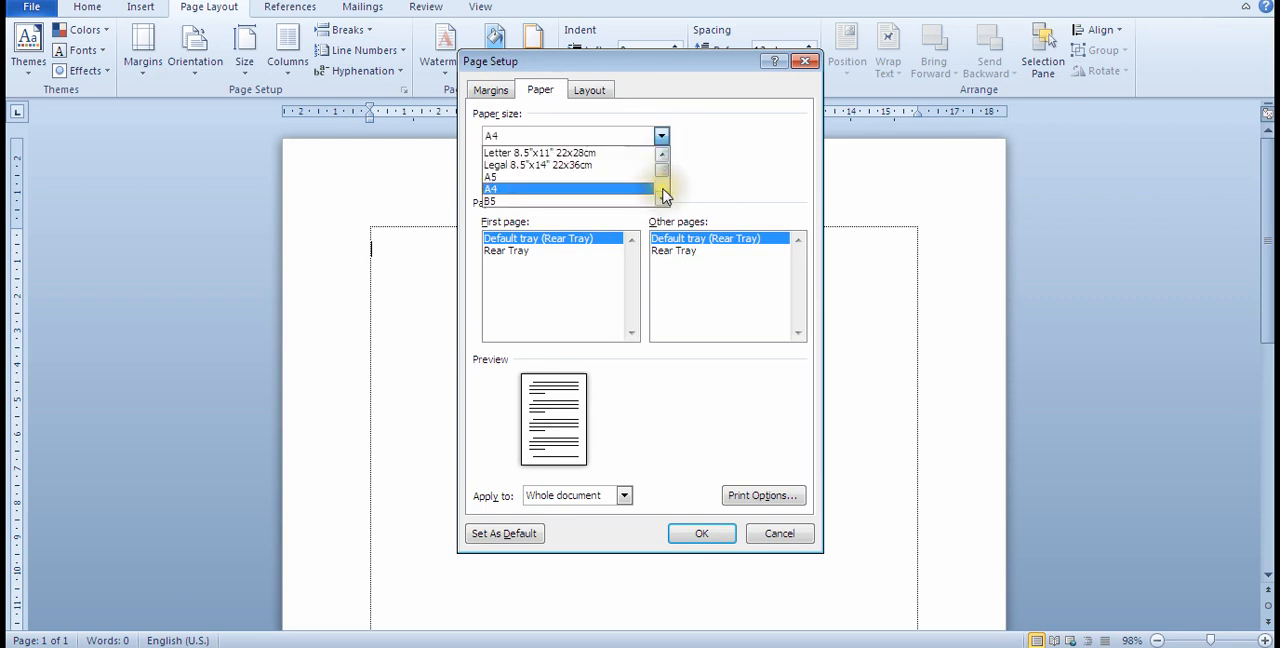
drag(662, 174, 664, 192)
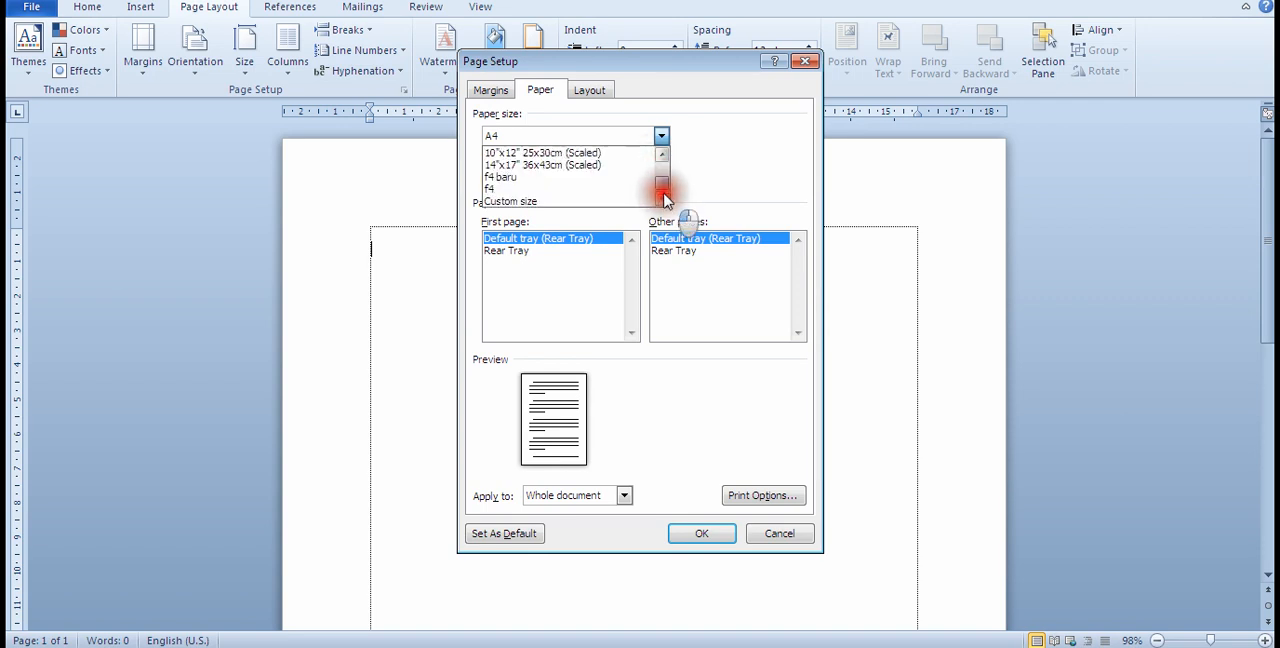
click(506, 190)
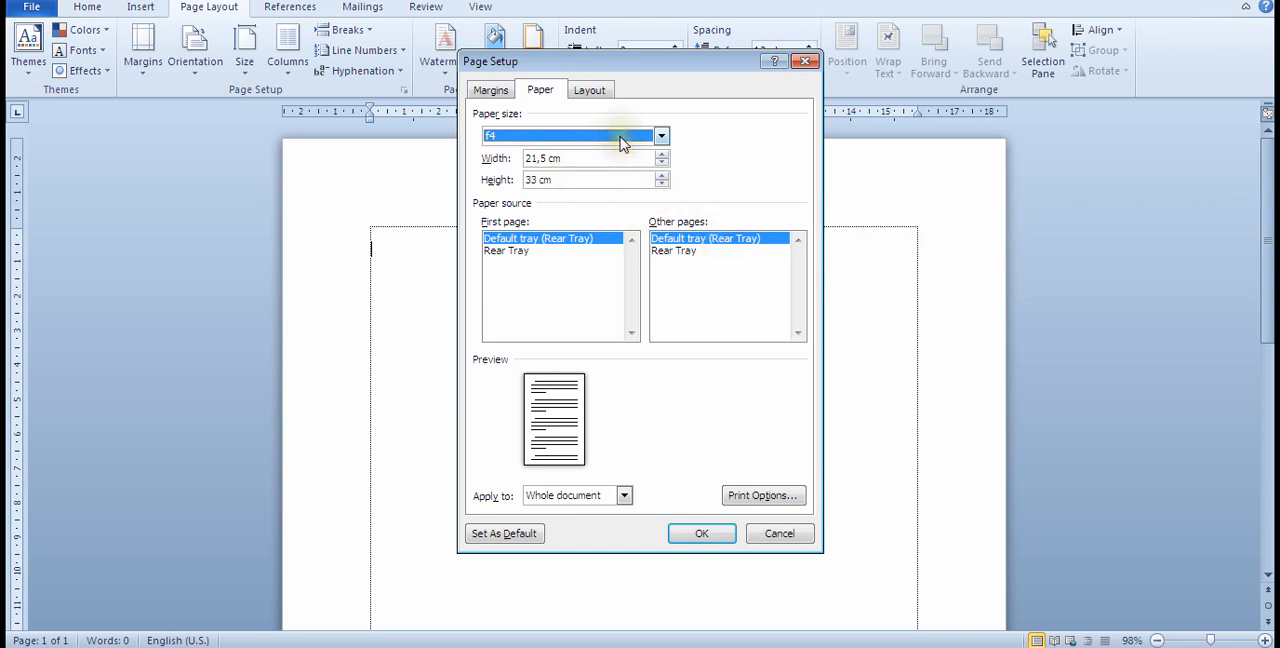
Step: Check the margin settings, apply the page setup to the whole document and look over the resized page
click(500, 91)
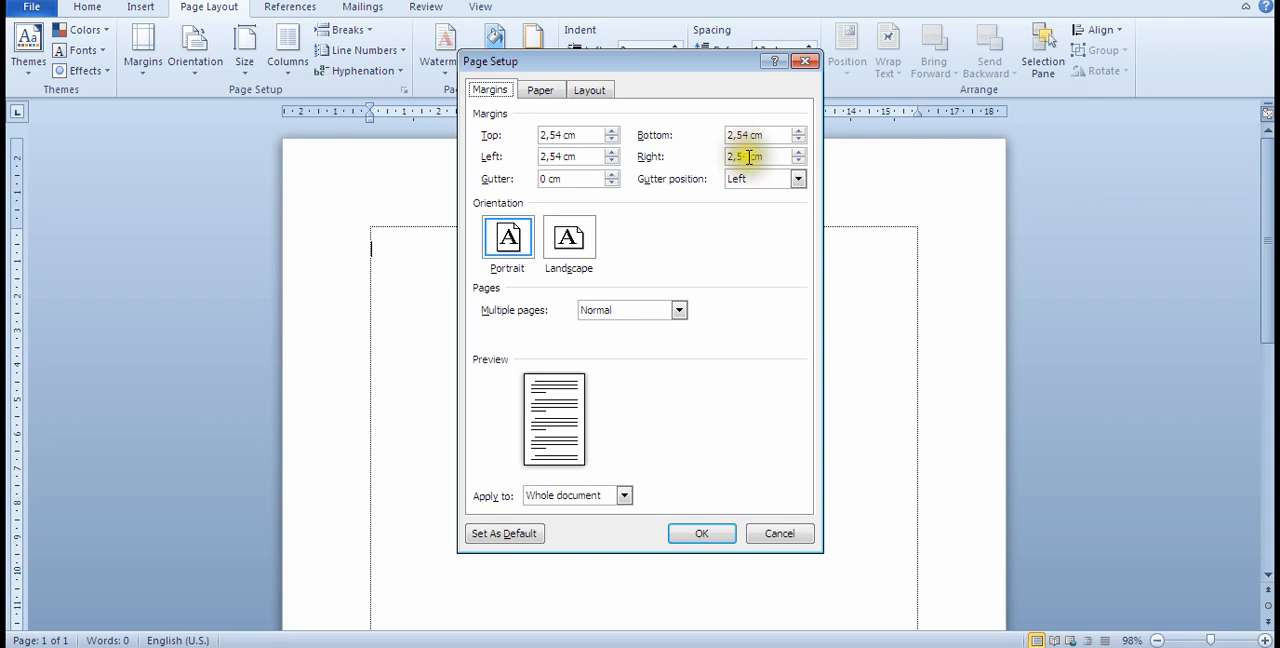
click(566, 158)
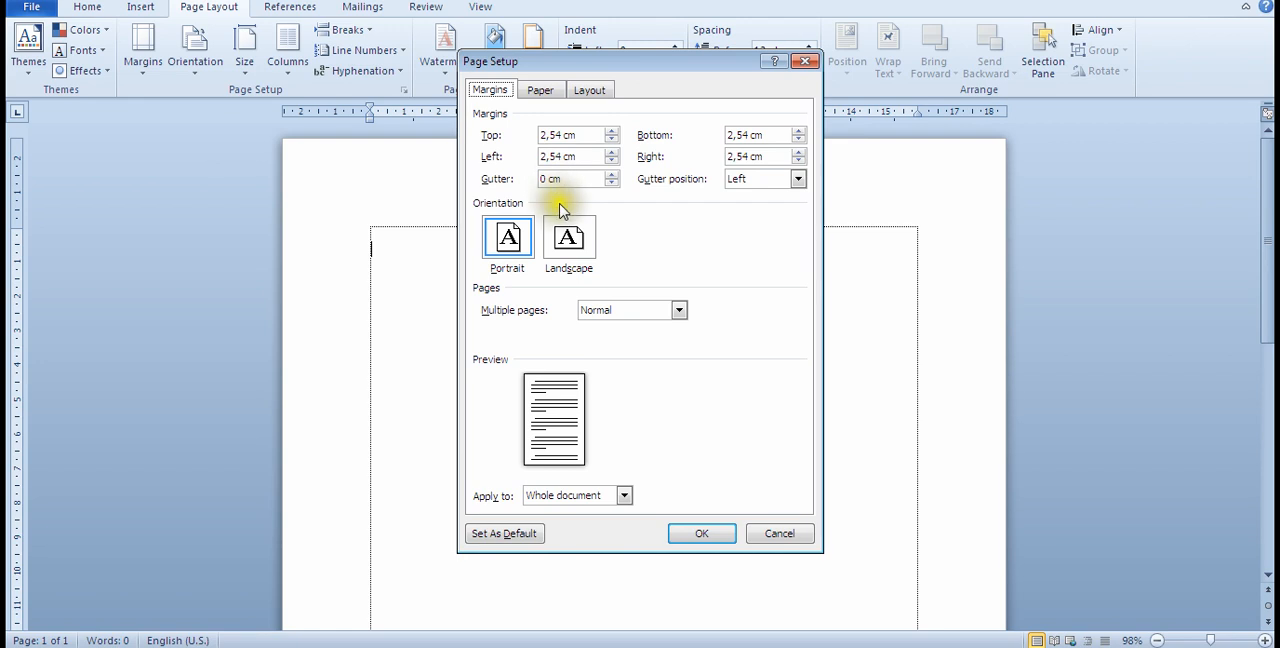
click(703, 535)
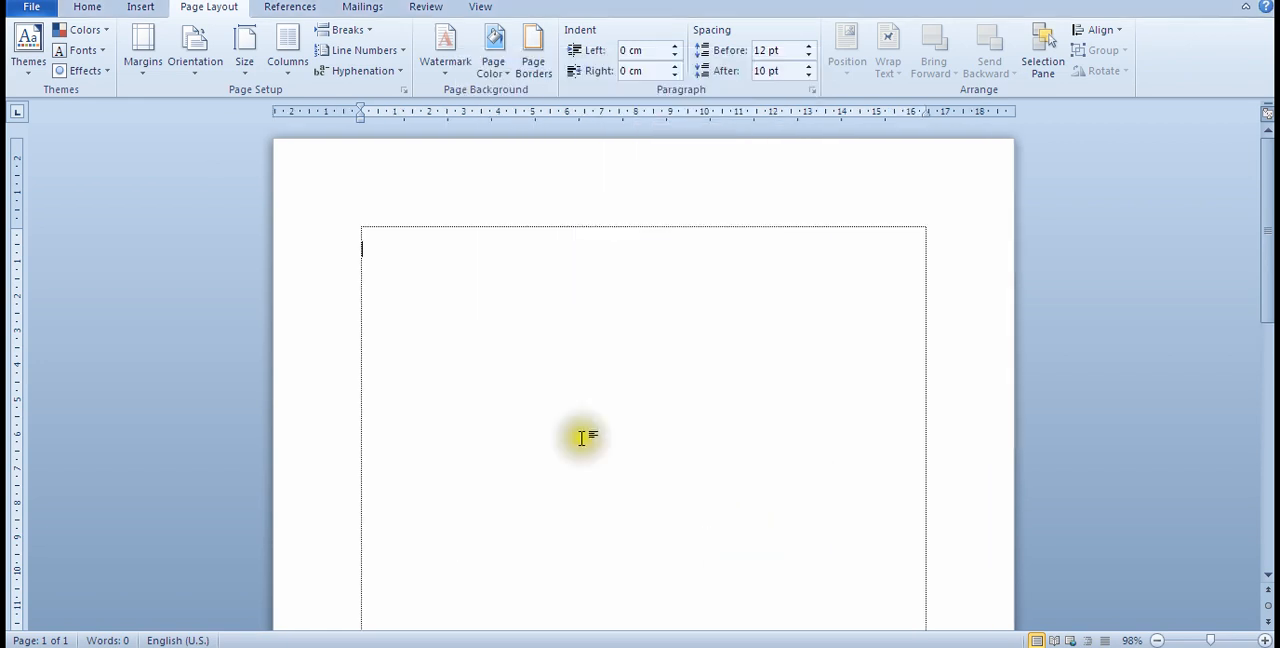
scroll(604, 475, down, 3)
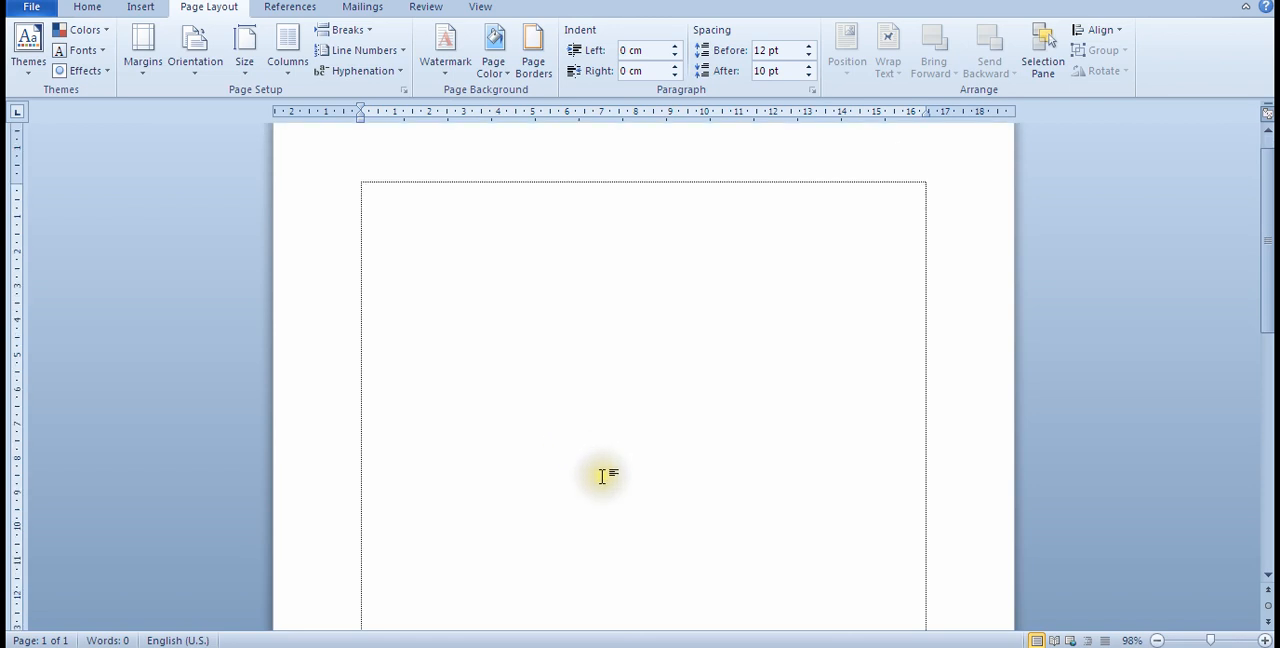
scroll(606, 485, up, 1)
scroll(606, 485, down, 8)
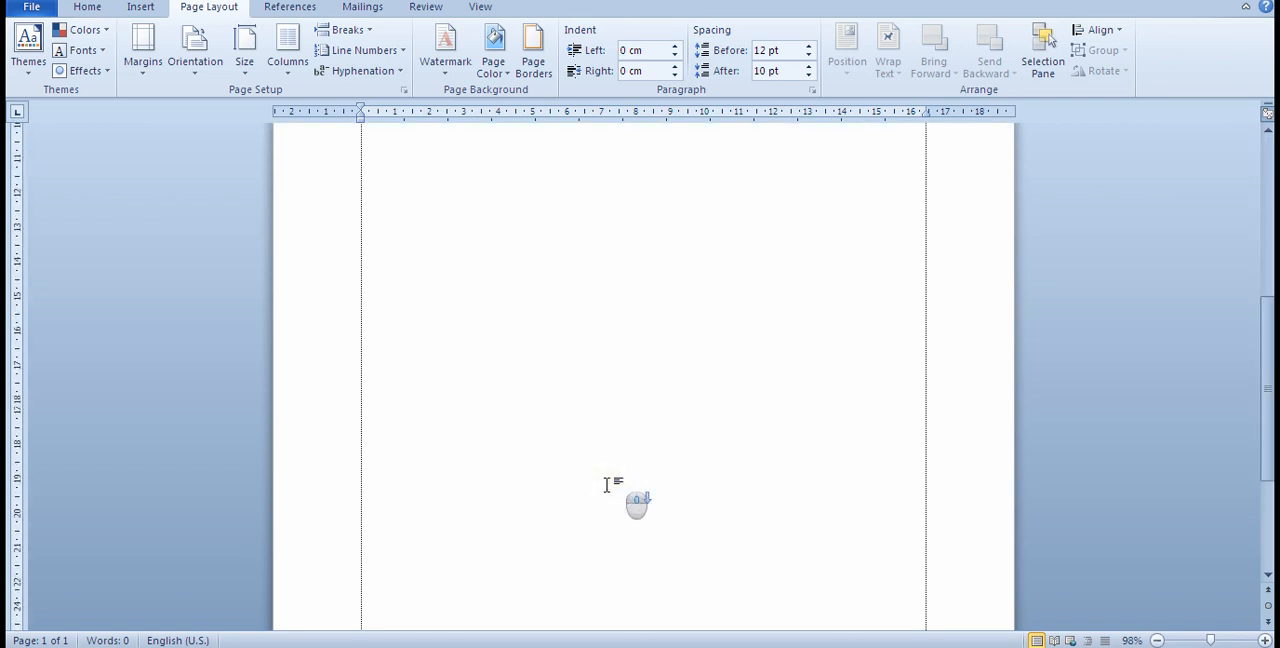
scroll(607, 485, up, 10)
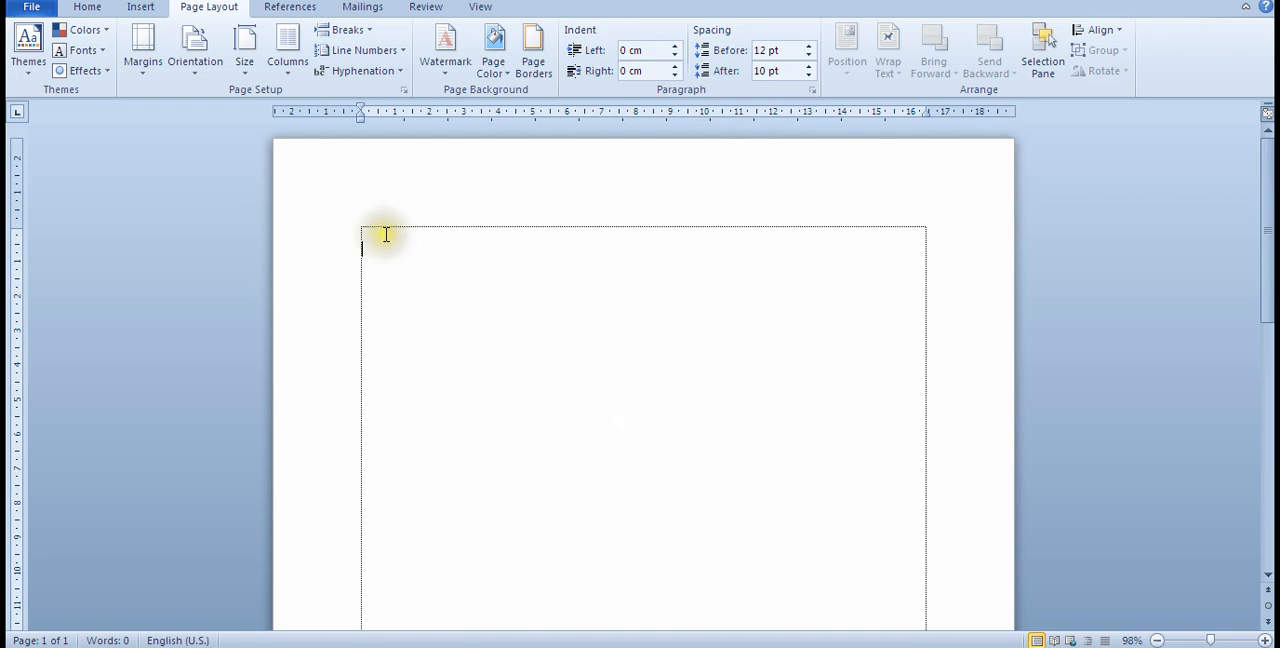
Step: Change the page orientation to landscape and zoom out to 50% to see the whole page
click(195, 60)
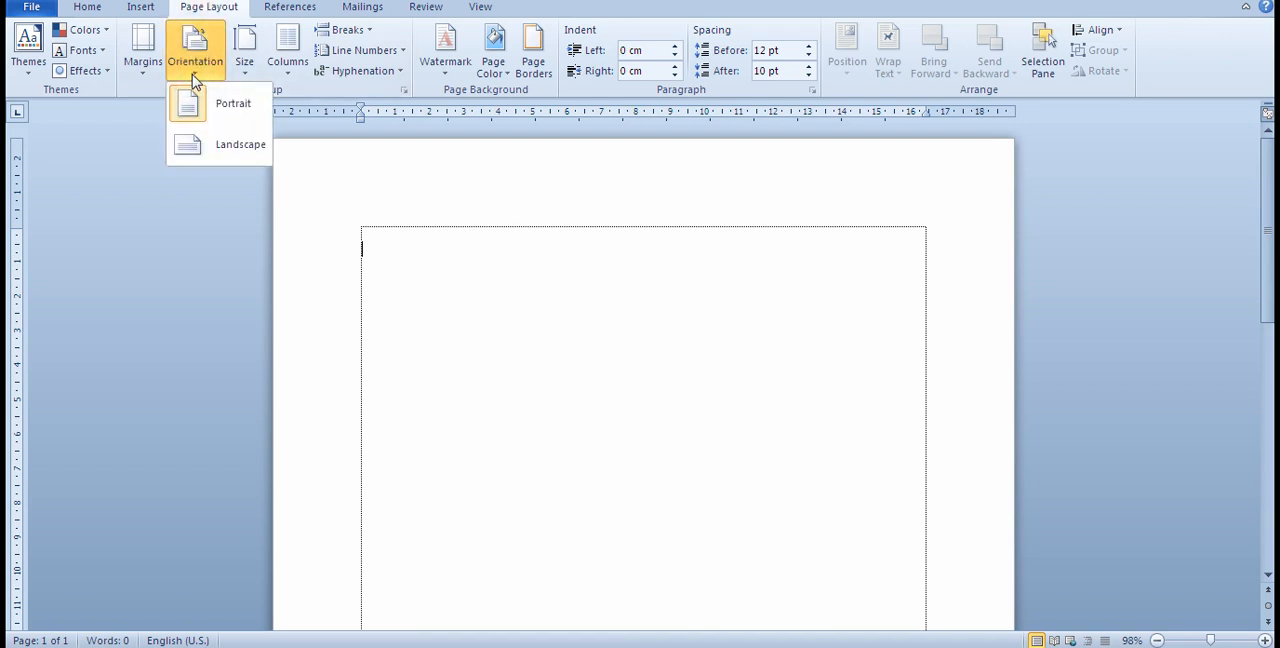
click(197, 150)
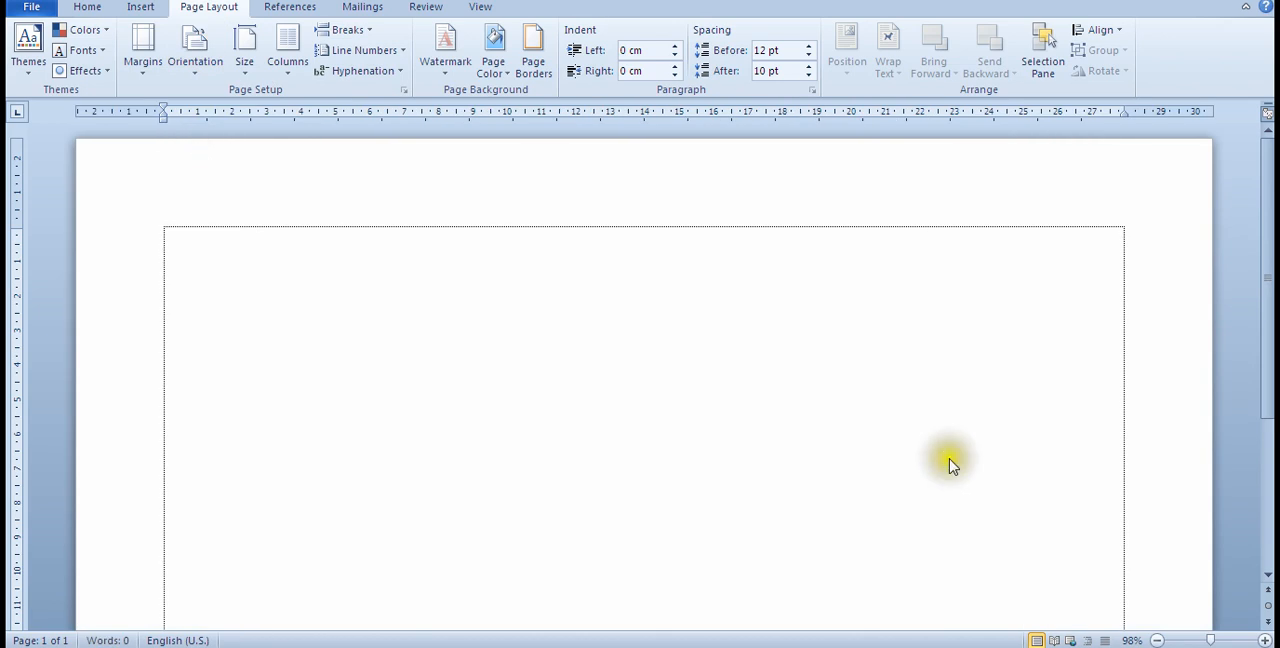
click(1188, 640)
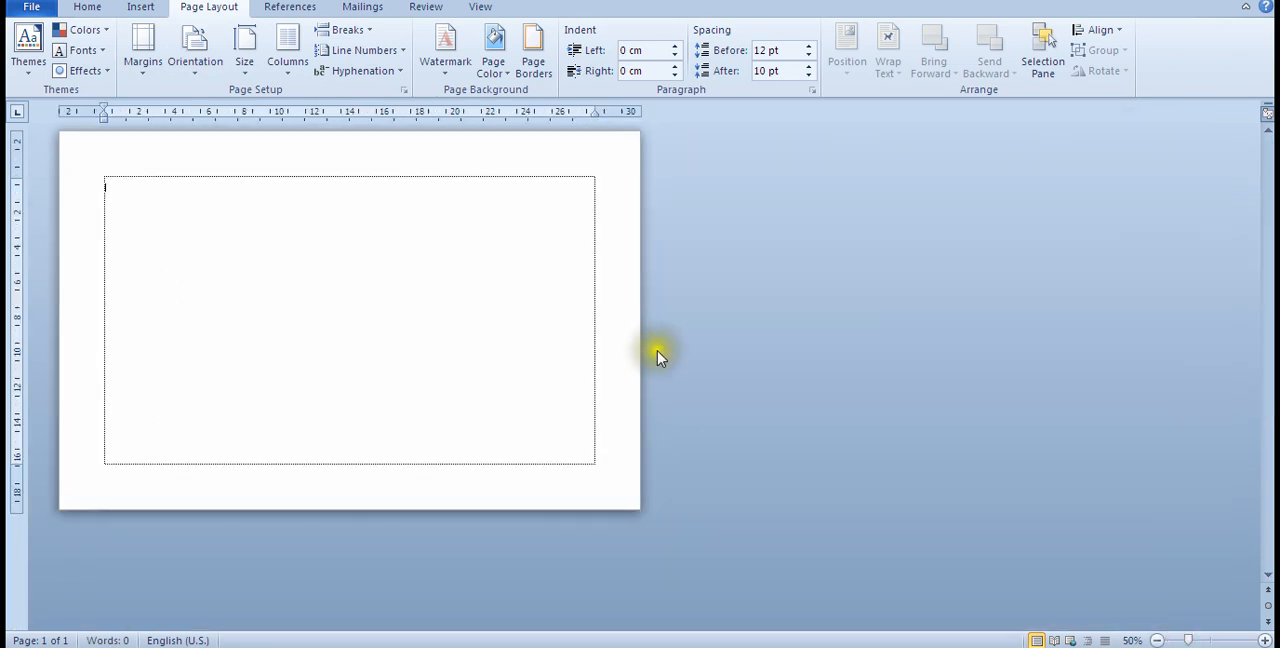
Step: Set the page orientation to portrait, check the whole page, and bring the zoom to 100%
click(200, 80)
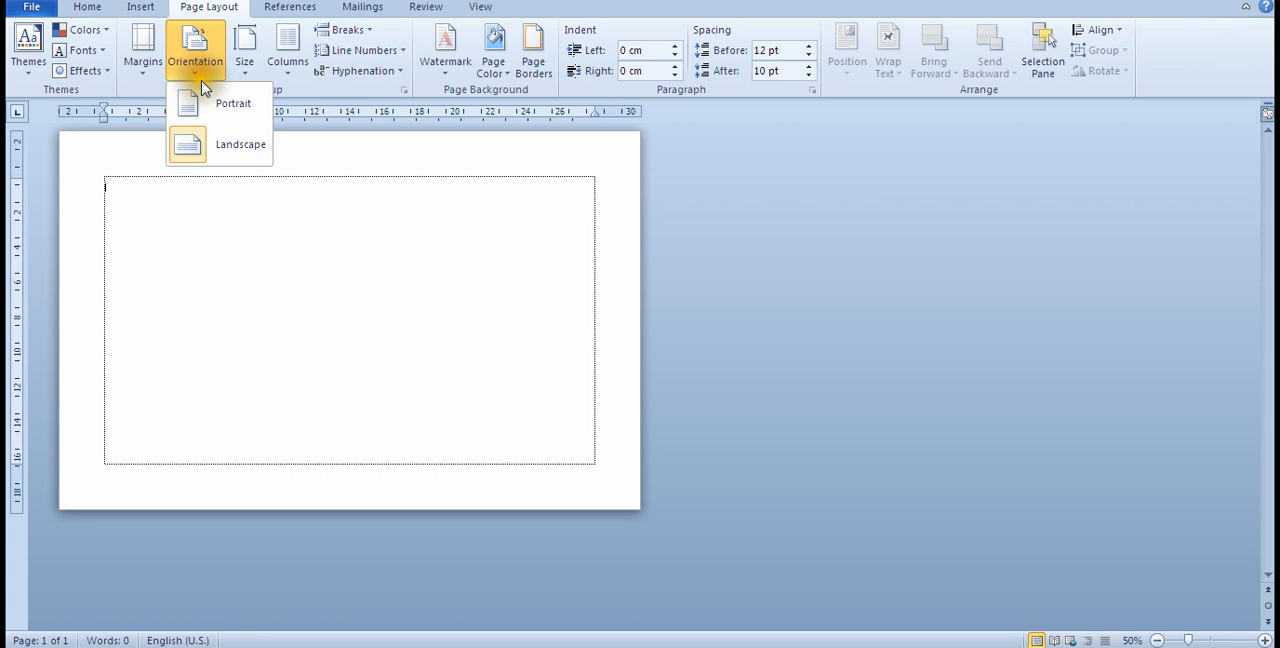
click(216, 104)
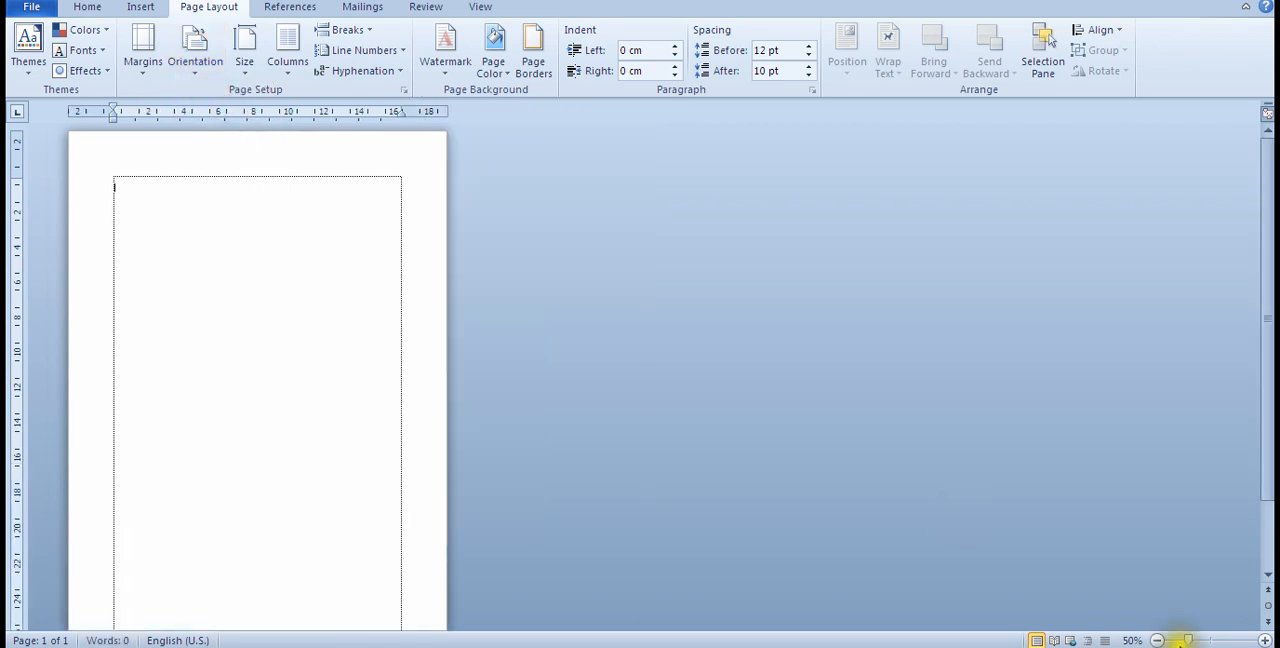
drag(1187, 640, 1176, 640)
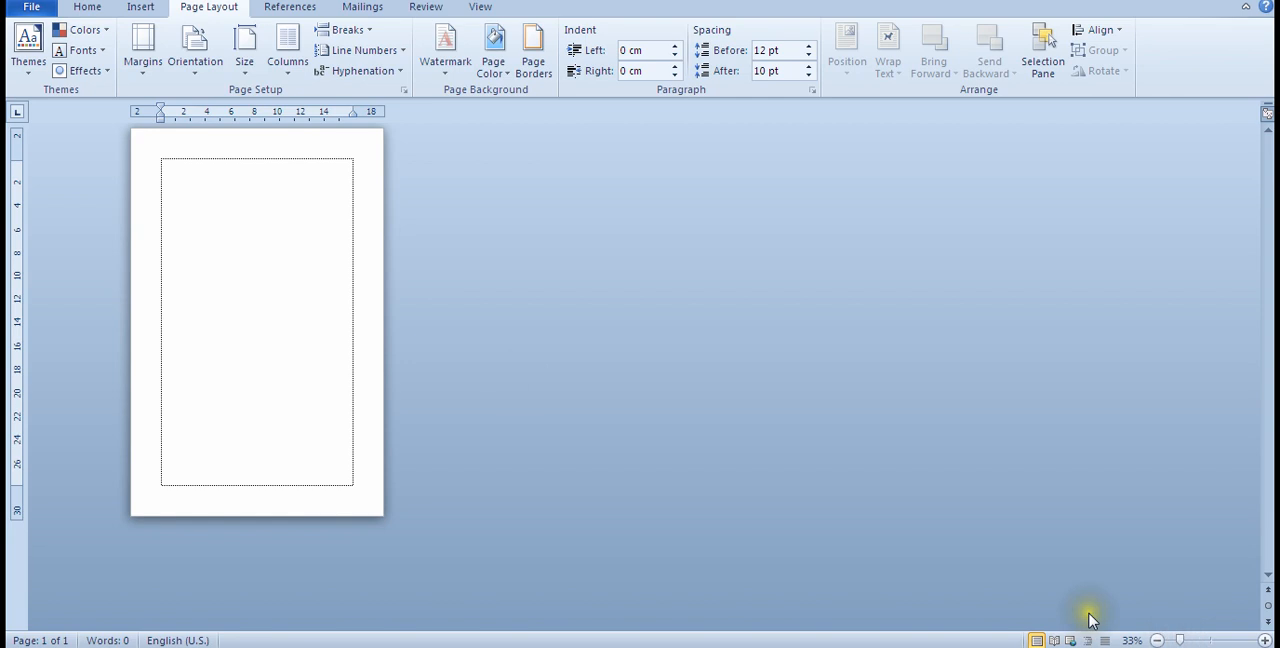
click(1205, 640)
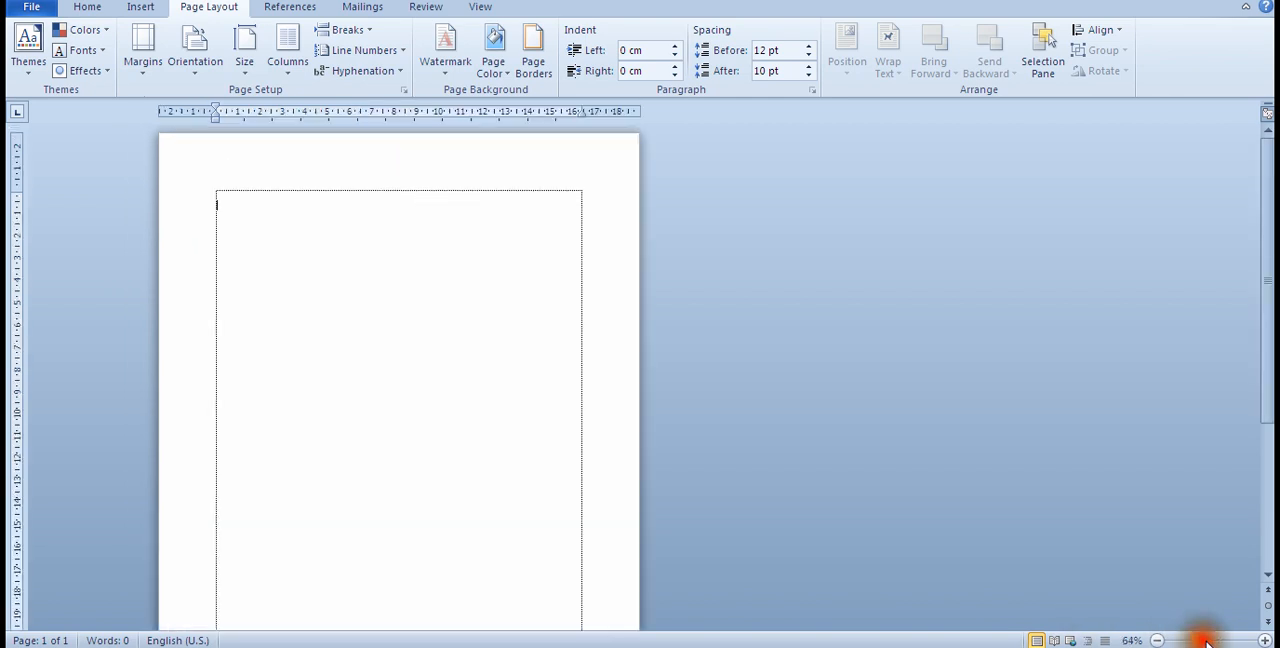
click(1207, 640)
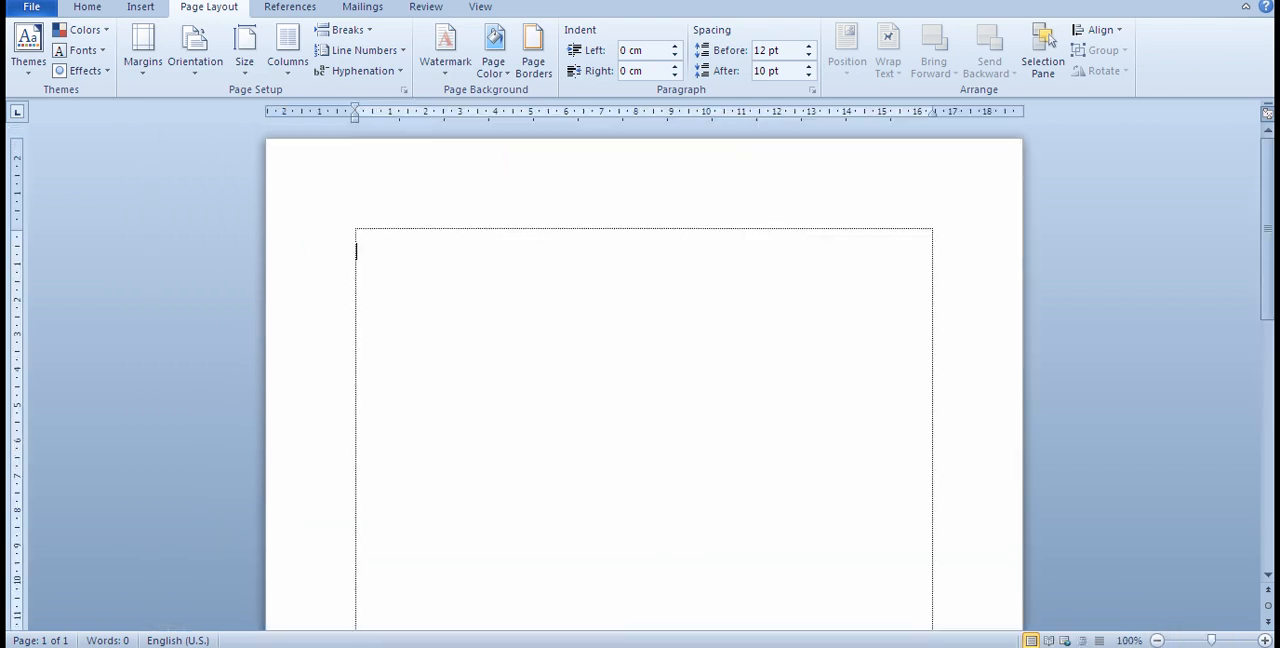
Step: Consult the lesson topic list in the belajar Notepad file and return to the Word document
key(alt+Tab)
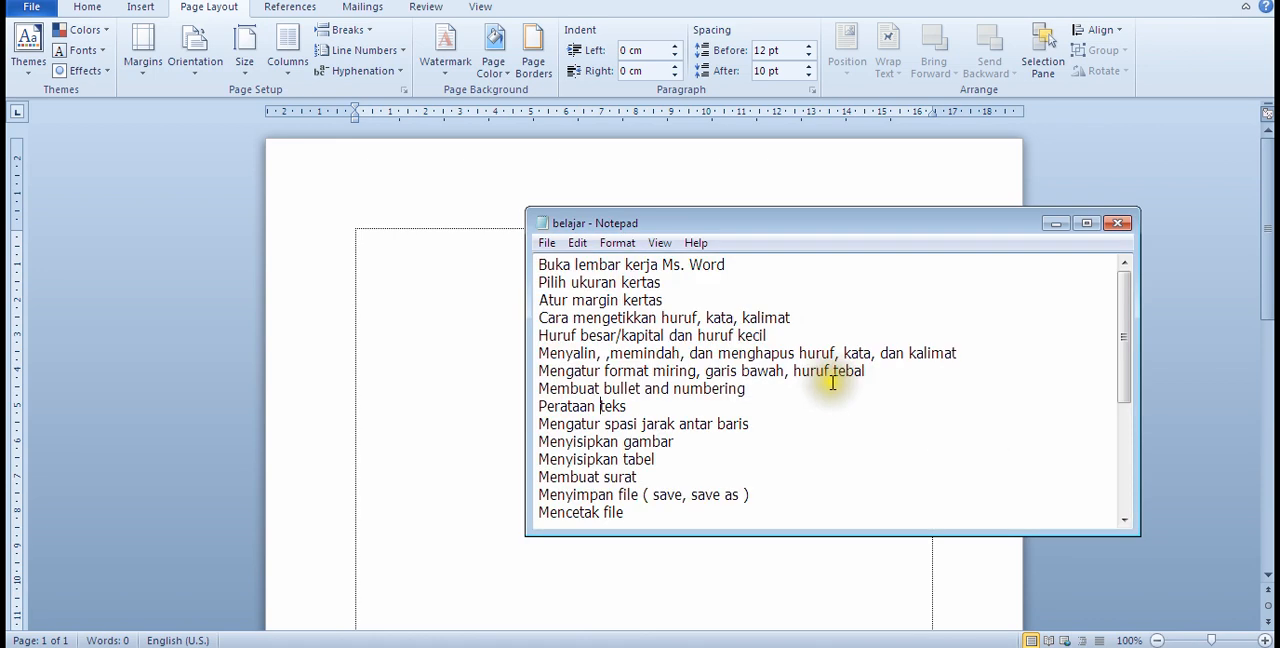
click(452, 358)
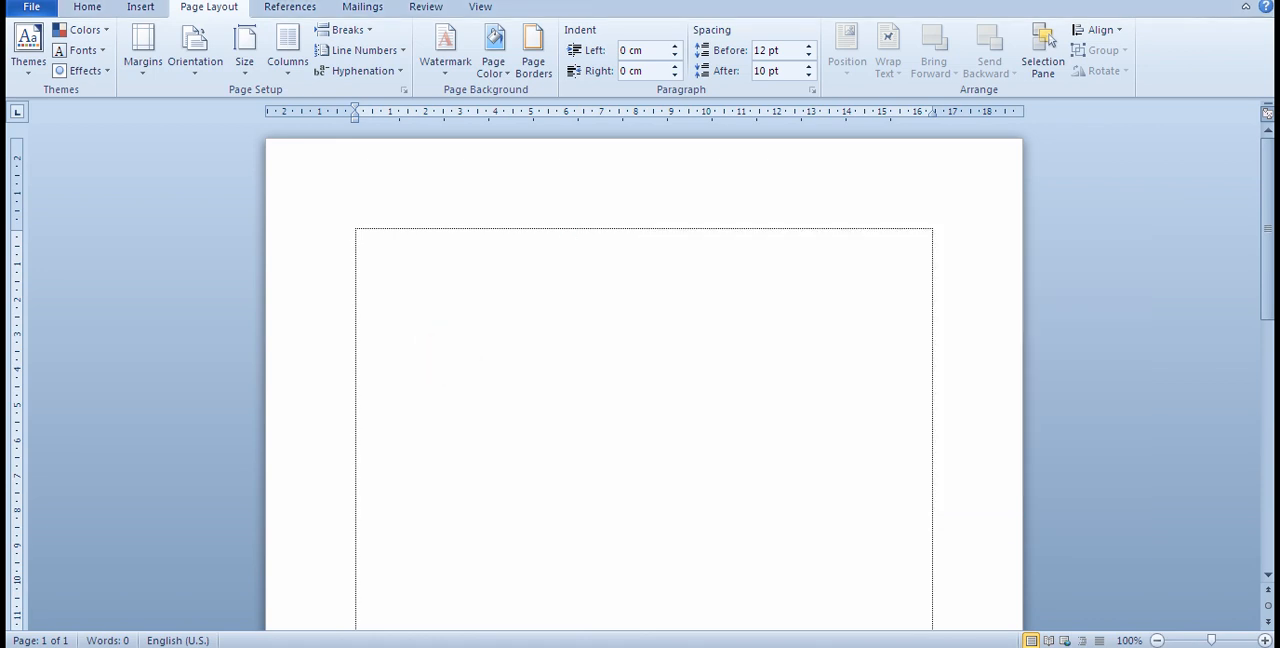
Step: Enter the letter d at the start of the page and set its font size to 20
click(575, 335)
key(ctrl+a)
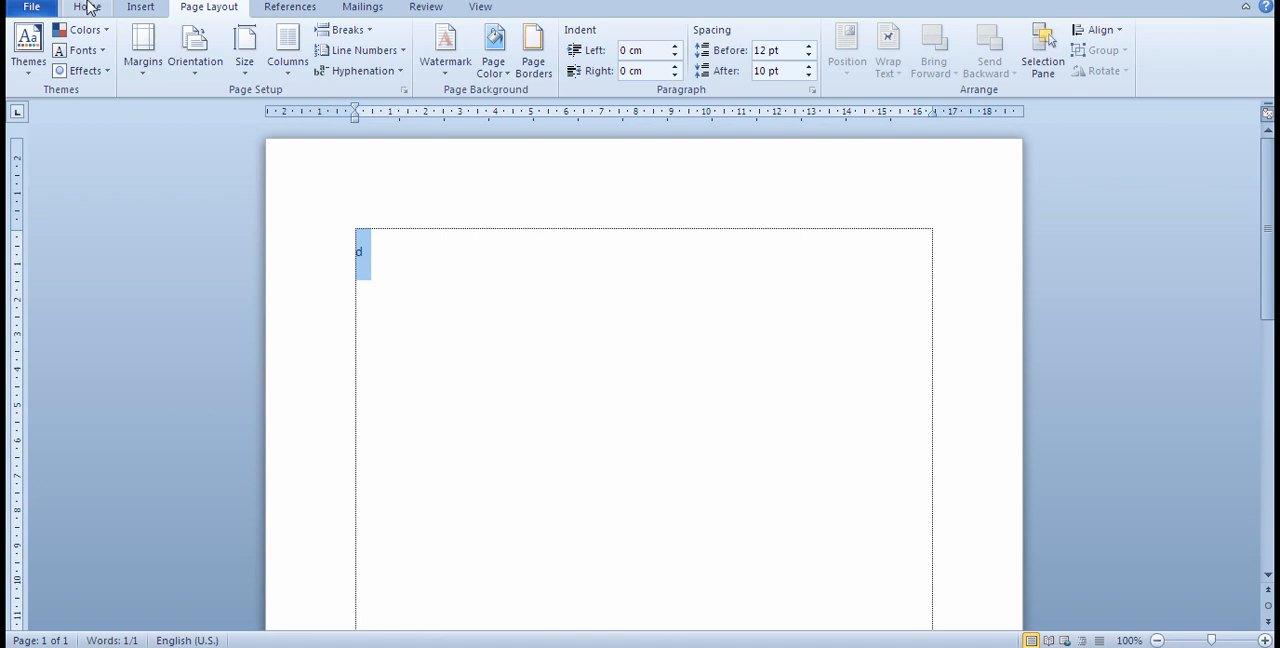
click(88, 8)
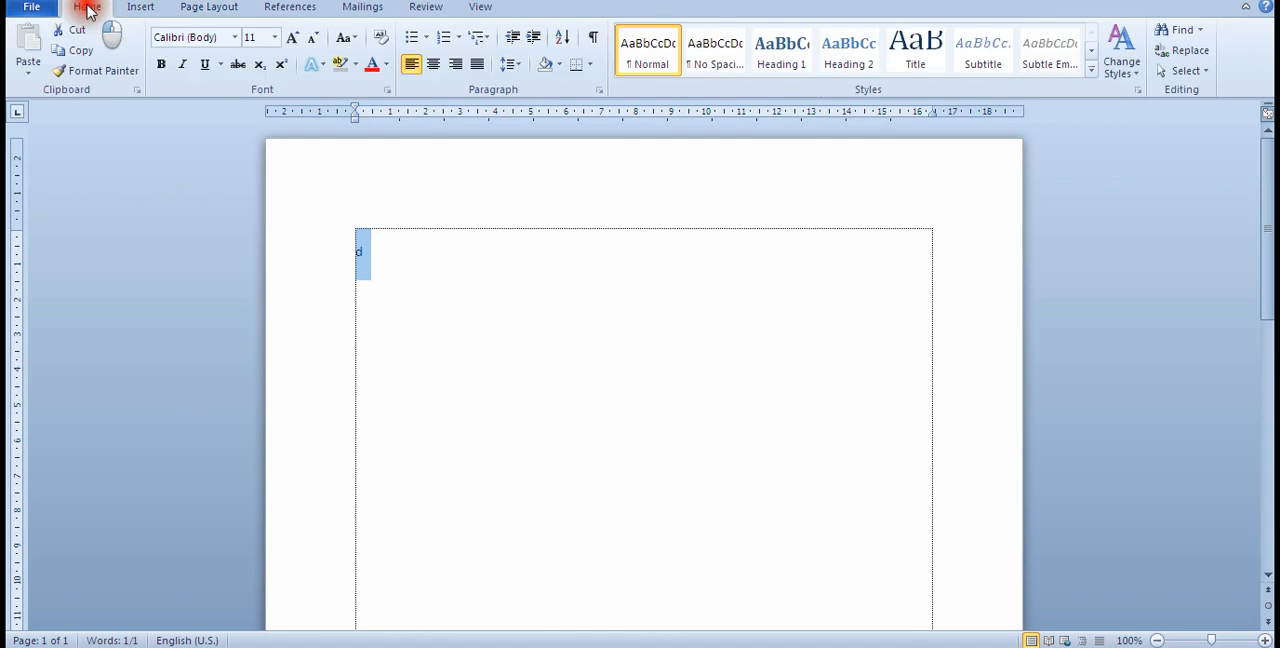
click(274, 37)
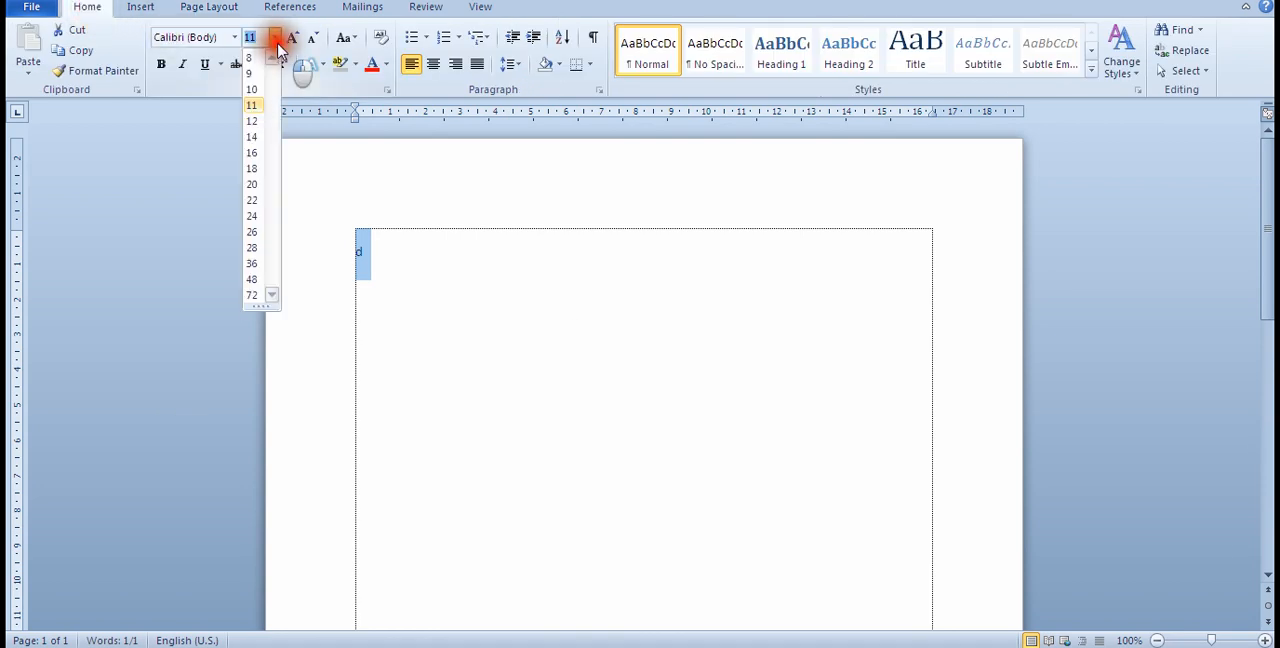
click(252, 184)
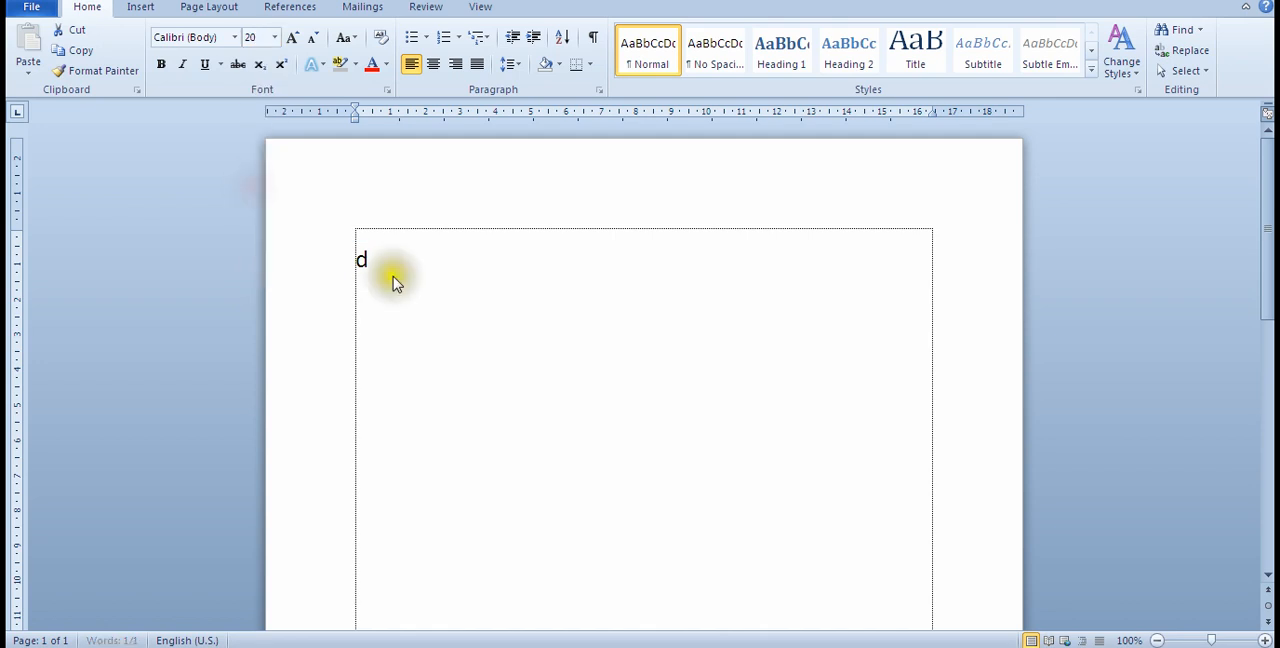
click(400, 274)
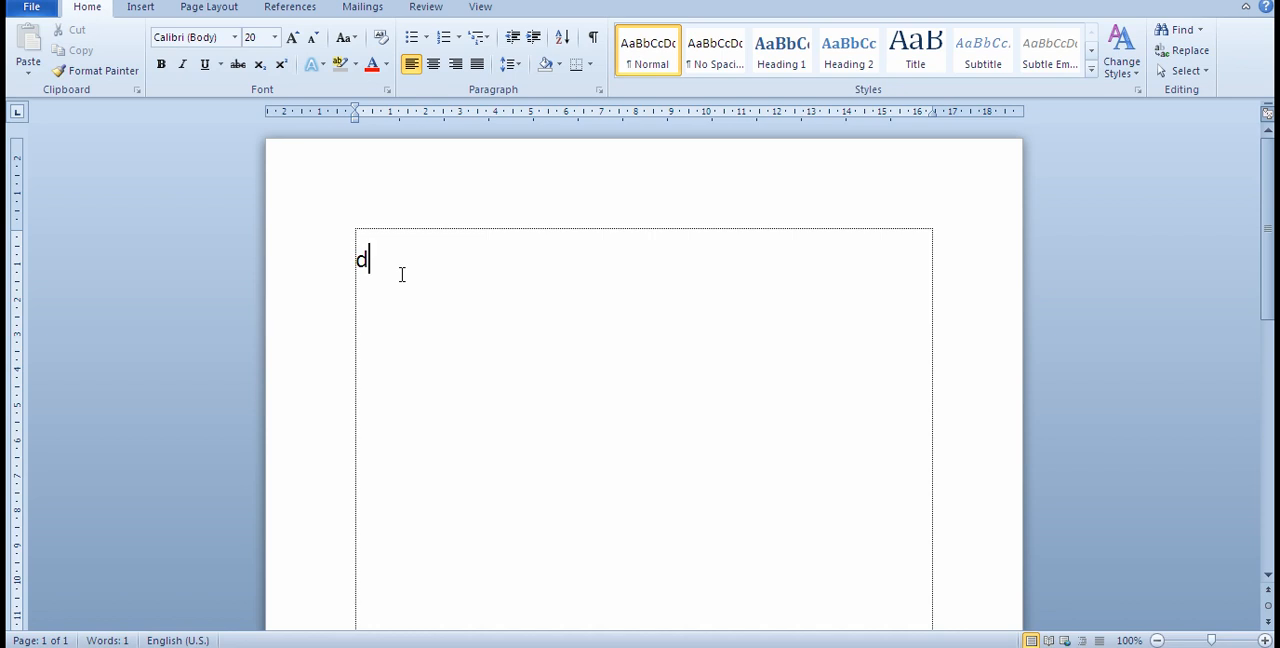
Step: Add the letters f and g after the d, and erase all three letters
text(f)
text(g)
key(BackSpace)
key(BackSpace)
key(BackSpace)
Step: Write the text "Kami ingin pergi" on the first line of the page
text(kami)
text(ingin pergi)
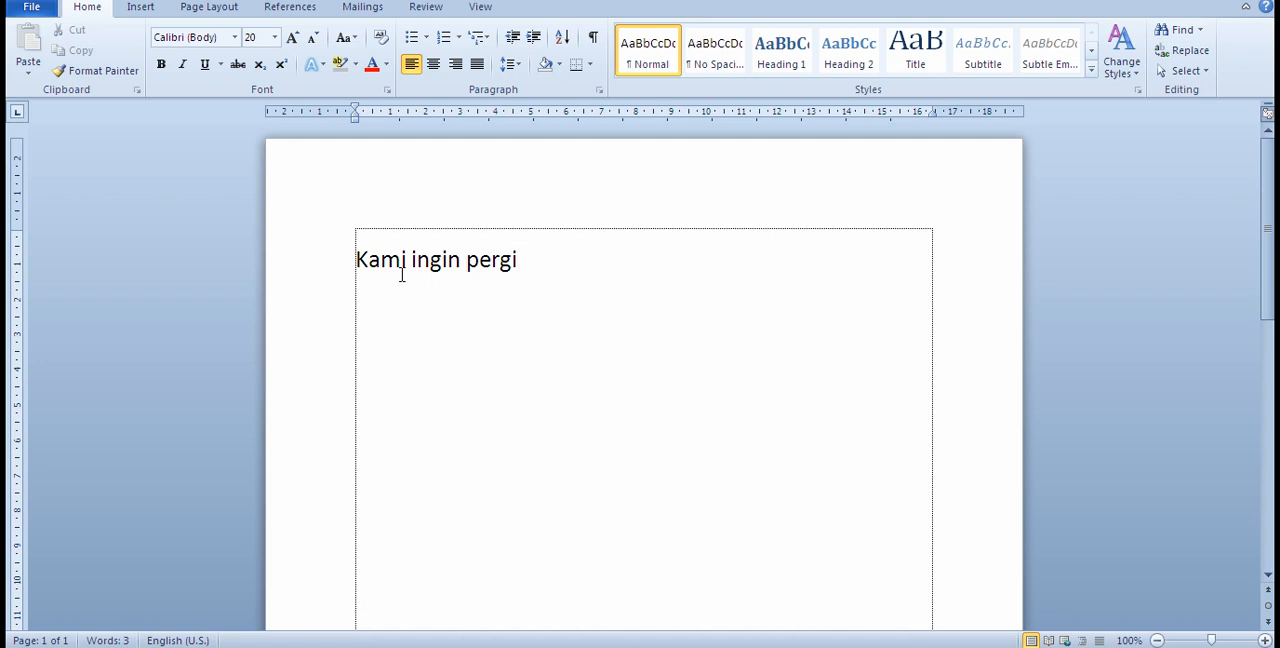
Step: Erase the word "pergi" from the end of the first line, leaving "Kami ingin"
key(BackSpace)
key(BackSpace)
key(BackSpace)
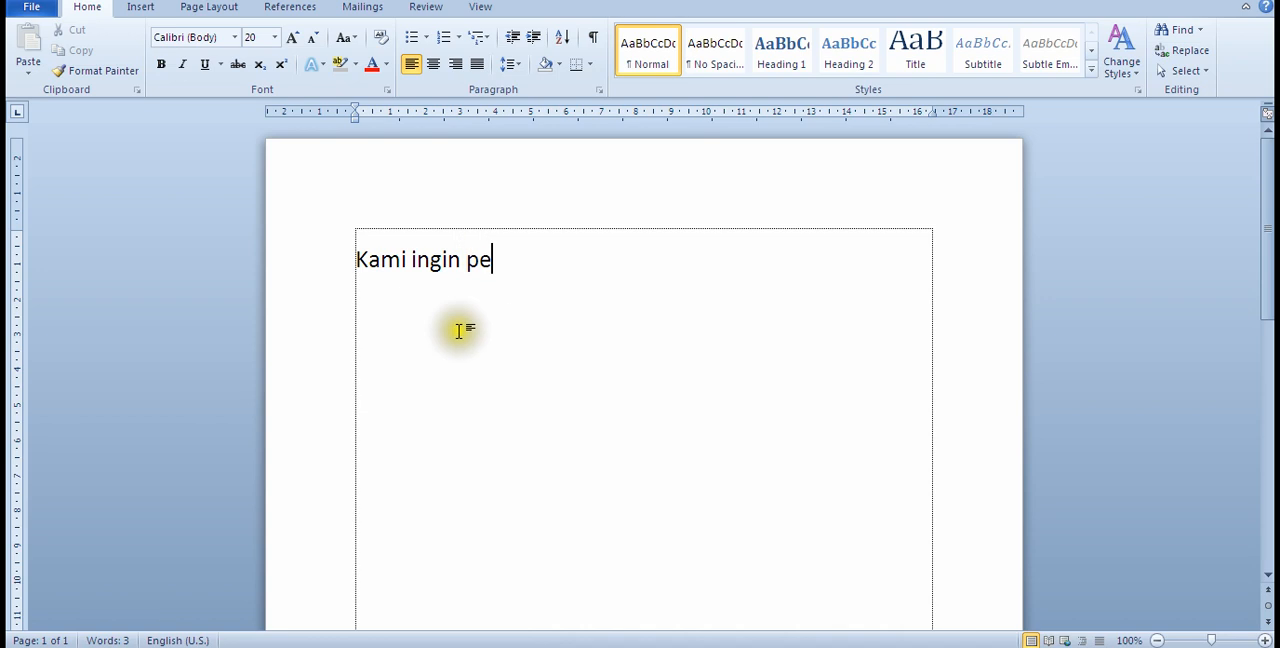
click(470, 259)
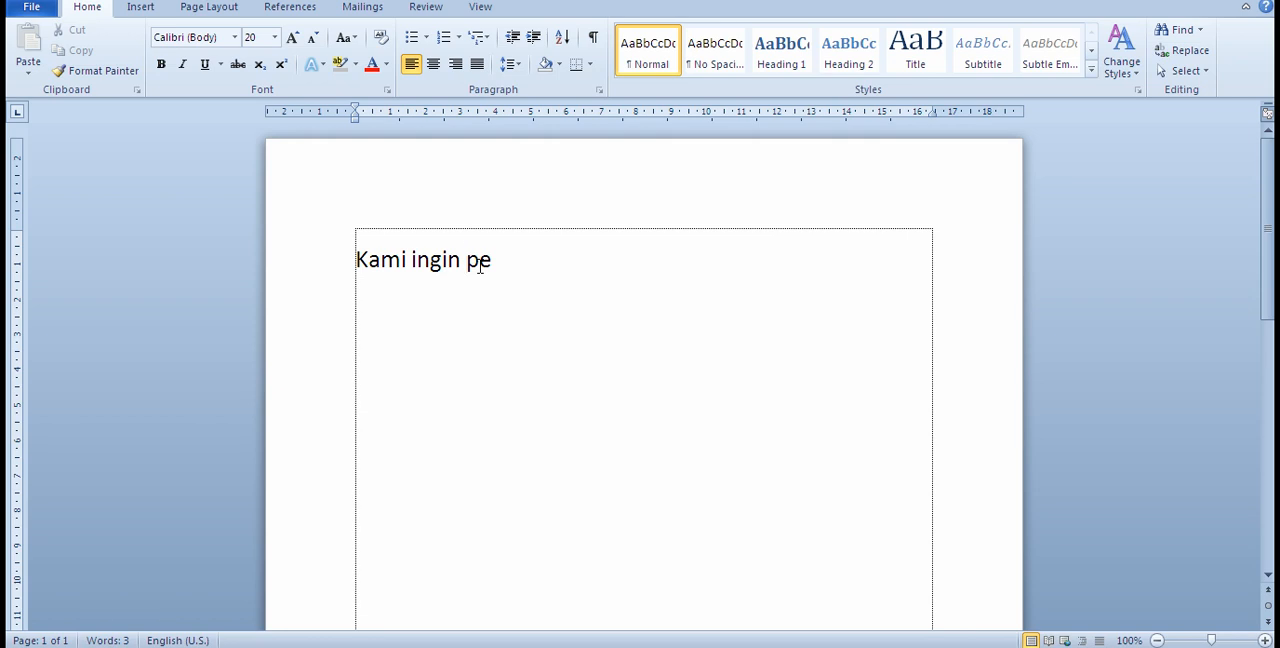
key(Delete)
key(Delete)
Step: Add a second line below the first with the all-capitals text "KAMI INGIN PERGI"
click(429, 287)
key(Return)
text(KAMI INGIN )
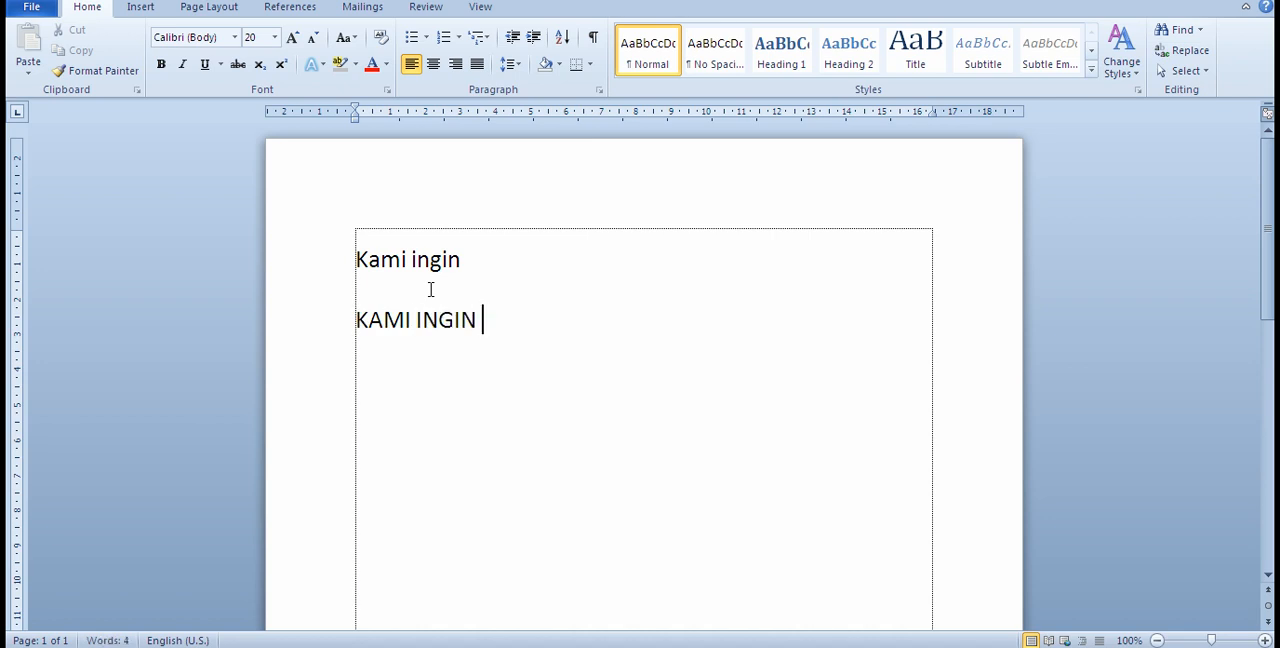
text(PERGI)
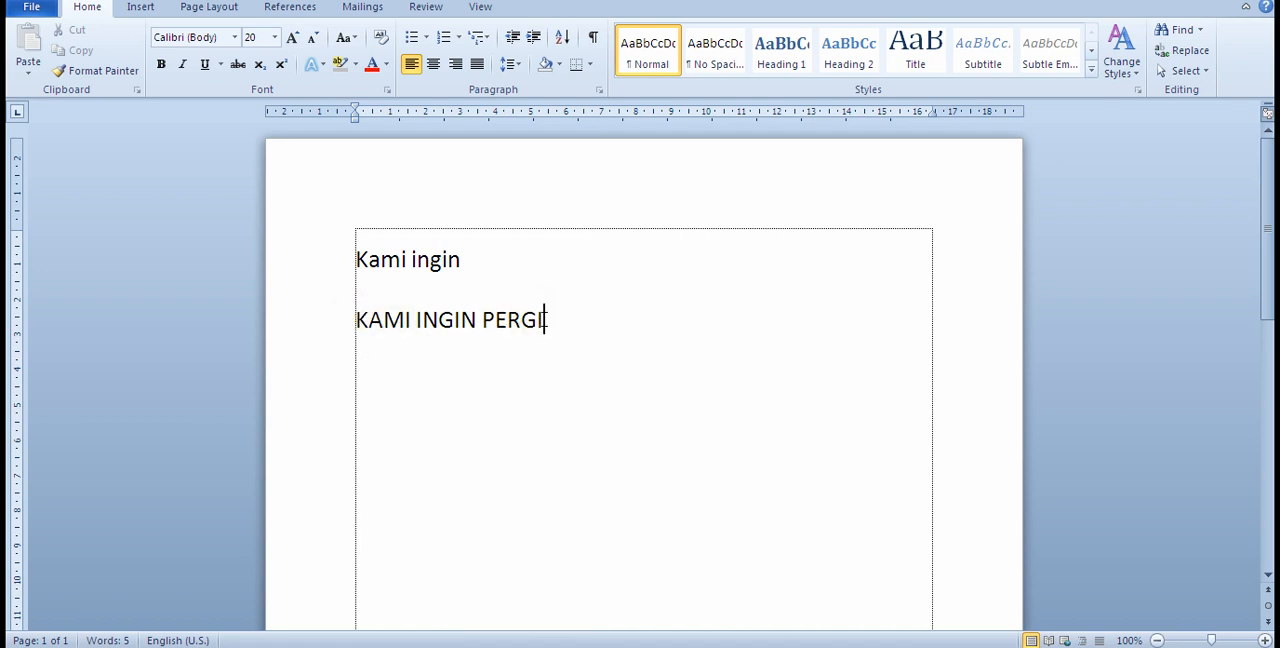
Step: Add a third line reading "Kami ingin Pergi", with only the K and the P capitalized
key(Return)
text(k)
key(BackSpace)
text(K)
text(ami ingin)
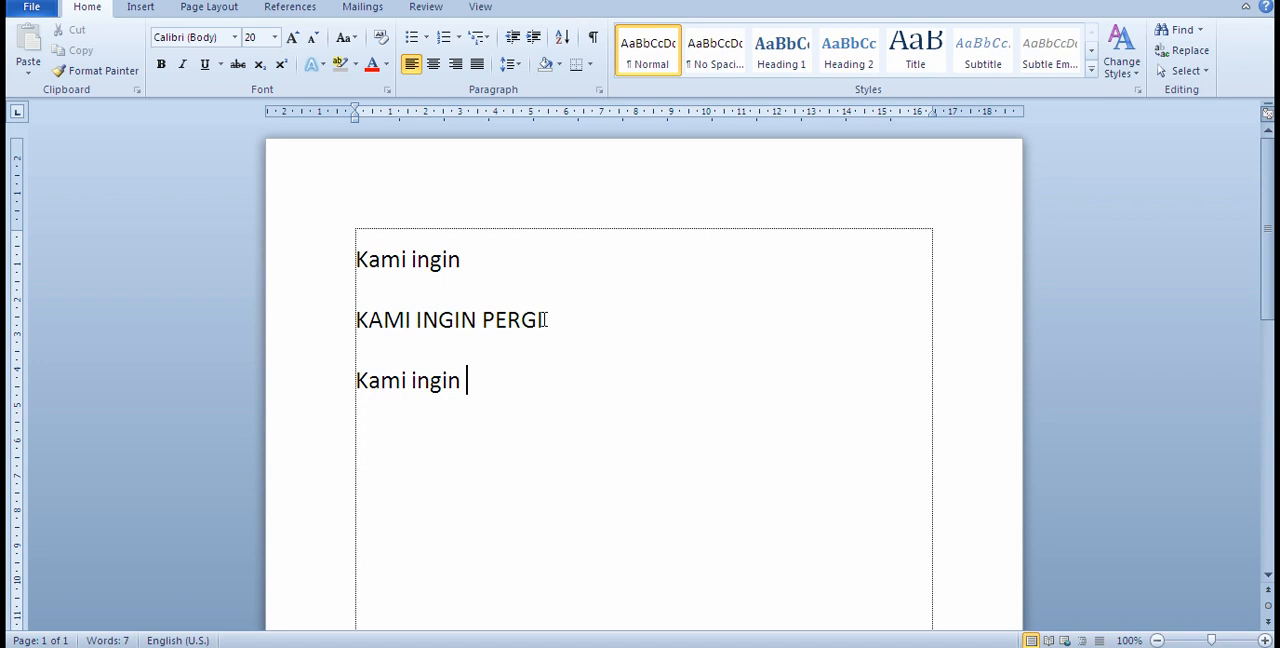
text(Pergi)
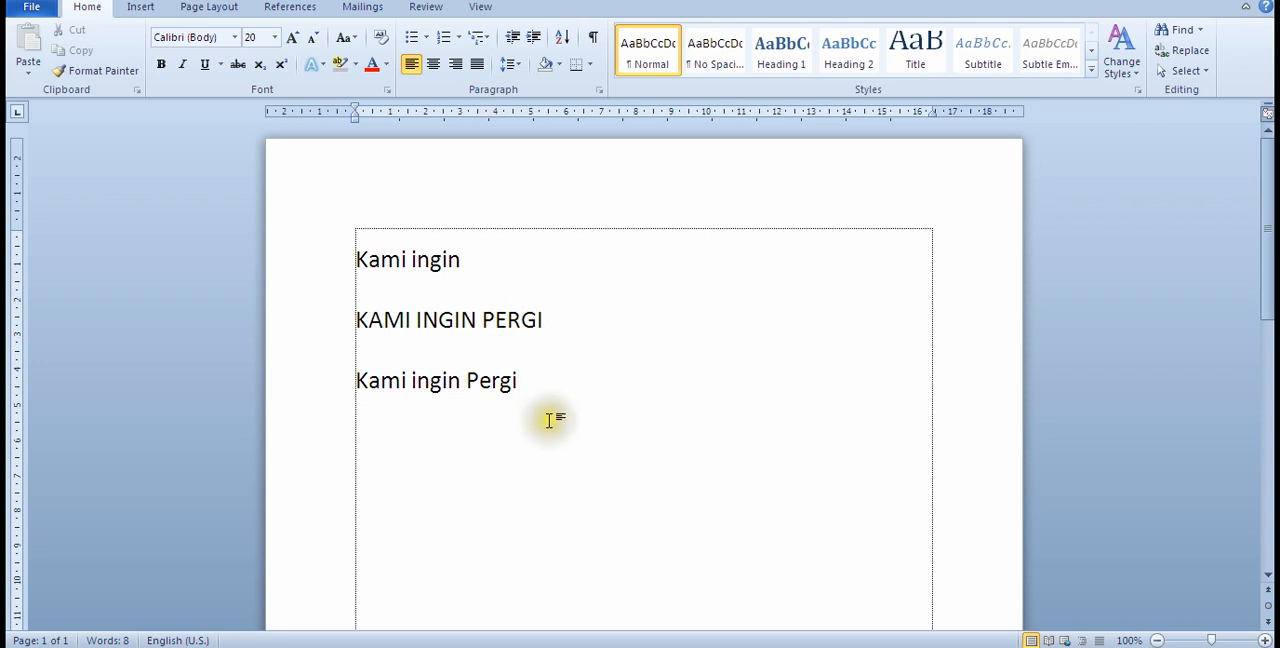
Step: Check the next lesson topics in the belajar Notepad file and go back to the Word document
click(603, 455)
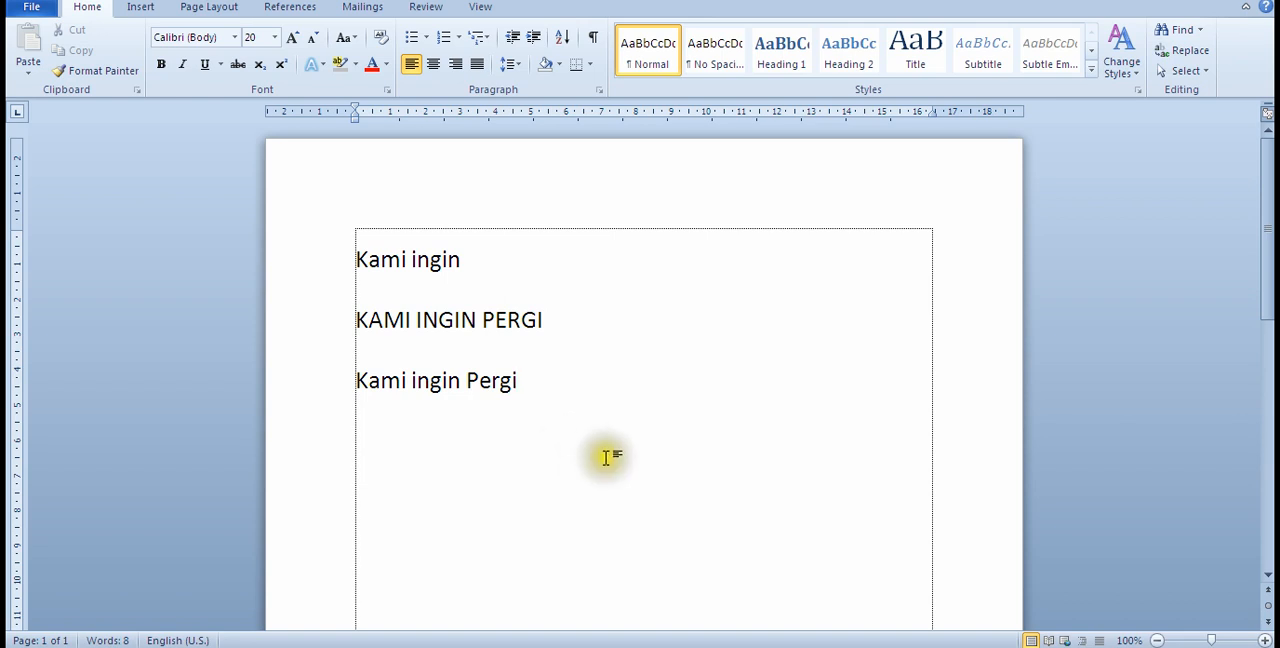
click(605, 457)
click(608, 459)
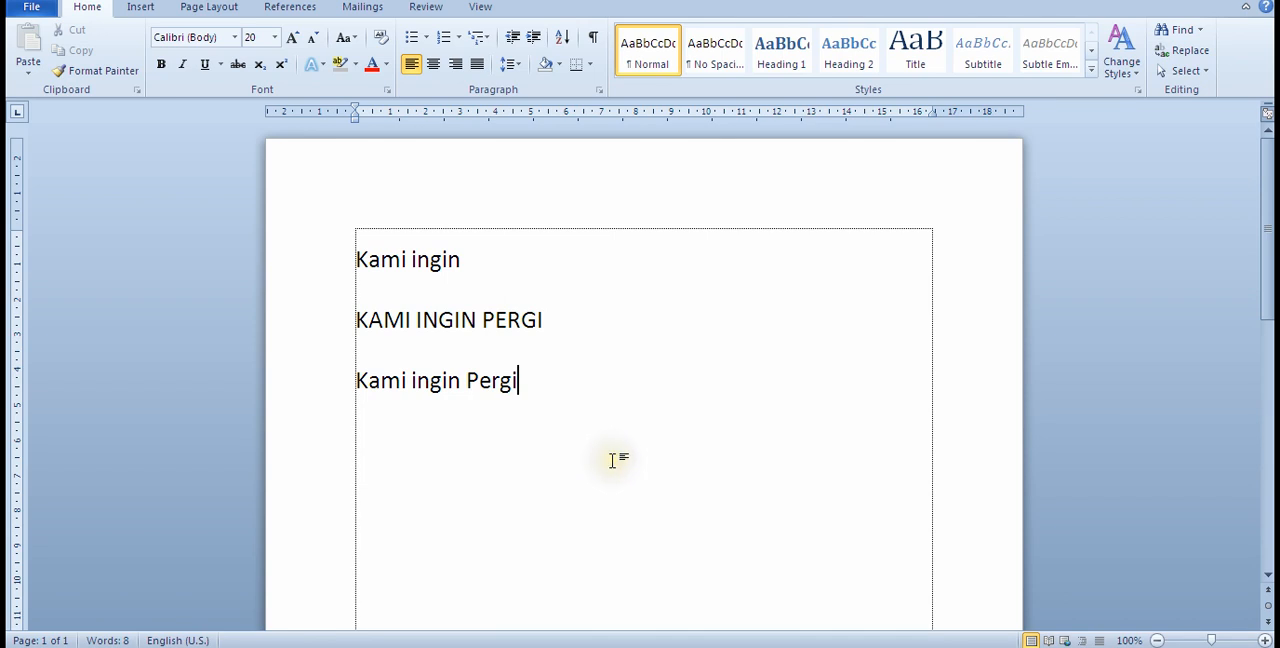
click(370, 647)
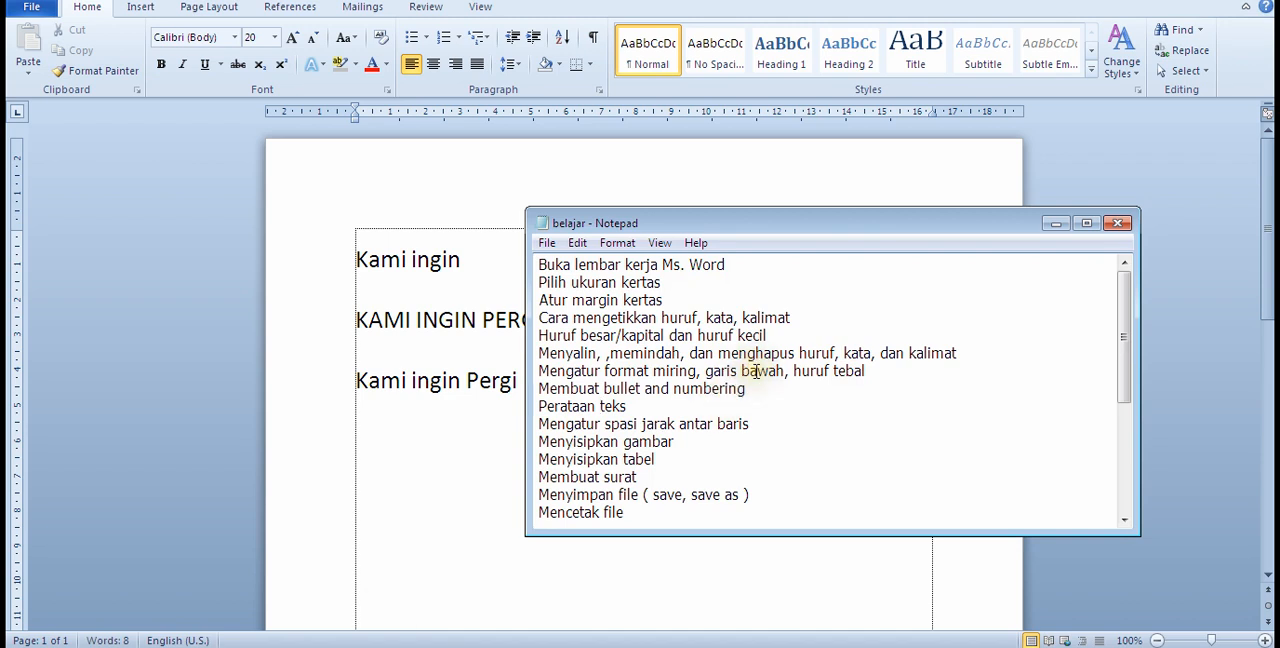
click(792, 322)
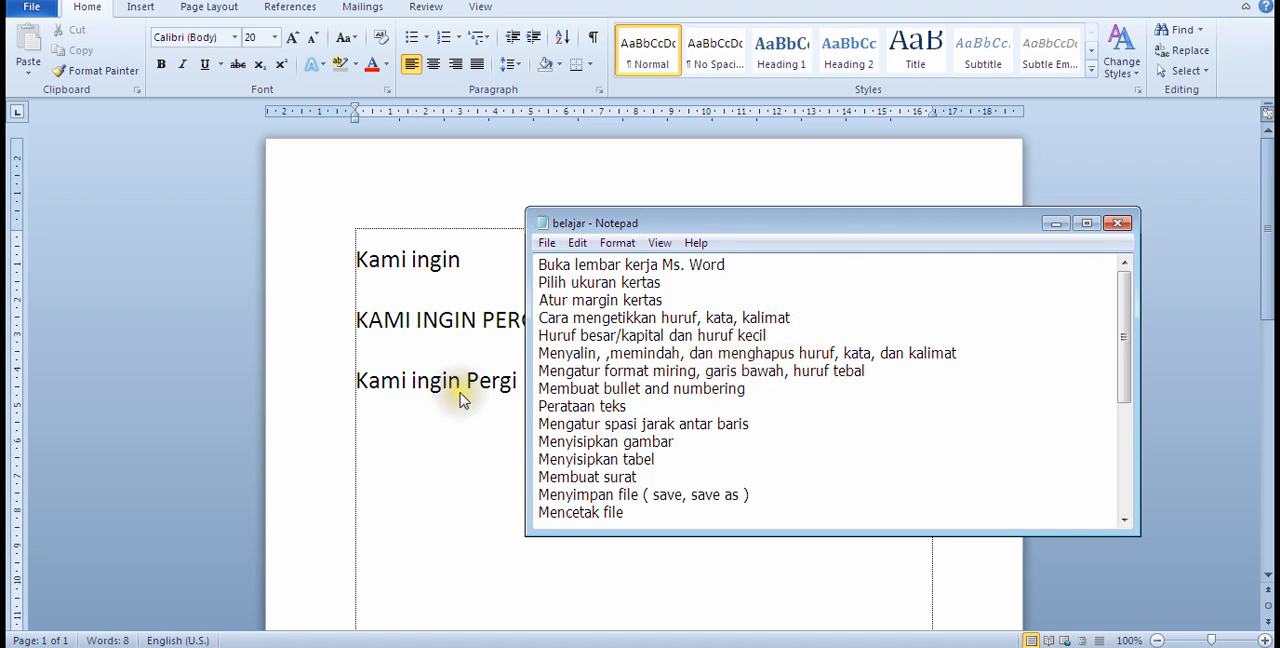
click(489, 412)
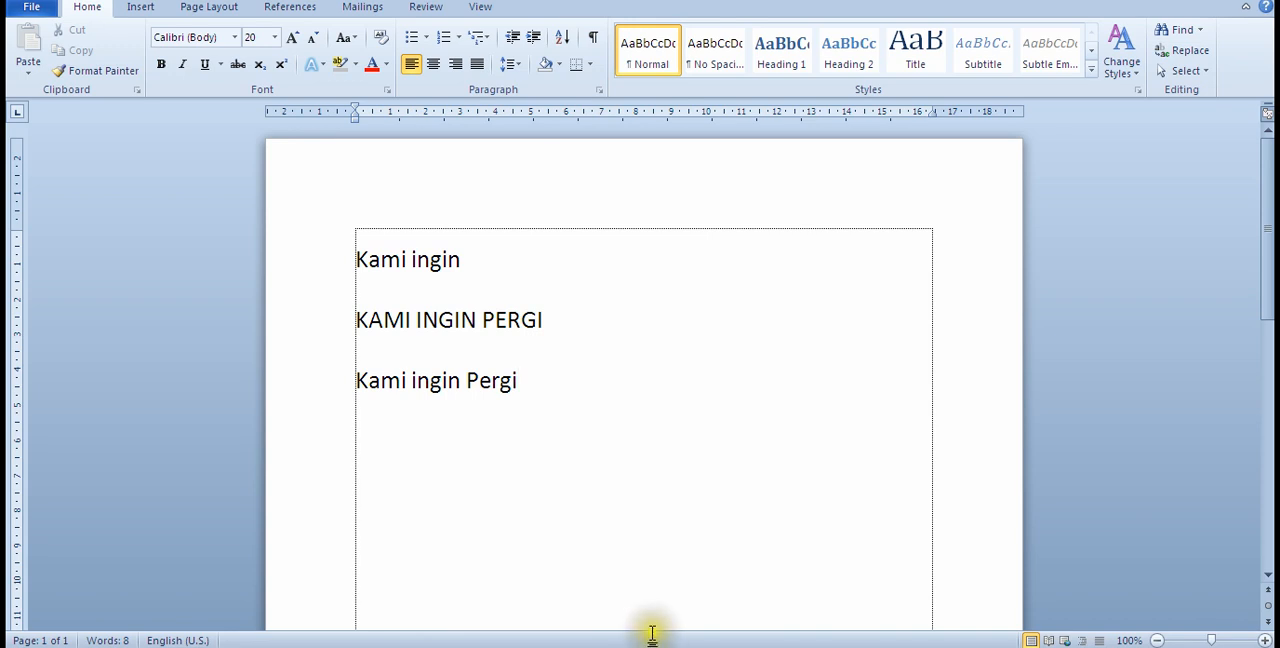
Step: Remove the word "ingin" from the first line so that only "Kami" remains there
drag(466, 257, 473, 265)
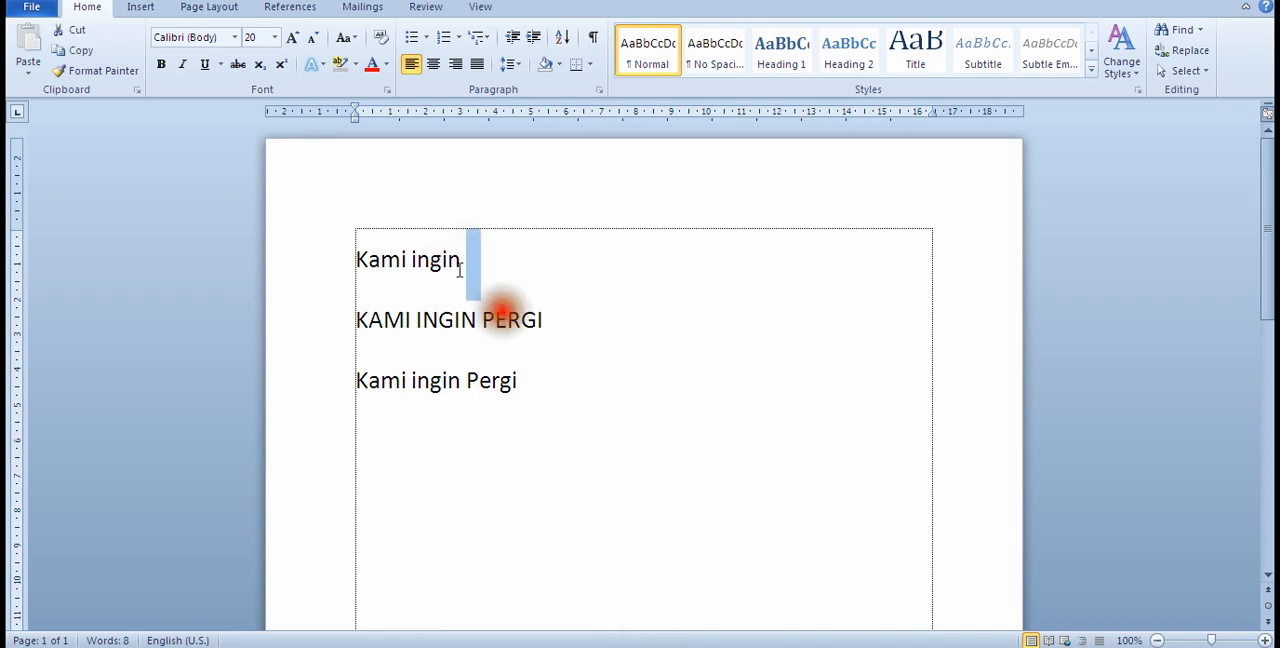
click(455, 262)
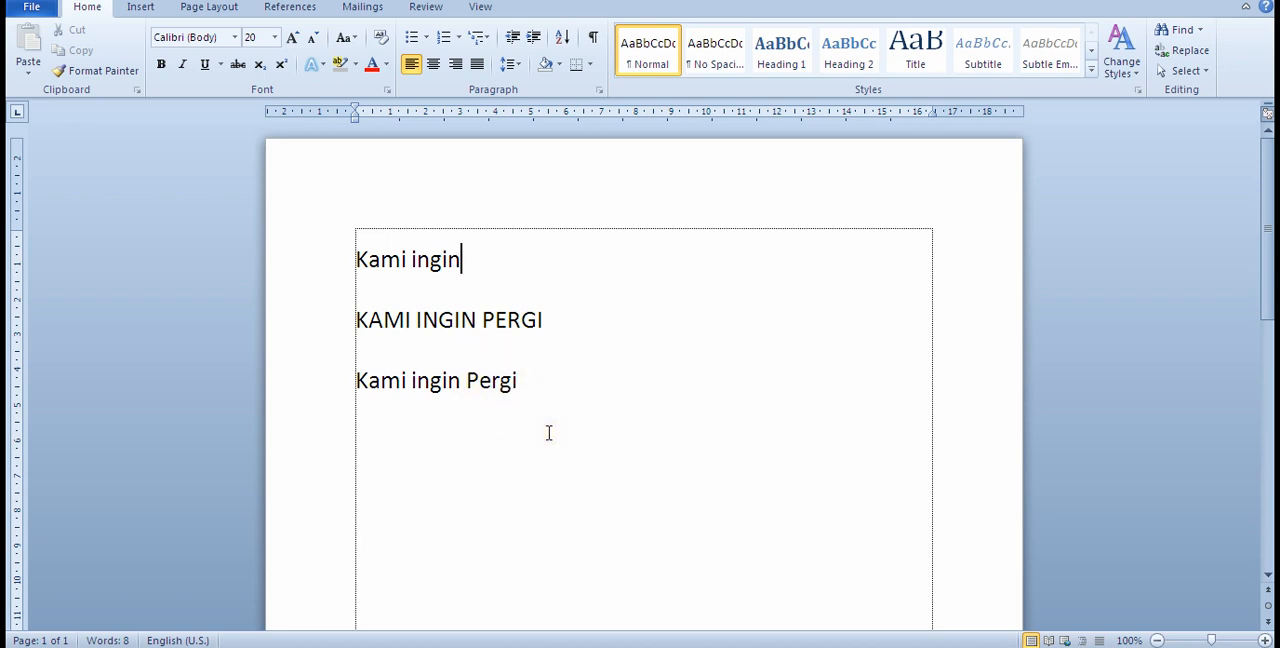
key(BackSpace)
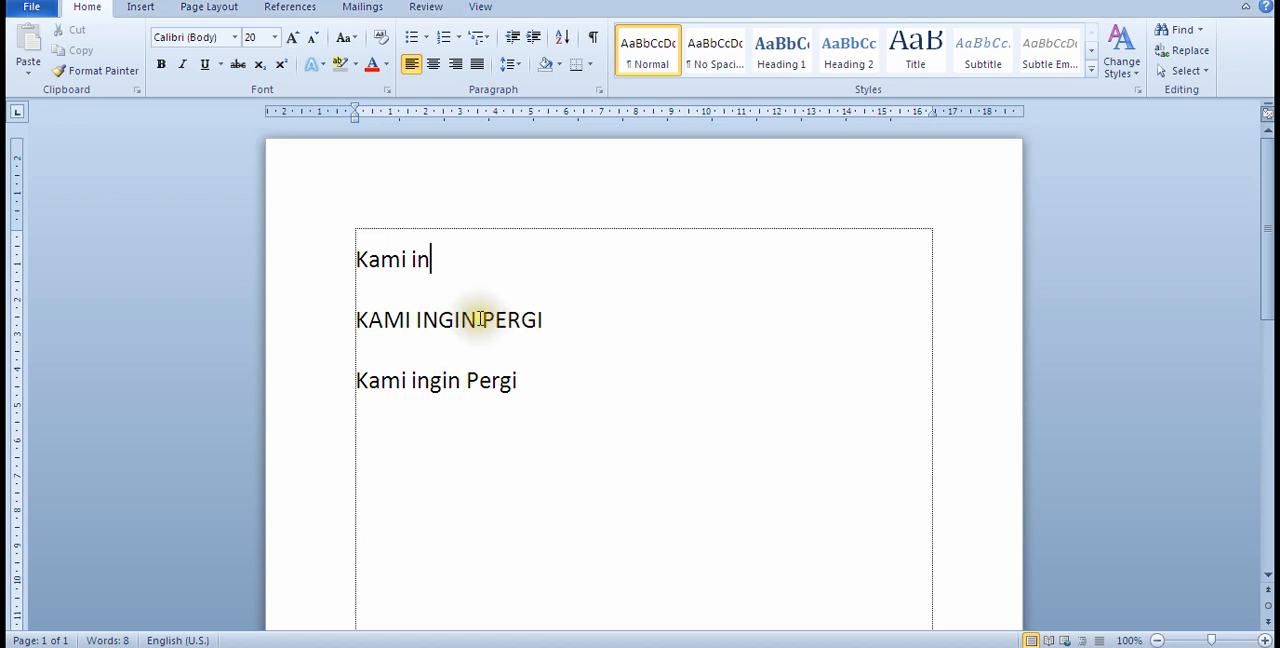
double_click(416, 260)
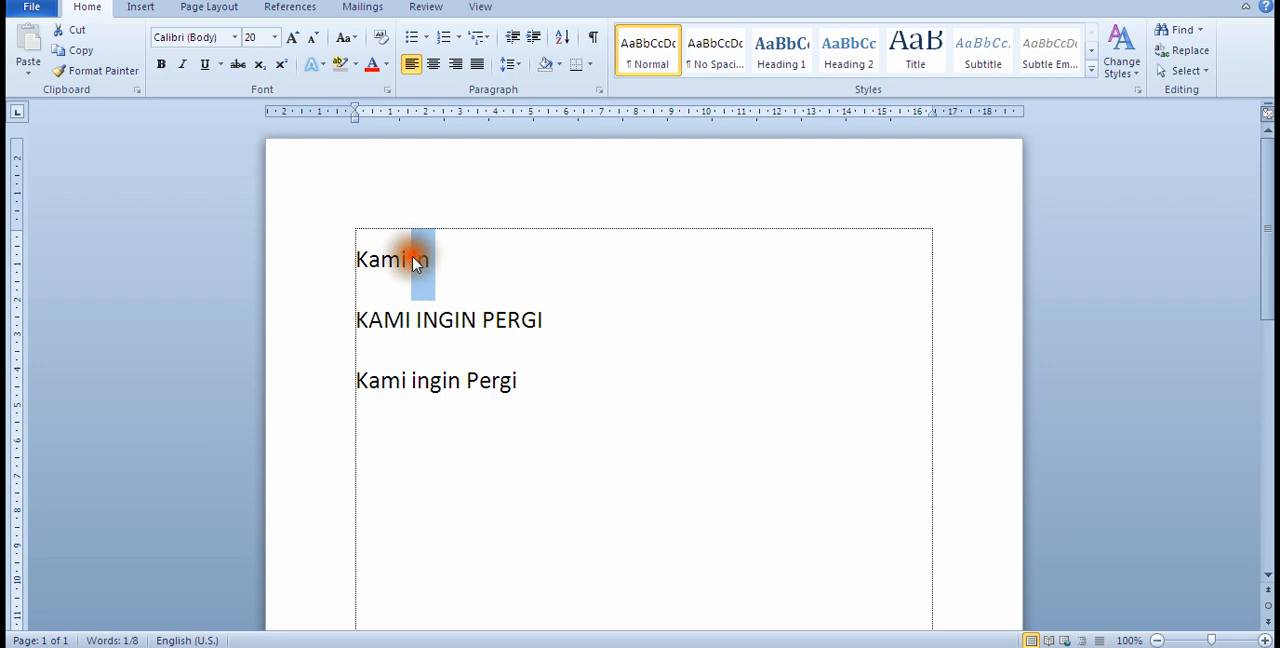
click(414, 259)
click(410, 259)
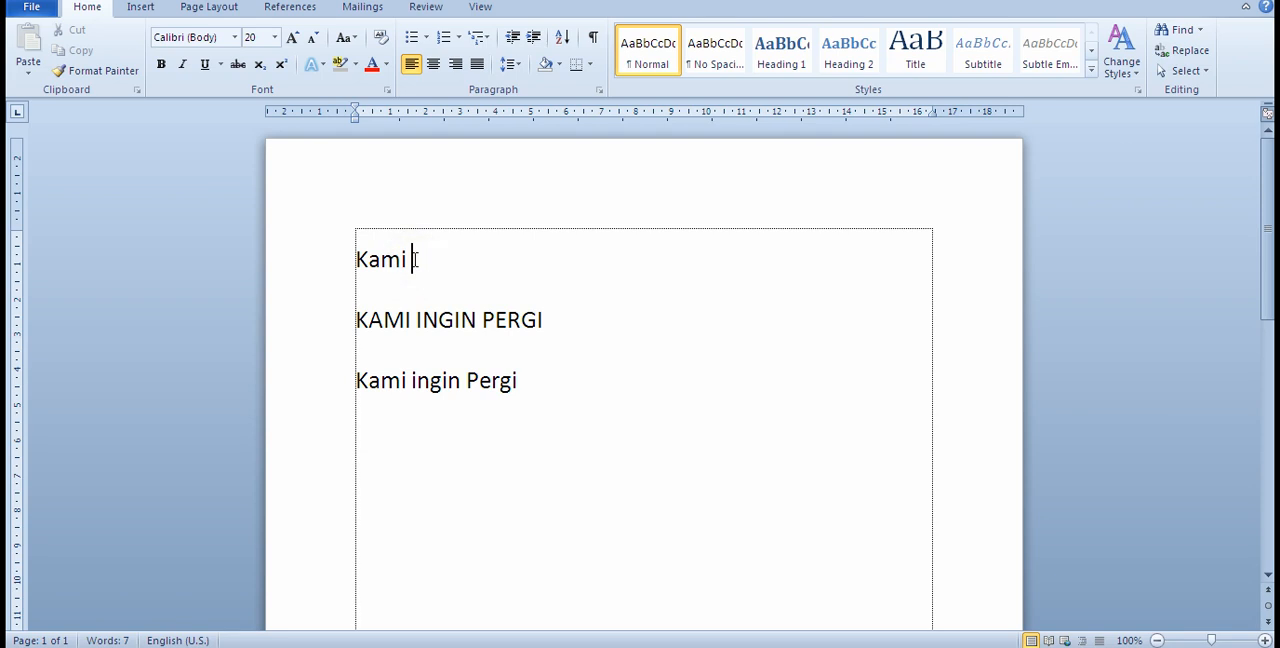
Step: Select the word "Kami" on the first line and delete it
click(360, 253)
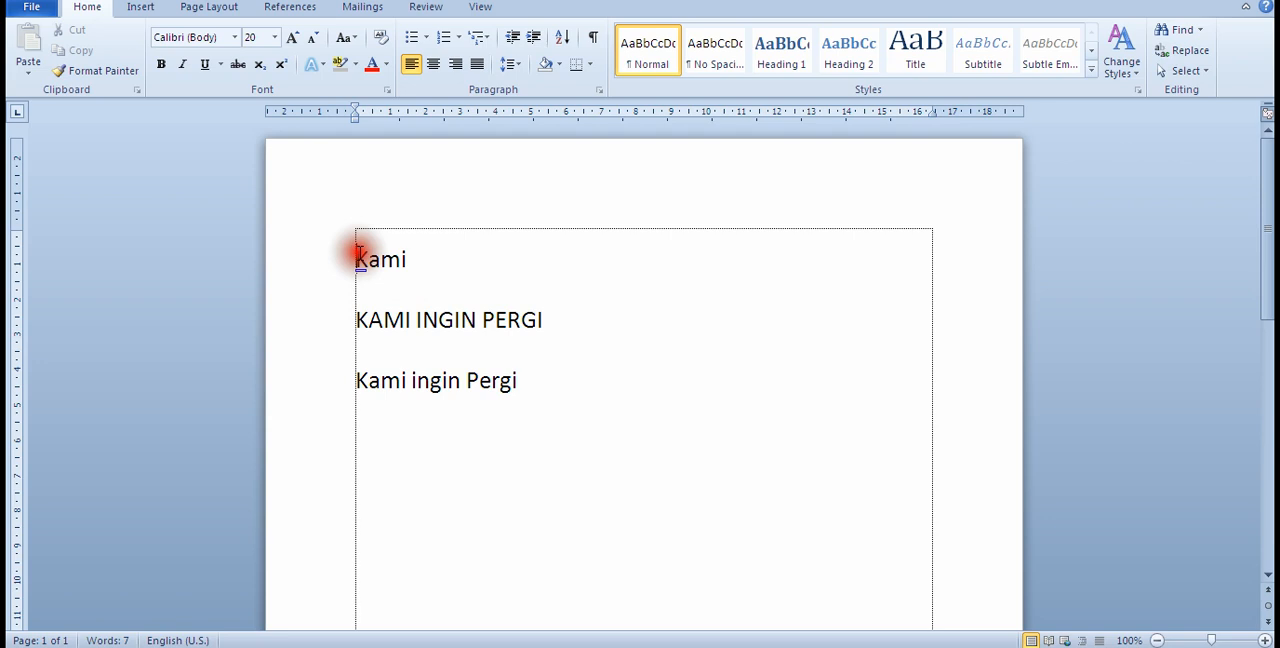
drag(358, 254, 406, 260)
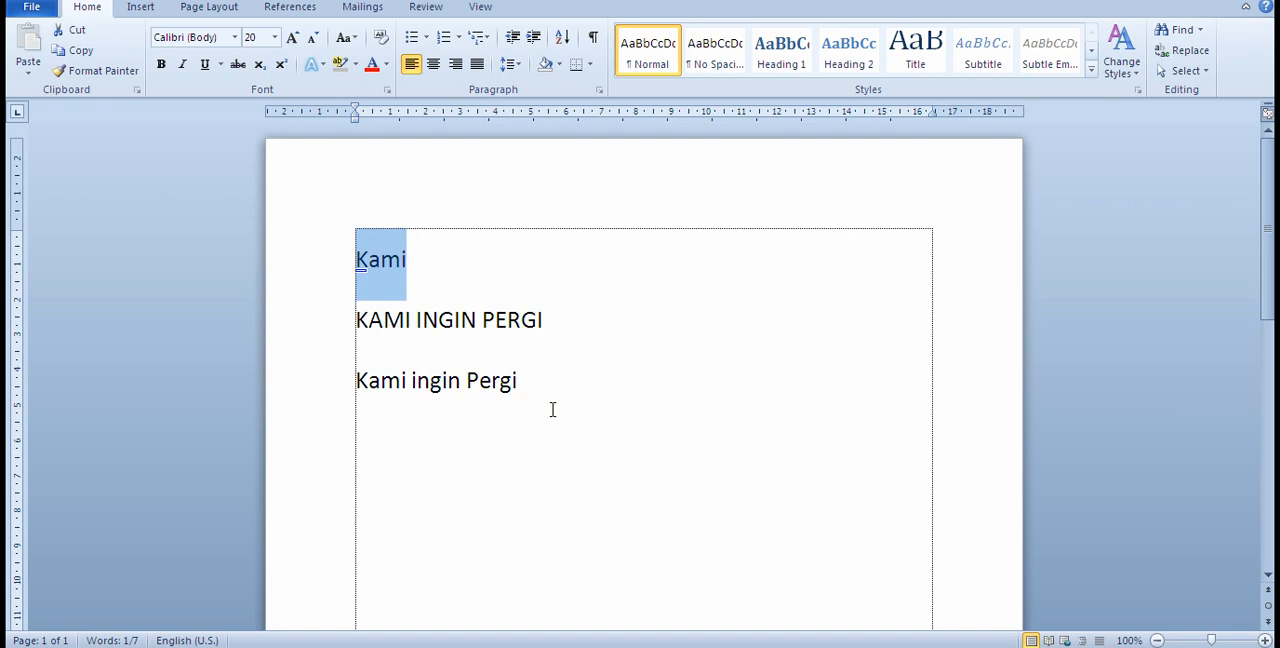
key(Delete)
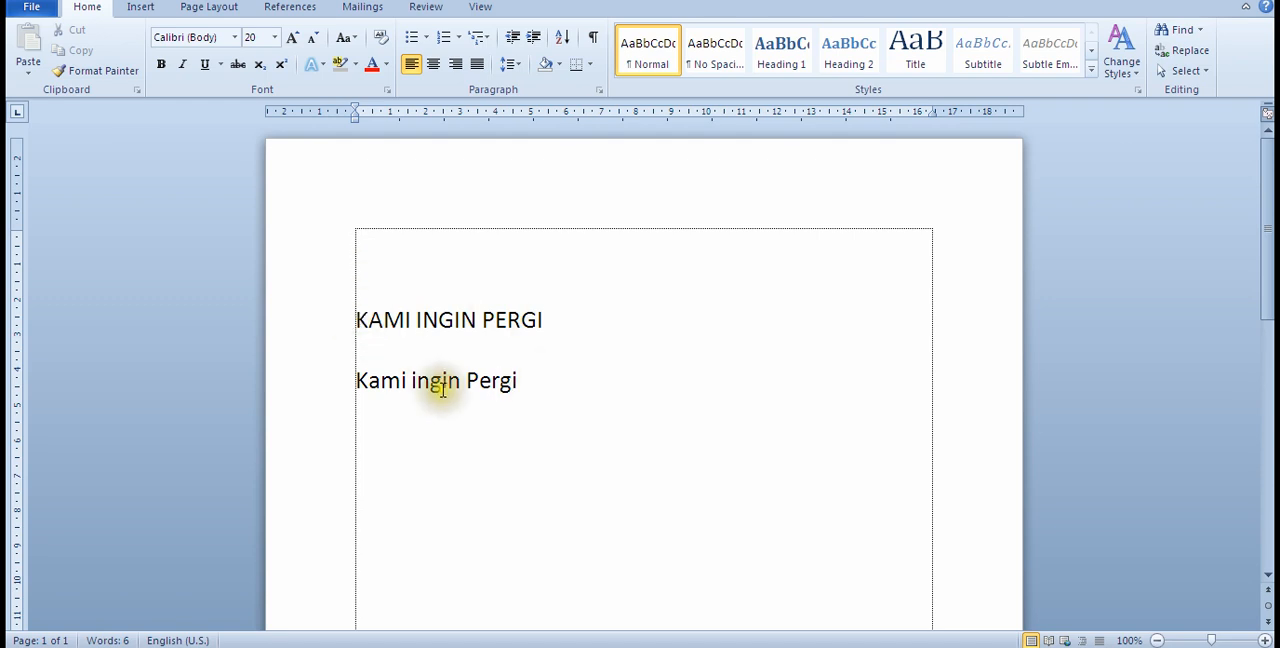
Step: Select the lines "KAMI INGIN PERGI" and "Kami ingin Pergi" together and delete them
click(529, 380)
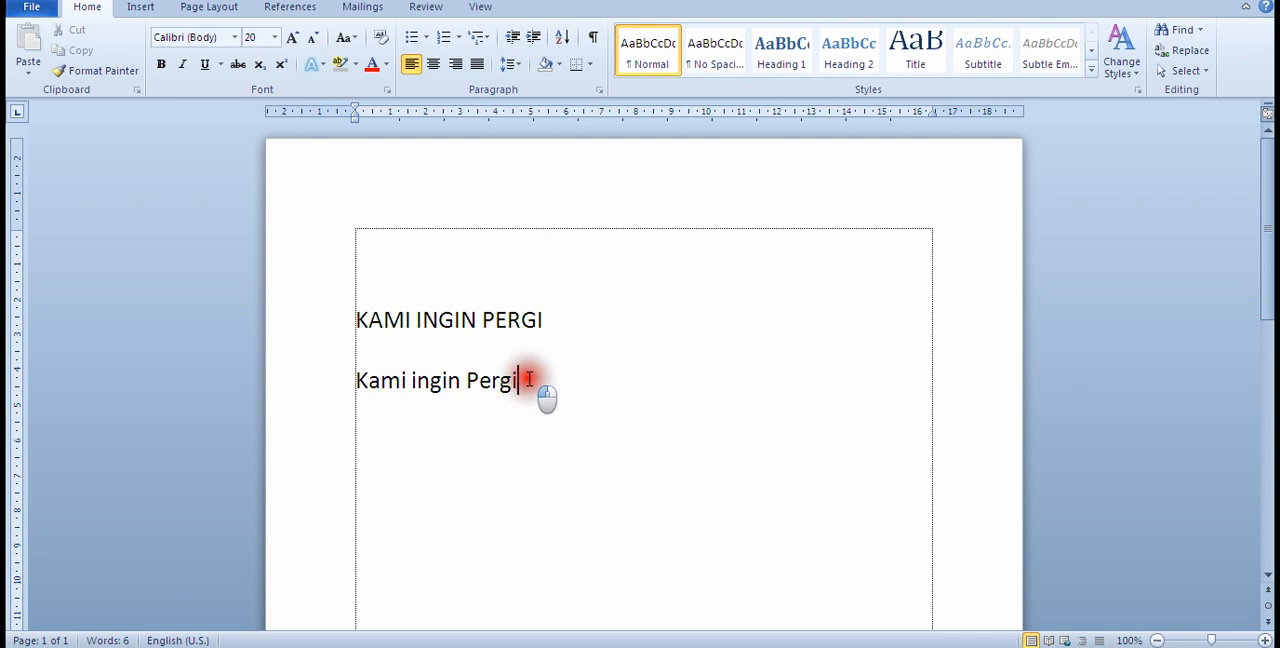
drag(529, 380, 358, 318)
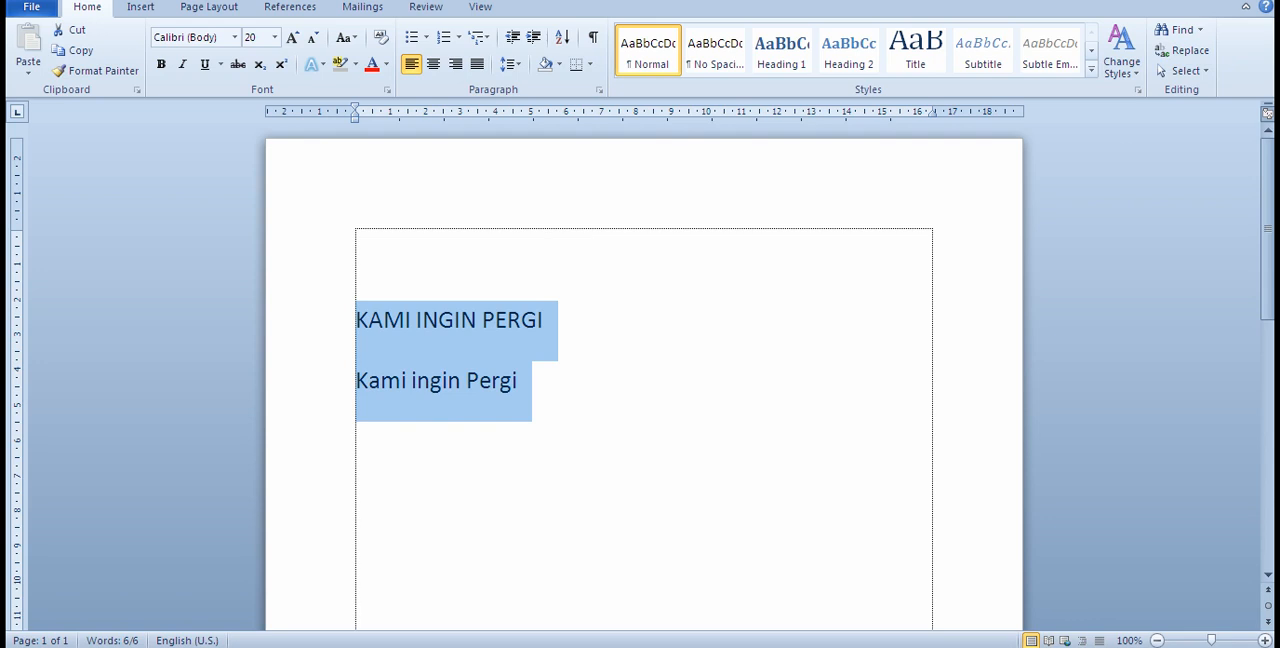
key(Delete)
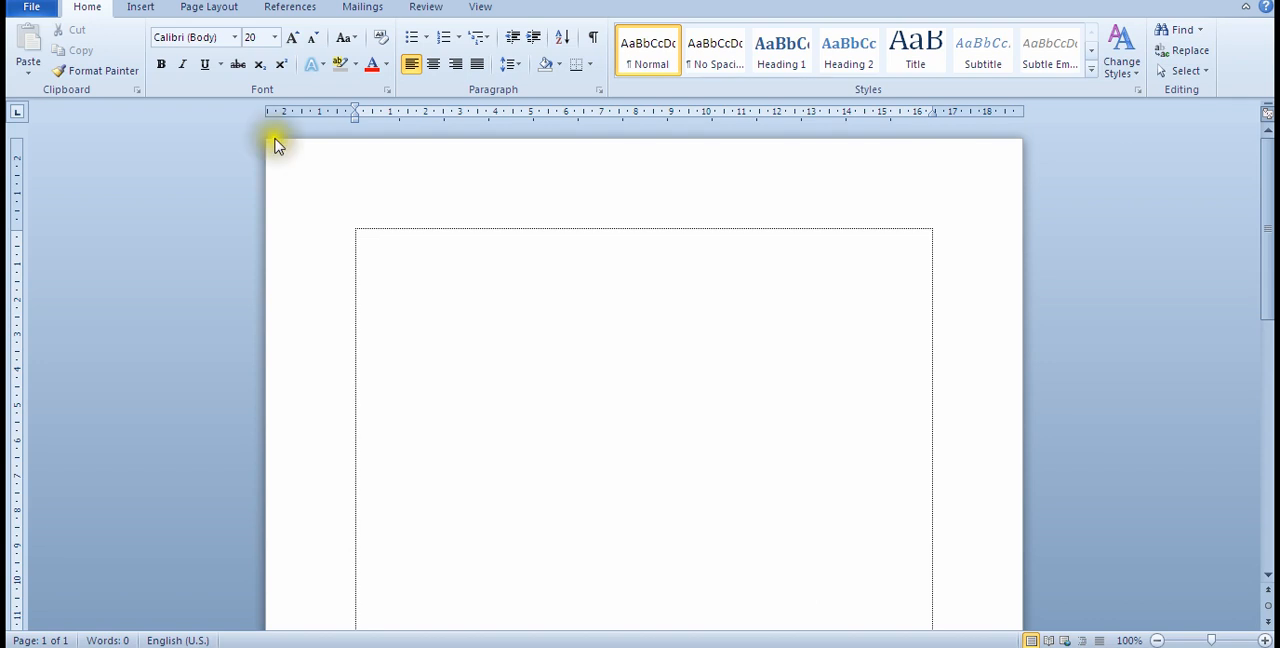
Step: Undo the last two deletions to bring back all three lines of text
key(ctrl+z)
key(ctrl+z)
click(538, 521)
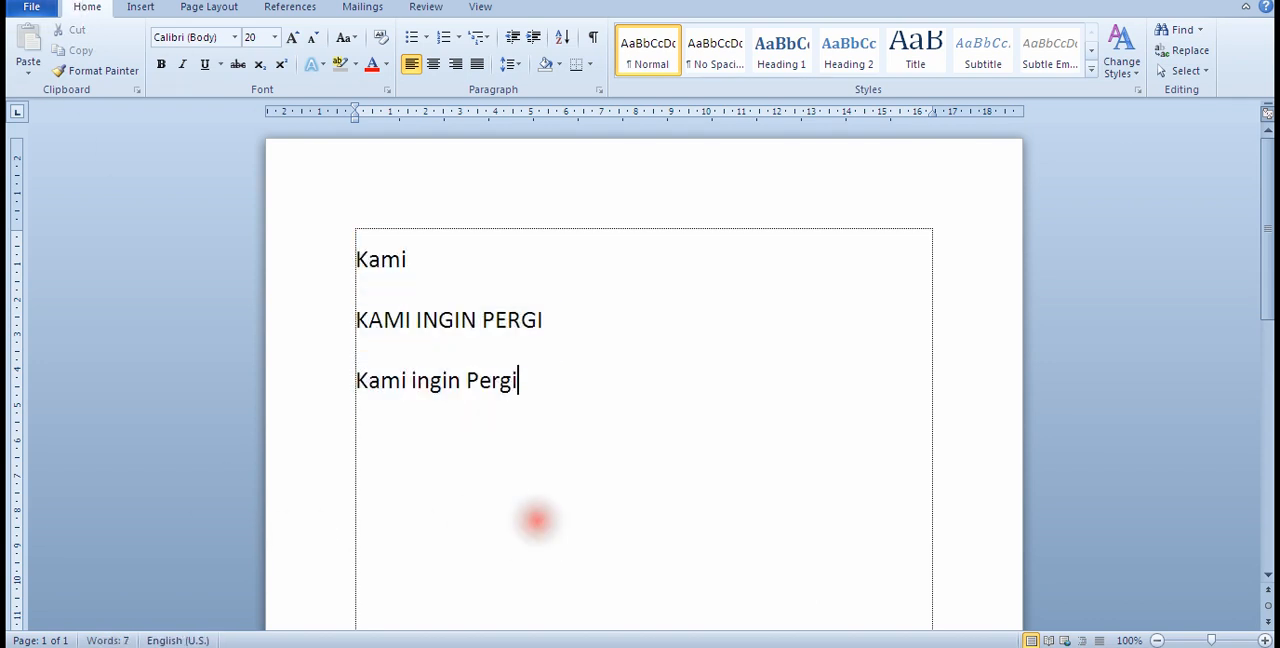
Step: Review the topic on italic, underline and bold in the belajar Notepad list and return to Word
key(alt+Tab)
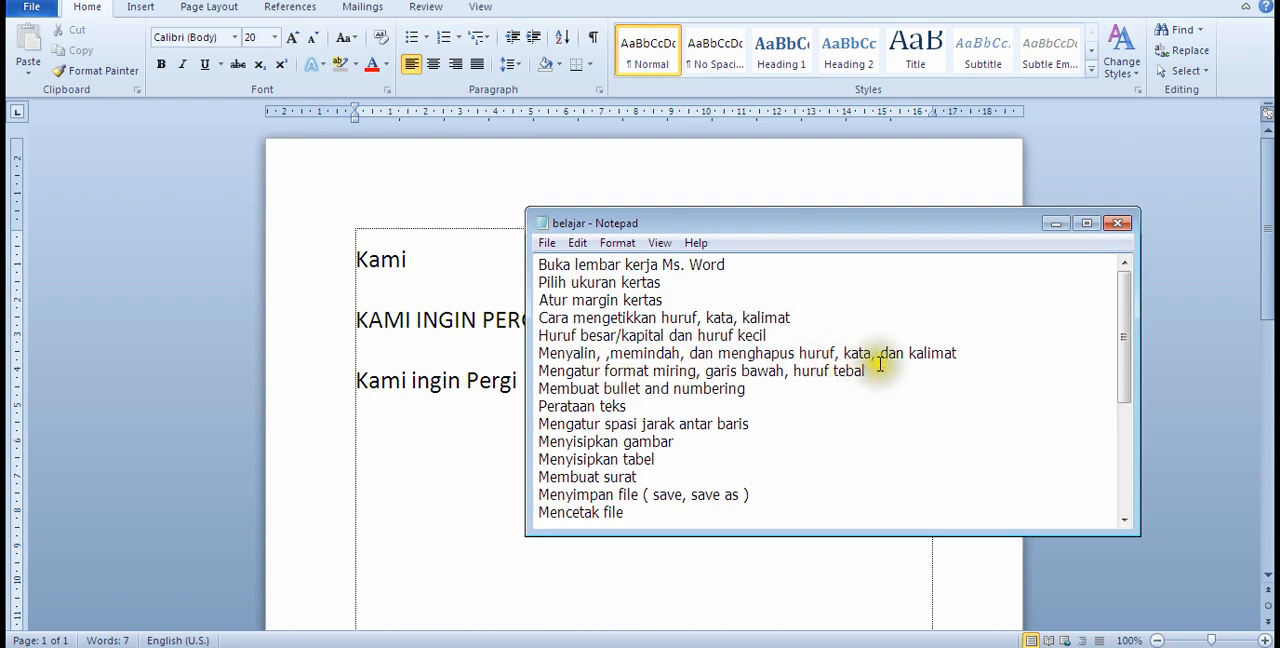
click(454, 380)
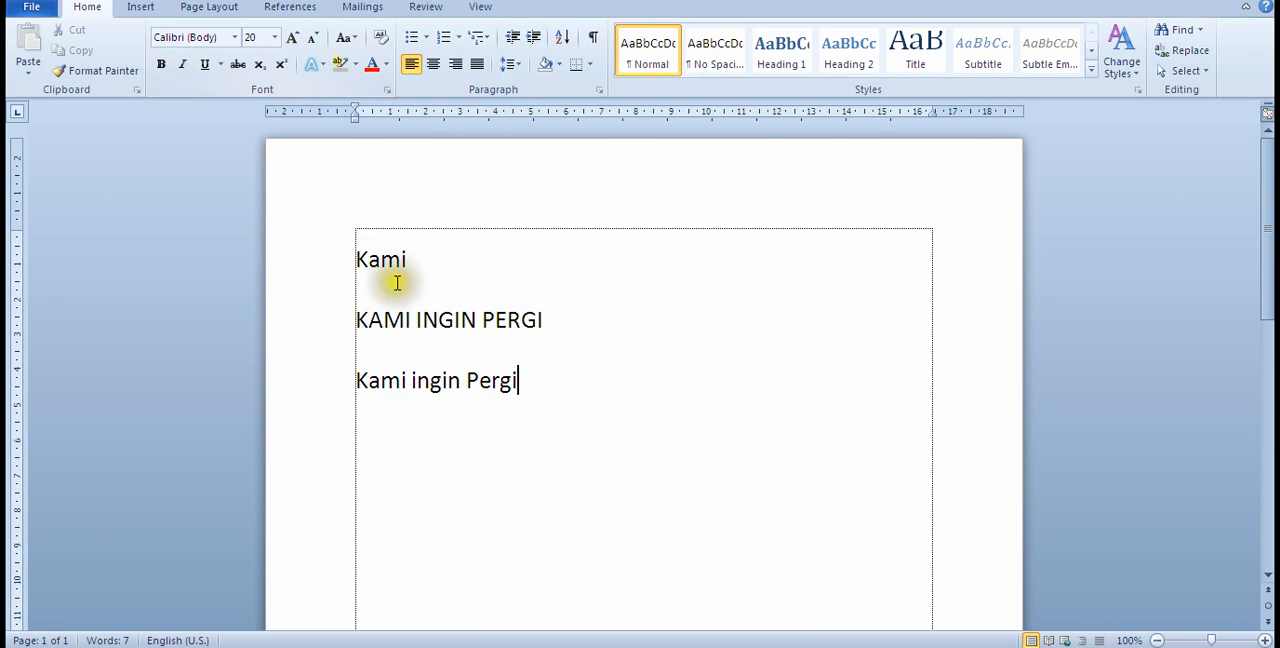
Step: Make the first two lines, "Kami" and "KAMI INGIN PERGI", bold and italic
click(357, 259)
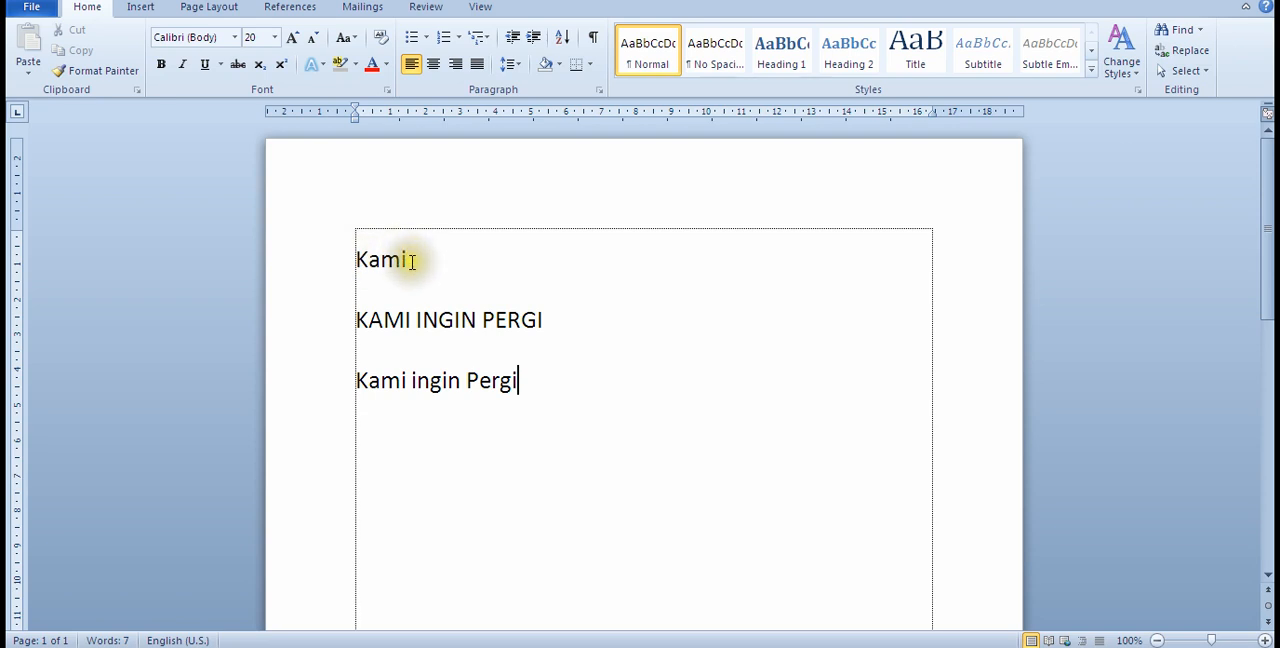
drag(359, 258, 433, 257)
drag(433, 257, 547, 312)
click(355, 255)
drag(356, 258, 543, 322)
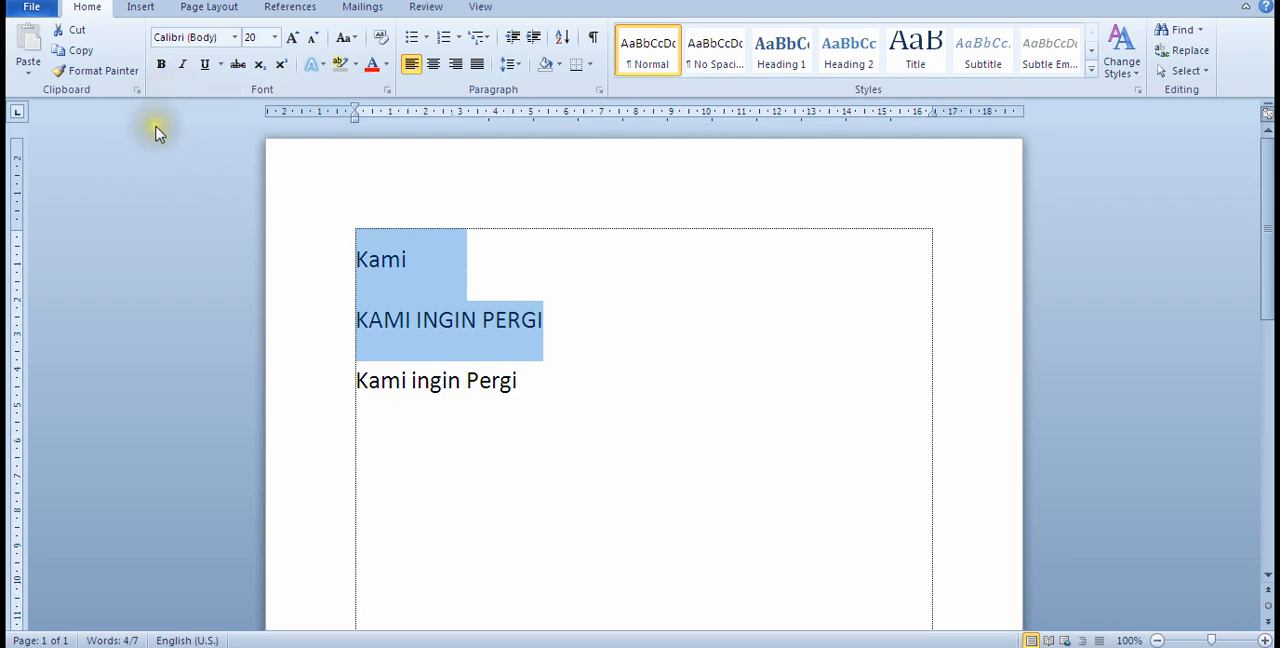
click(161, 66)
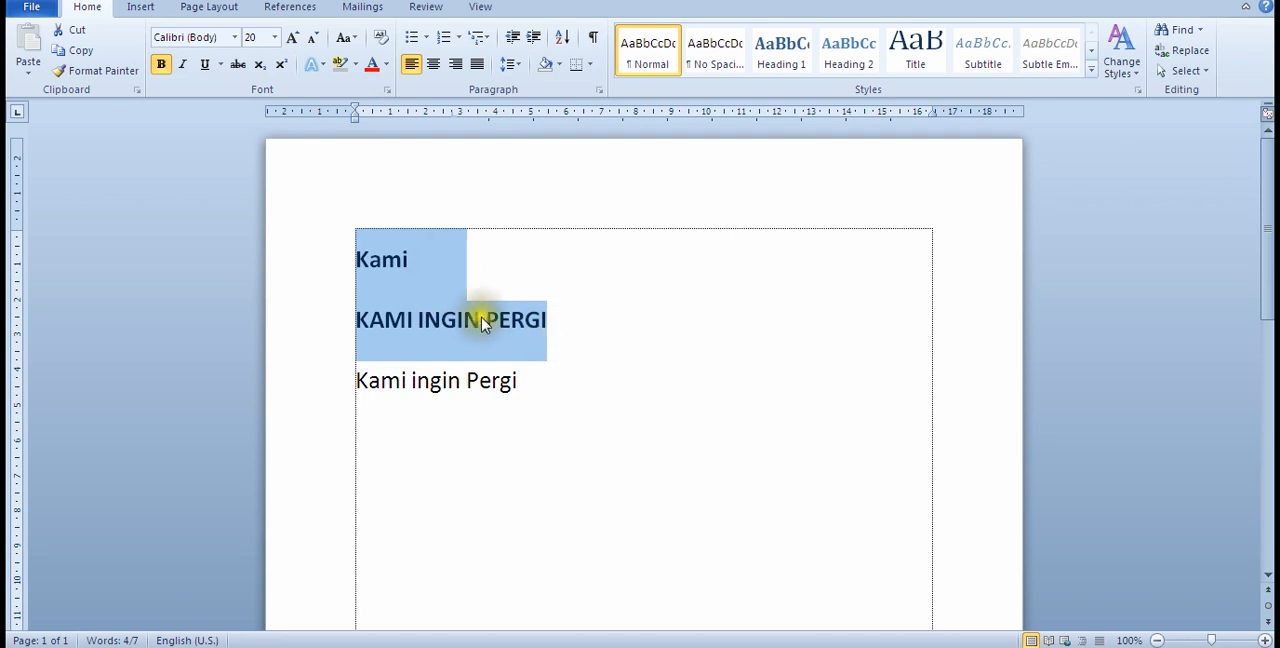
click(184, 68)
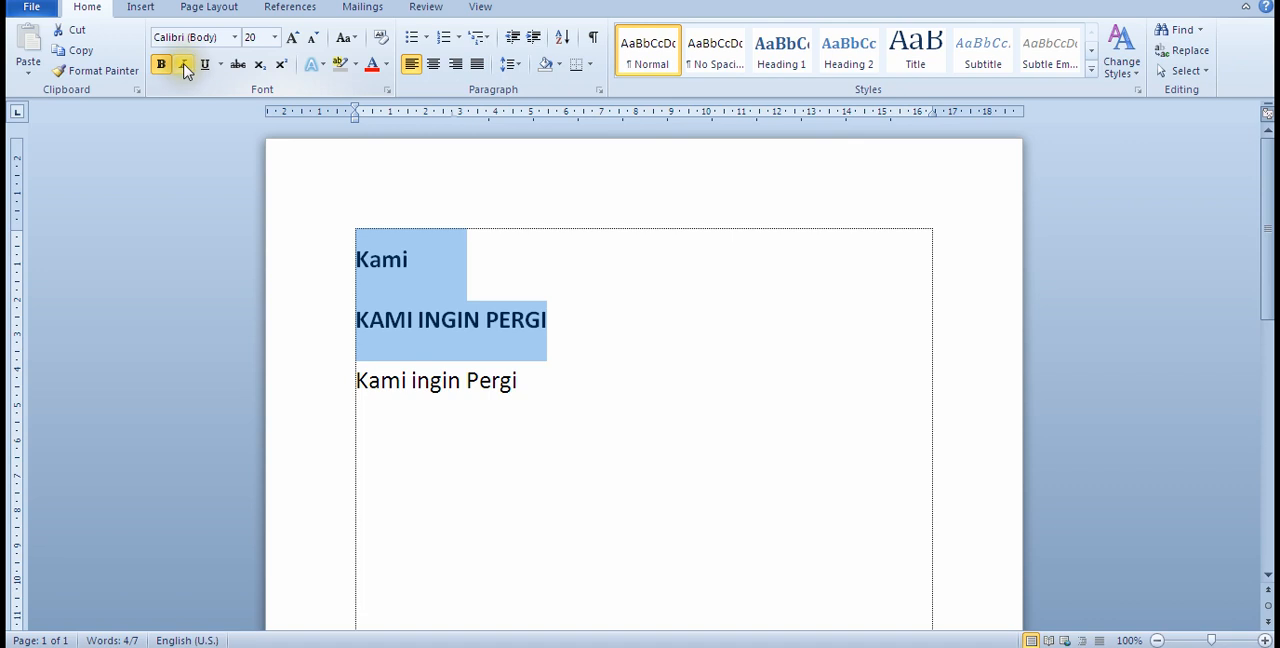
click(184, 68)
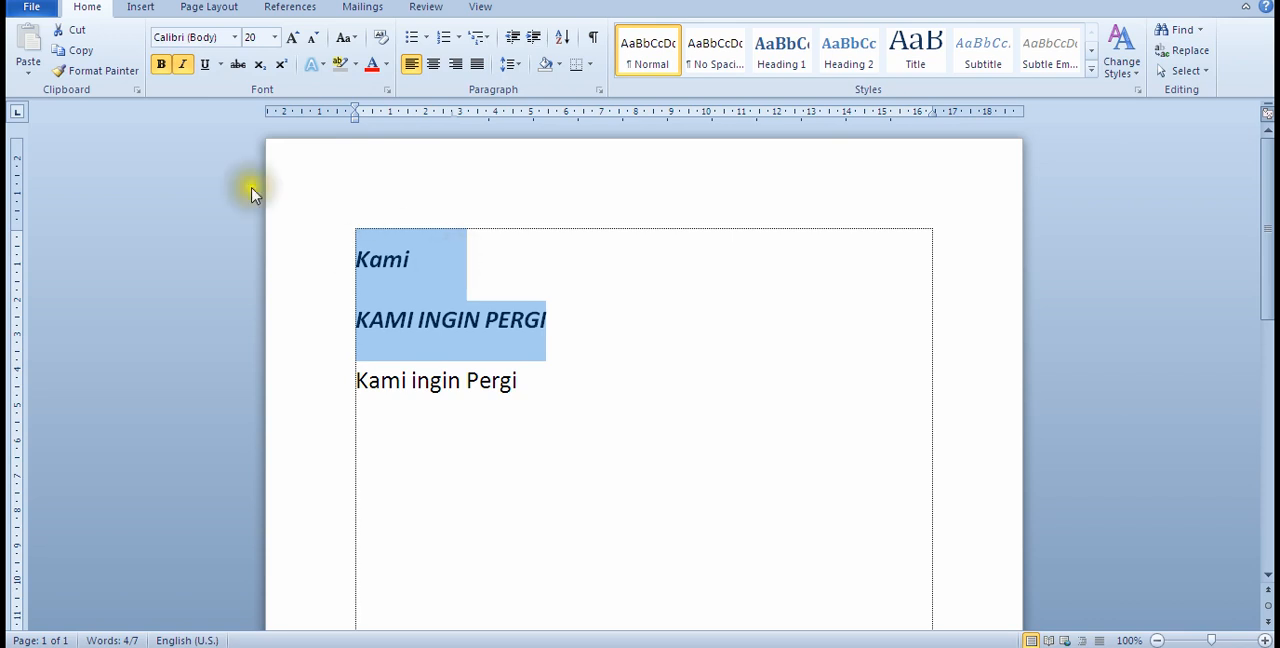
Step: Underline the first two lines of text and clear the selection
click(205, 68)
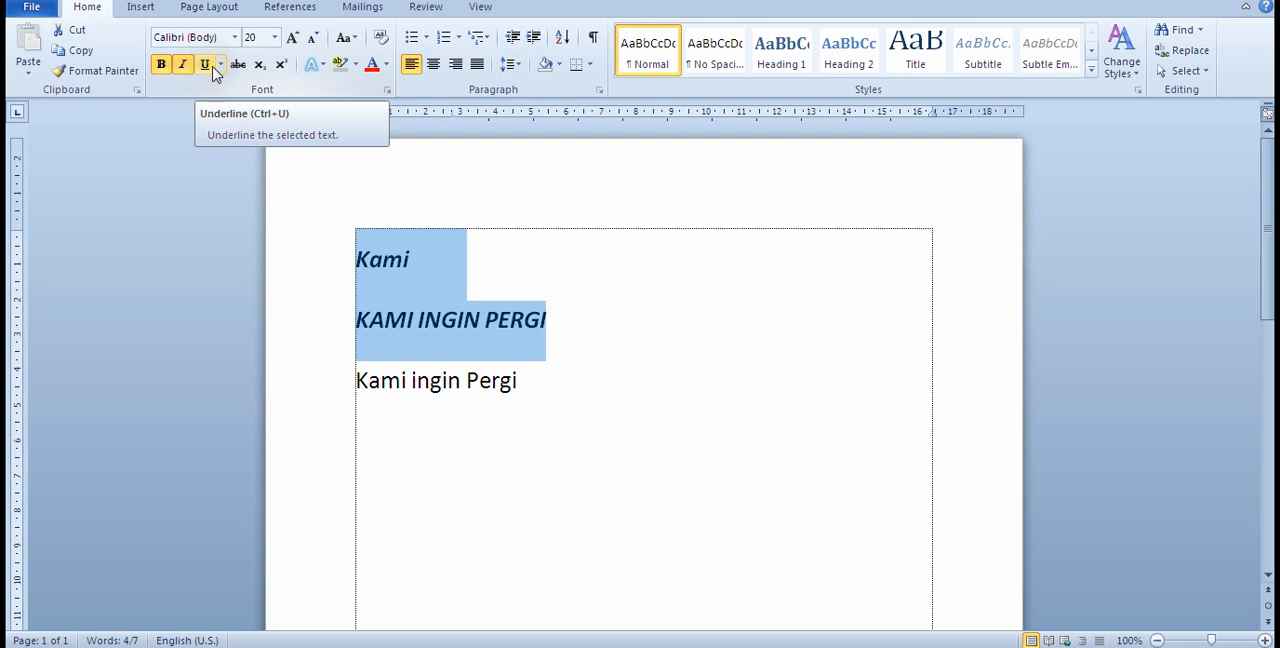
click(209, 70)
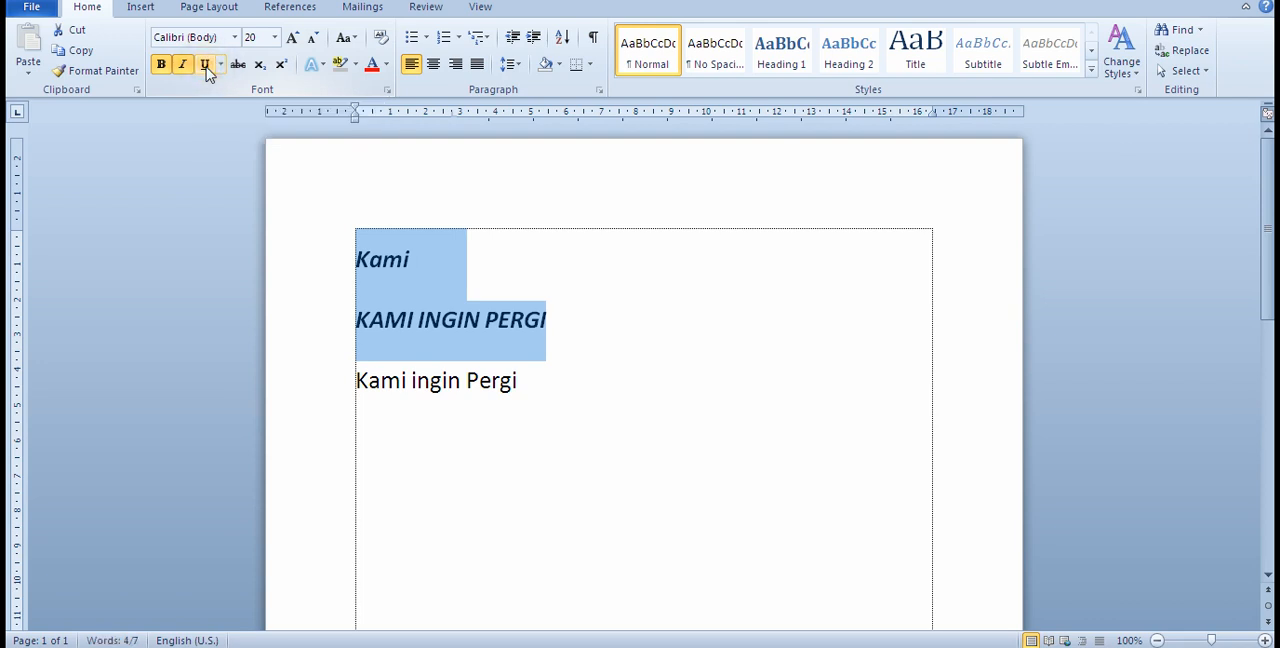
click(206, 68)
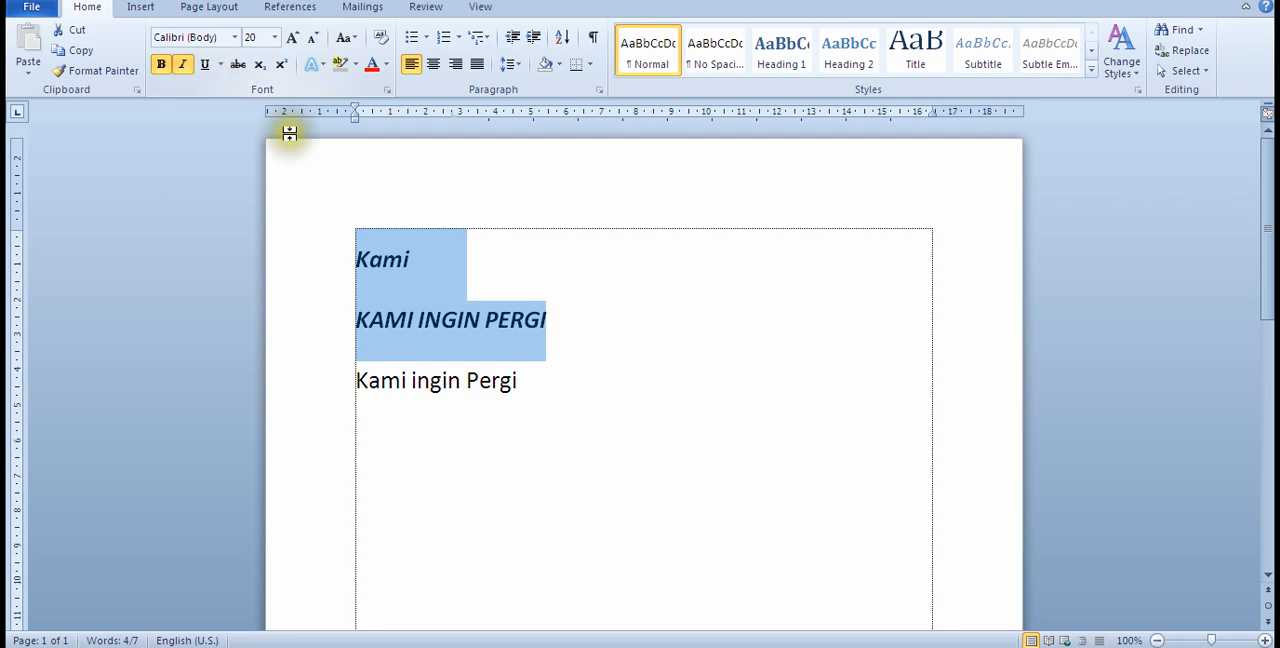
click(205, 66)
click(722, 345)
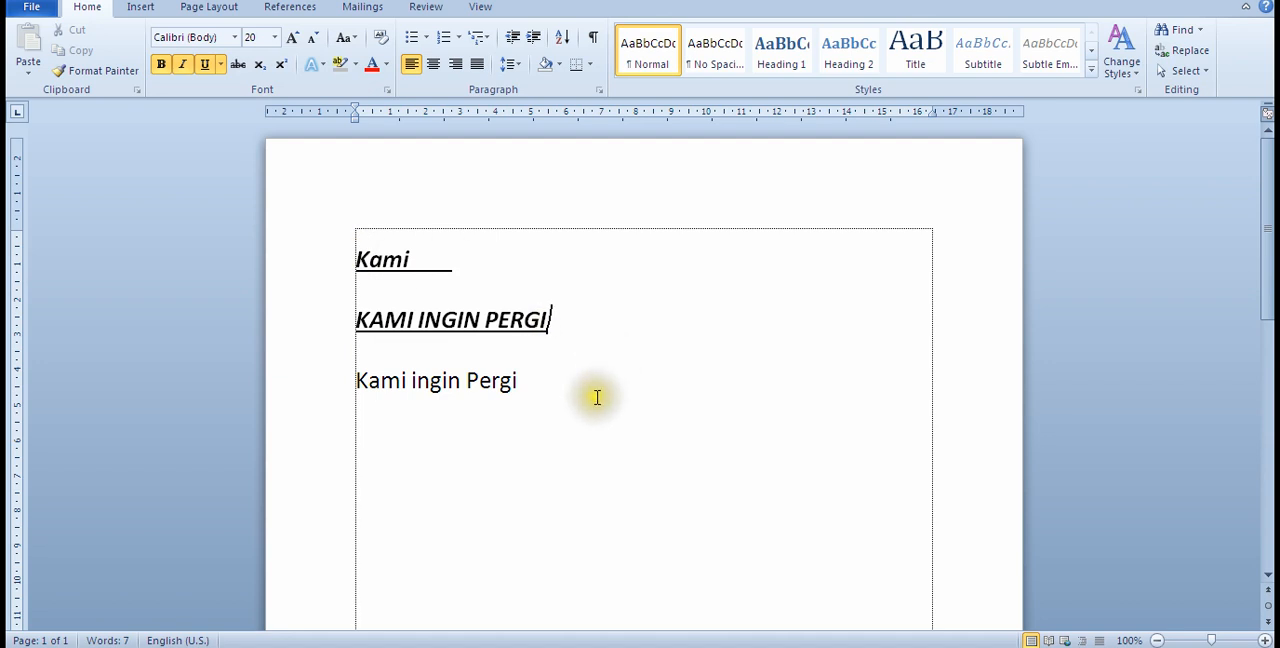
Step: Change the font color of the third line, "Kami ingin Pergi", to dark teal and then to standard red
click(568, 374)
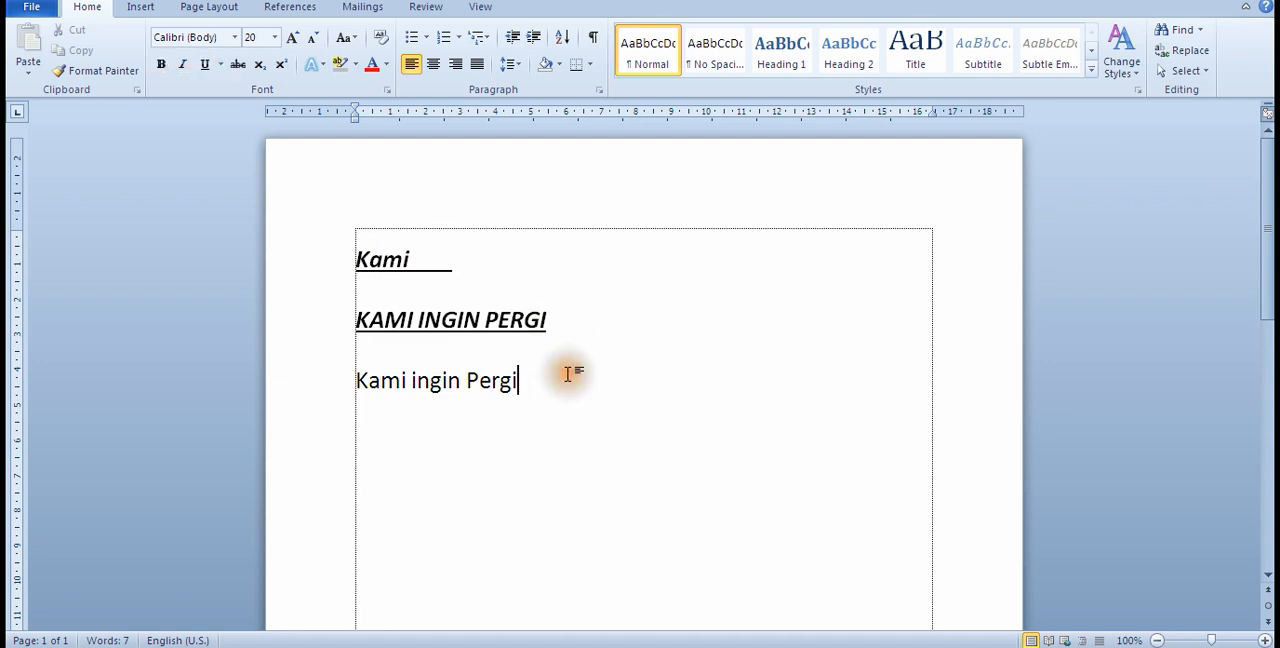
triple_click(541, 377)
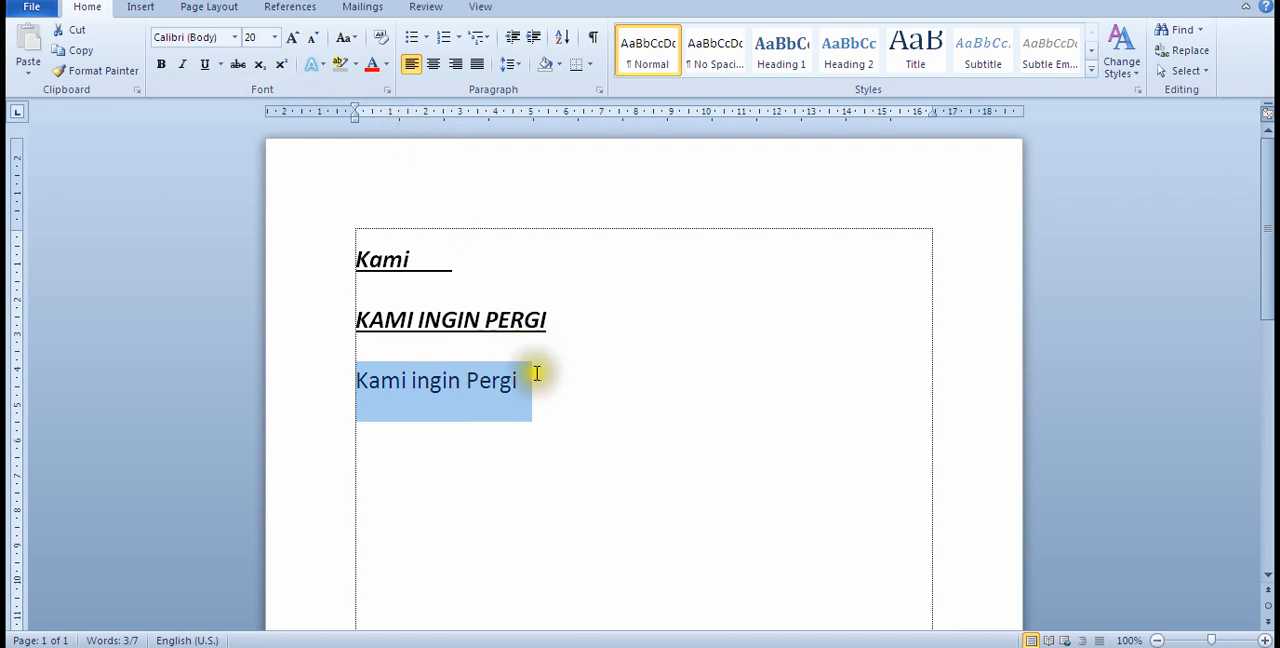
click(387, 66)
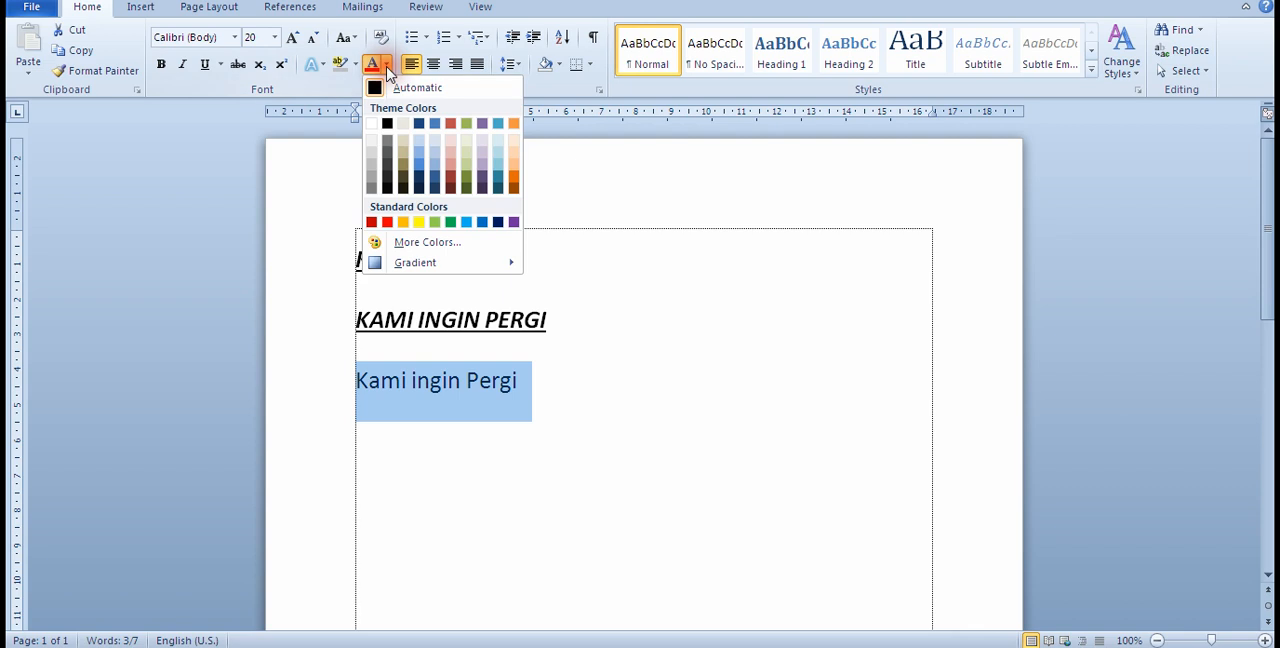
click(501, 193)
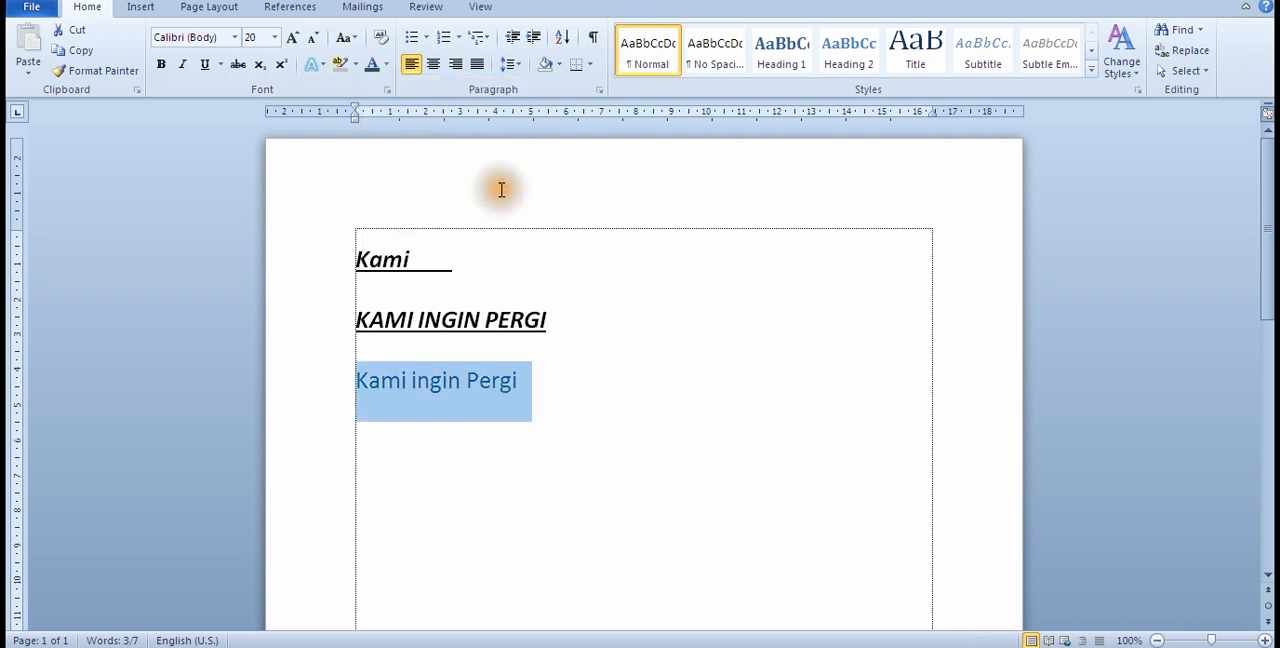
click(389, 62)
click(388, 222)
Step: Set the font color of the third line, "Kami ingin Pergi", to blue from the additional colors and clear the selection
click(388, 64)
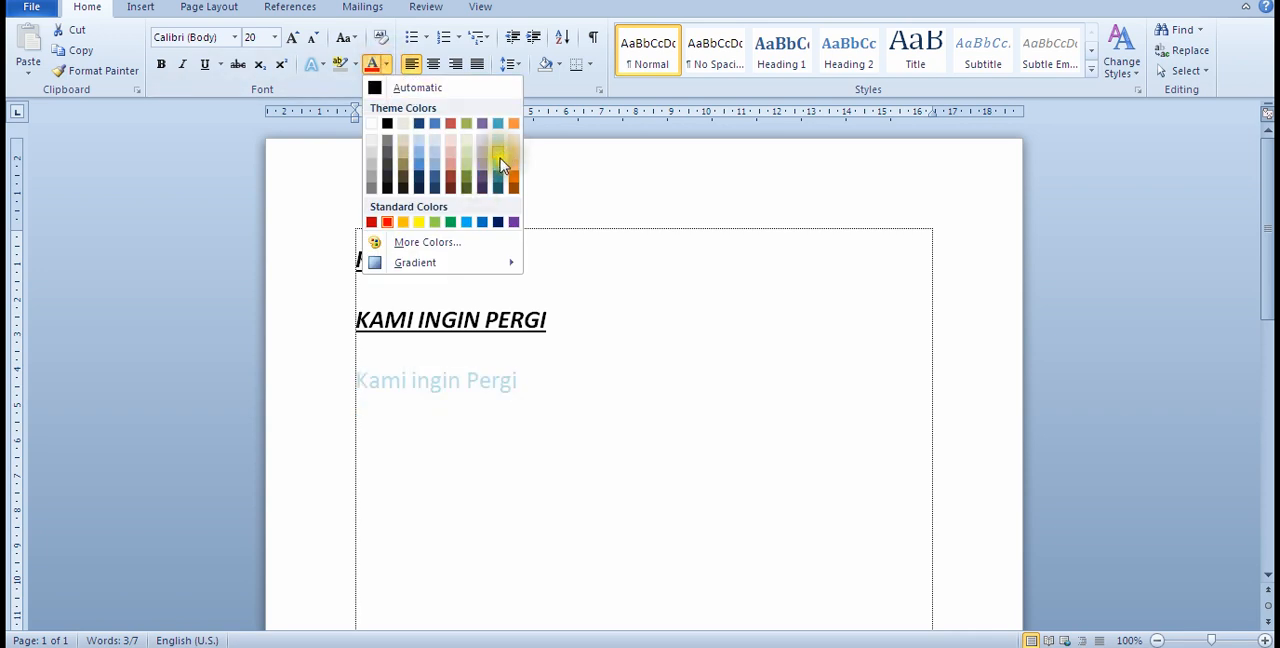
click(441, 253)
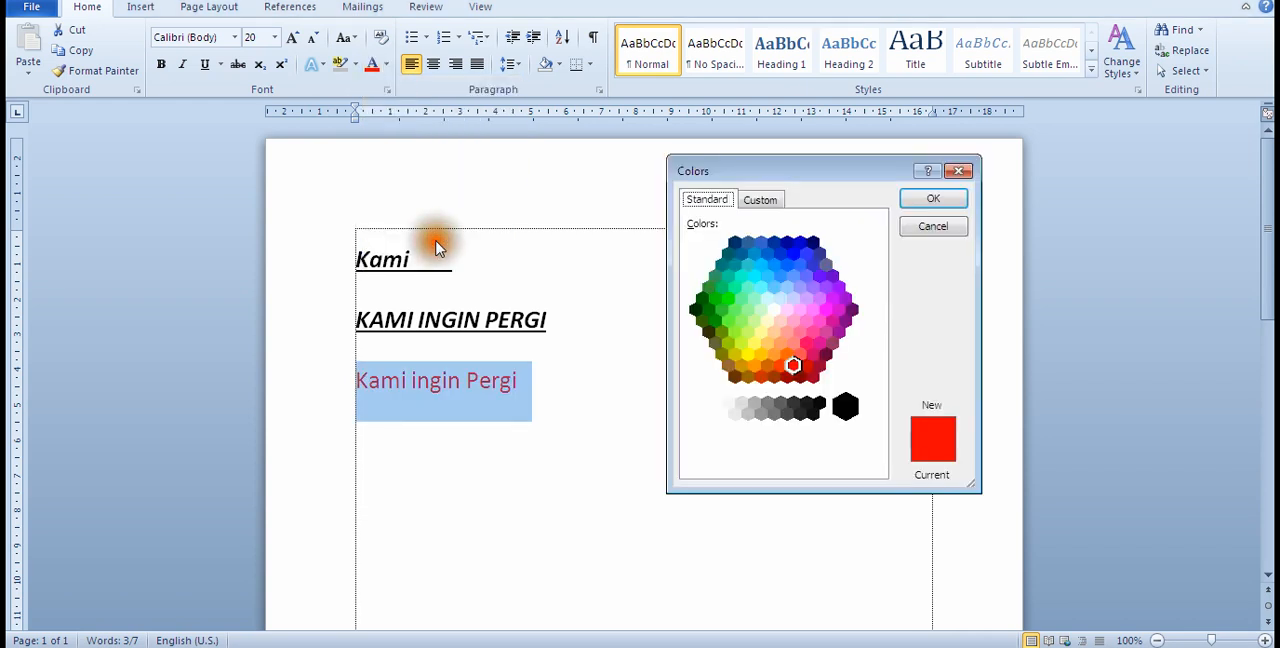
click(819, 321)
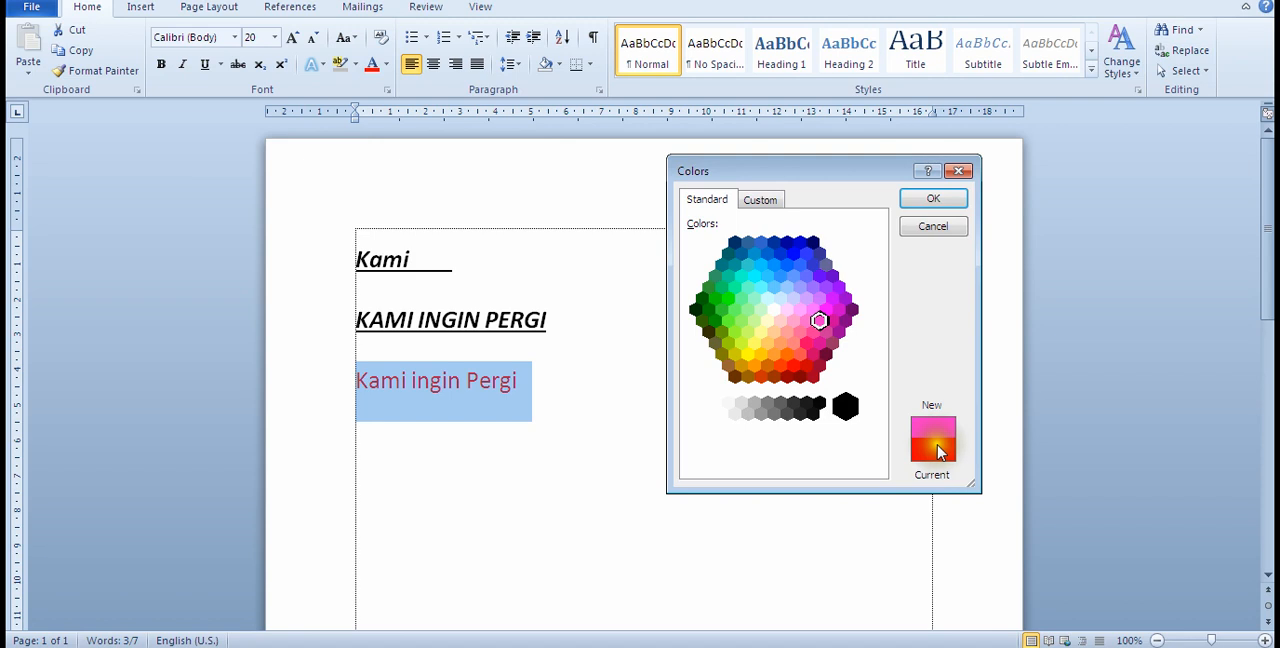
click(781, 254)
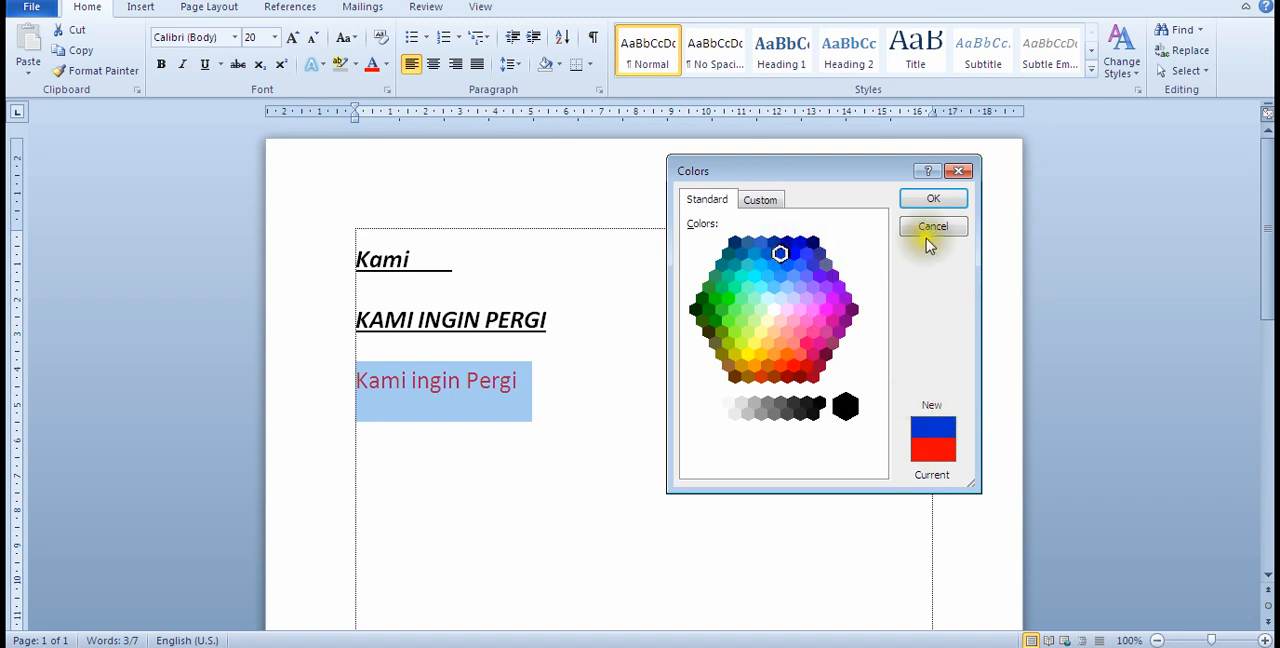
click(933, 201)
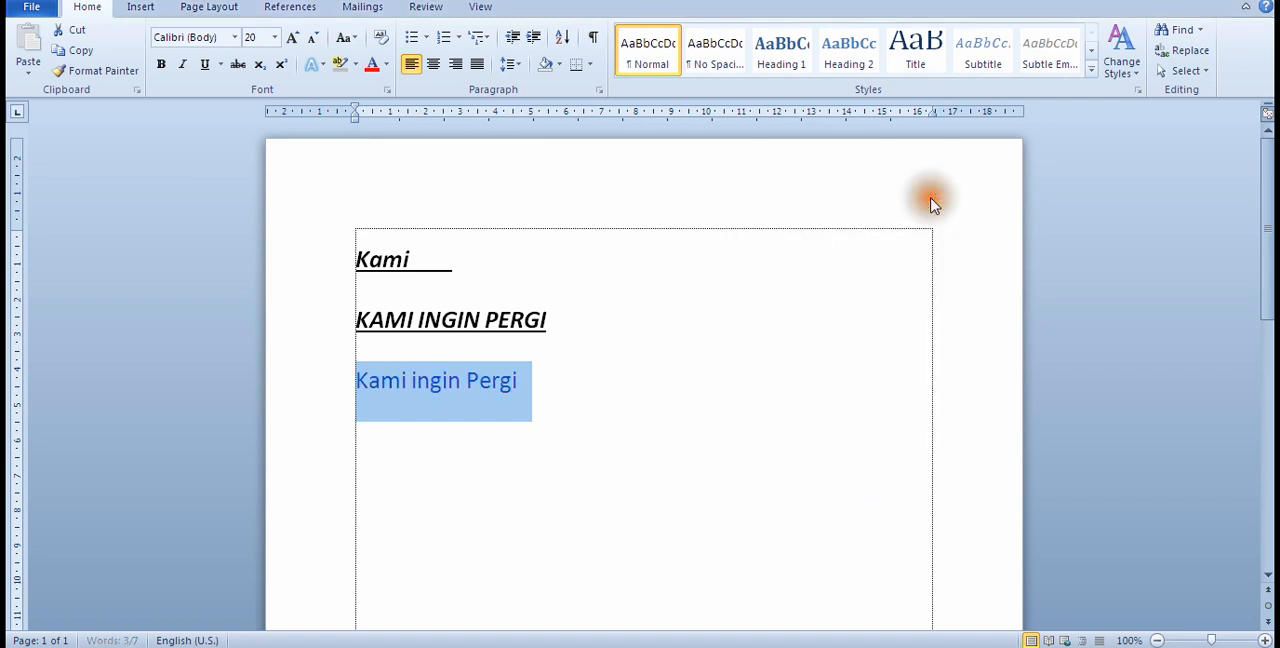
click(517, 405)
Step: Check the topic on copying, moving and deleting text in the belajar Notepad list and return to Word
click(403, 645)
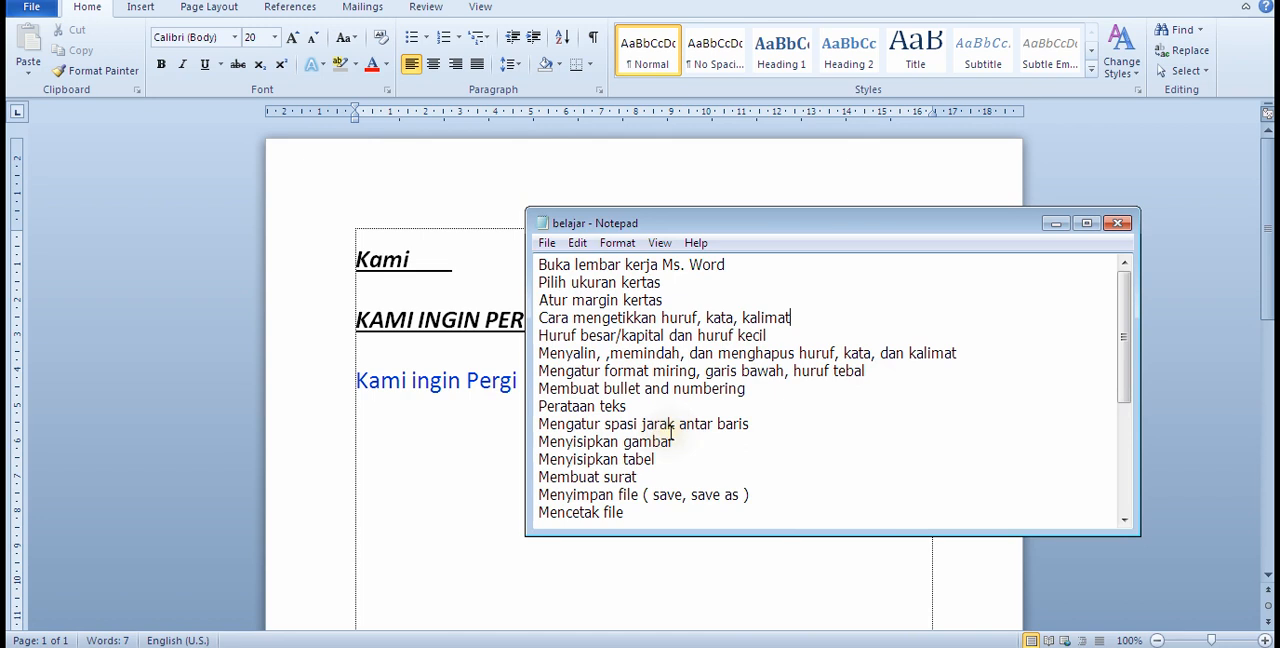
click(464, 466)
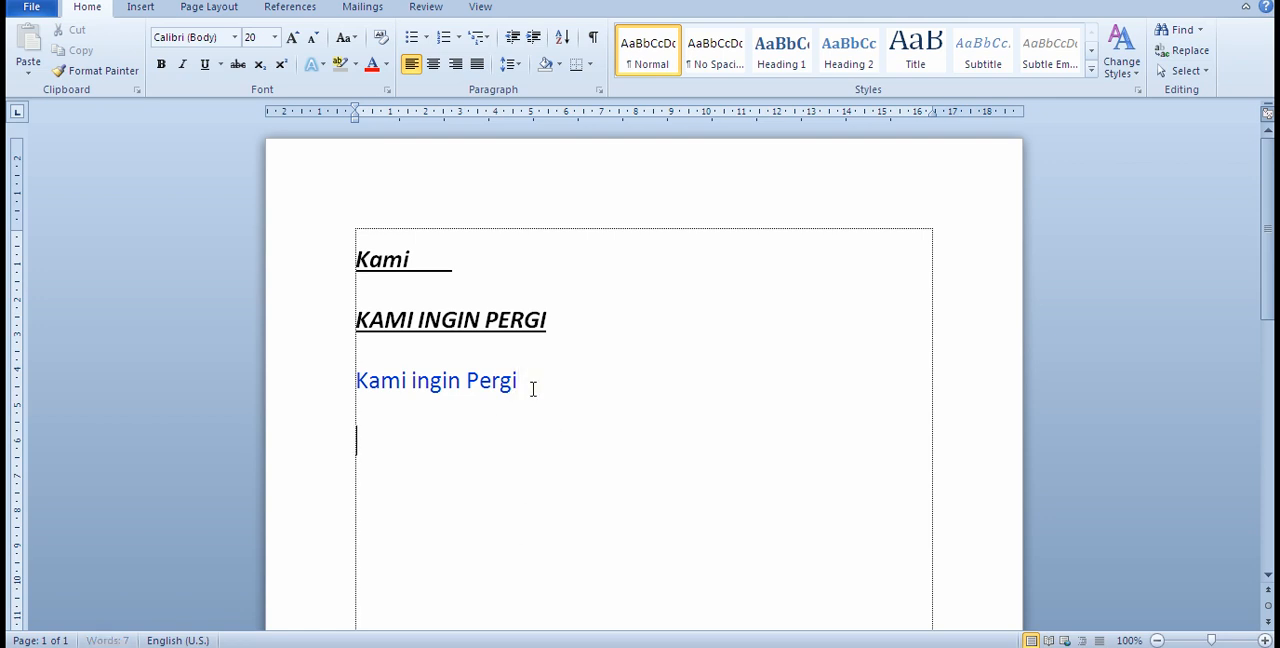
scroll(546, 380, down, 2)
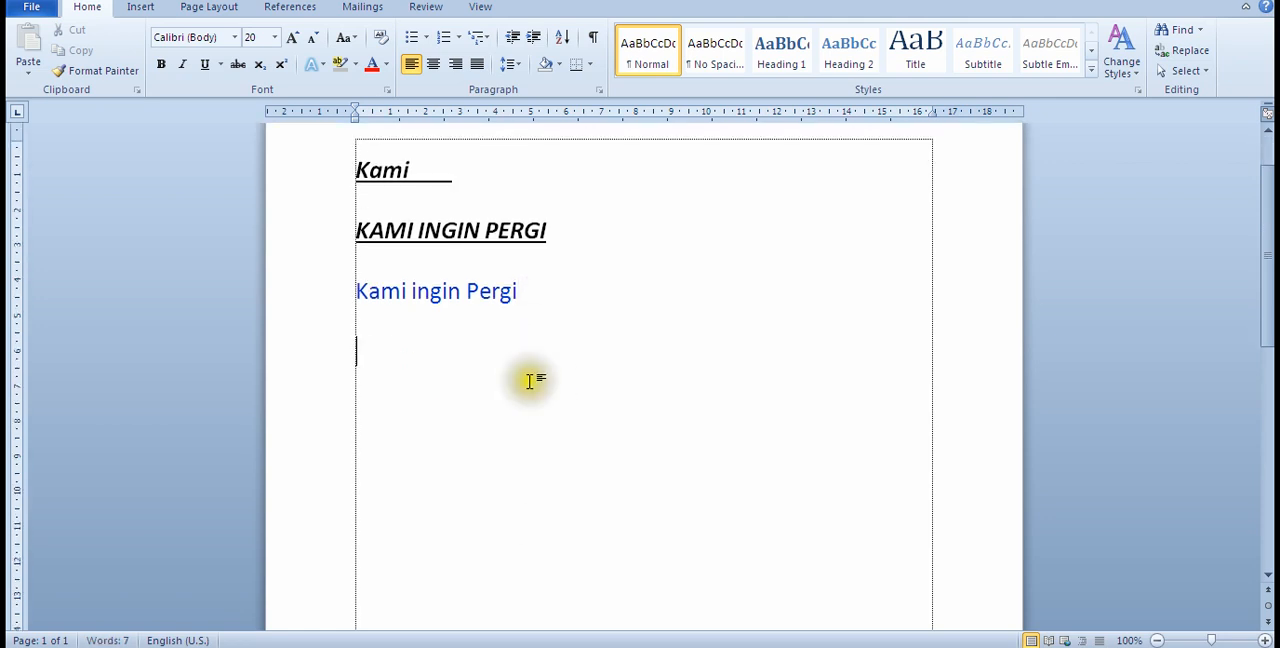
Step: Copy the blue line "Kami ingin Pergi" and paste it on the empty line directly below it
click(553, 290)
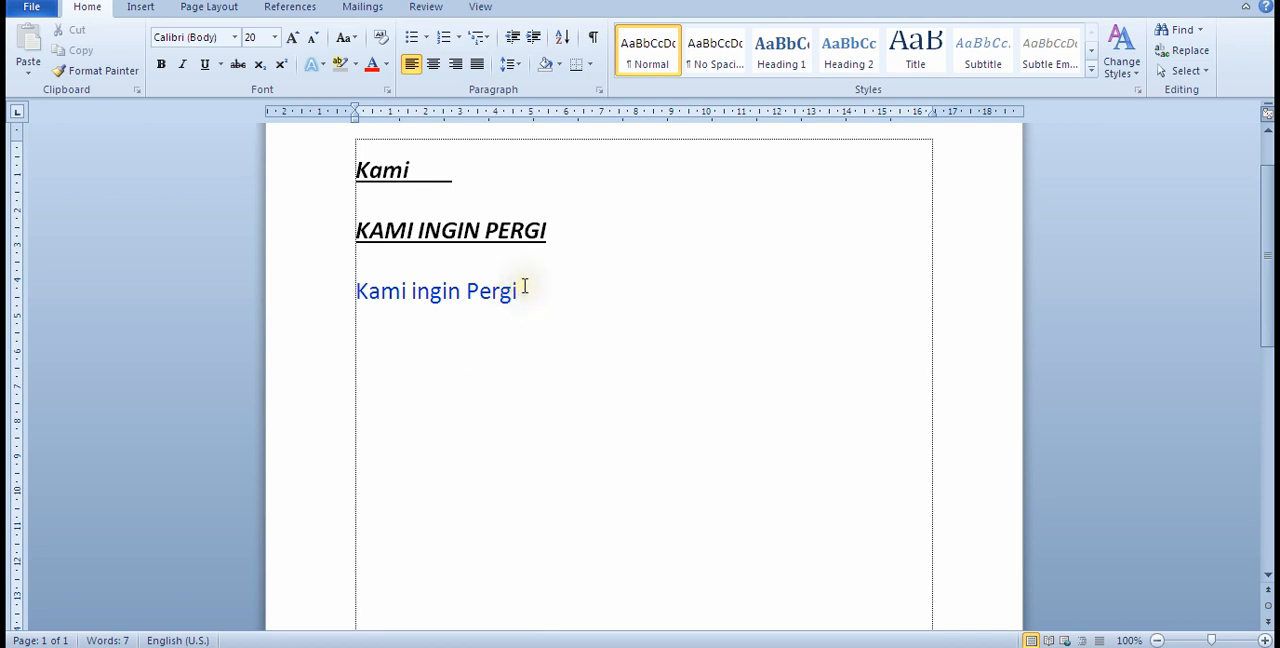
drag(357, 291, 522, 291)
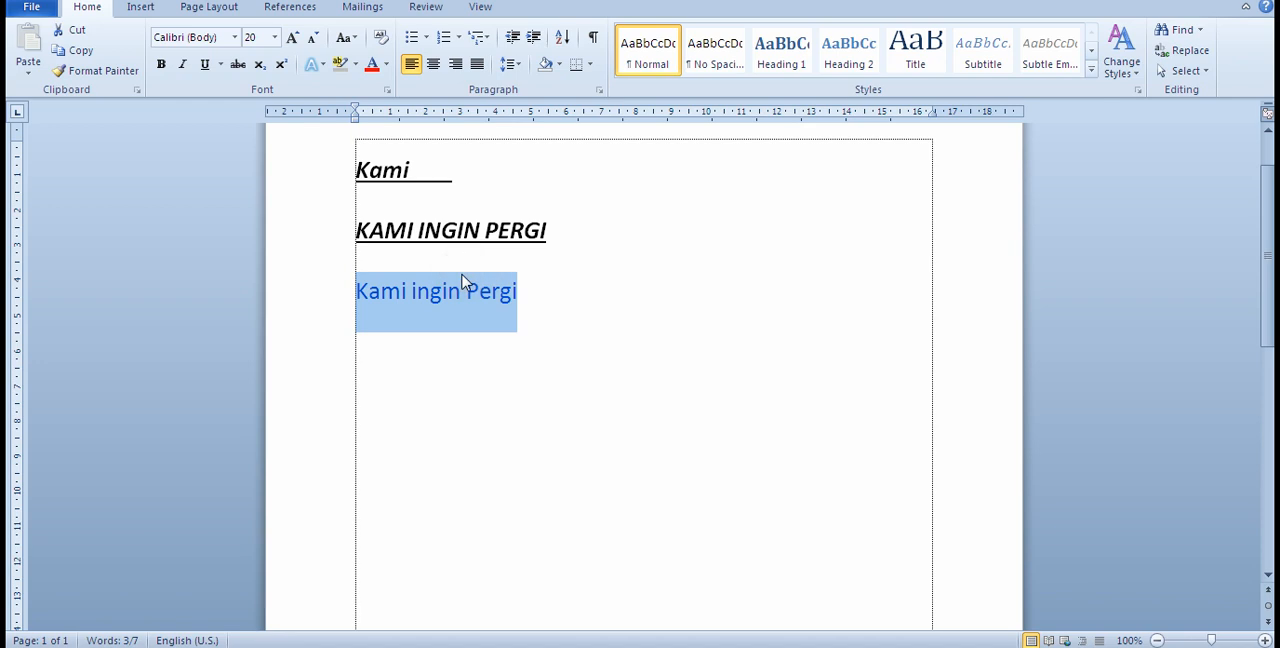
key(ctrl+c)
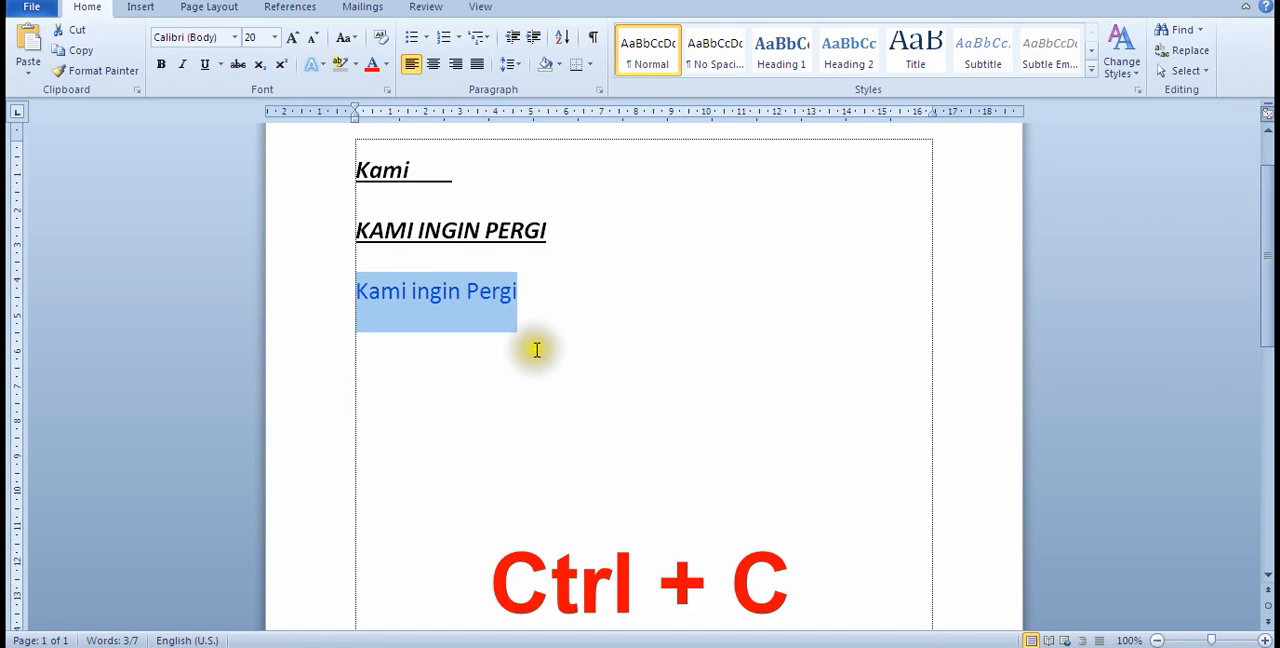
click(484, 399)
double_click(484, 399)
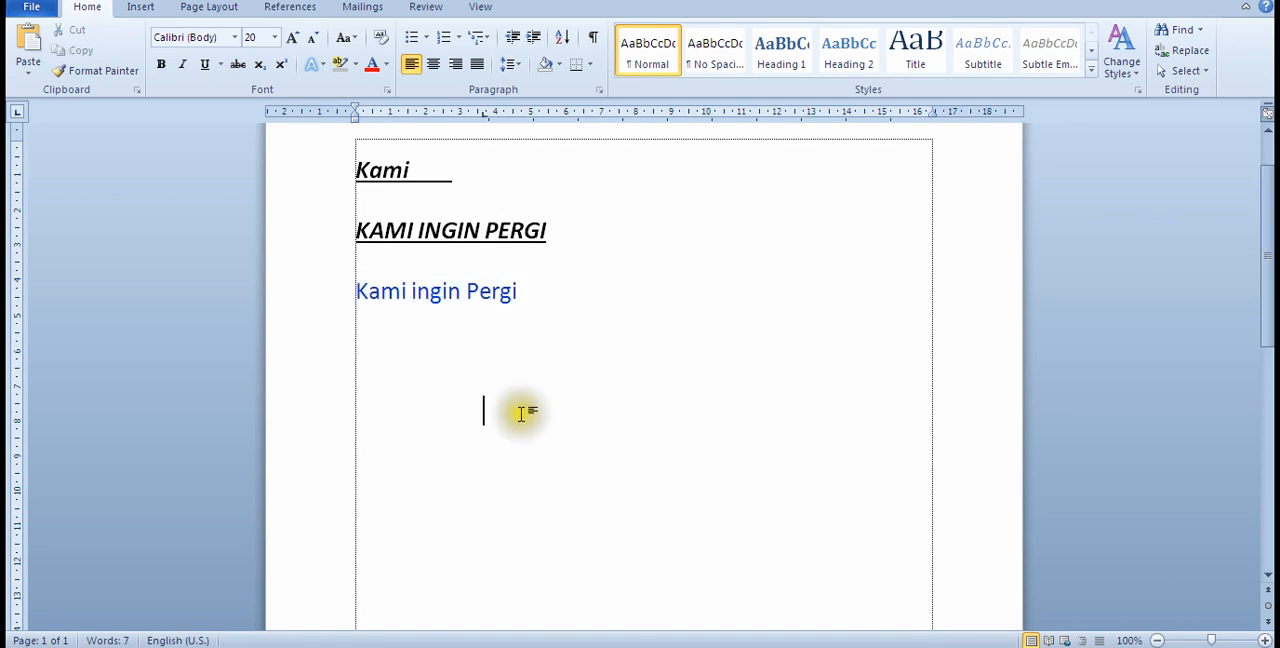
click(391, 371)
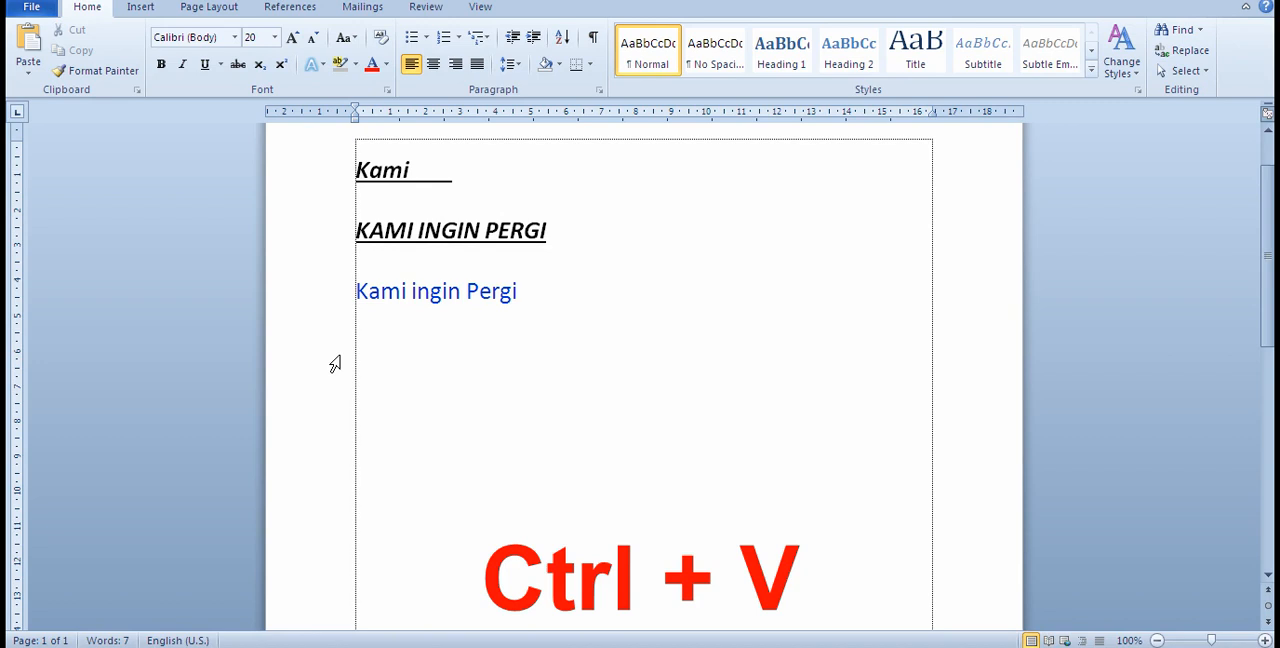
key(ctrl+v)
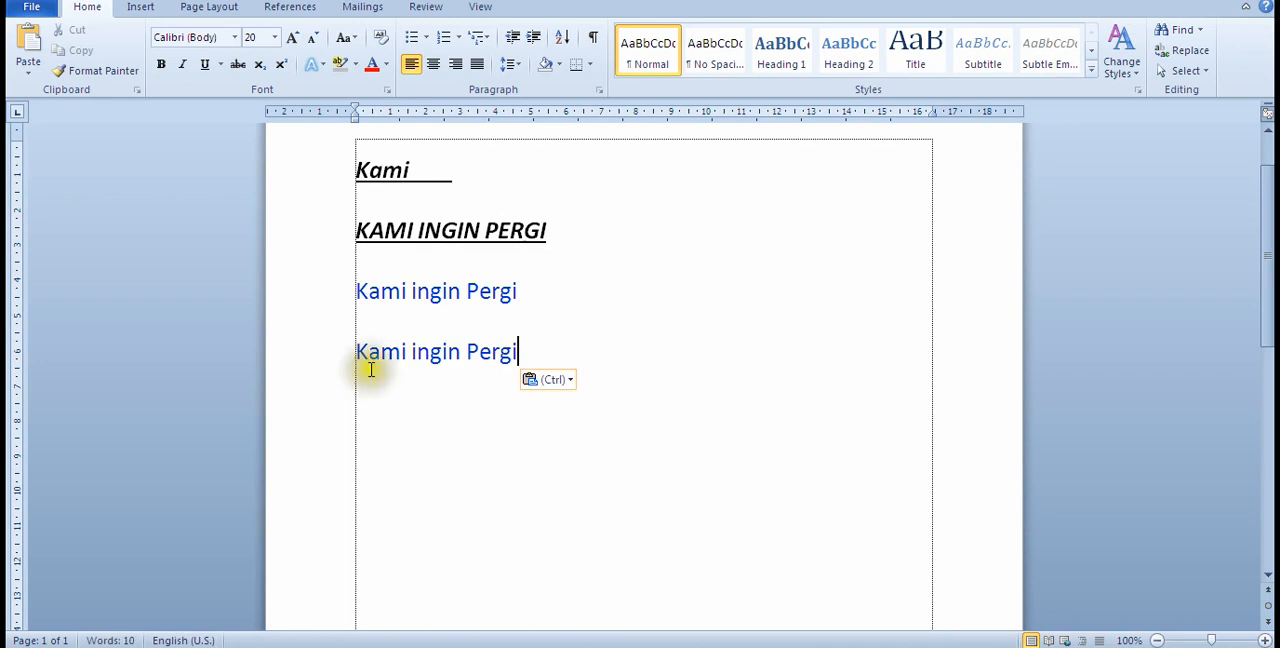
click(548, 345)
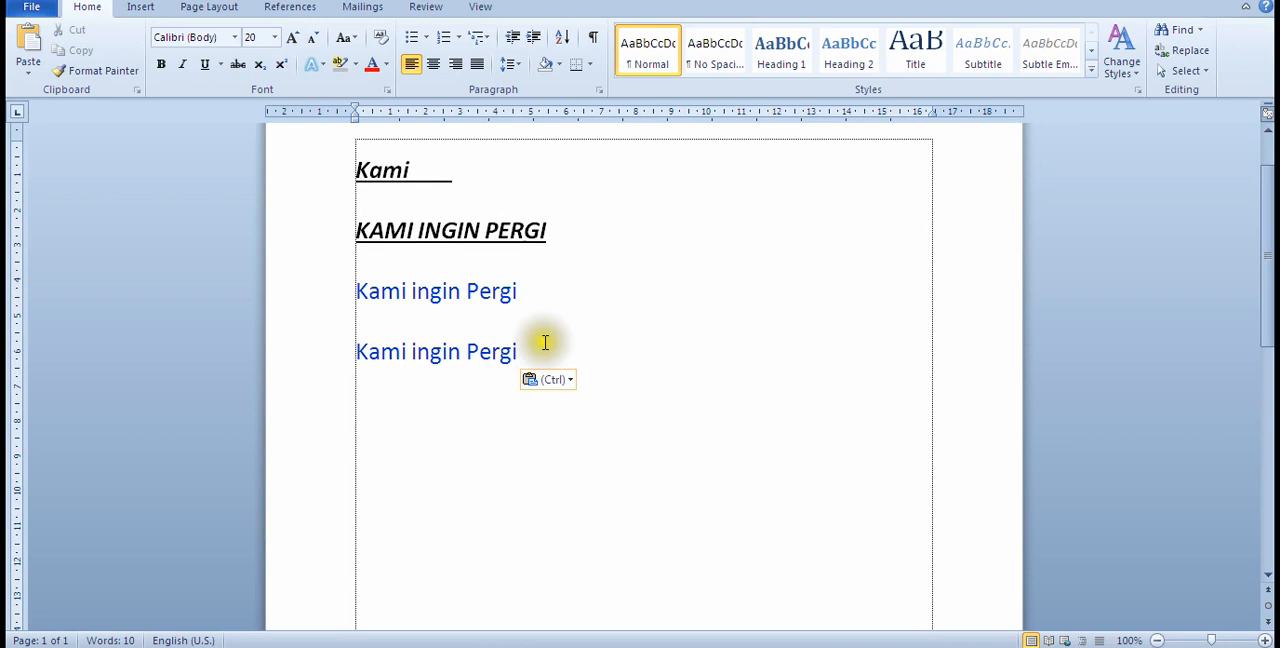
click(554, 293)
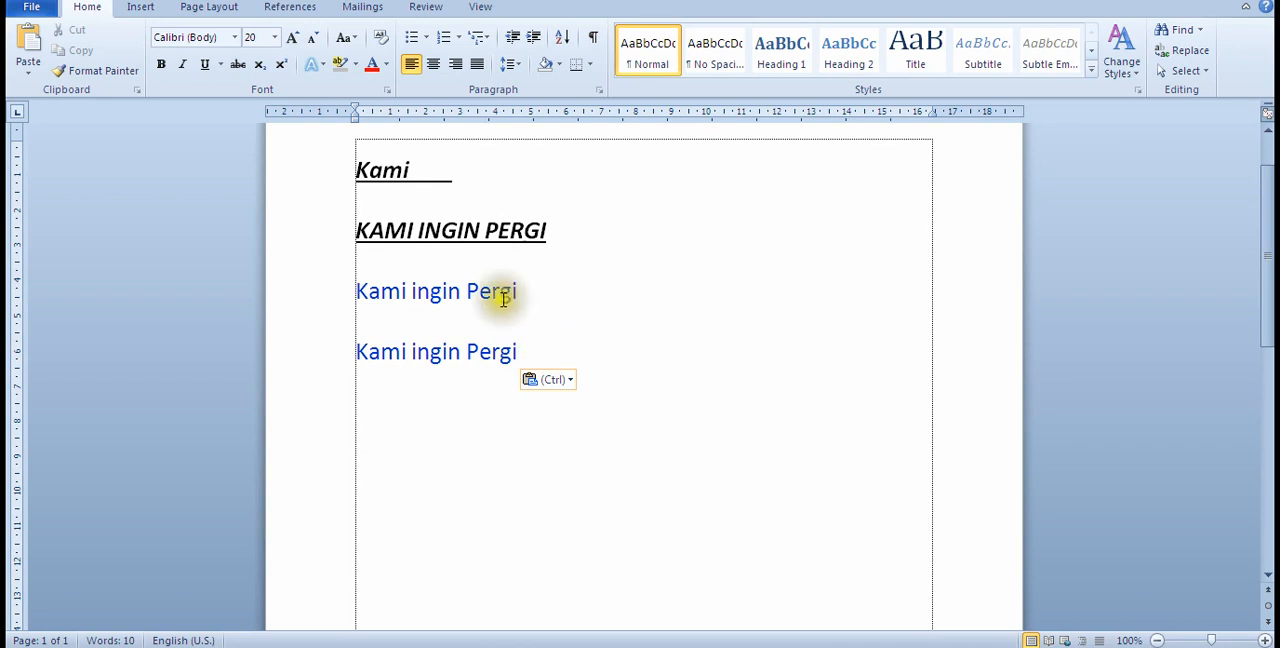
click(354, 289)
click(518, 288)
click(357, 291)
click(545, 294)
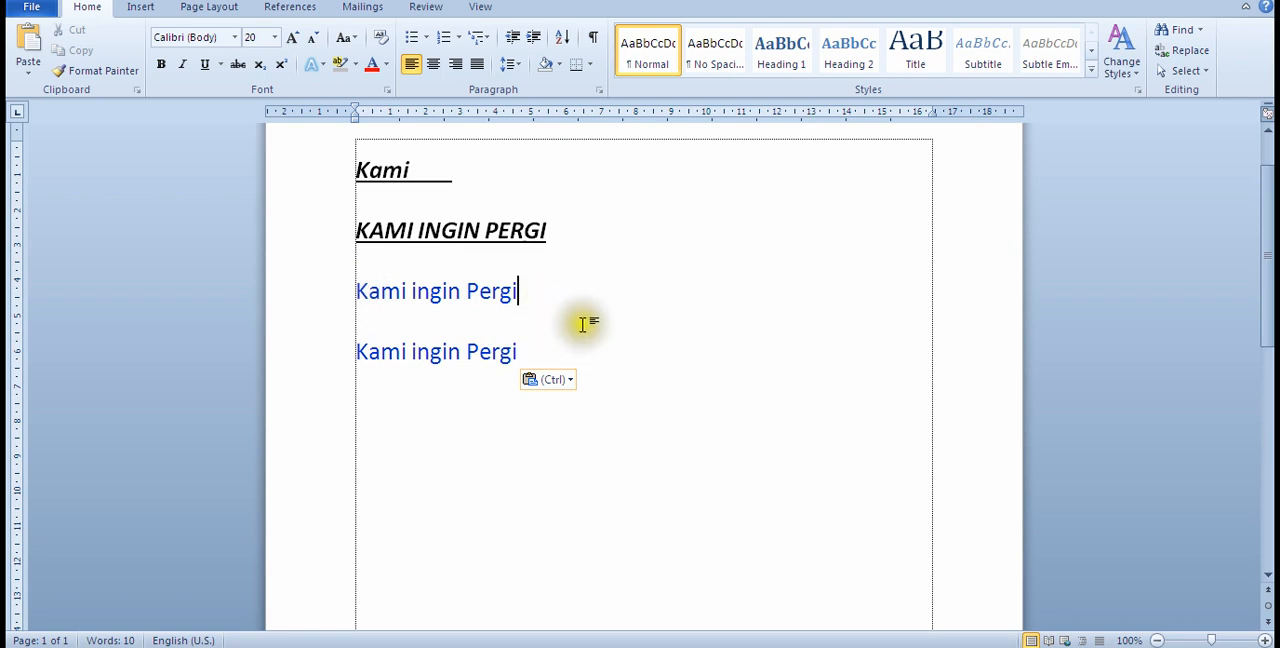
click(570, 227)
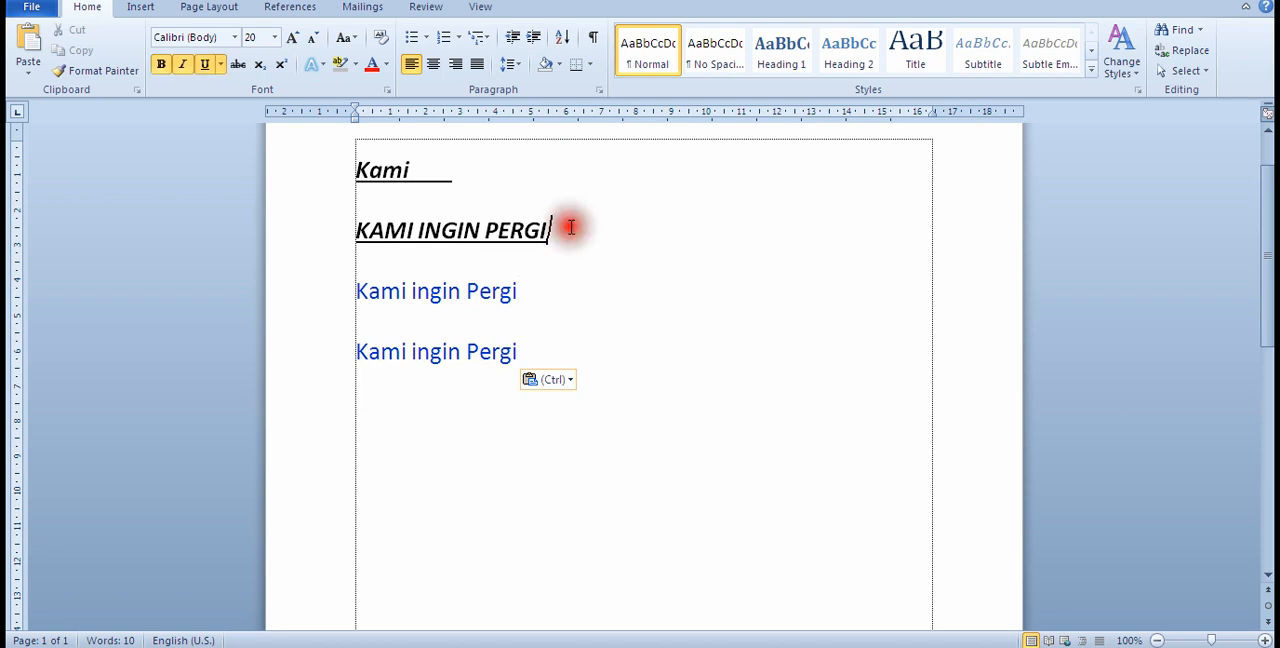
drag(570, 228, 350, 182)
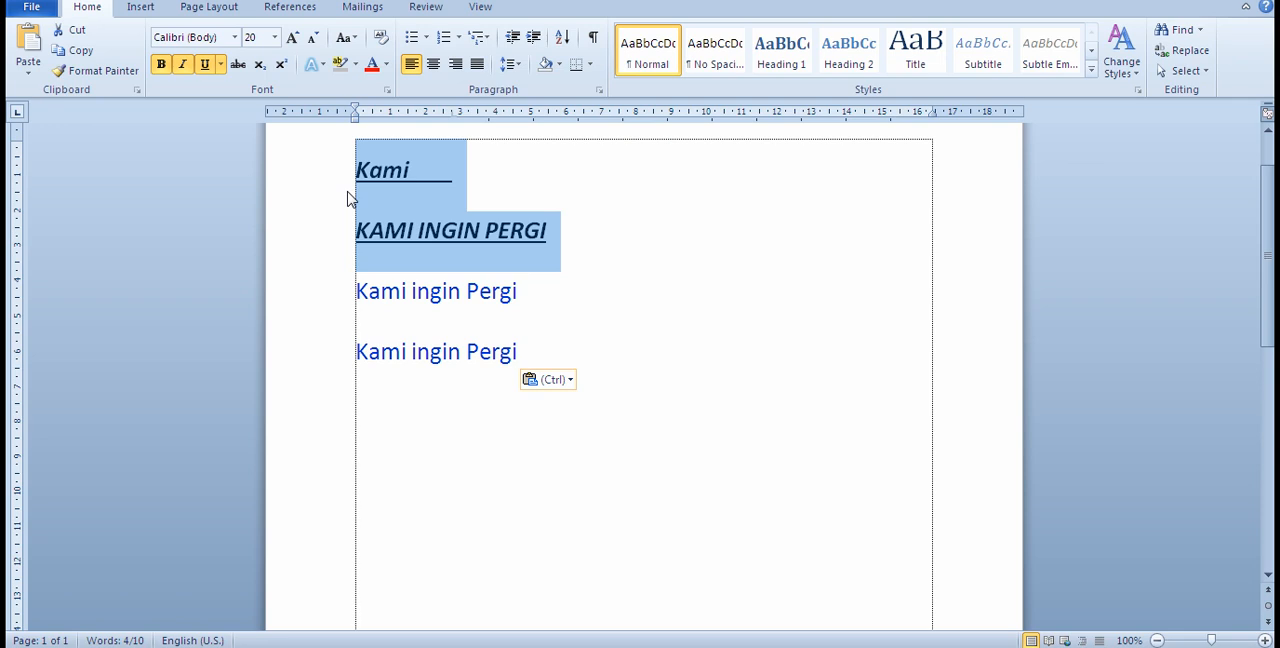
key(ctrl)
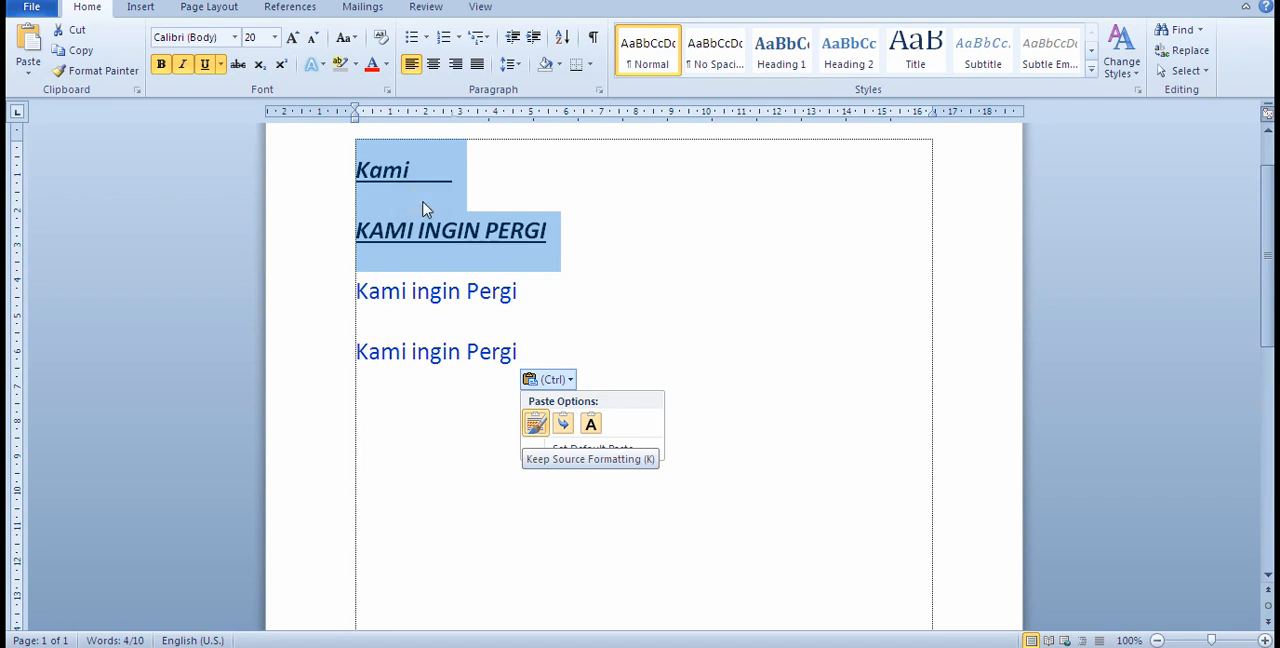
click(406, 444)
click(394, 430)
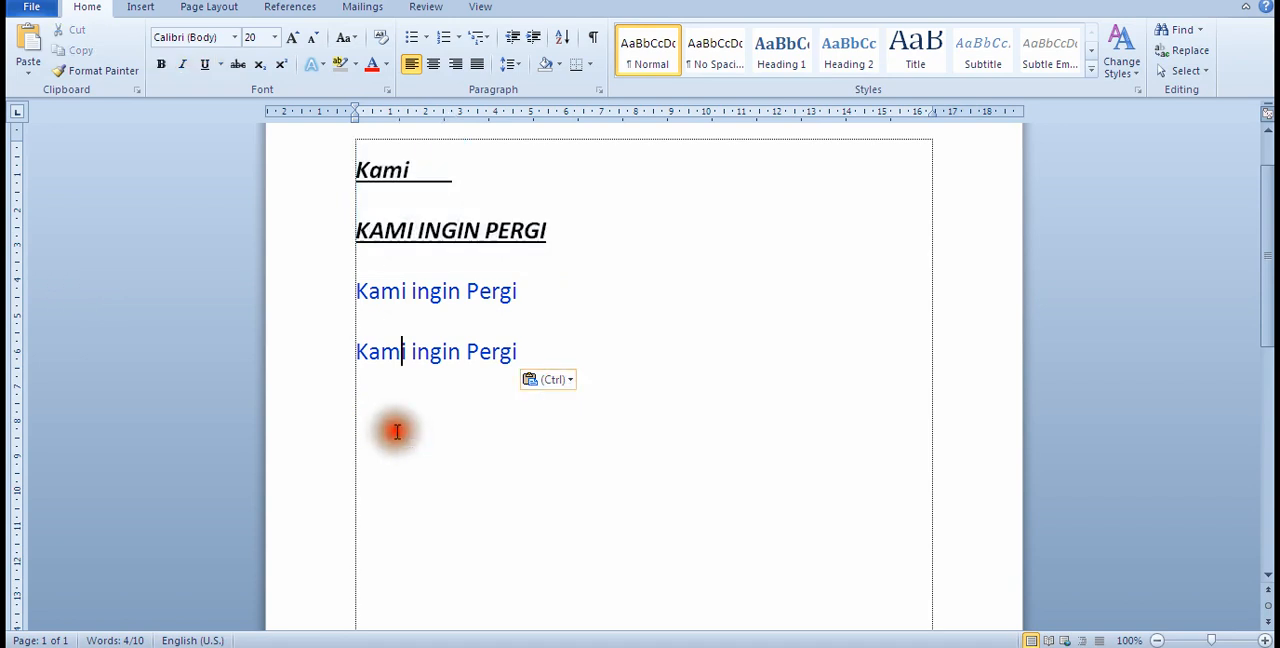
Step: Add blank lines below the second "Kami ingin Pergi" line
click(552, 354)
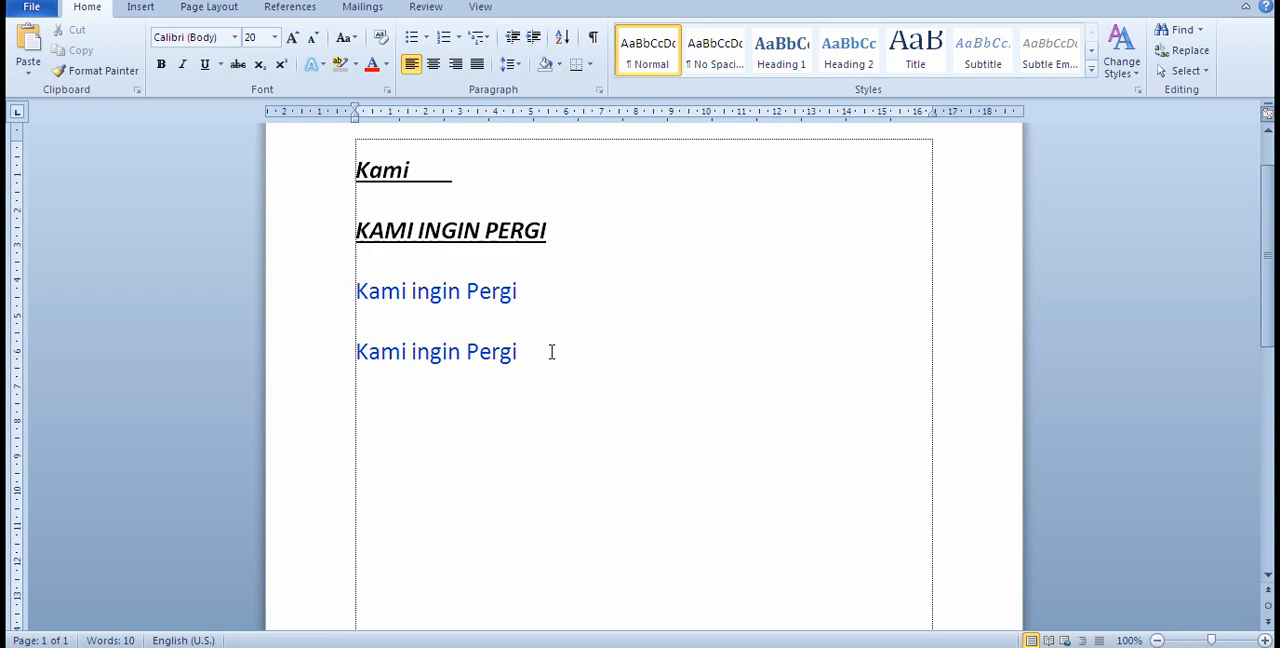
key(ctrl+v)
drag(528, 470, 393, 474)
key(Delete)
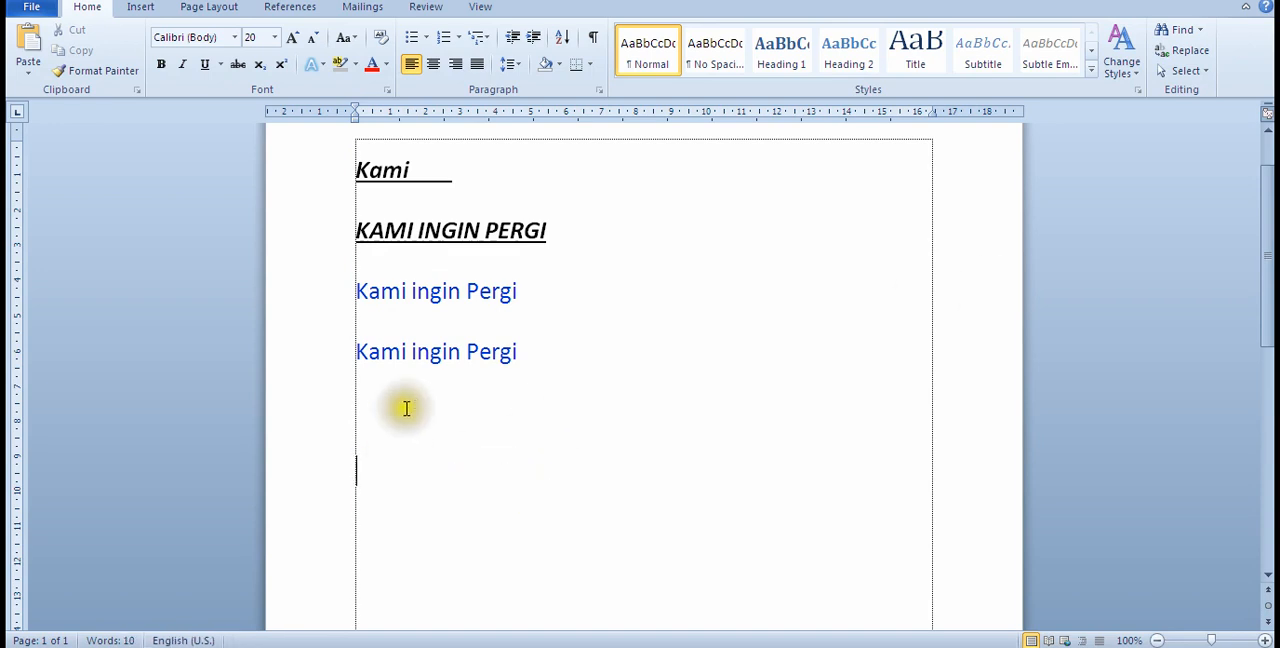
Step: Cut the first two lines, "Kami" and "KAMI INGIN PERGI", and paste them farther down the page
click(577, 230)
drag(566, 236, 374, 189)
key(ctrl+c)
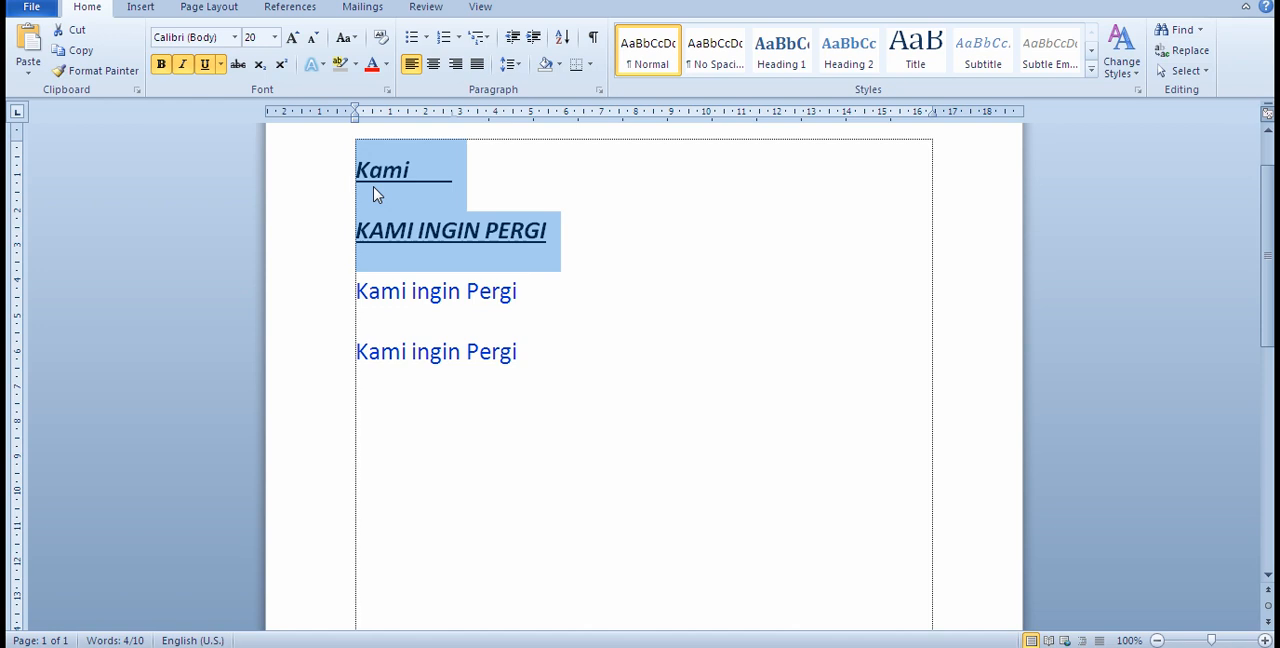
key(Delete)
click(370, 188)
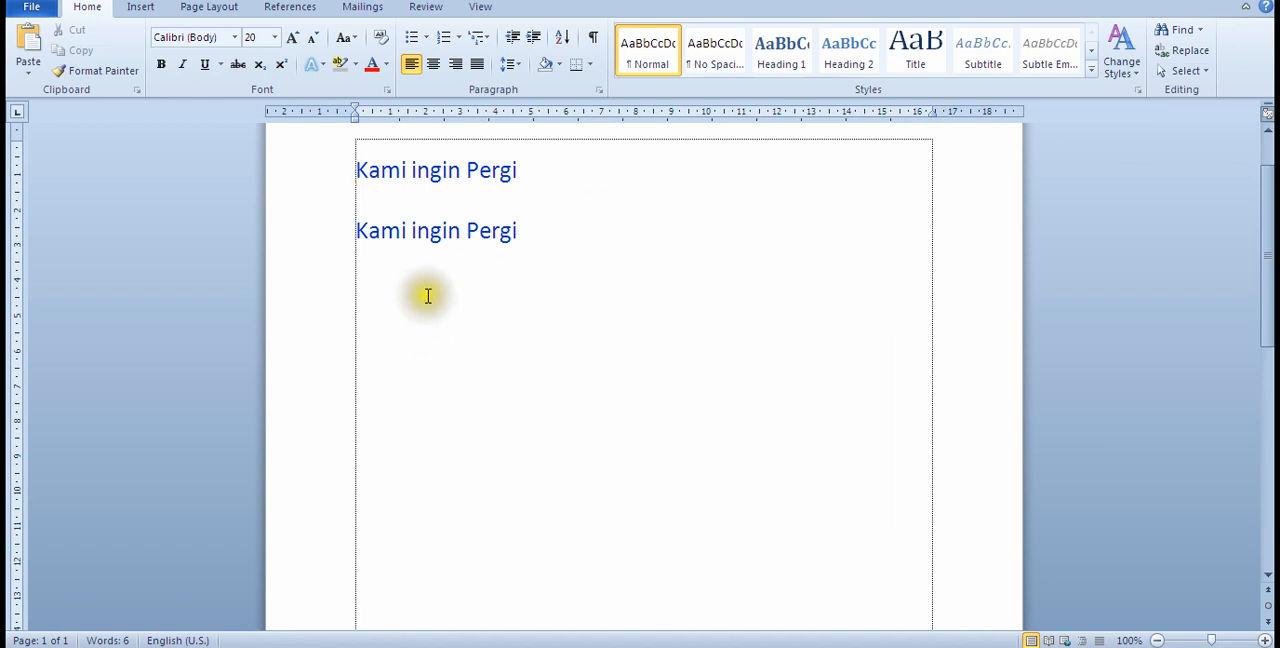
click(424, 368)
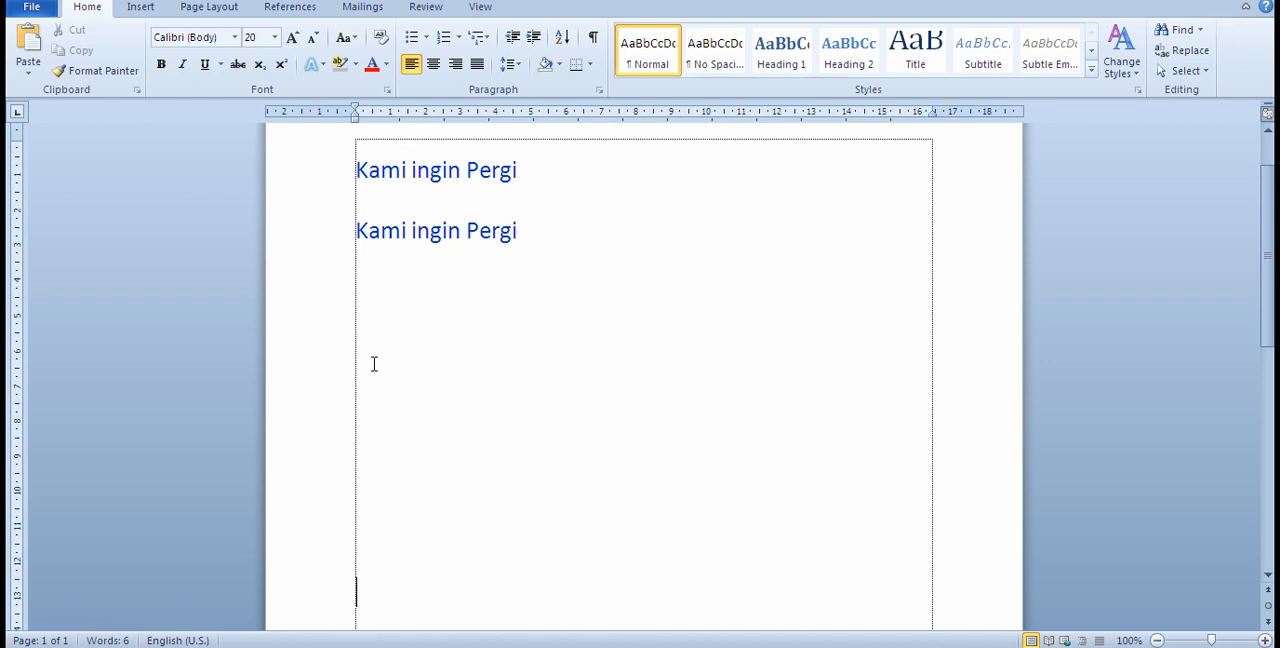
key(ctrl+v)
scroll(412, 494, up, 5)
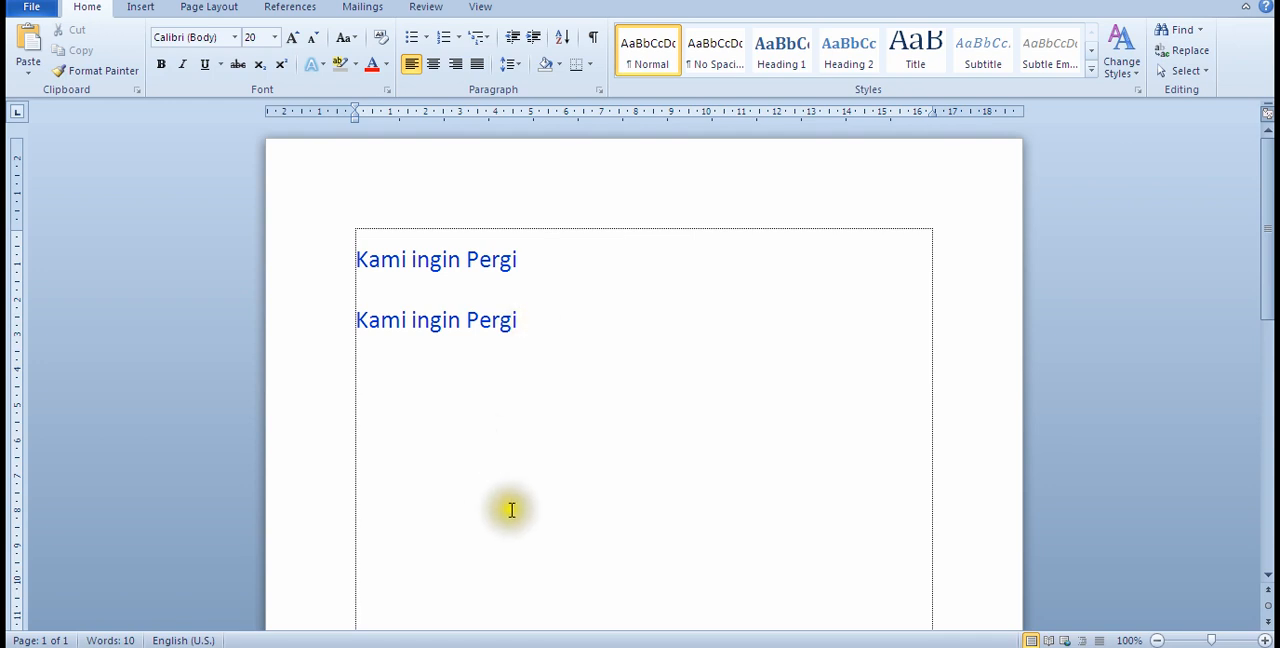
Step: Copy the first "Kami ingin Pergi" line and paste it with source formatting on a blank line below the second one
click(528, 258)
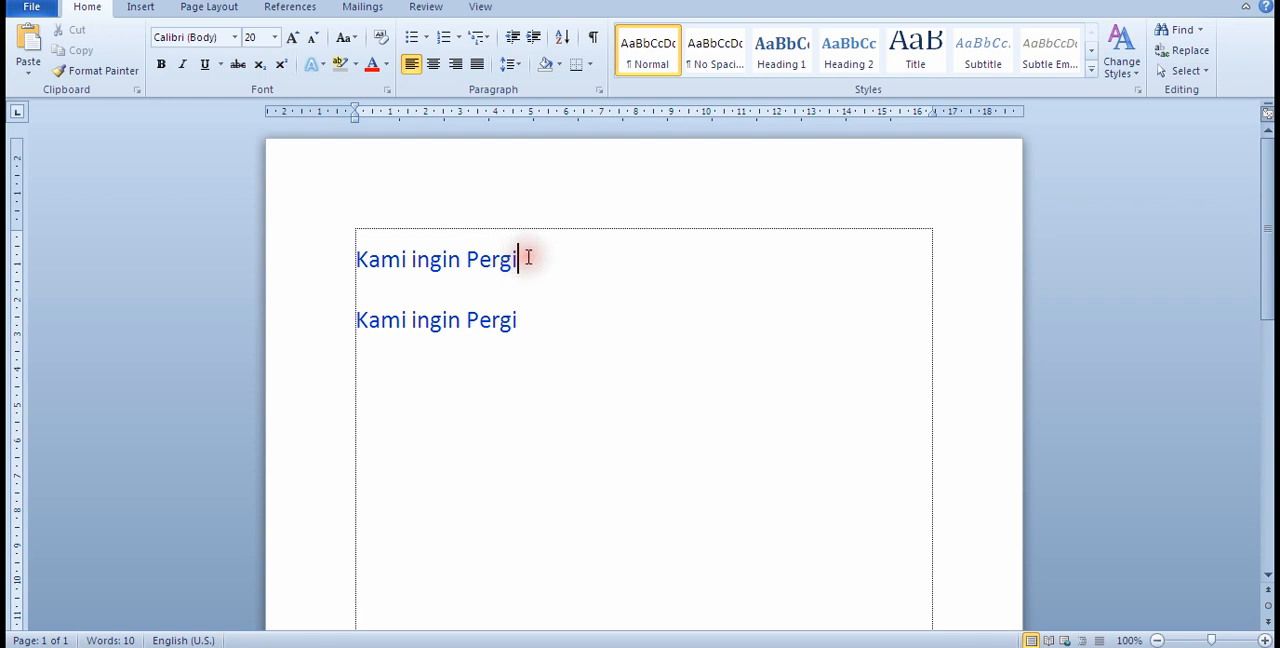
drag(520, 258, 383, 268)
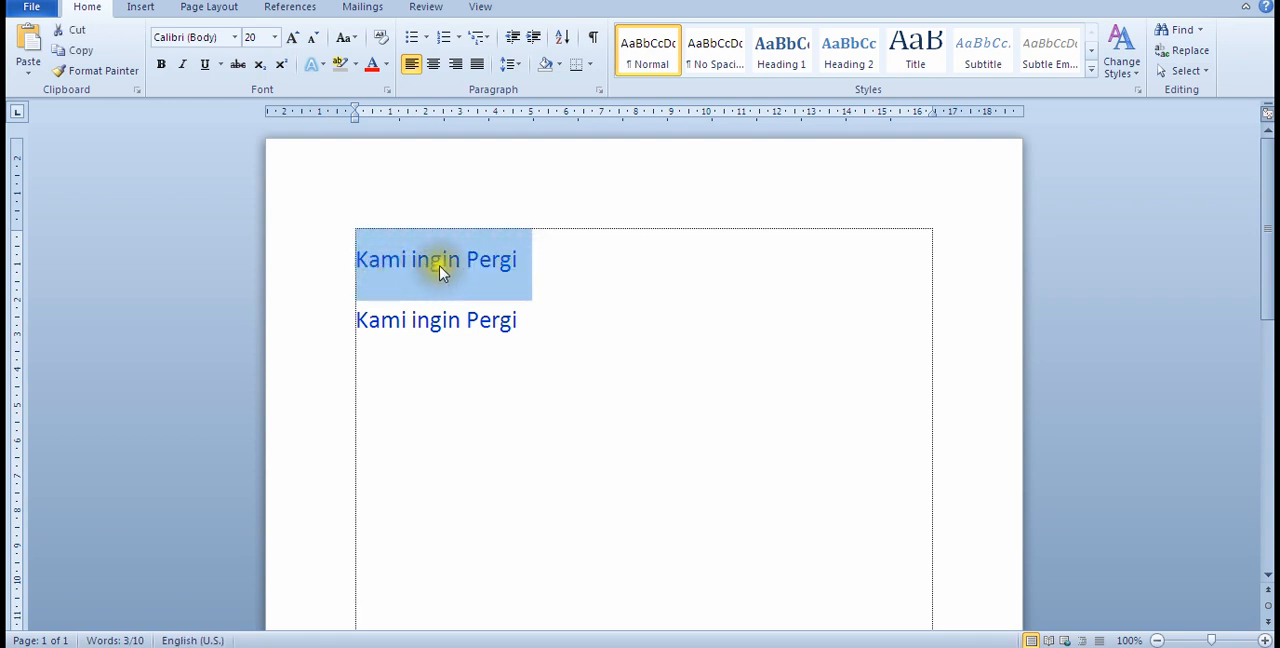
right_click(445, 277)
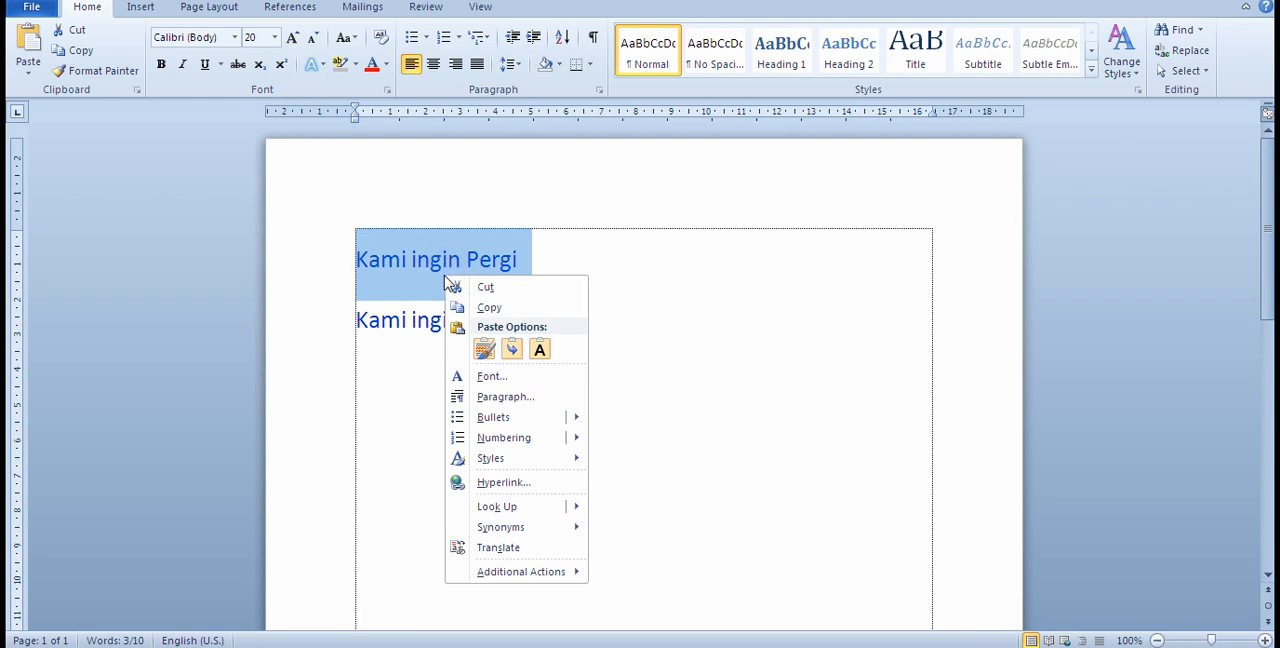
click(487, 308)
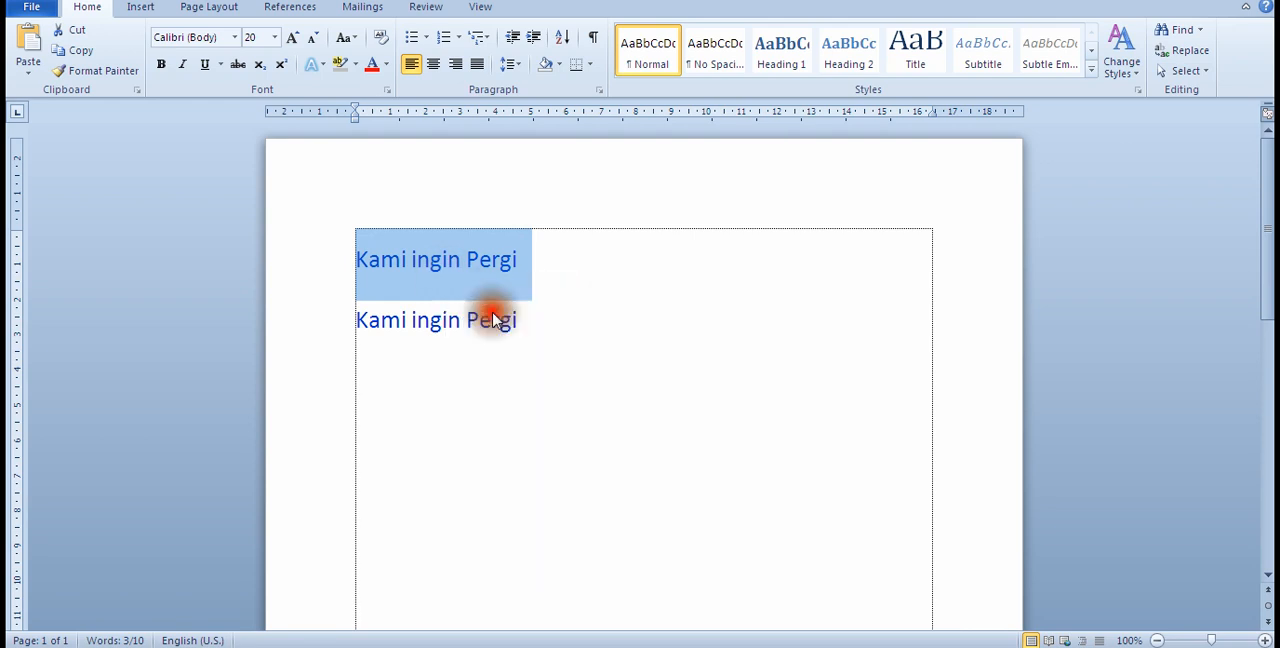
click(463, 386)
click(385, 449)
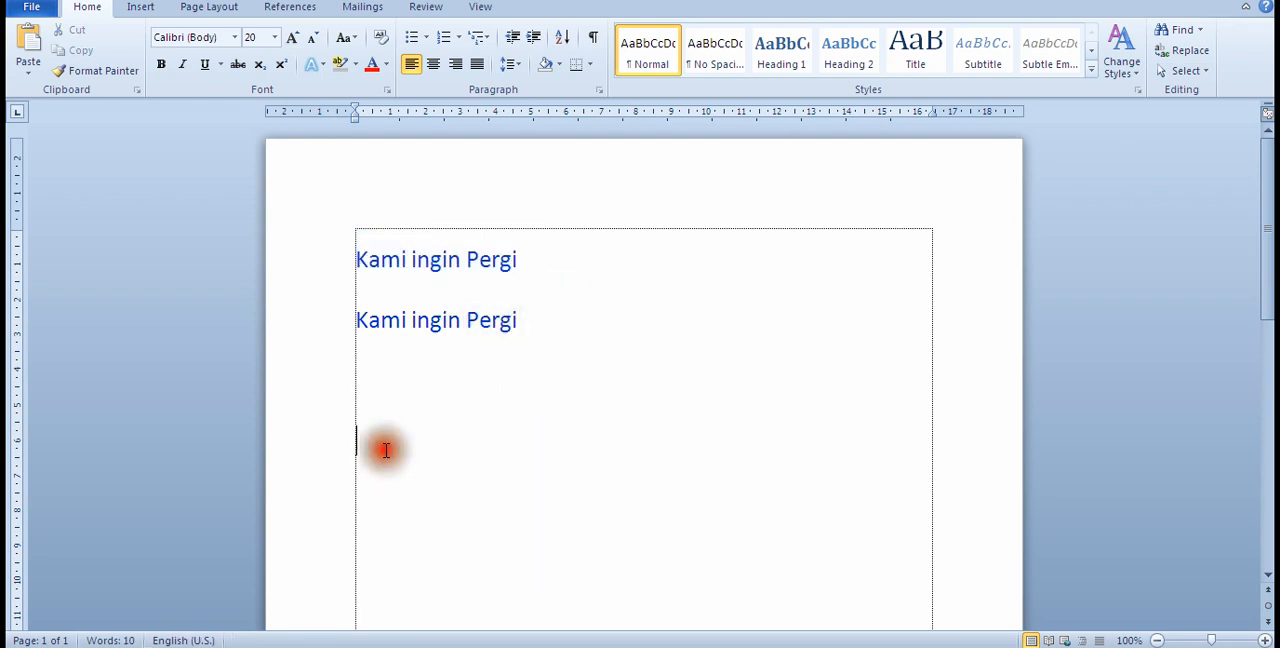
right_click(373, 446)
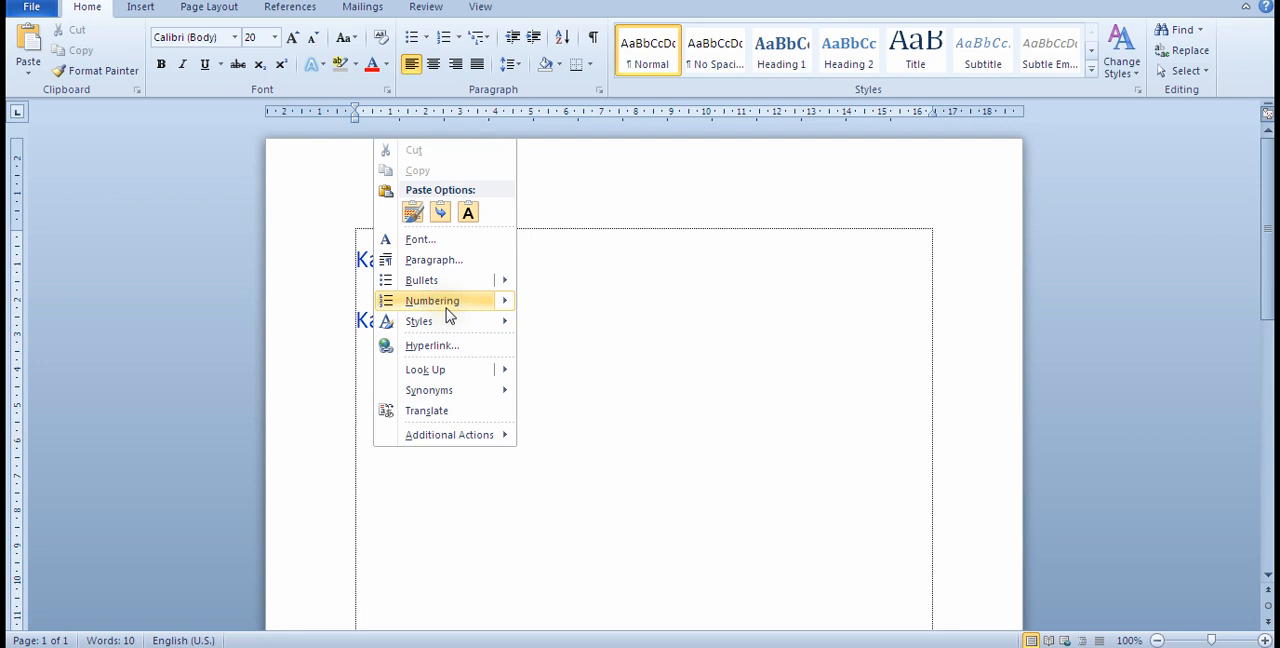
click(413, 213)
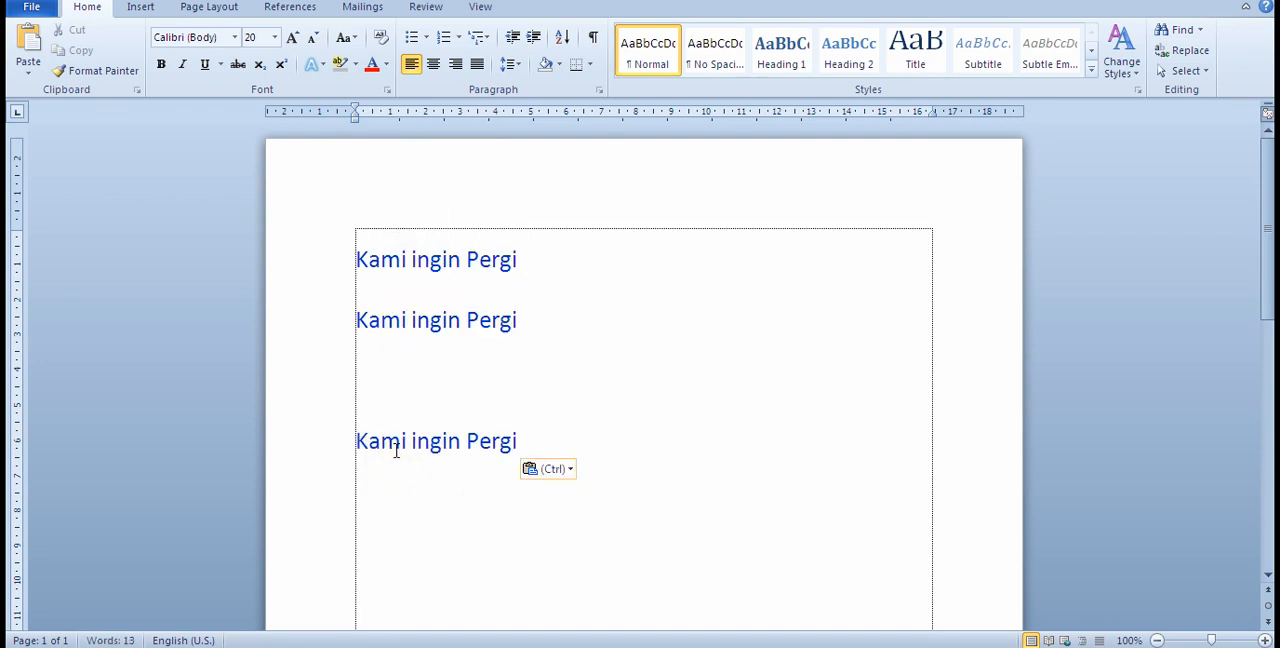
Step: Change the font color of the first "Kami ingin Pergi" line to red
click(519, 259)
drag(519, 259, 357, 256)
click(370, 66)
click(589, 334)
click(545, 264)
Step: Cut the red "Kami ingin Pergi" line and paste it with source formatting directly below the last blue line
click(531, 262)
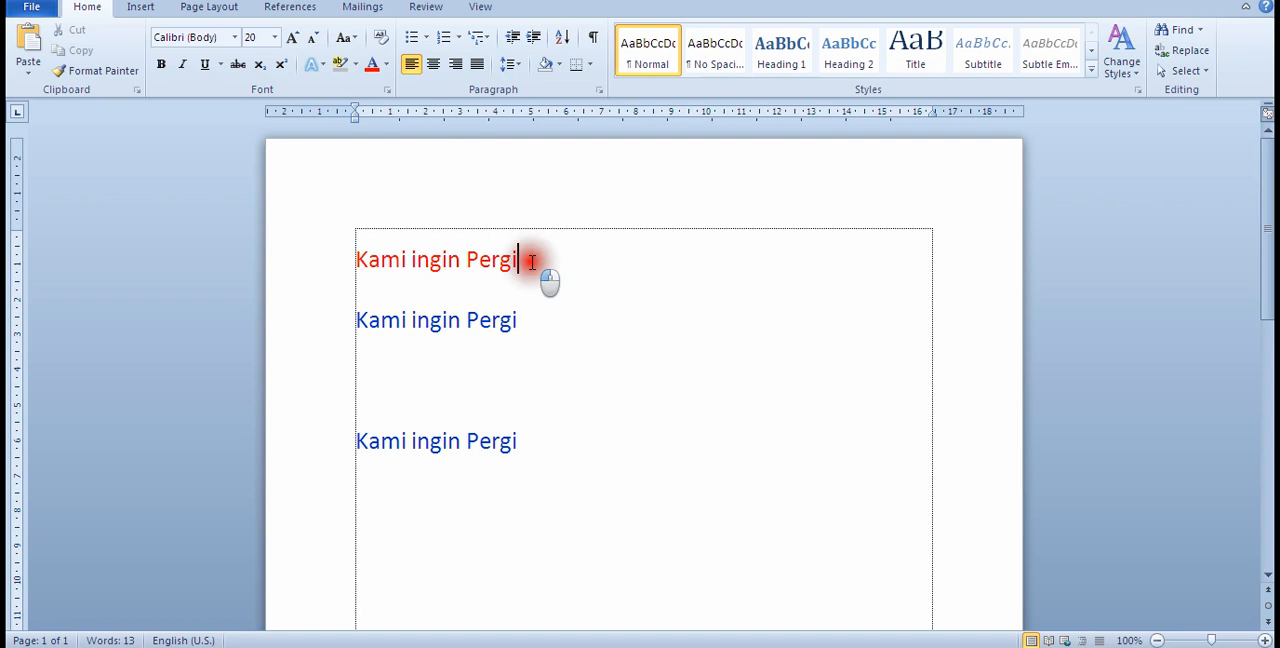
drag(531, 265, 398, 278)
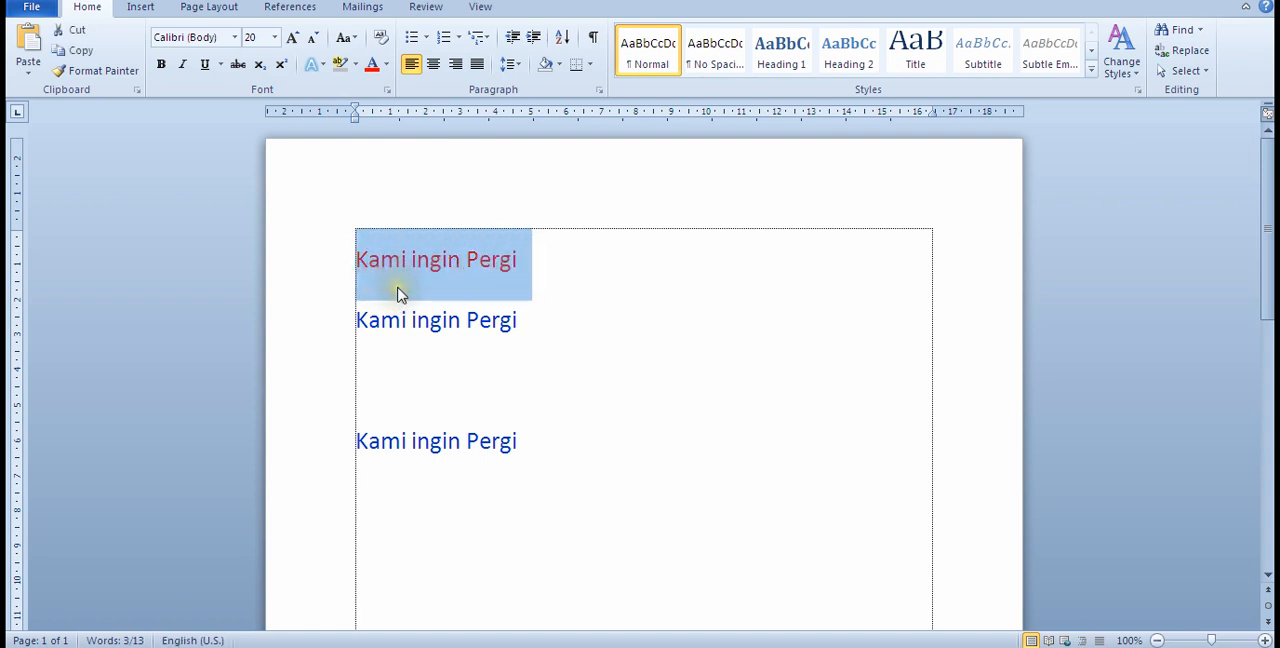
right_click(398, 292)
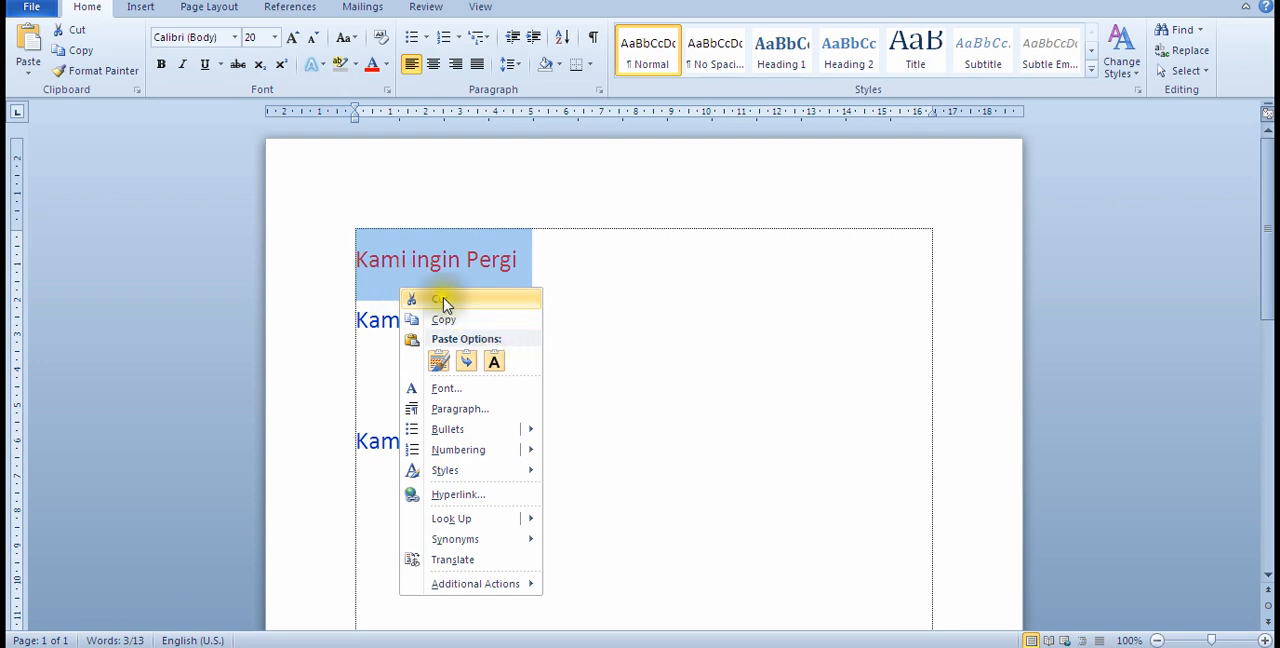
click(441, 302)
scroll(451, 308, down, 1)
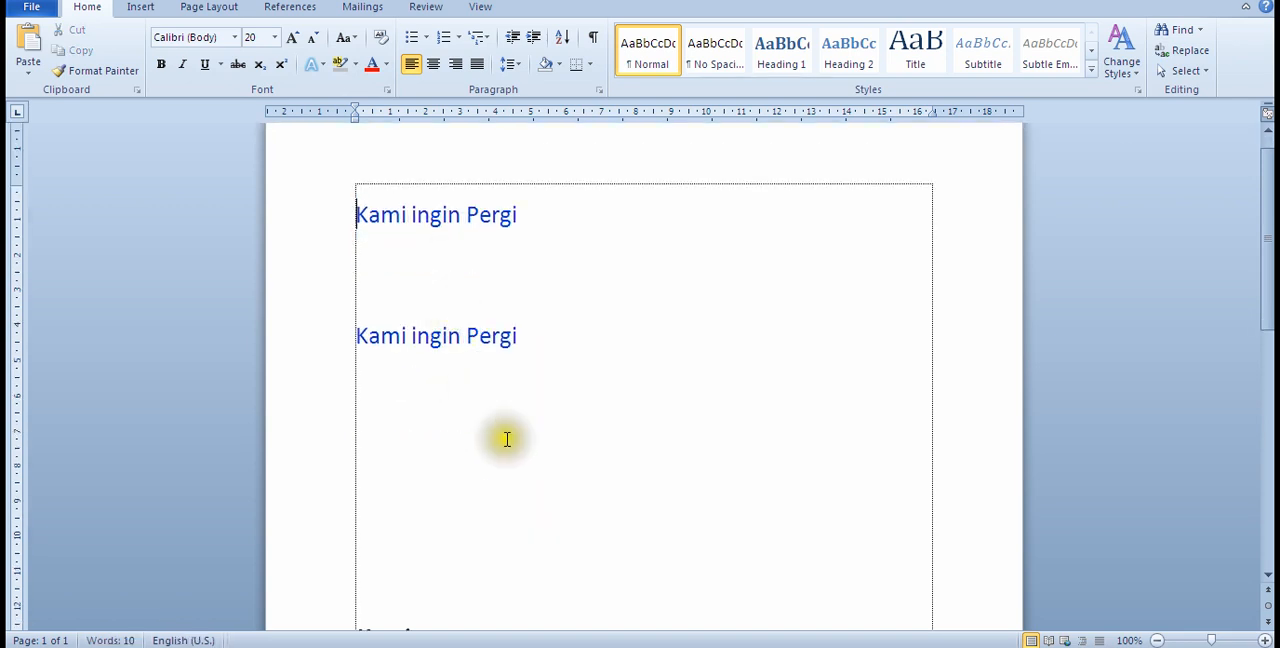
click(410, 410)
right_click(368, 399)
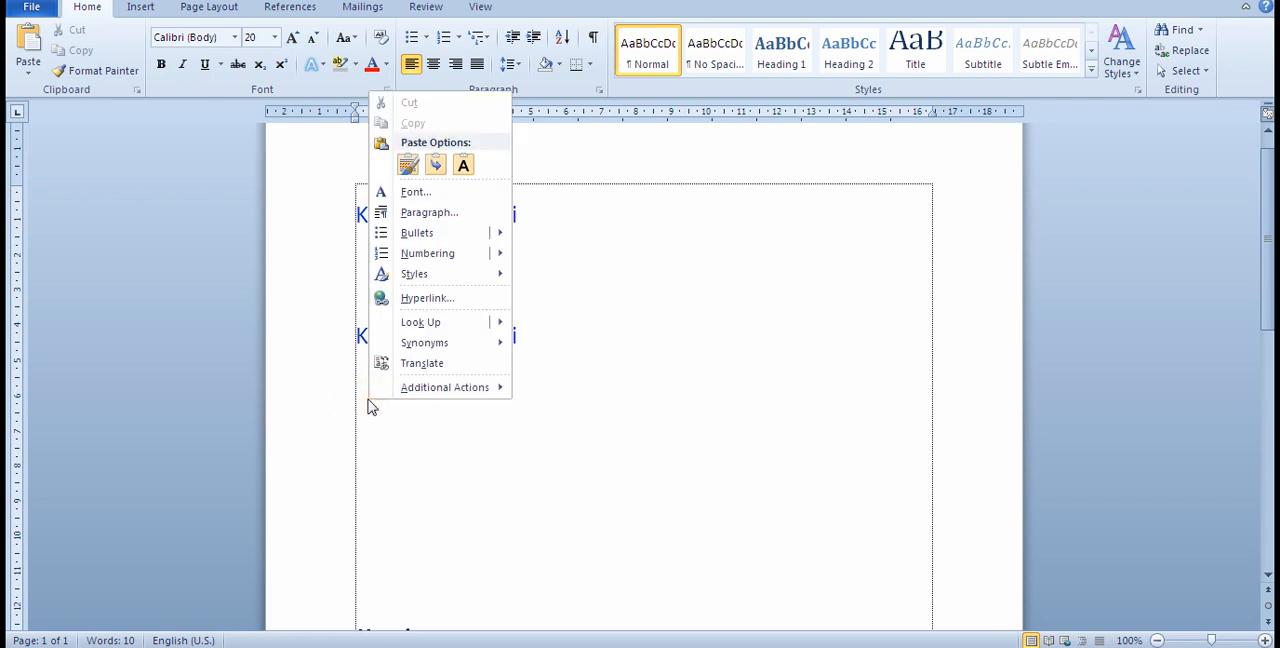
click(409, 166)
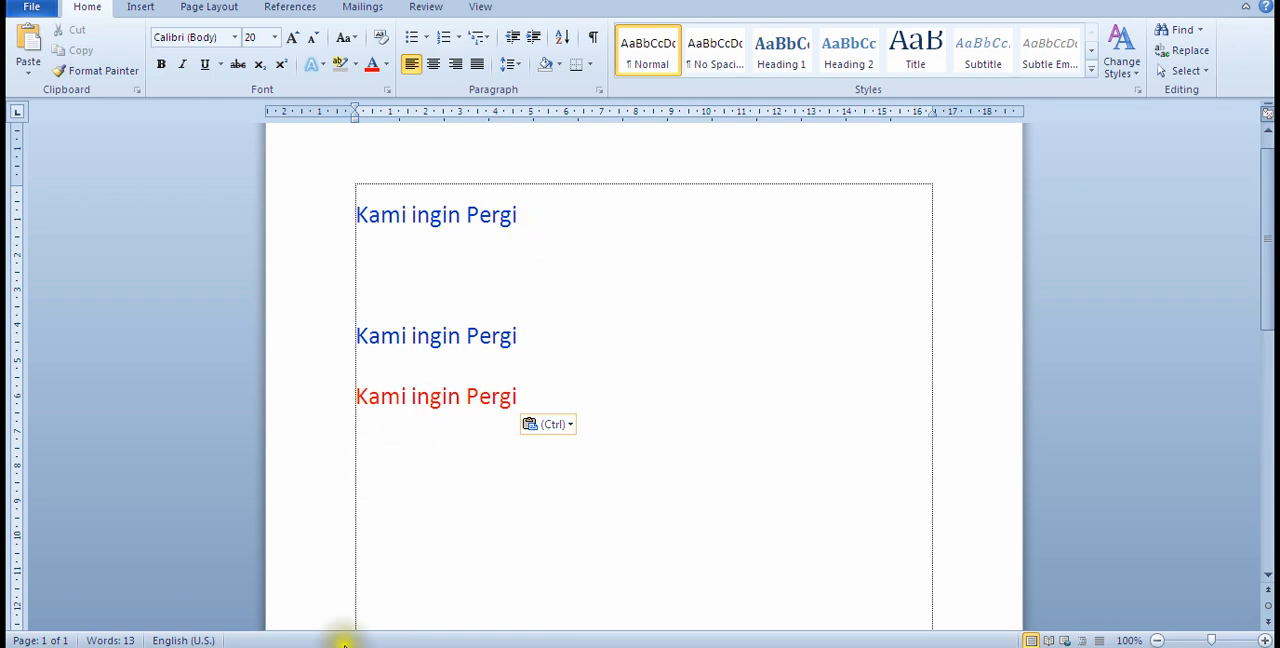
Step: Check the bullet and numbering topic in the belajar Notepad list, and add the line "Dengan perincian sebagai berikut :" below the red line in Word
click(420, 646)
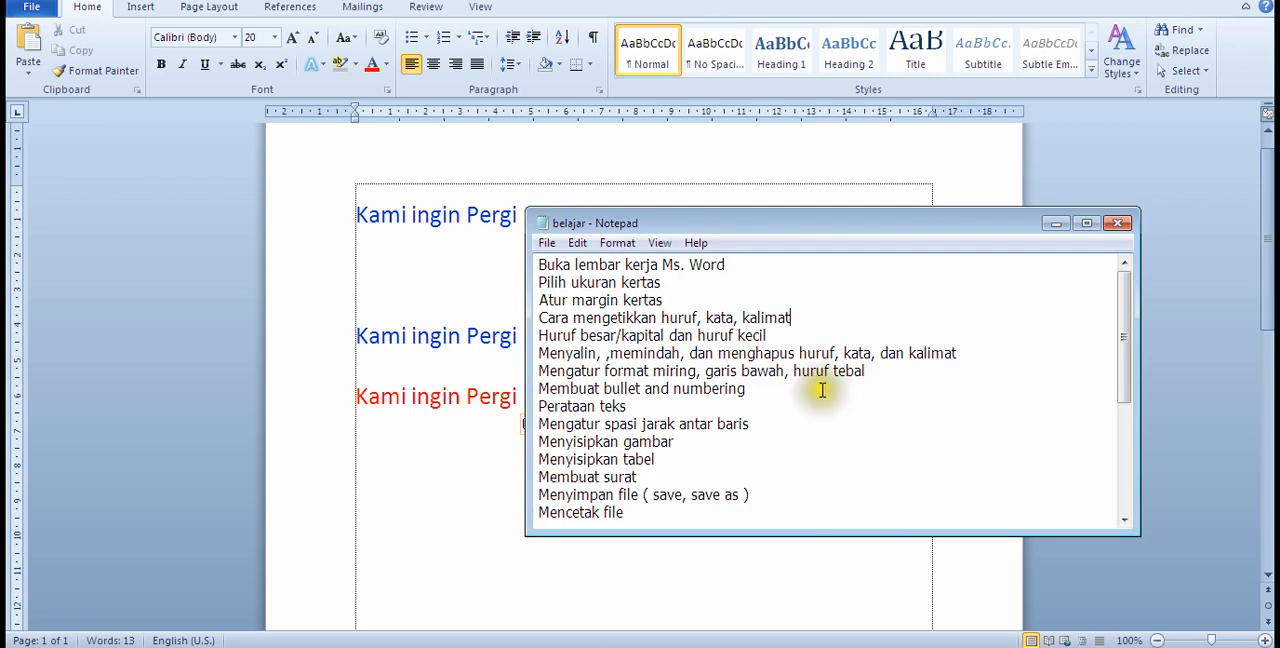
click(443, 451)
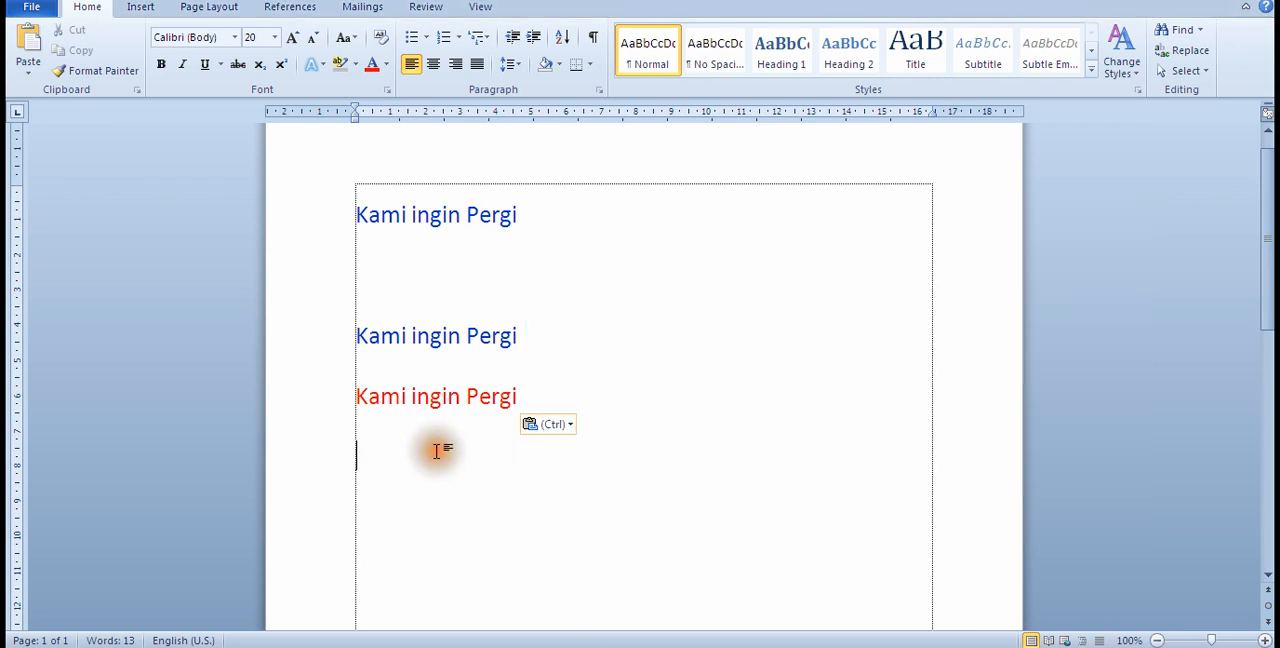
scroll(497, 467, down, 2)
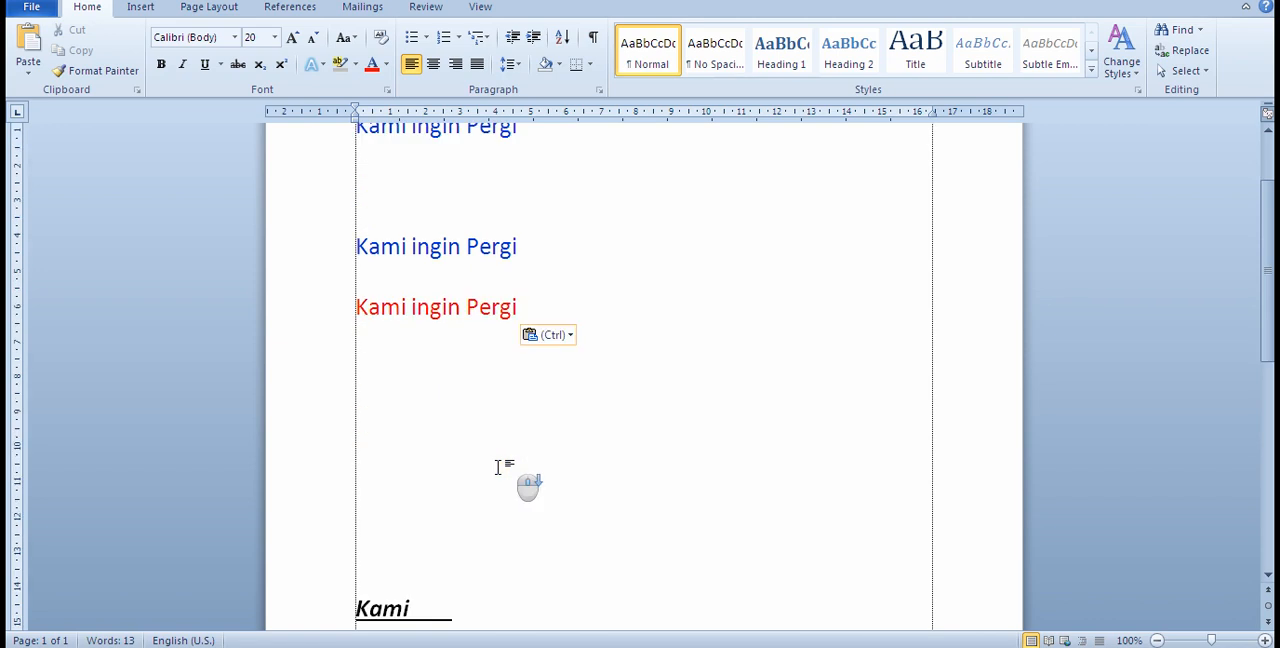
scroll(497, 467, down, 4)
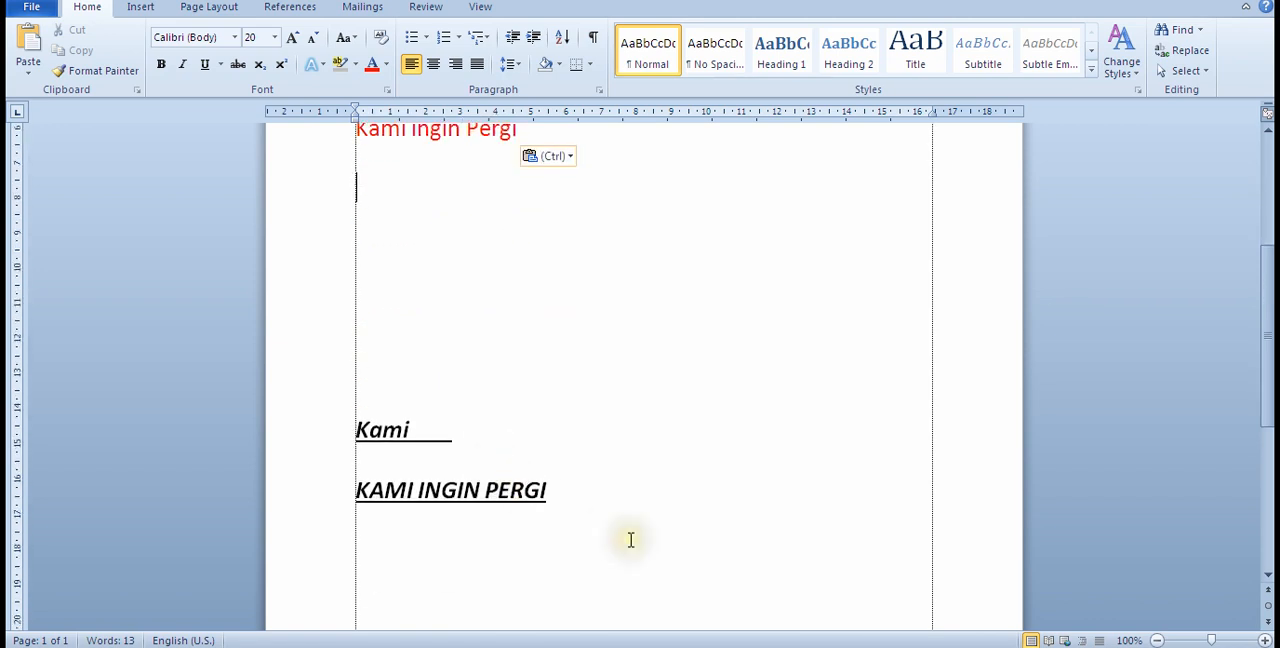
scroll(622, 537, up, 7)
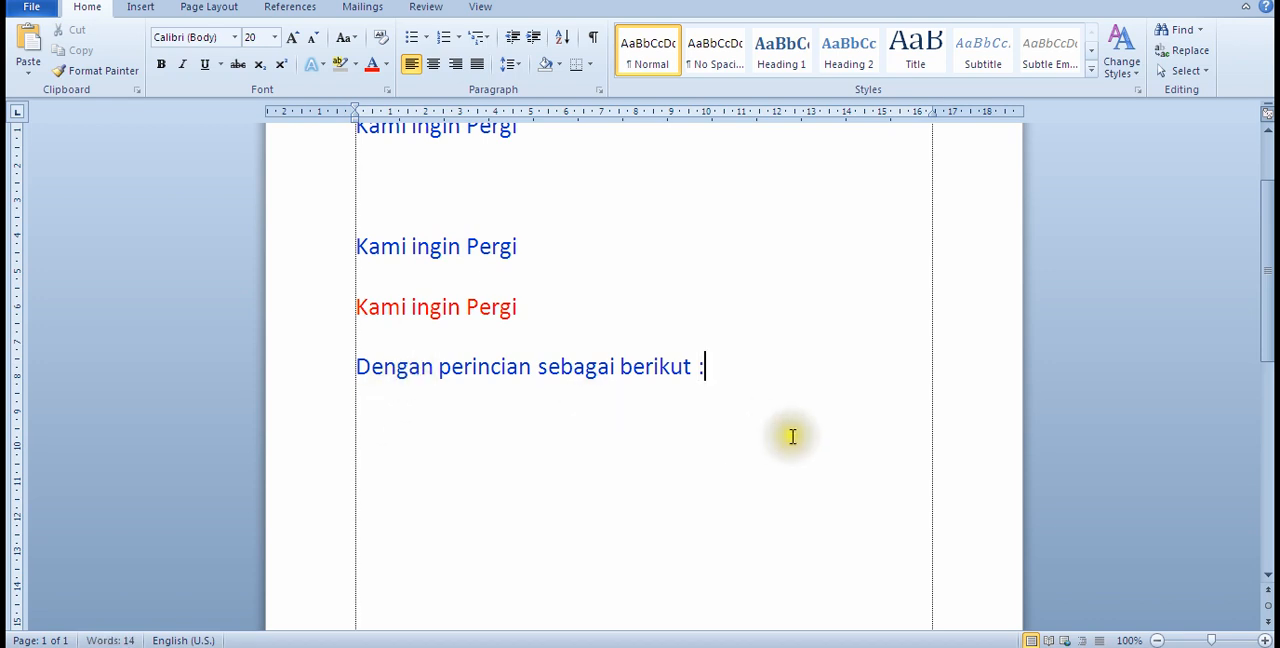
key(Return)
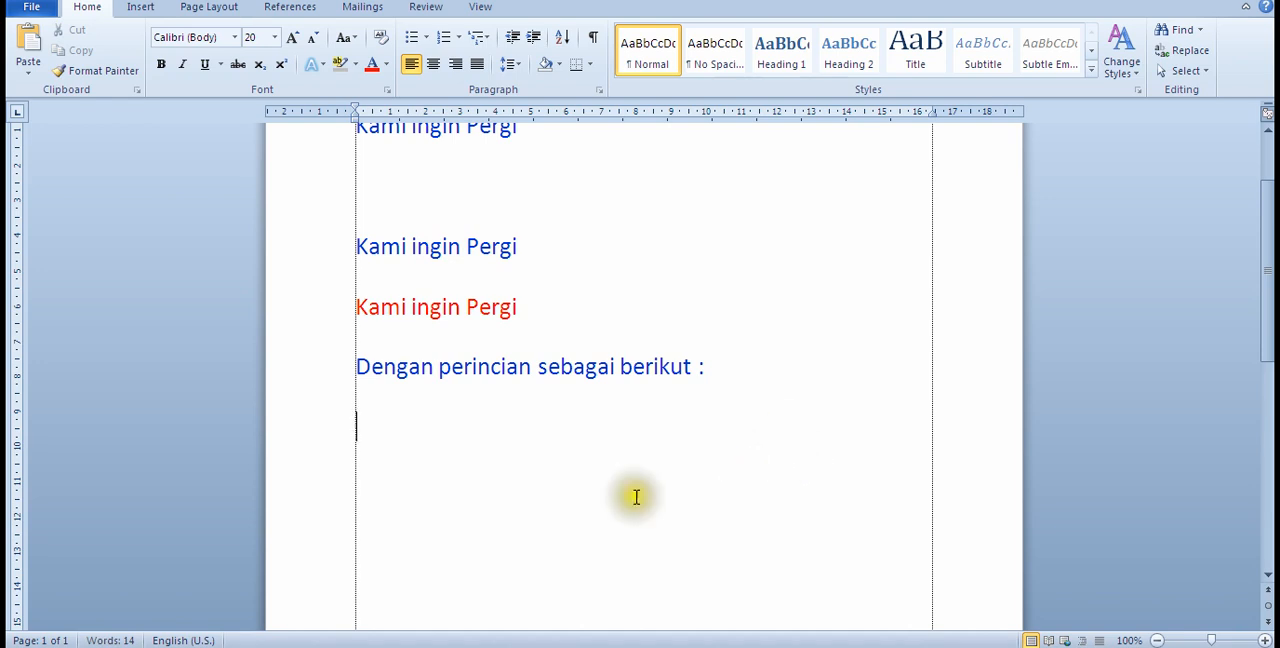
Step: Create a list with solid round bullets containing Garam, Gula, Pisau, Gelas and Piring, and end the list after the last item
click(420, 40)
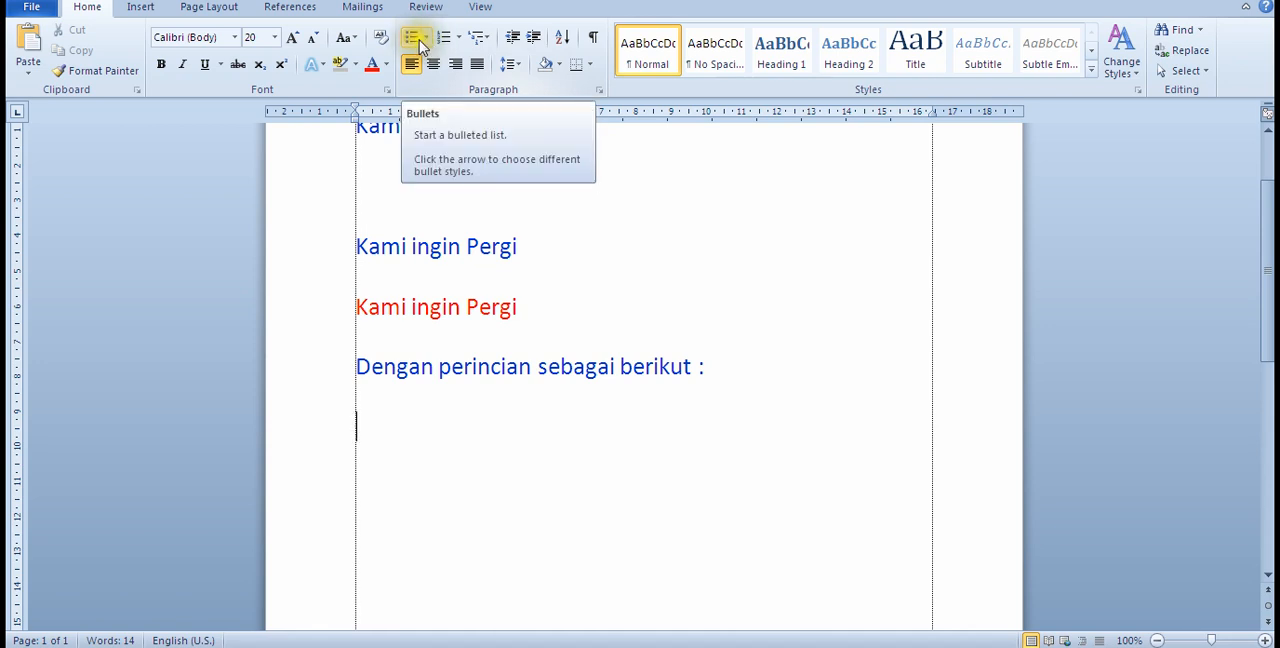
click(425, 40)
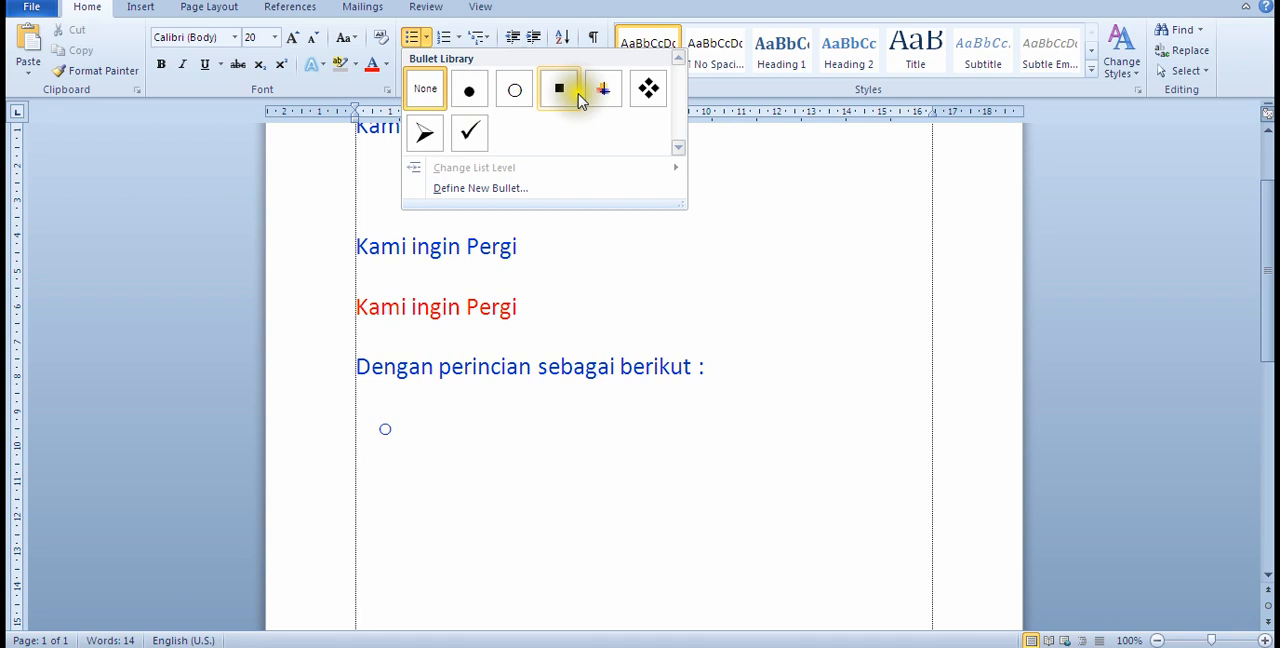
click(480, 103)
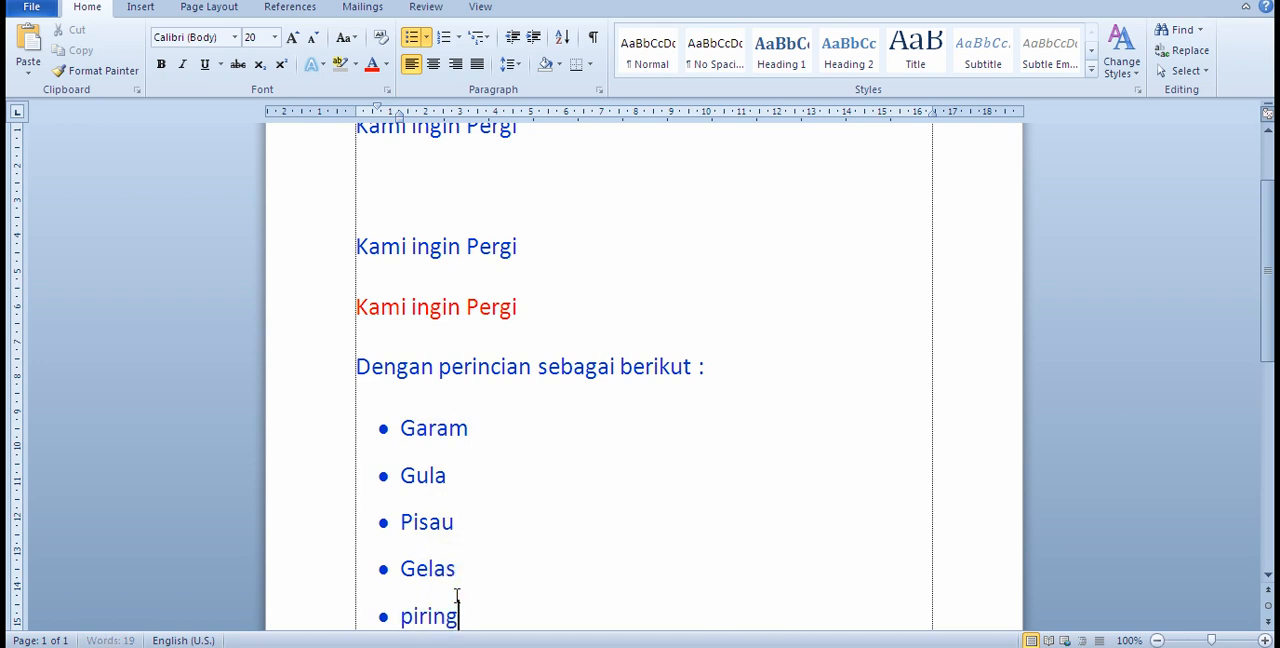
scroll(475, 593, down, 3)
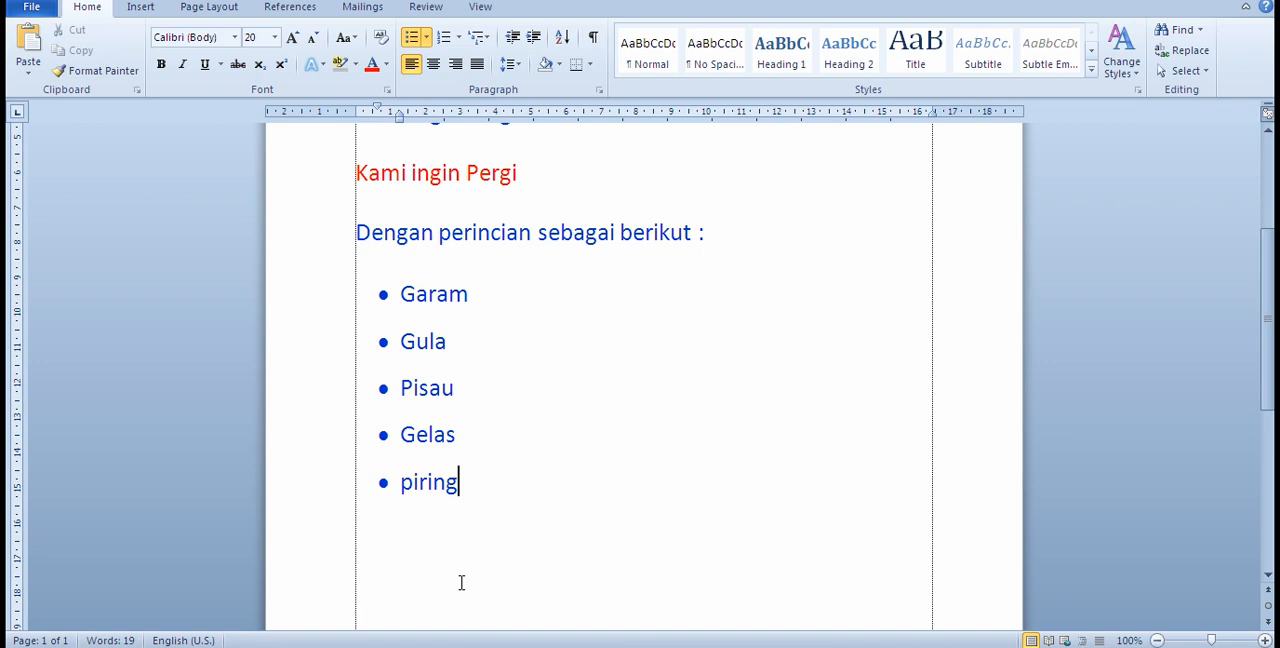
key(Return)
key(Return)
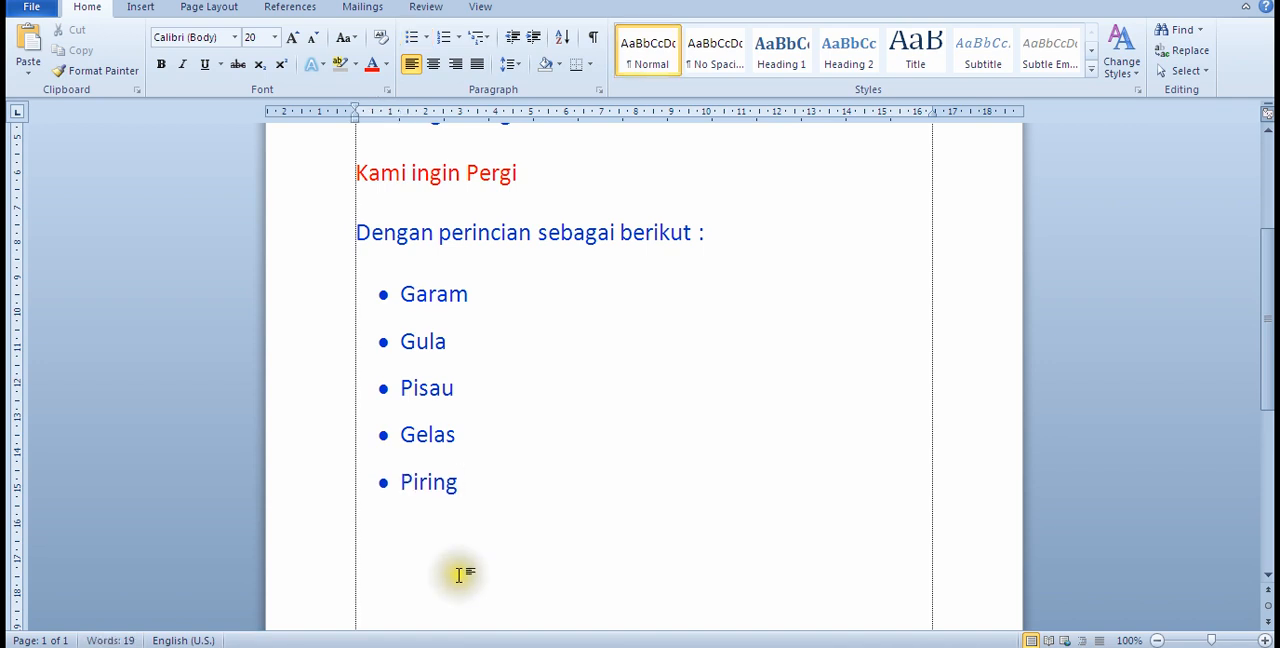
Step: Change the bullets of all five list items to the four-diamond style
drag(486, 490, 375, 312)
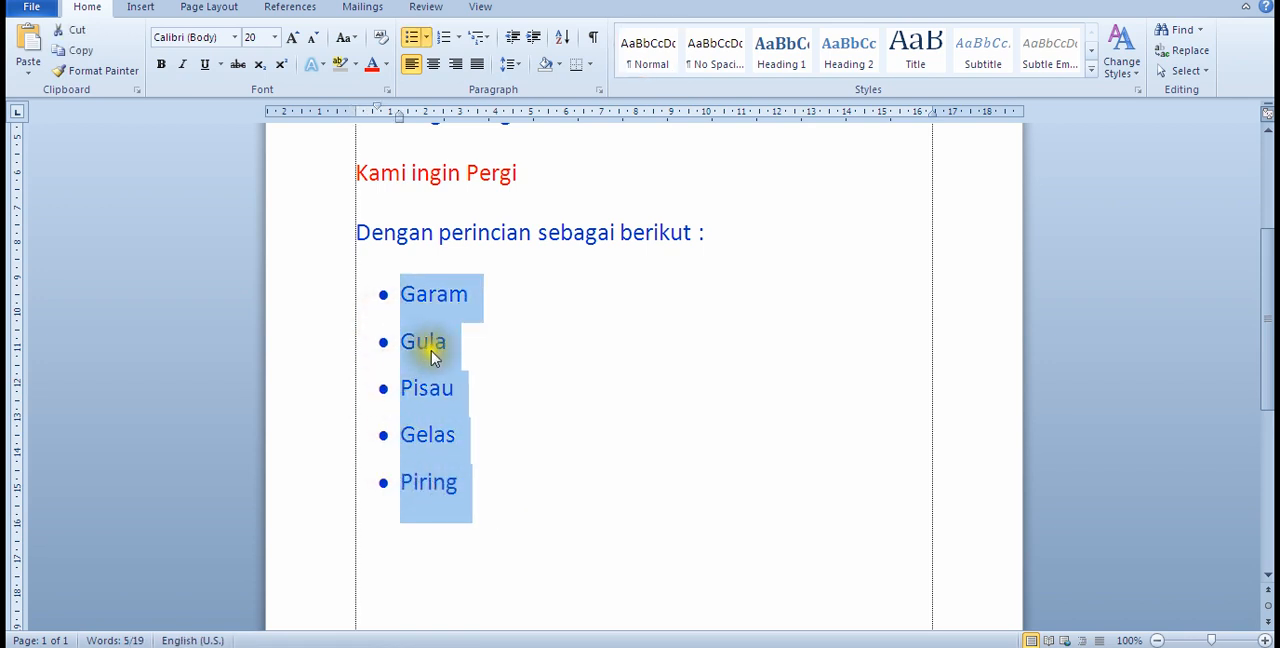
click(571, 477)
drag(491, 491, 351, 294)
click(426, 37)
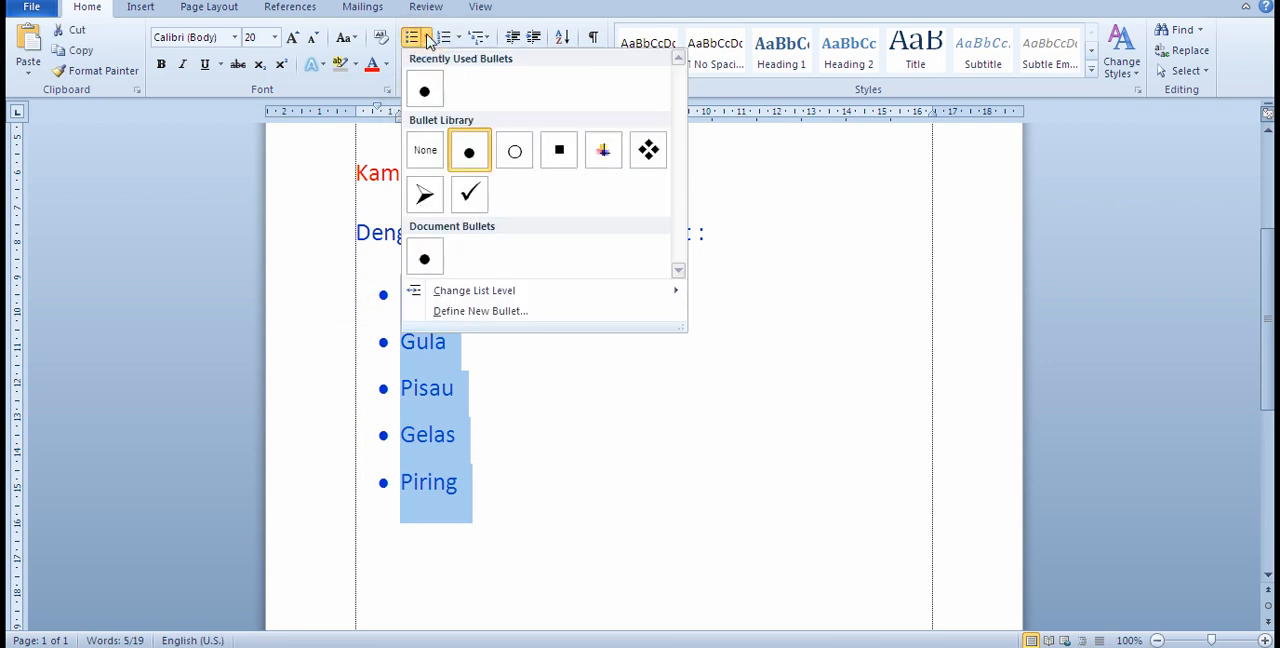
click(650, 153)
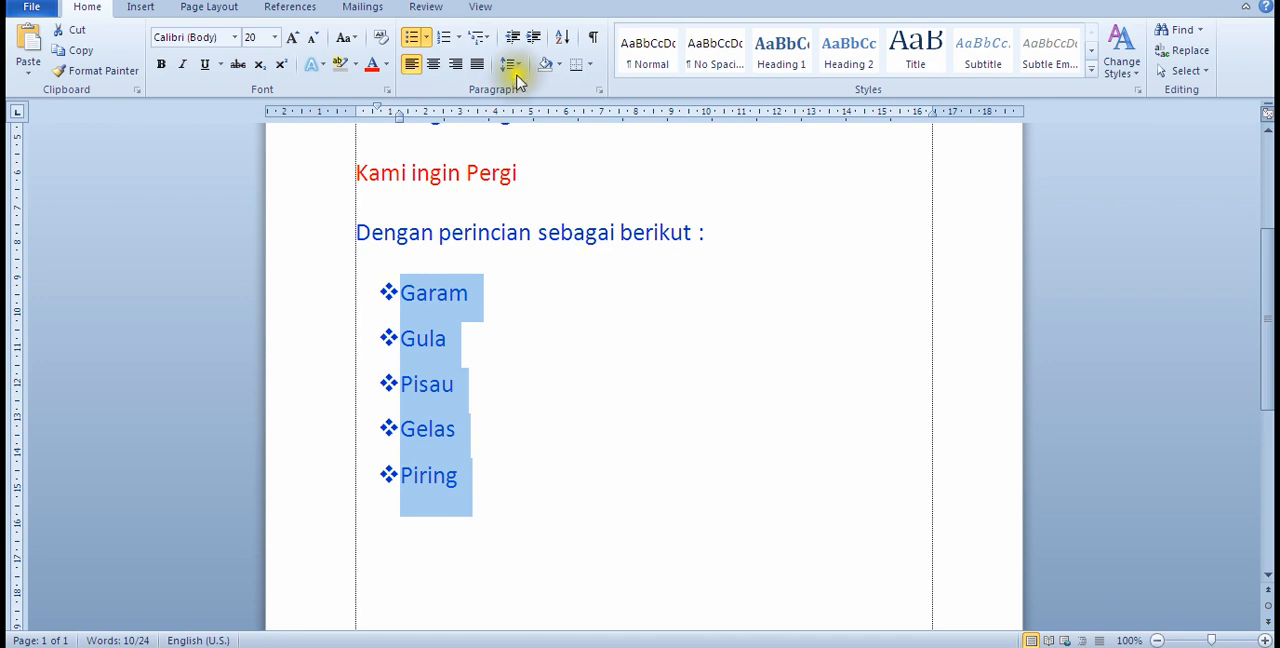
Step: Change the bullets of the five items from Garam to Piring to check marks
click(427, 40)
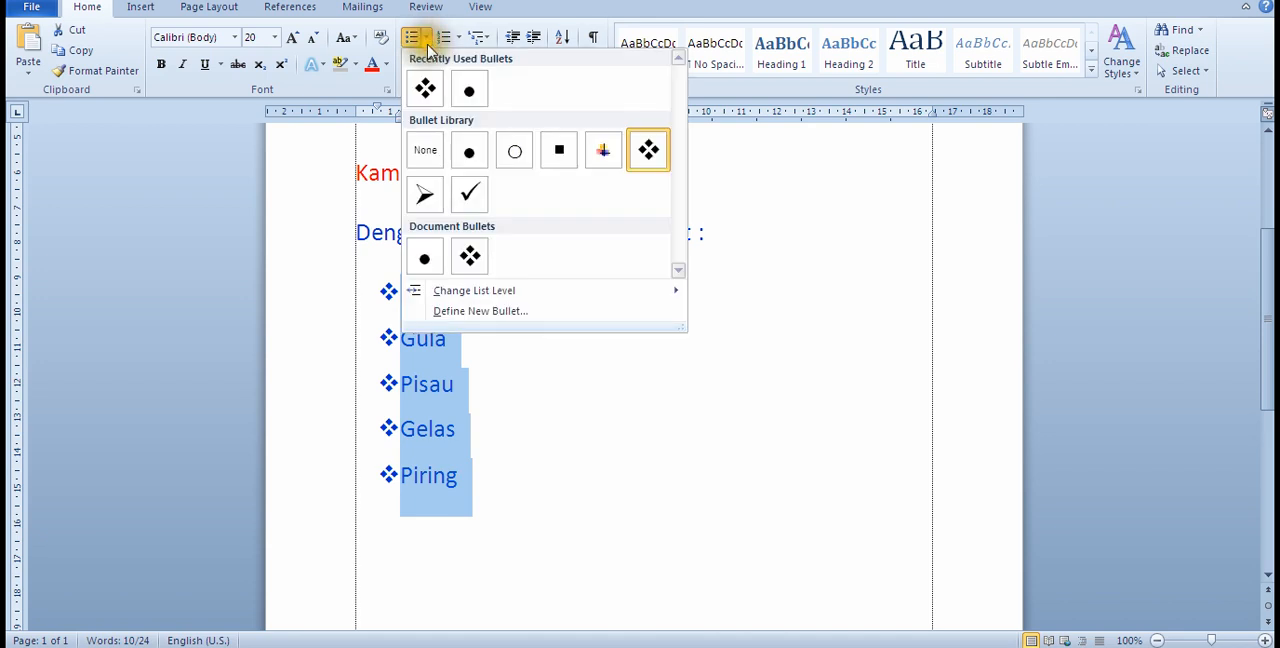
click(471, 195)
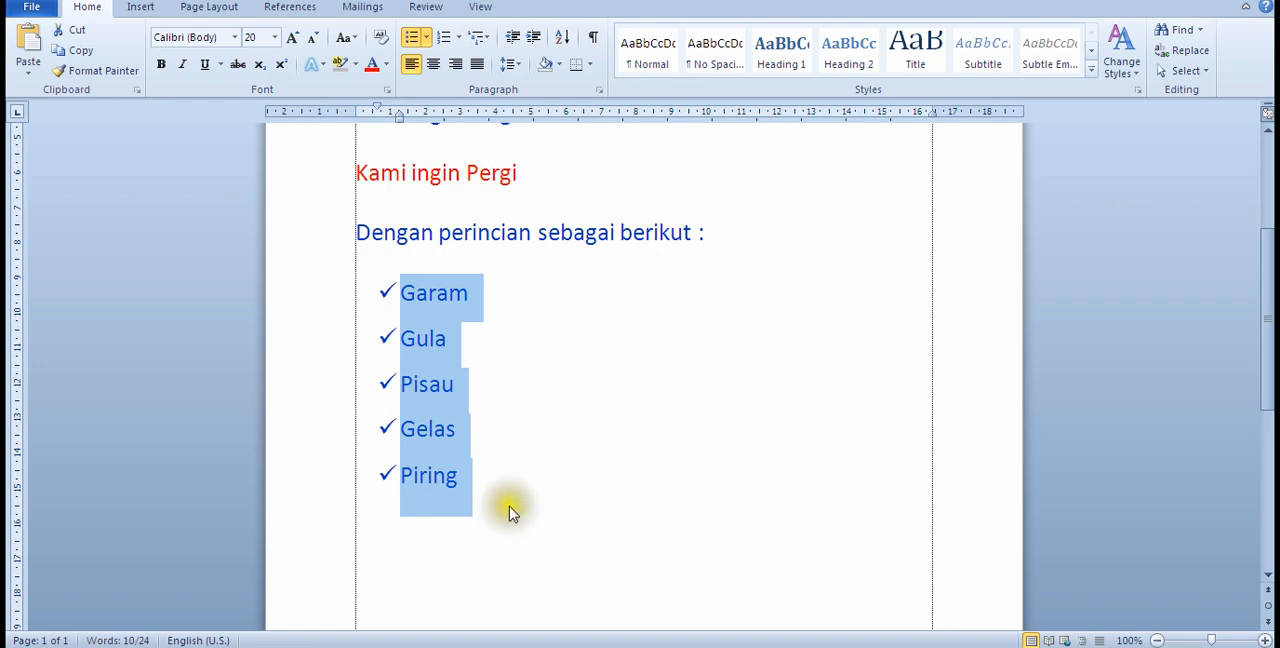
click(509, 508)
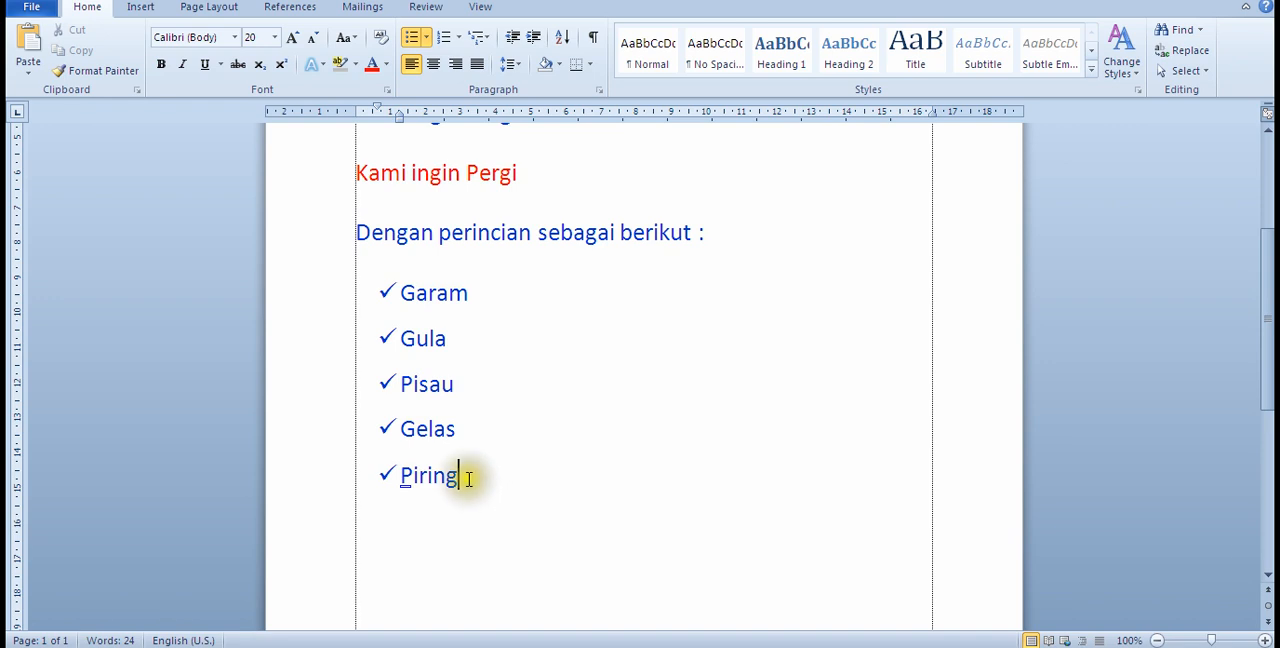
Step: Convert the five list items from Garam to Piring to a numbered list in the 1. 2. 3. format
drag(468, 477, 391, 305)
click(517, 320)
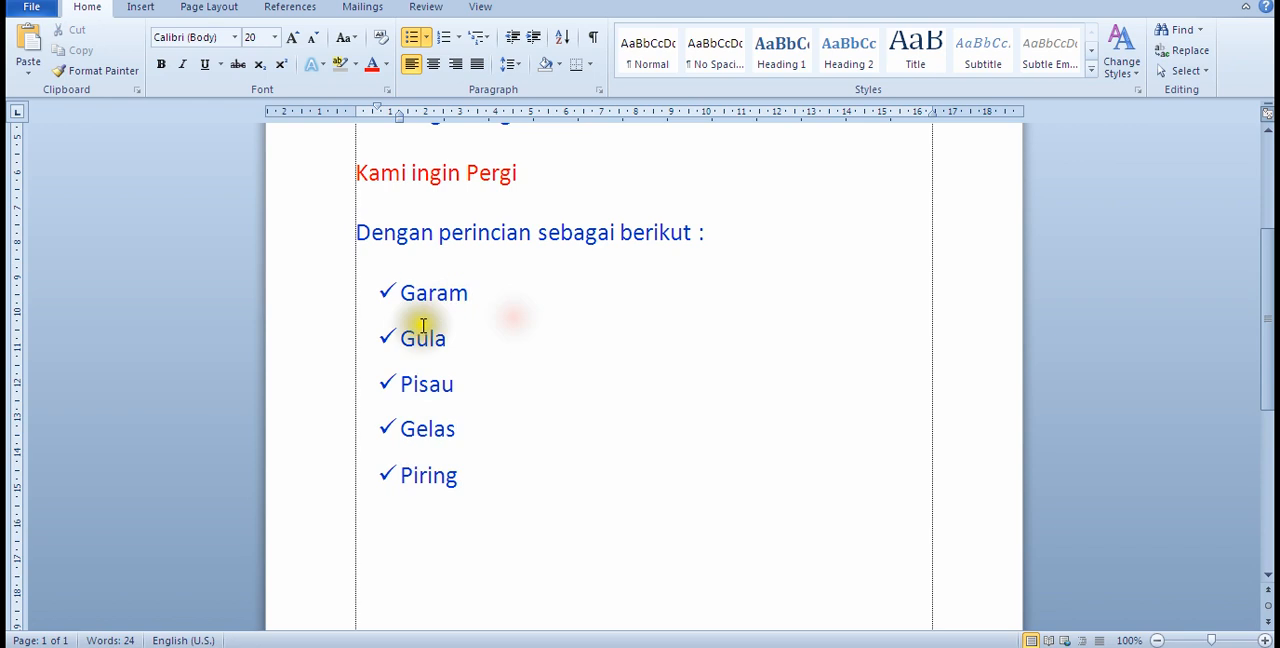
drag(404, 289, 462, 483)
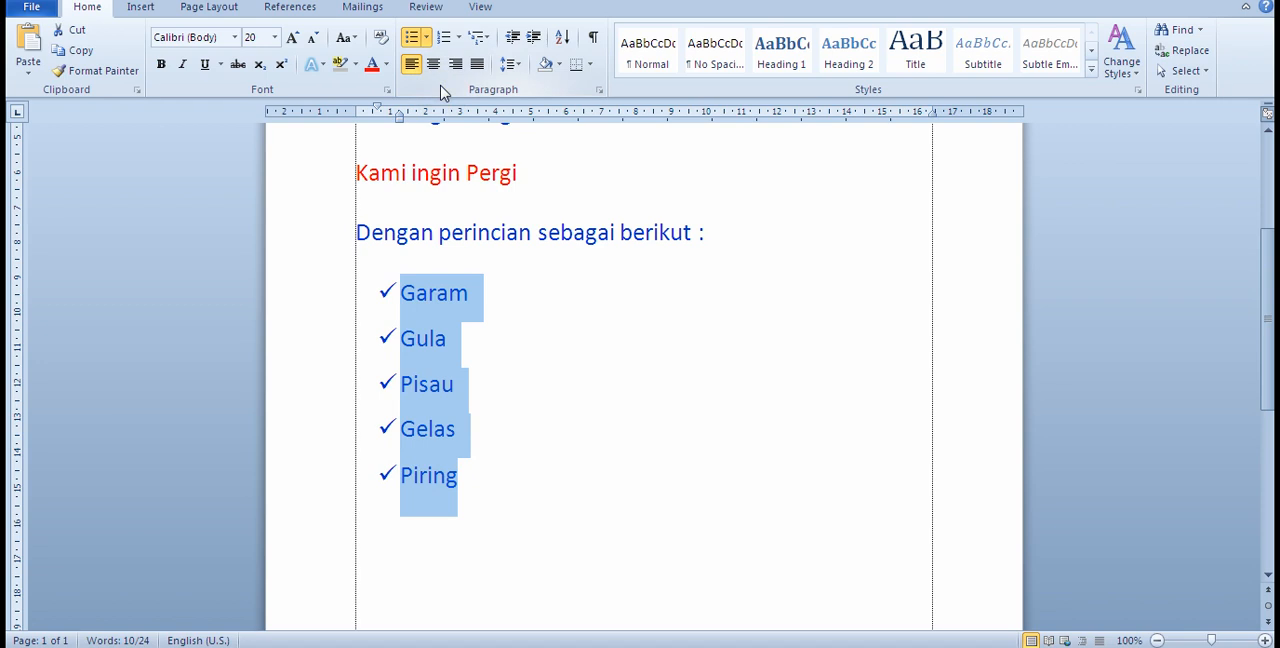
click(456, 36)
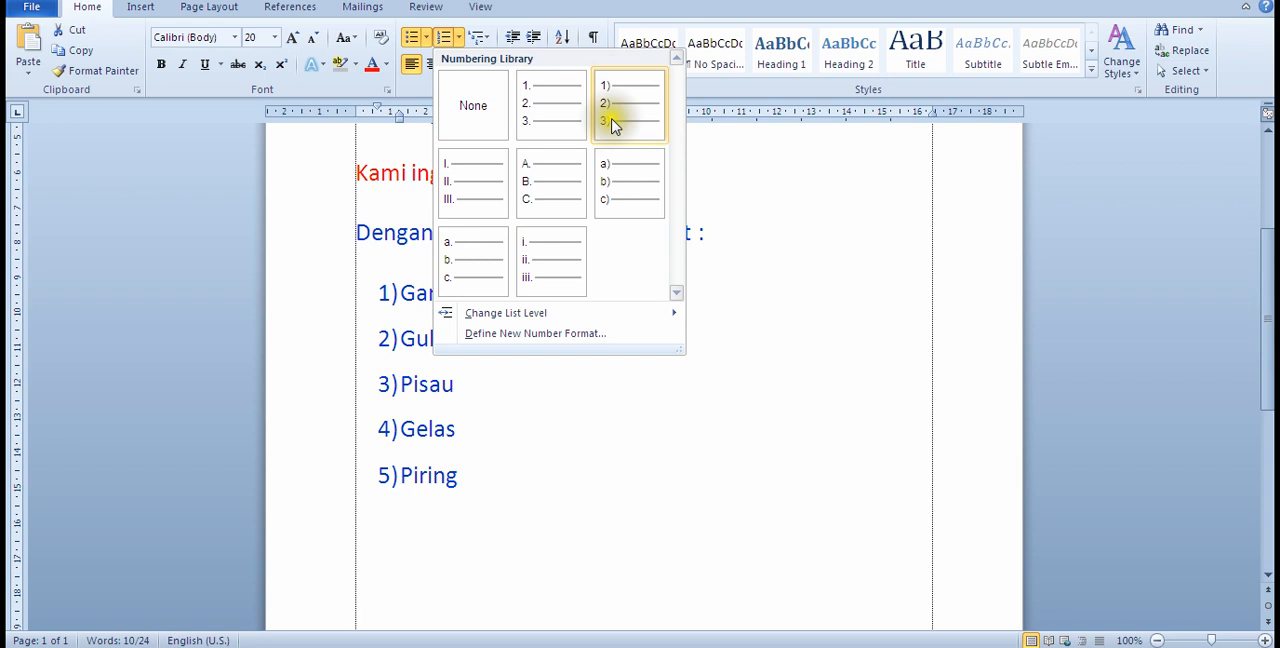
click(540, 108)
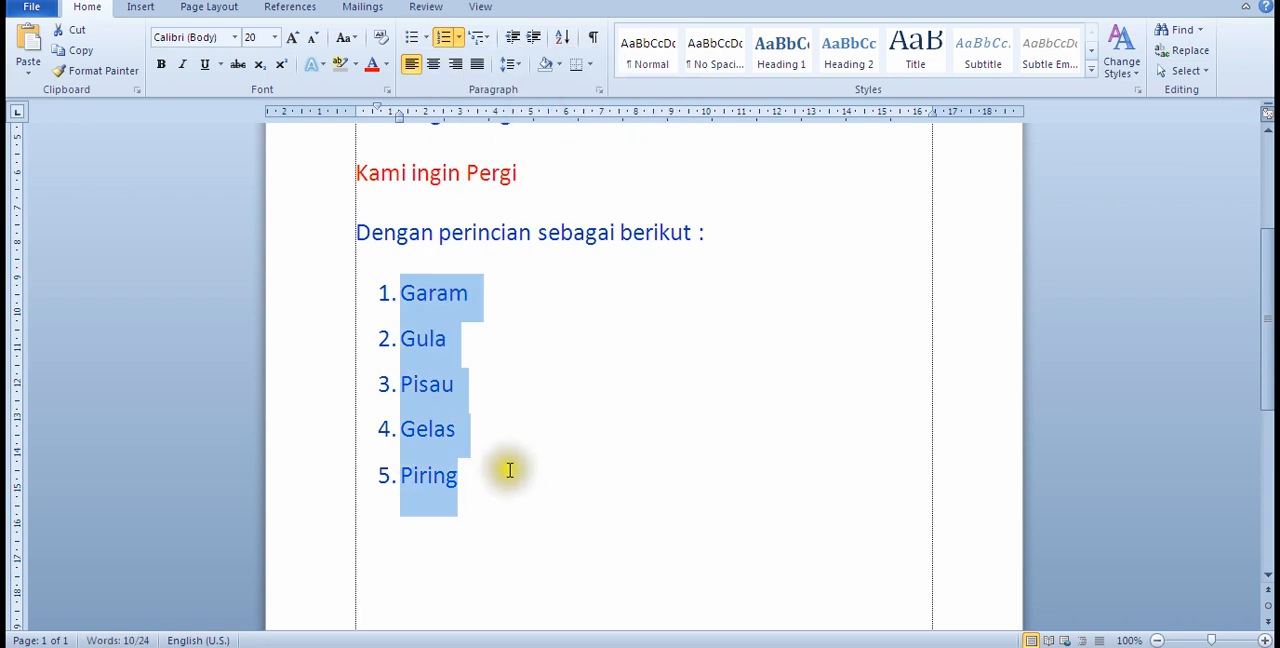
click(622, 512)
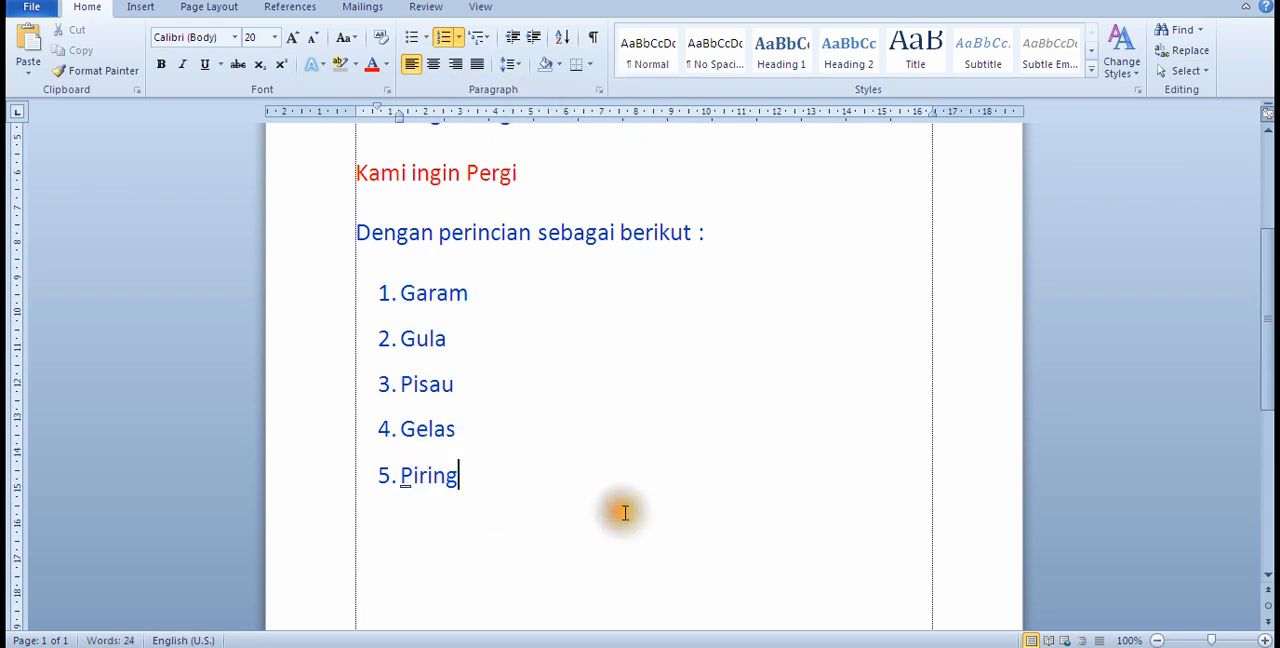
Step: End the numbered list after the last item, Piring
click(443, 537)
key(Return)
key(Return)
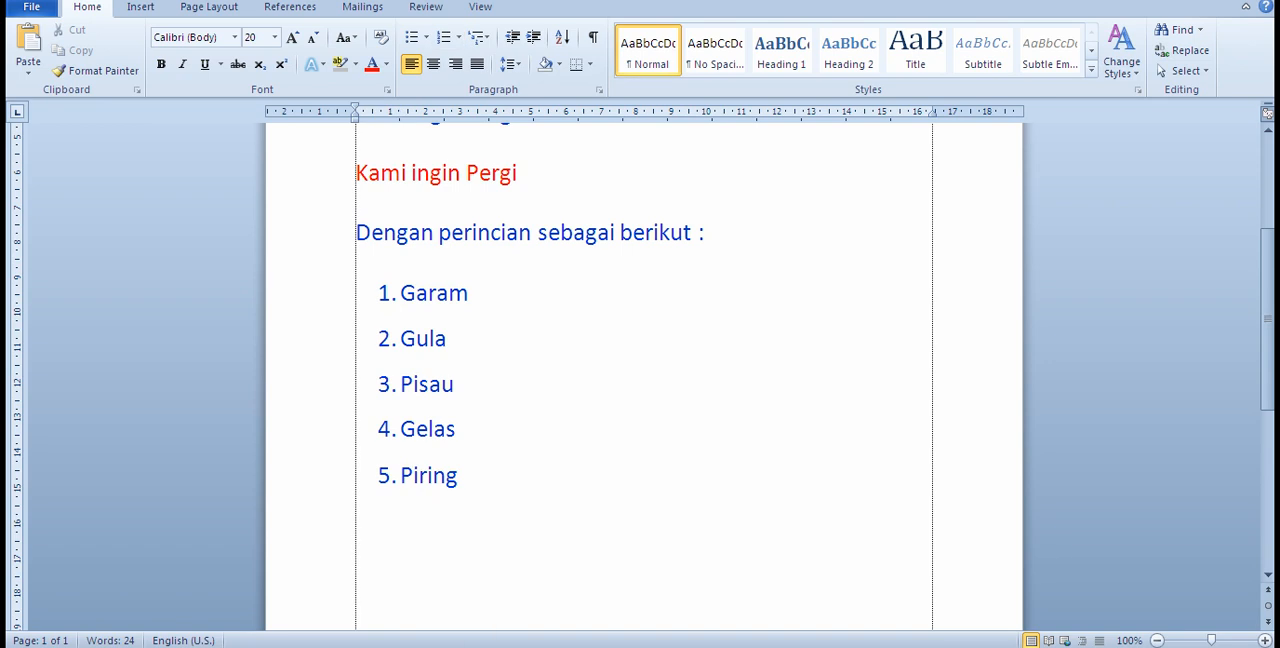
Step: Check the lesson topics in the belajar Notepad file and return to the Word document
key(alt+Tab)
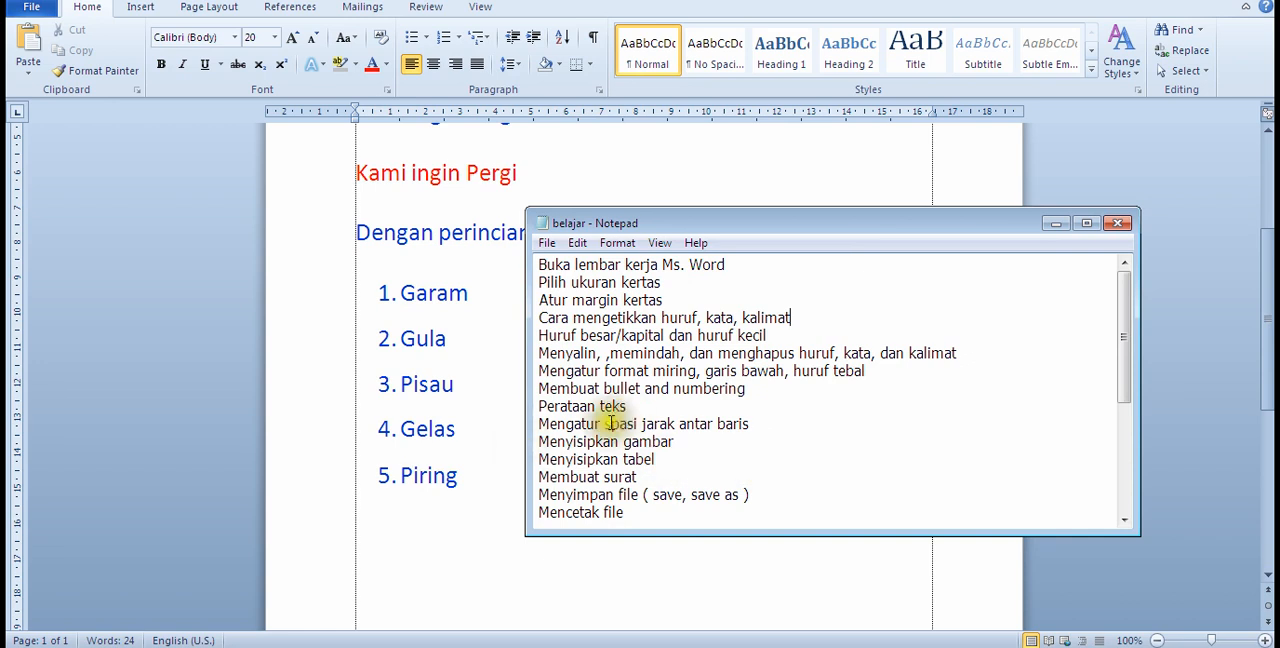
scroll(478, 510, down, 1)
click(468, 510)
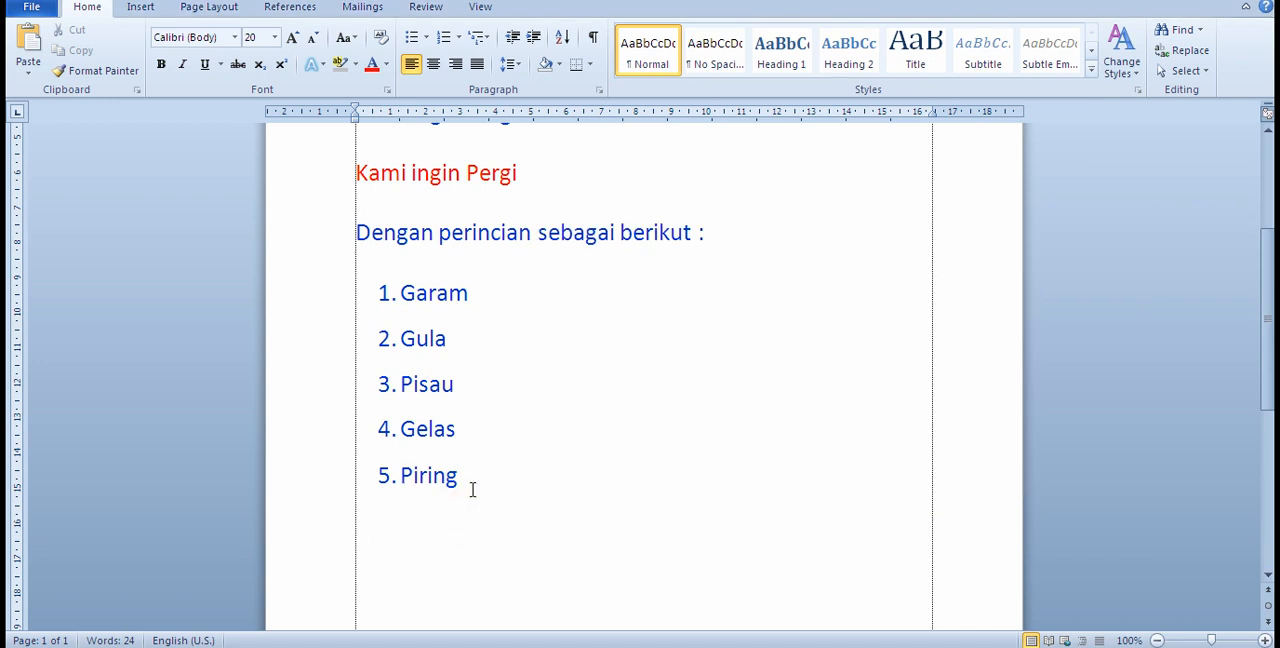
click(463, 489)
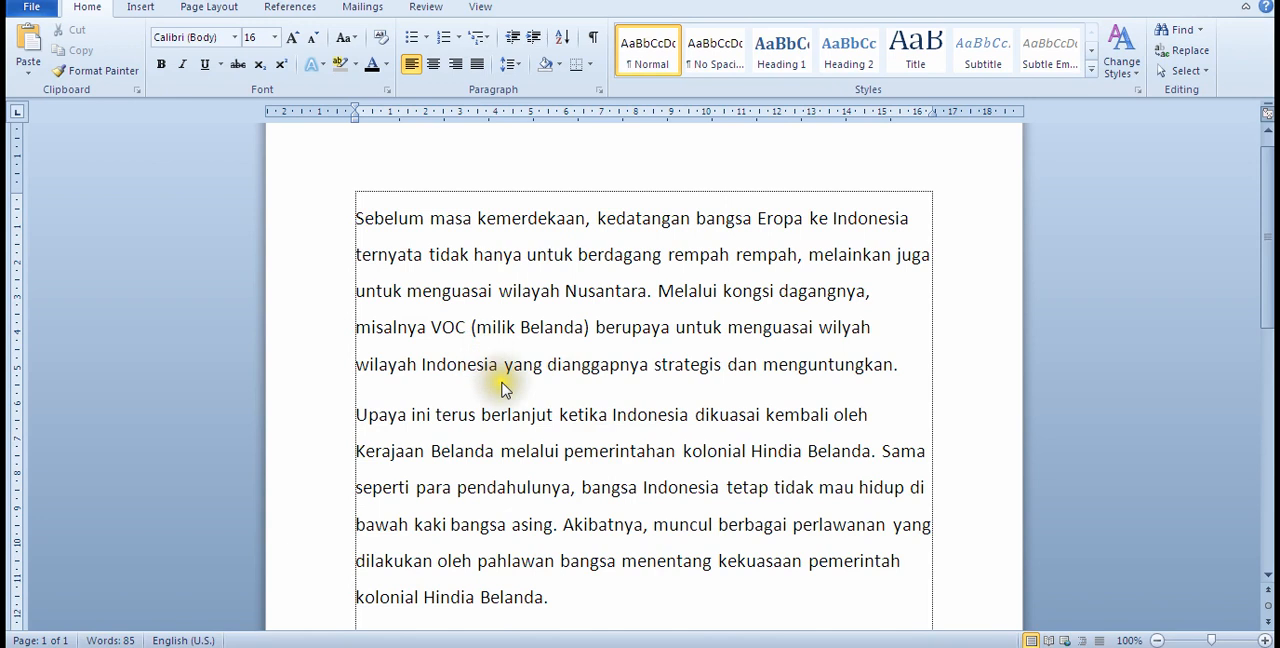
Step: Center both paragraphs, from "Sebelum masa kemerdekaan" to "kolonial Hindia Belanda"
click(379, 227)
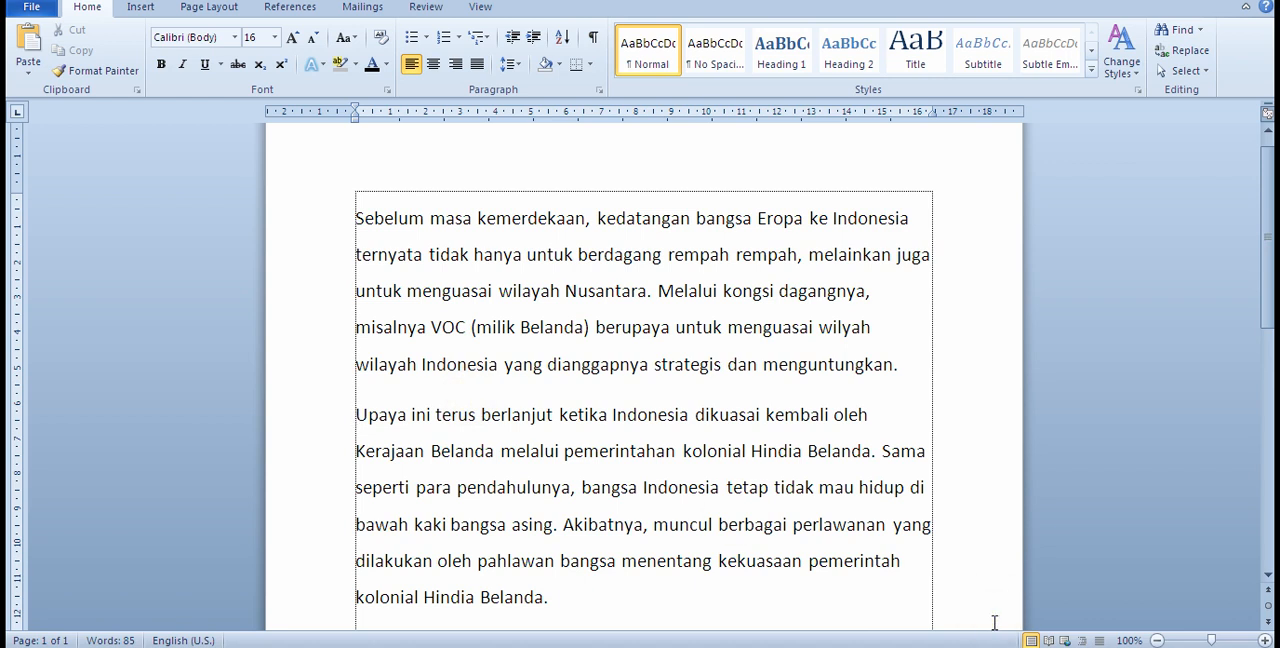
drag(634, 594, 375, 225)
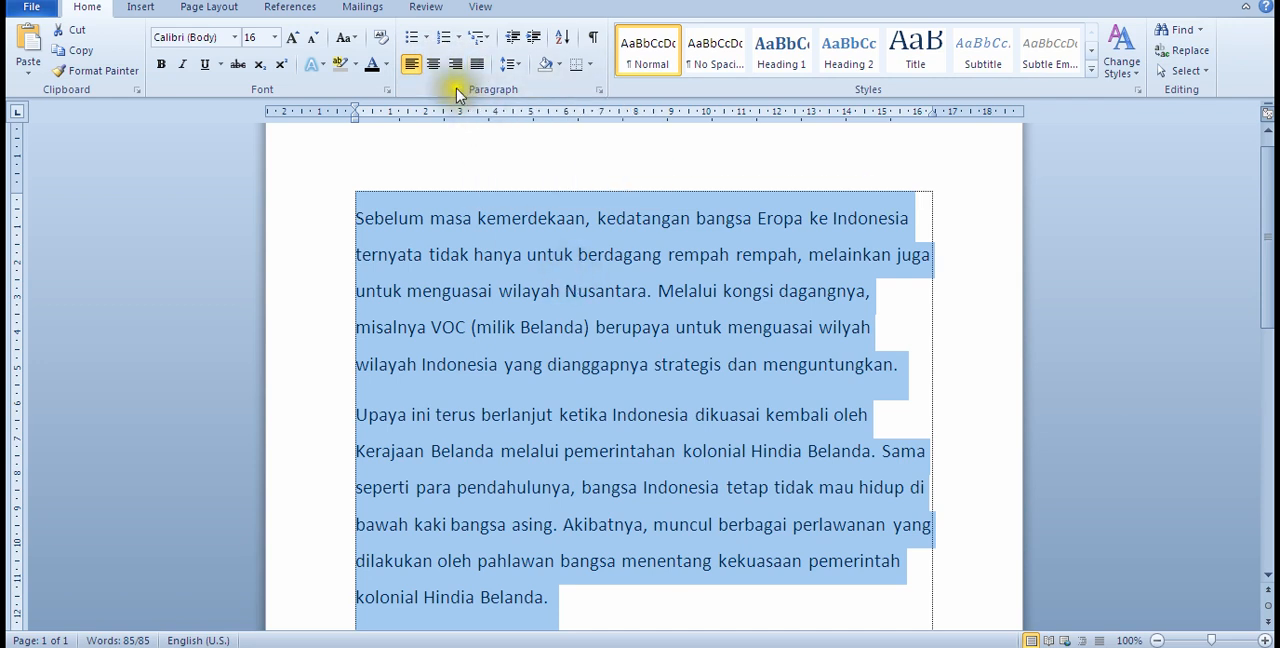
click(434, 66)
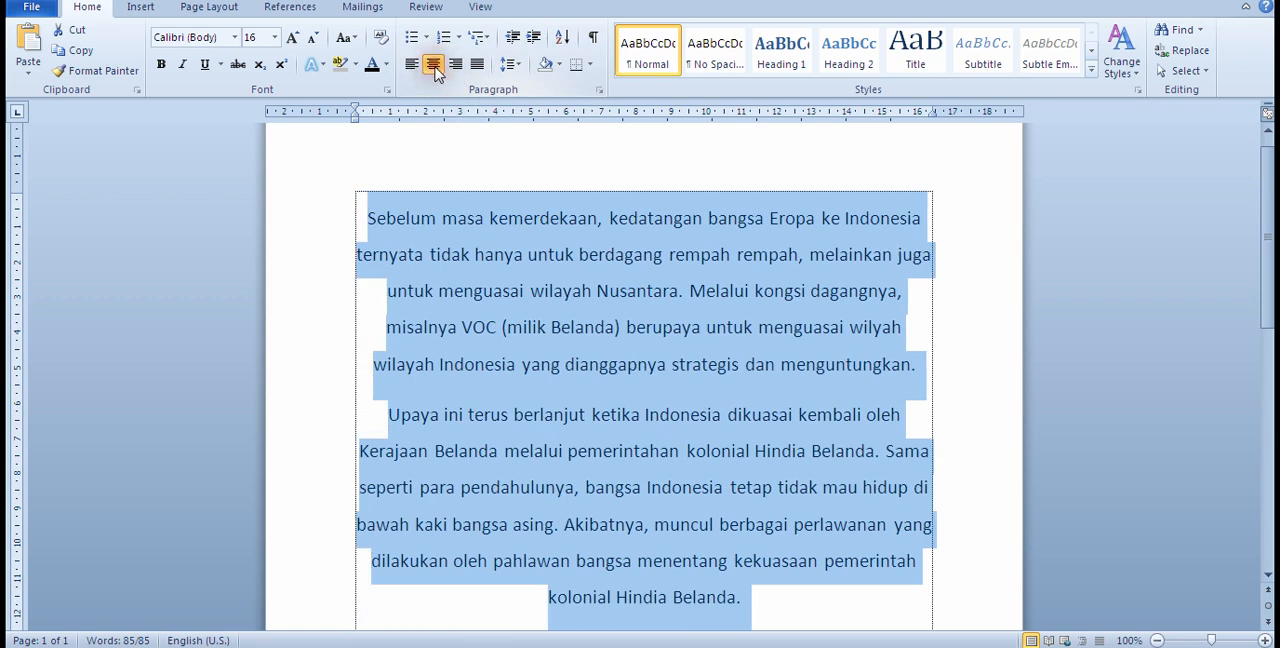
click(710, 445)
scroll(714, 432, down, 2)
scroll(714, 432, up, 2)
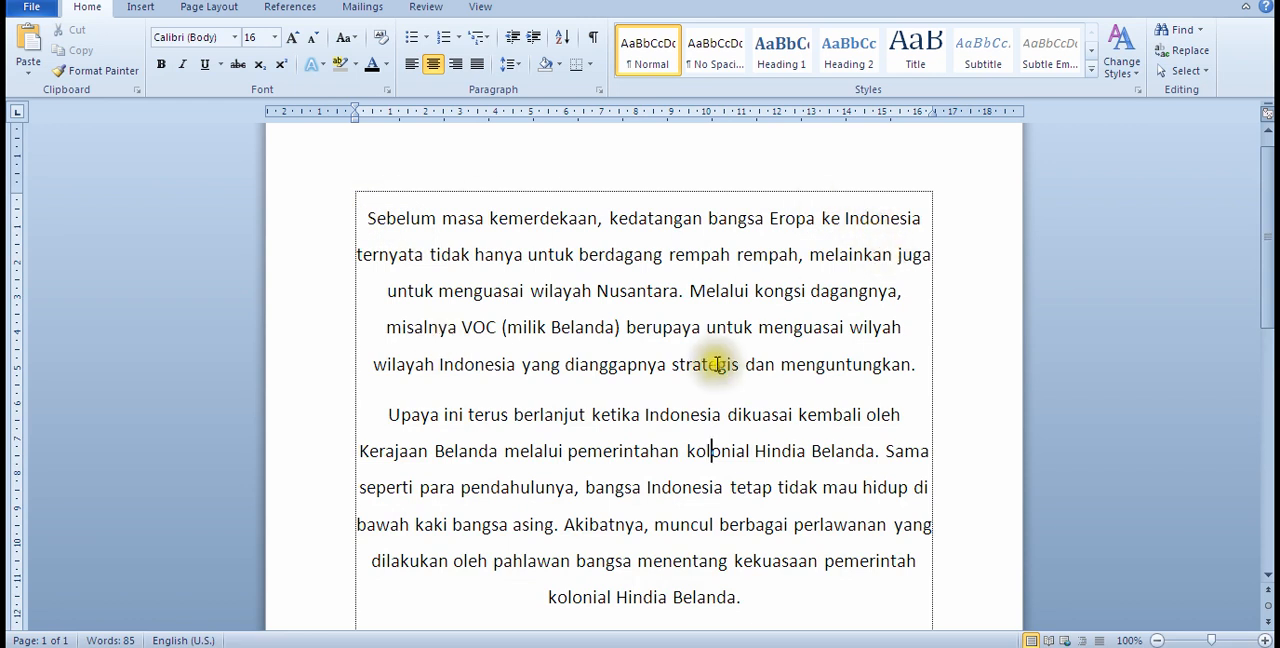
scroll(628, 505, down, 2)
scroll(618, 500, up, 2)
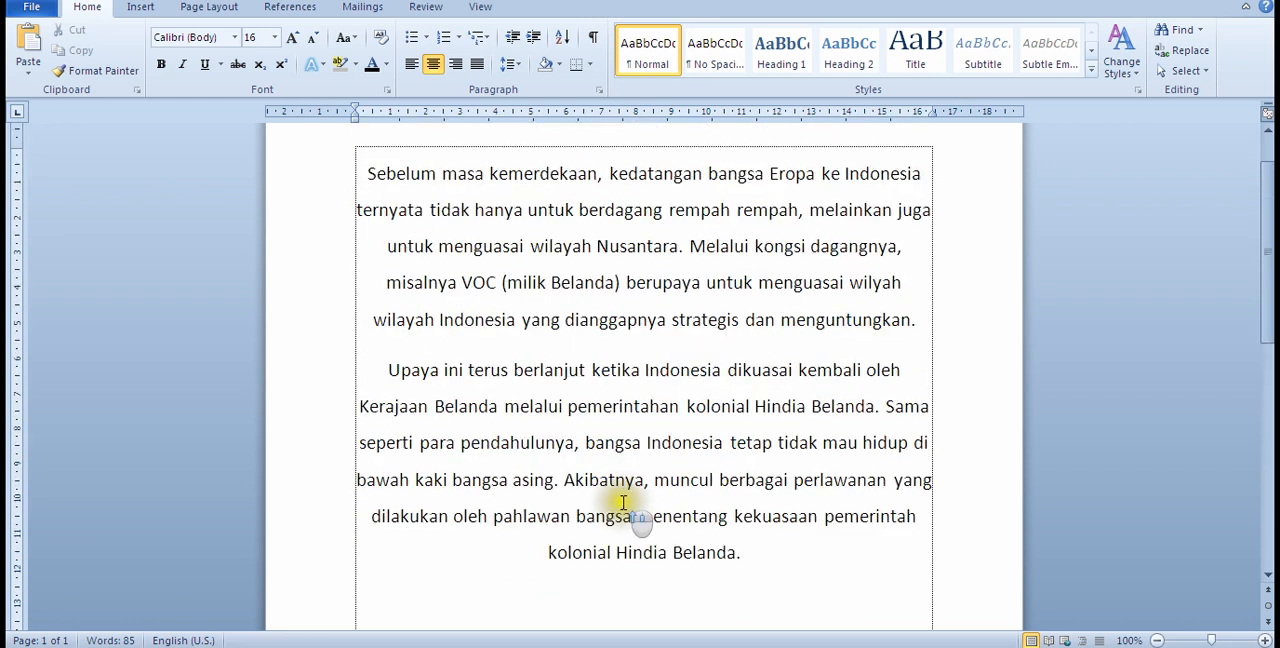
scroll(620, 498, down, 2)
scroll(745, 527, up, 2)
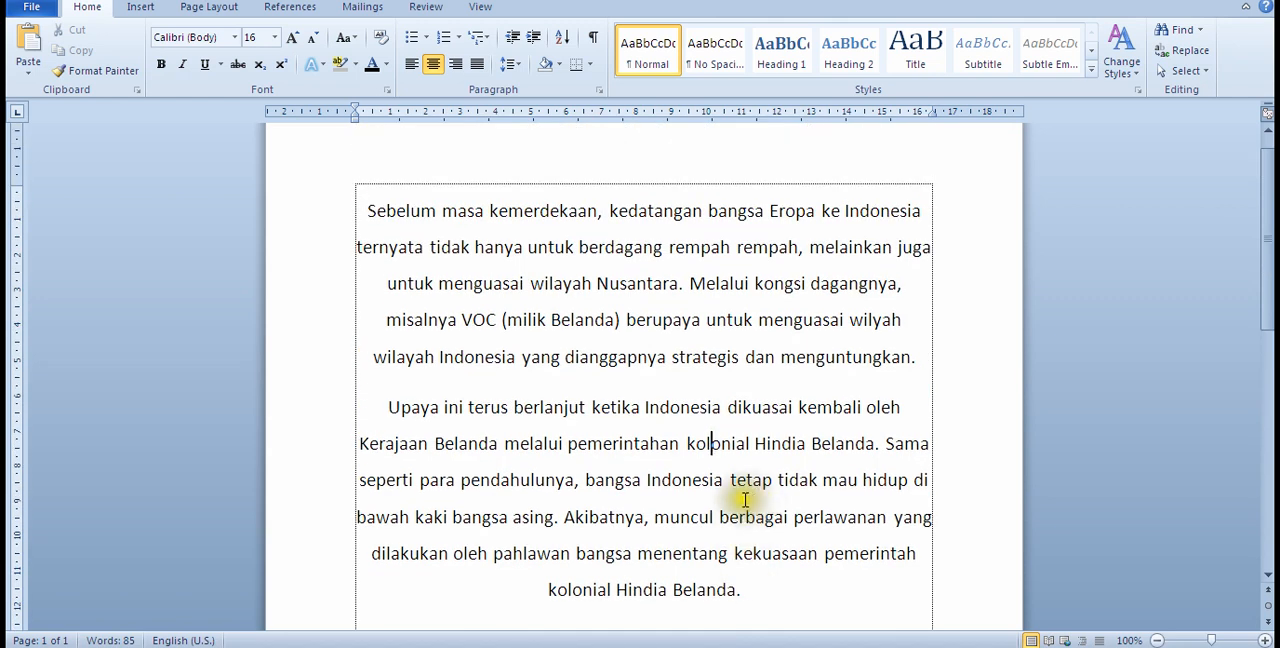
Step: Select both paragraphs and align them to the right margin
drag(770, 595, 338, 209)
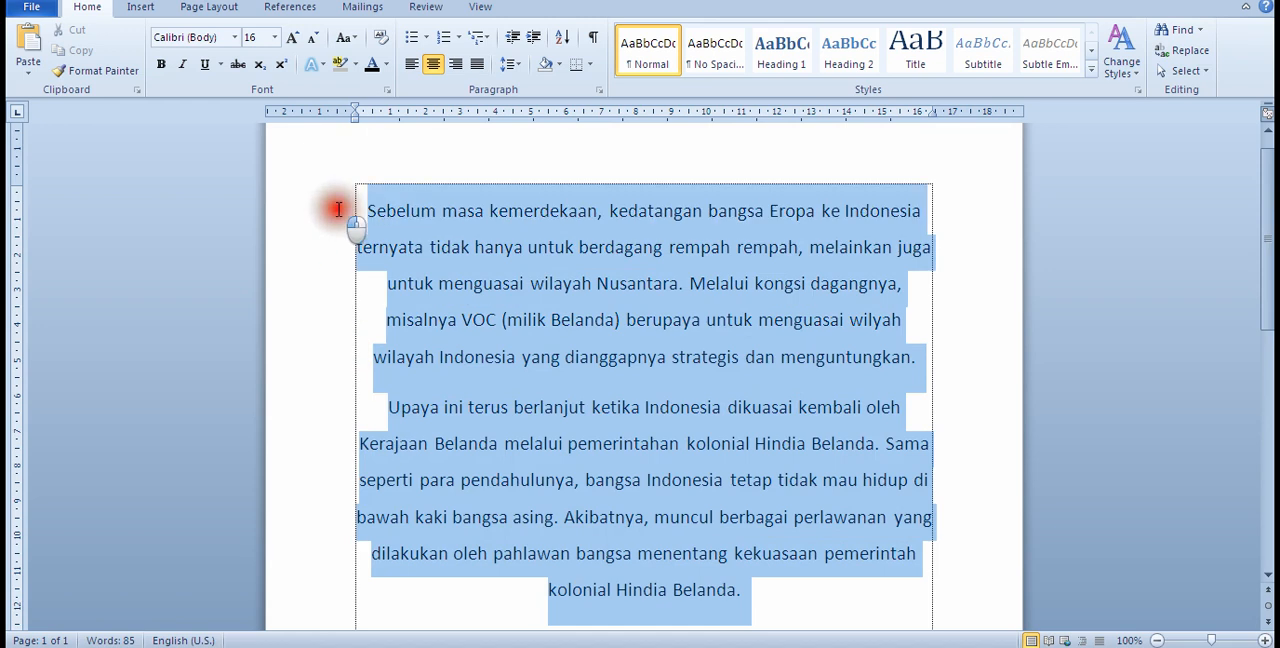
click(493, 249)
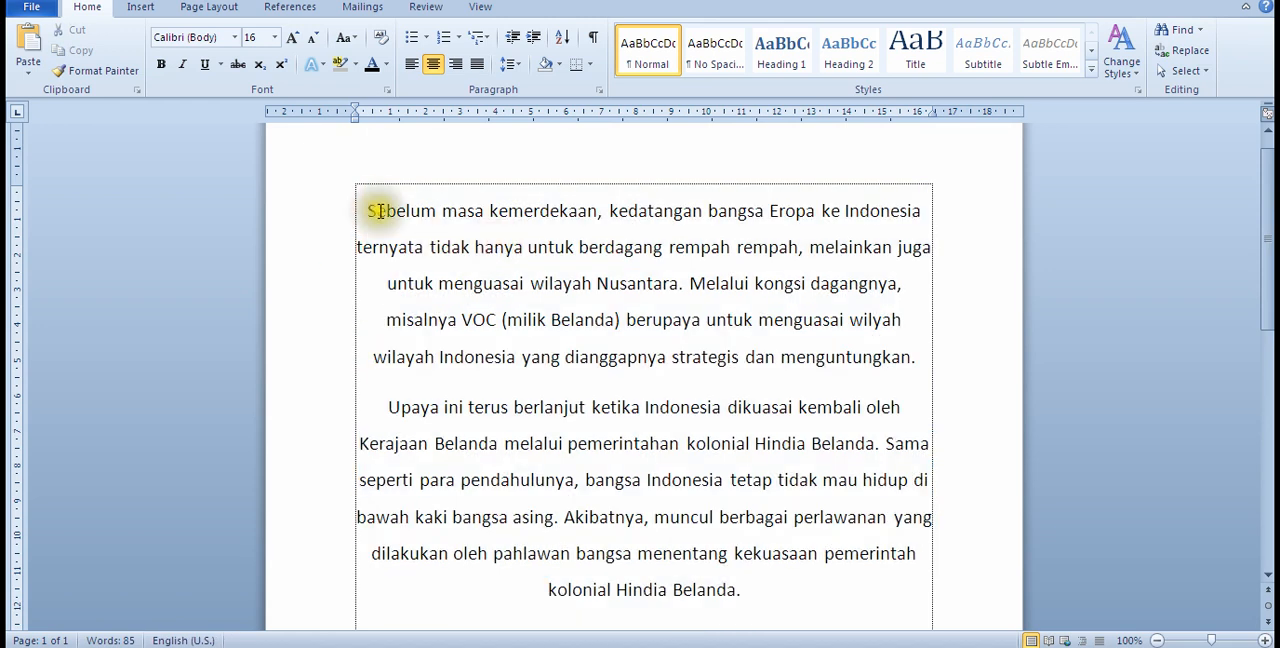
drag(366, 210, 745, 591)
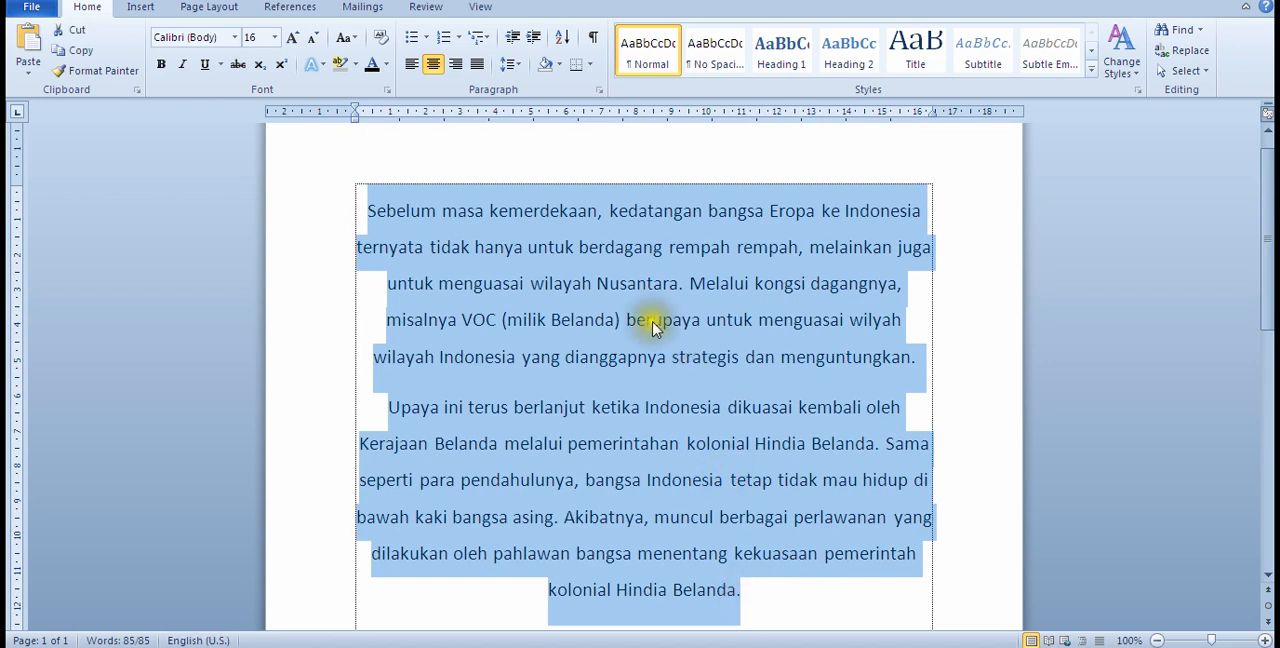
click(456, 64)
scroll(777, 237, down, 1)
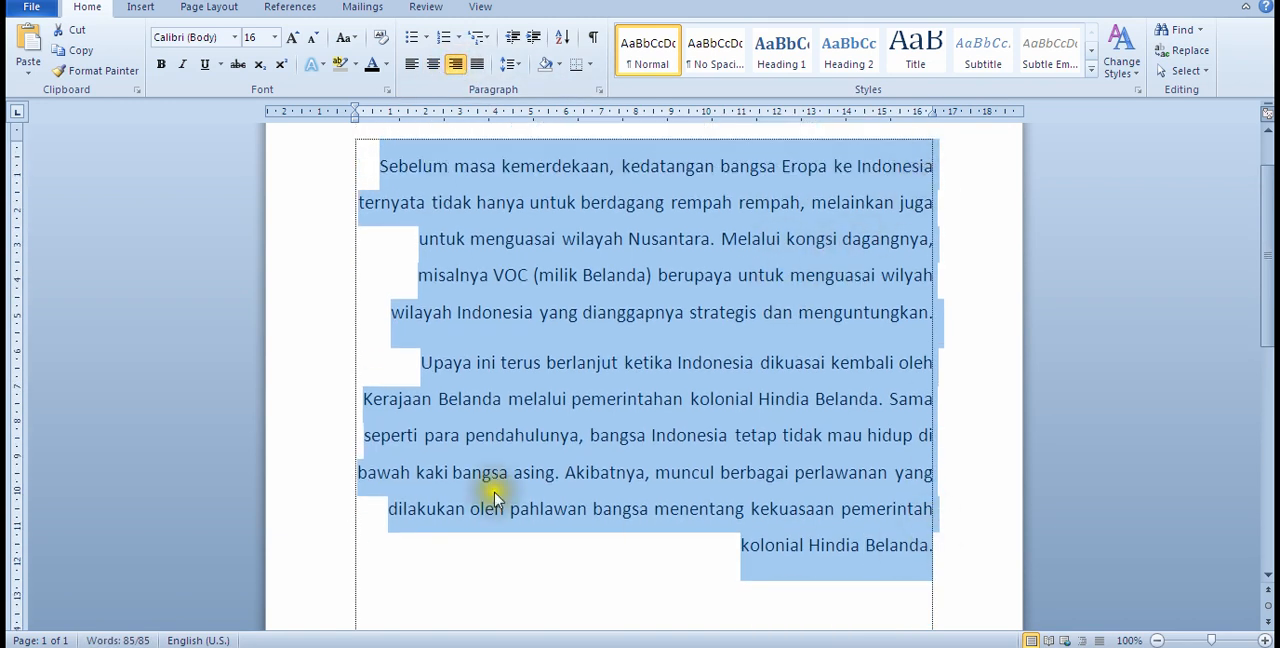
scroll(397, 251, up, 2)
click(386, 264)
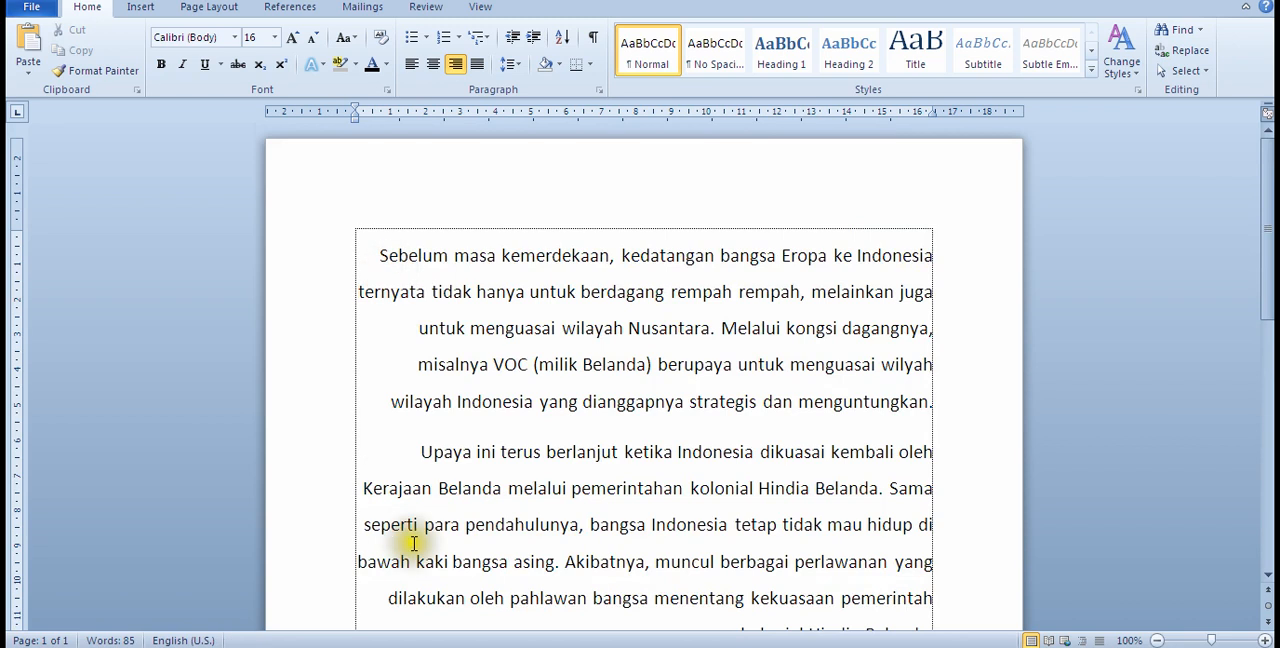
Step: Justify both paragraphs so their lines align with the left and right margins
scroll(413, 543, down, 4)
scroll(421, 540, up, 3)
drag(378, 214, 938, 596)
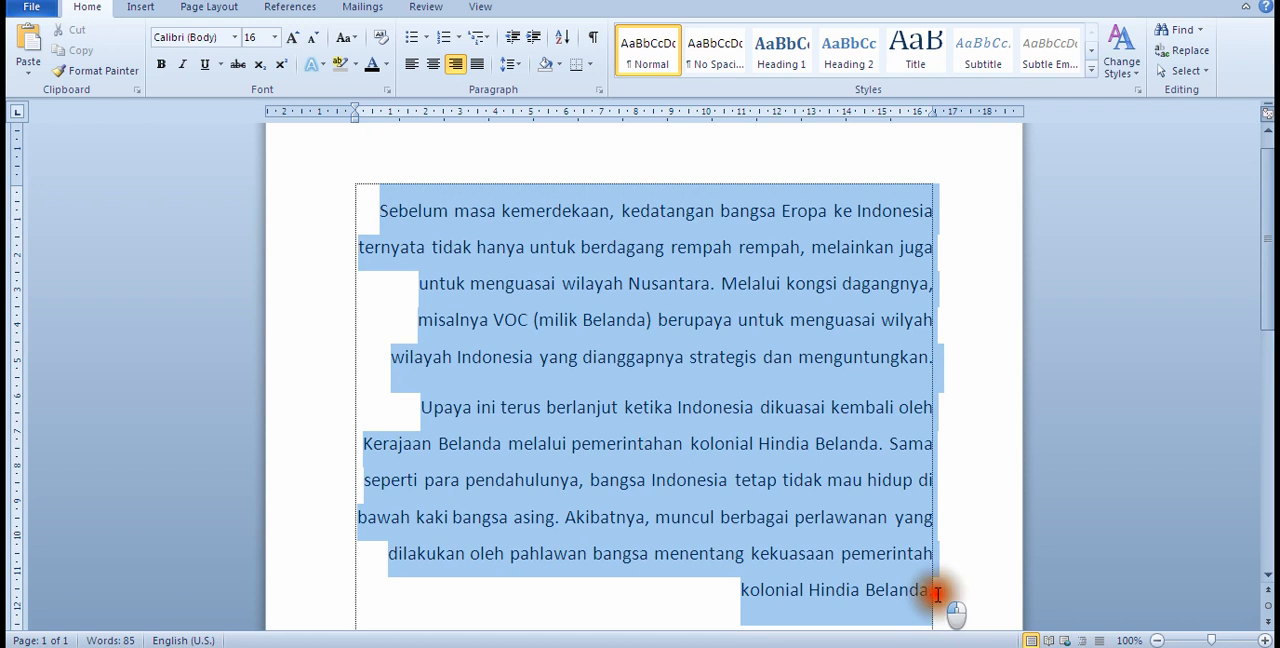
click(481, 67)
click(728, 382)
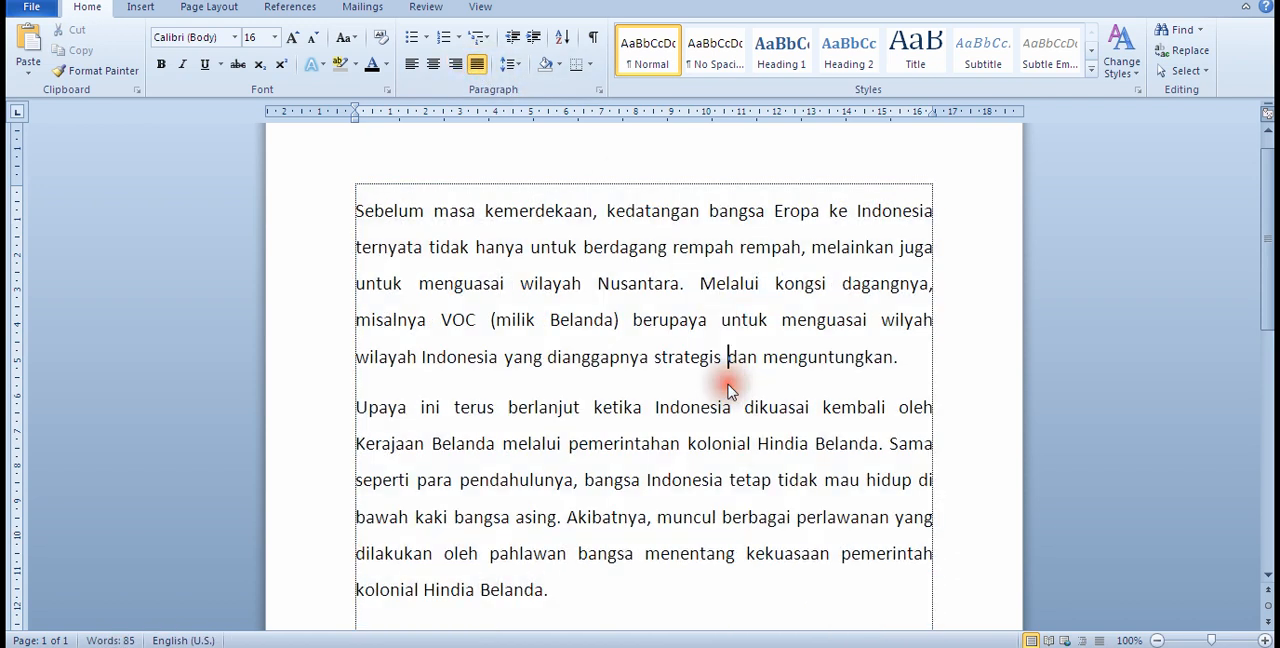
scroll(831, 556, down, 1)
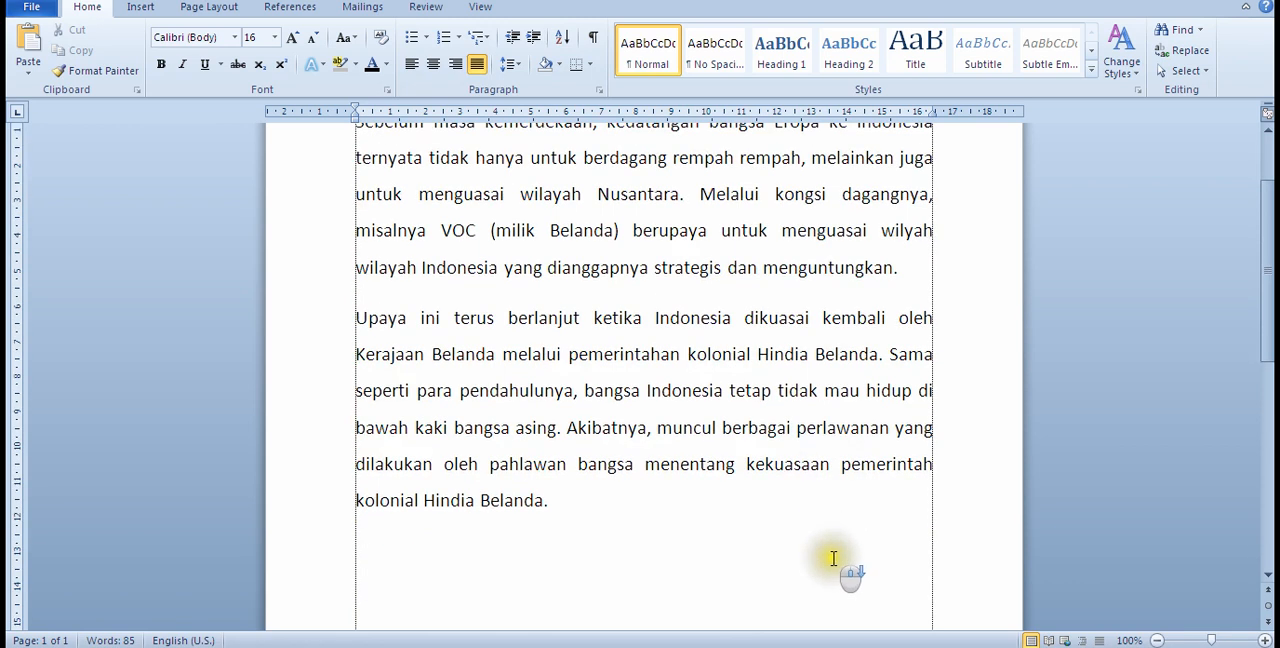
scroll(652, 490, up, 2)
scroll(645, 488, down, 2)
scroll(638, 483, up, 1)
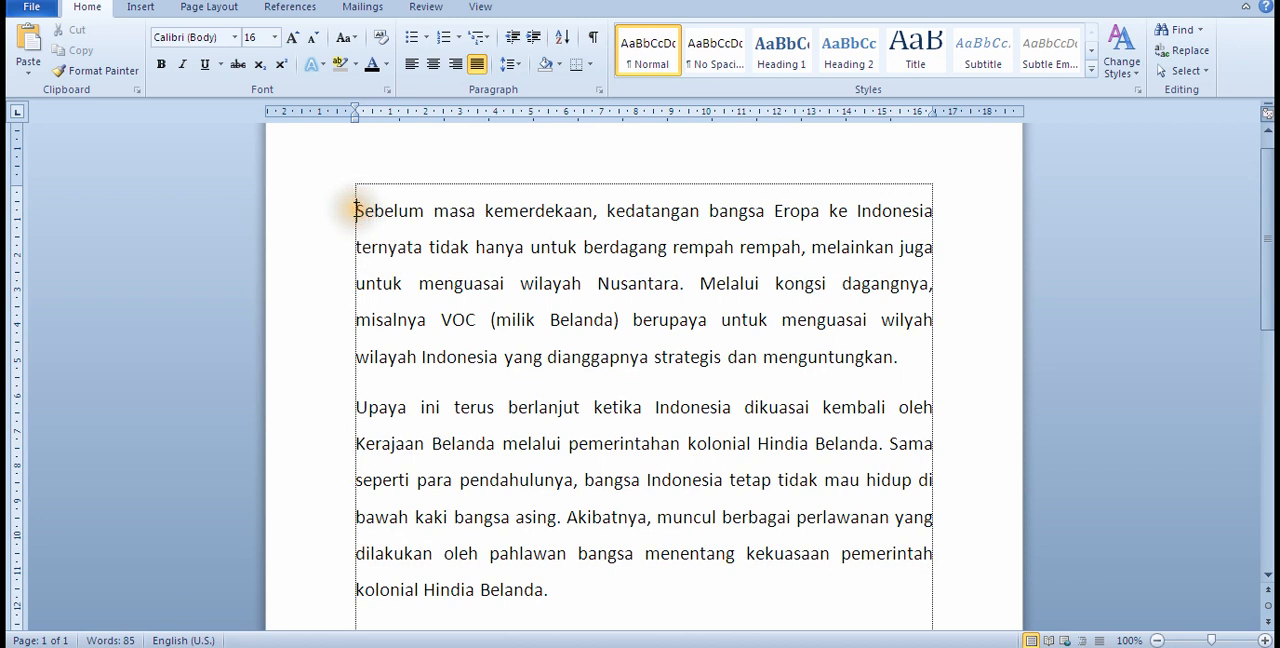
drag(356, 210, 640, 216)
click(395, 248)
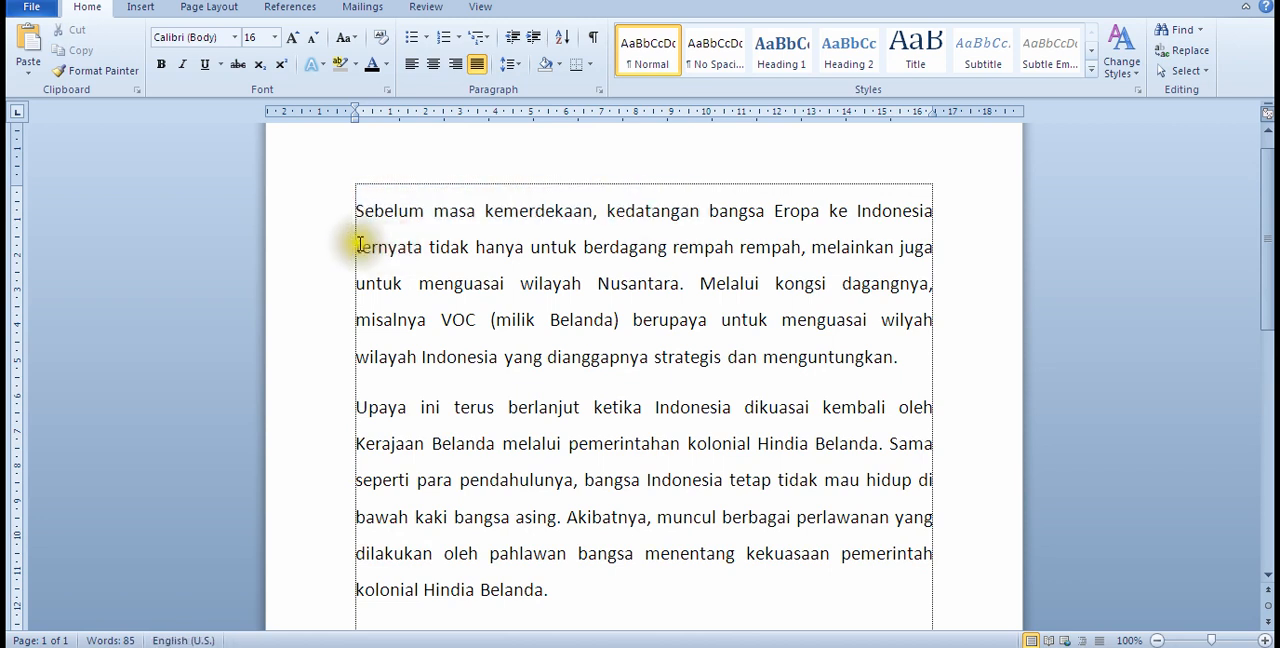
drag(356, 248, 668, 248)
drag(357, 284, 921, 281)
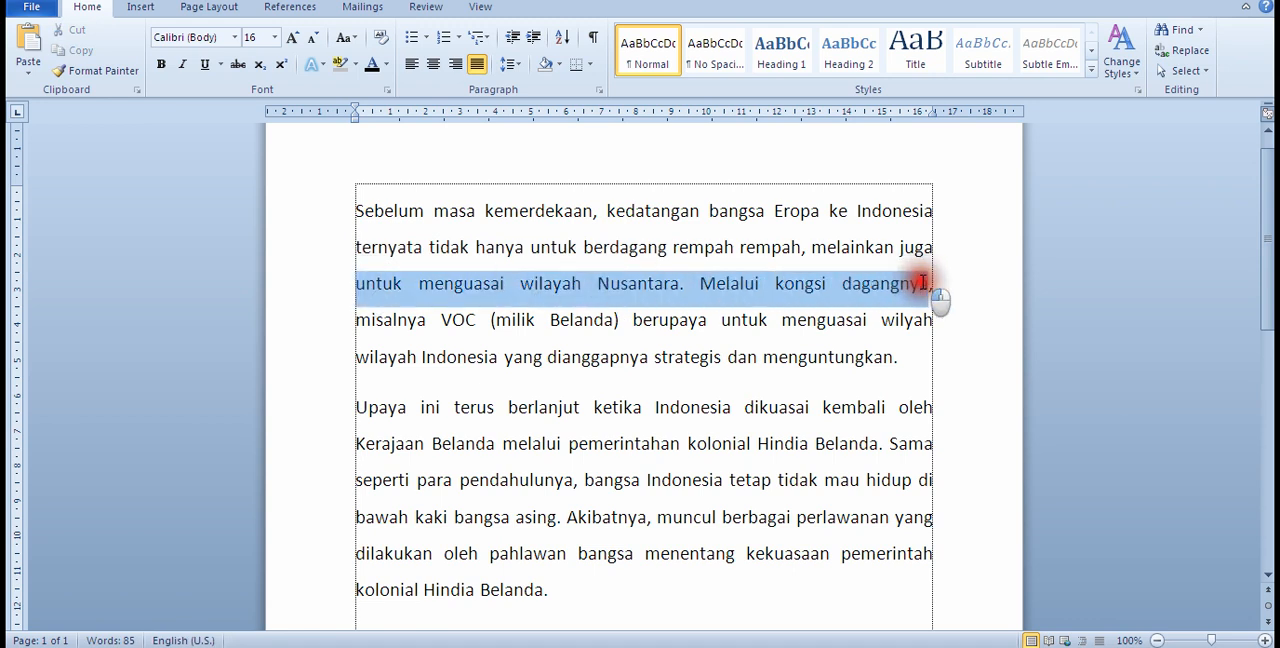
click(570, 250)
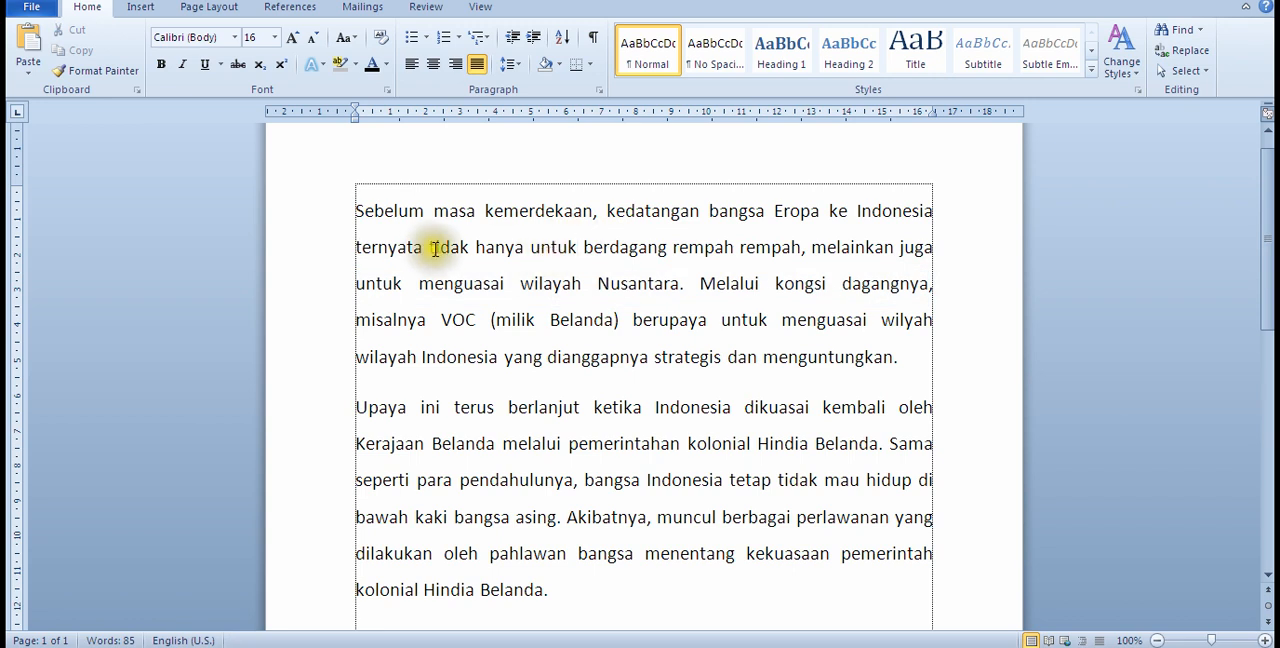
Step: Set the line spacing of both paragraphs to 1,0
click(356, 207)
drag(356, 207, 552, 591)
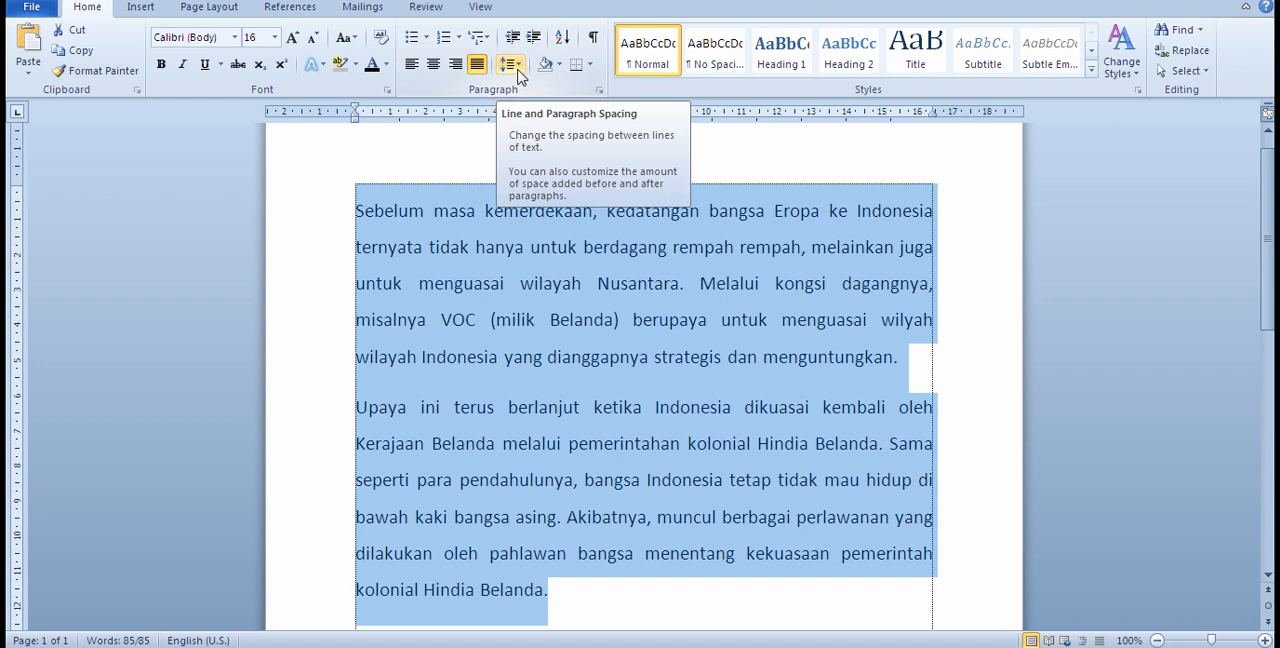
click(519, 72)
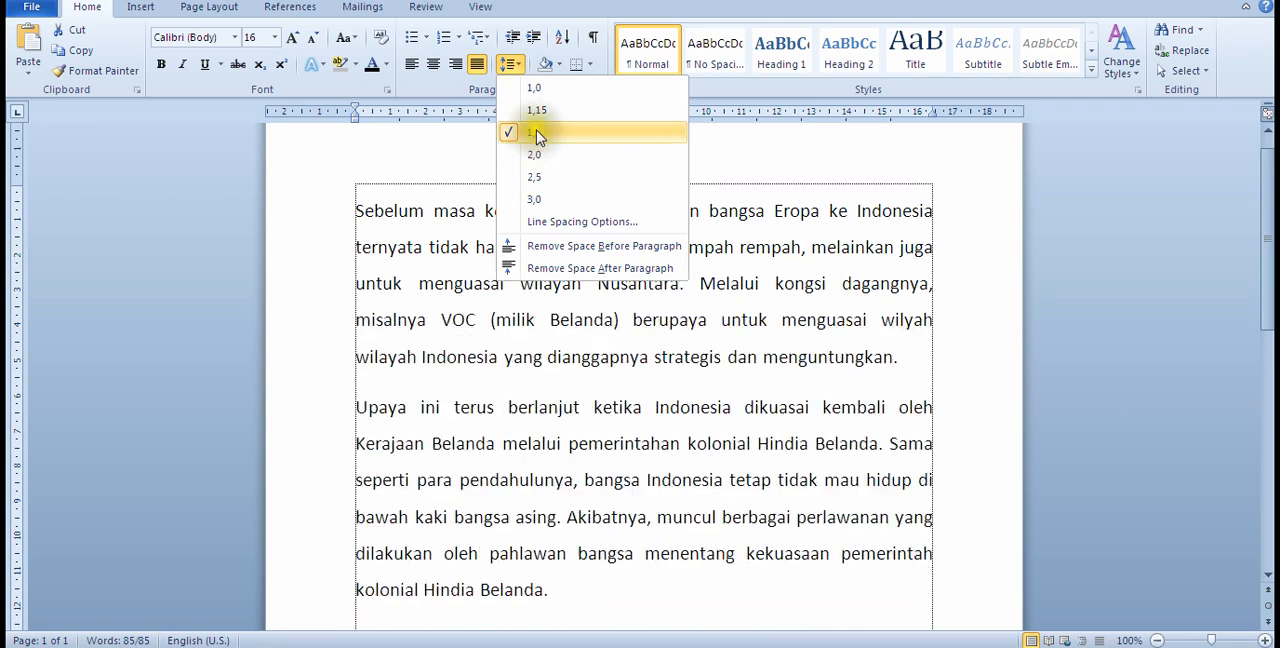
click(534, 92)
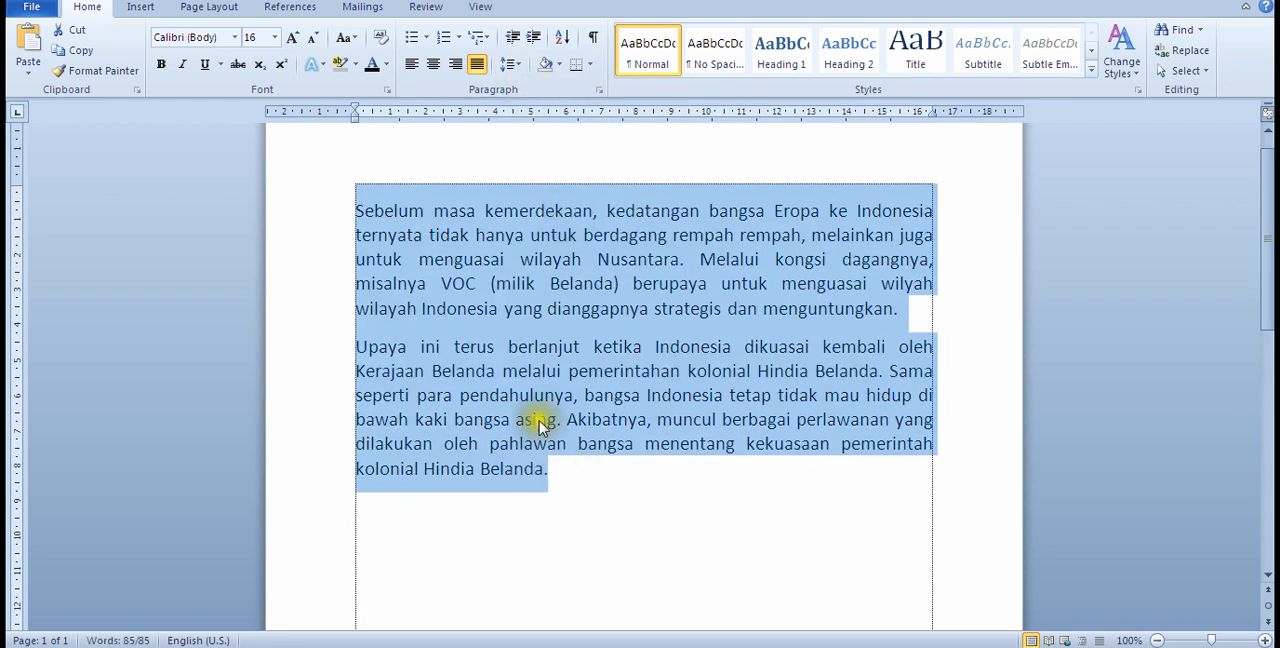
click(560, 351)
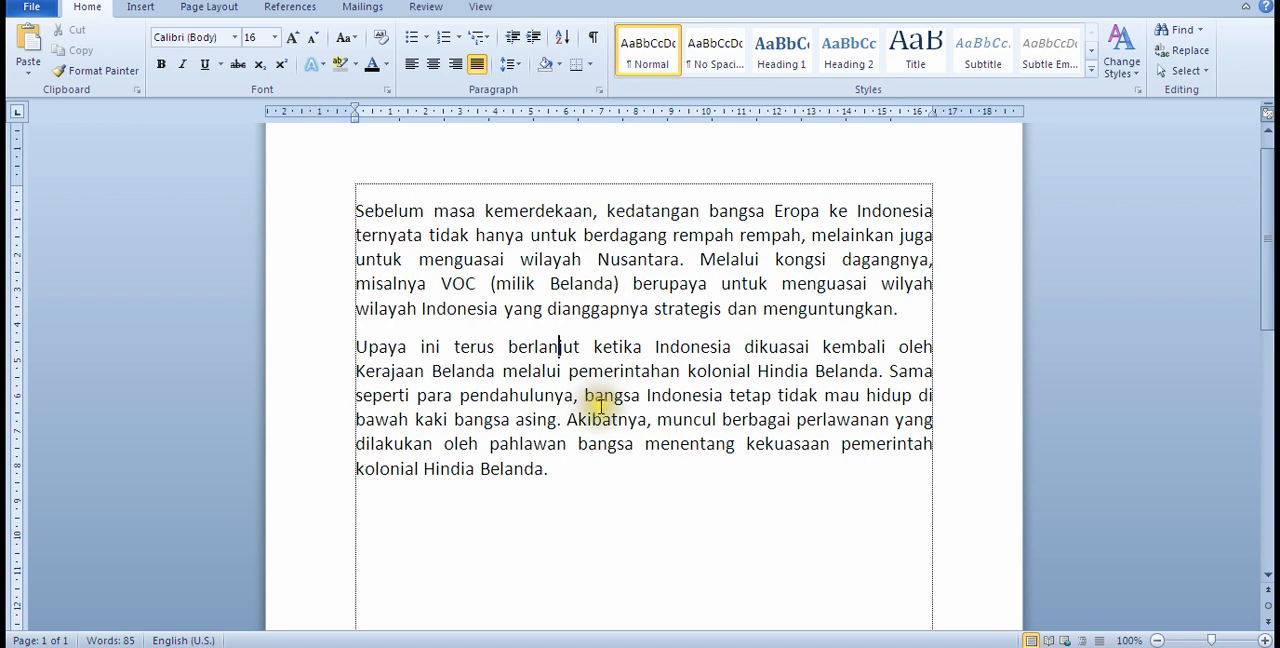
Step: Split the second paragraph before "Akibatnya" so that sentence starts a third paragraph
scroll(808, 334, down, 1)
click(566, 374)
key(Return)
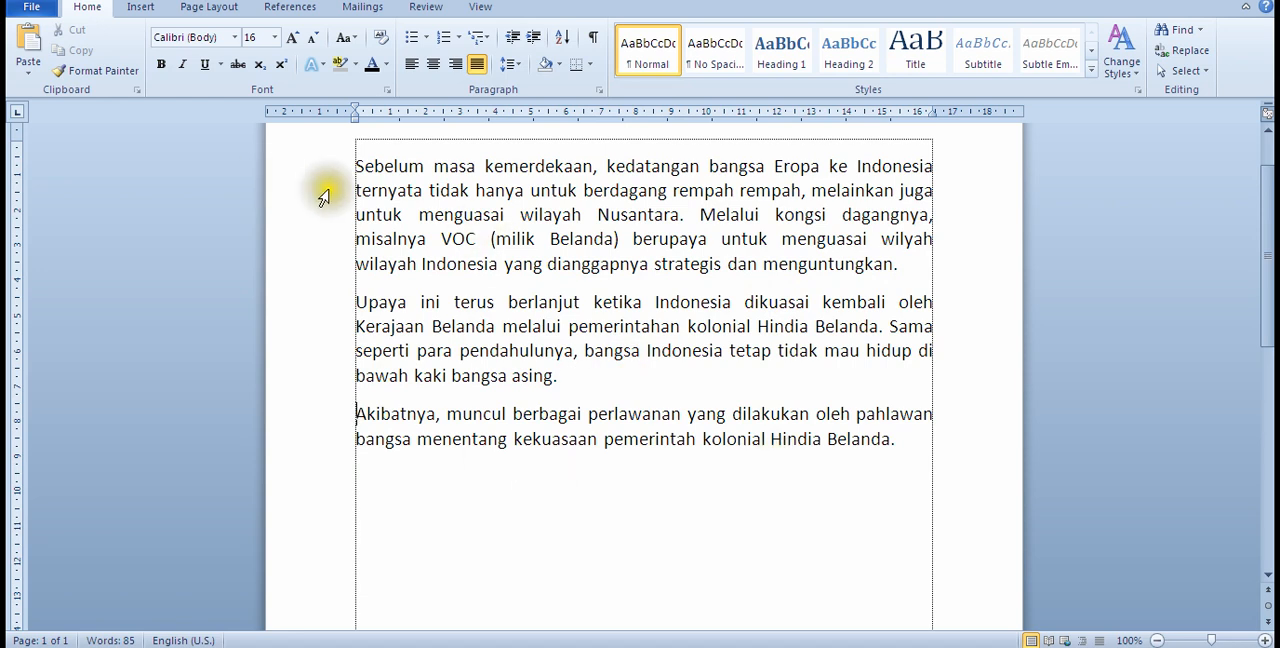
click(370, 190)
click(416, 328)
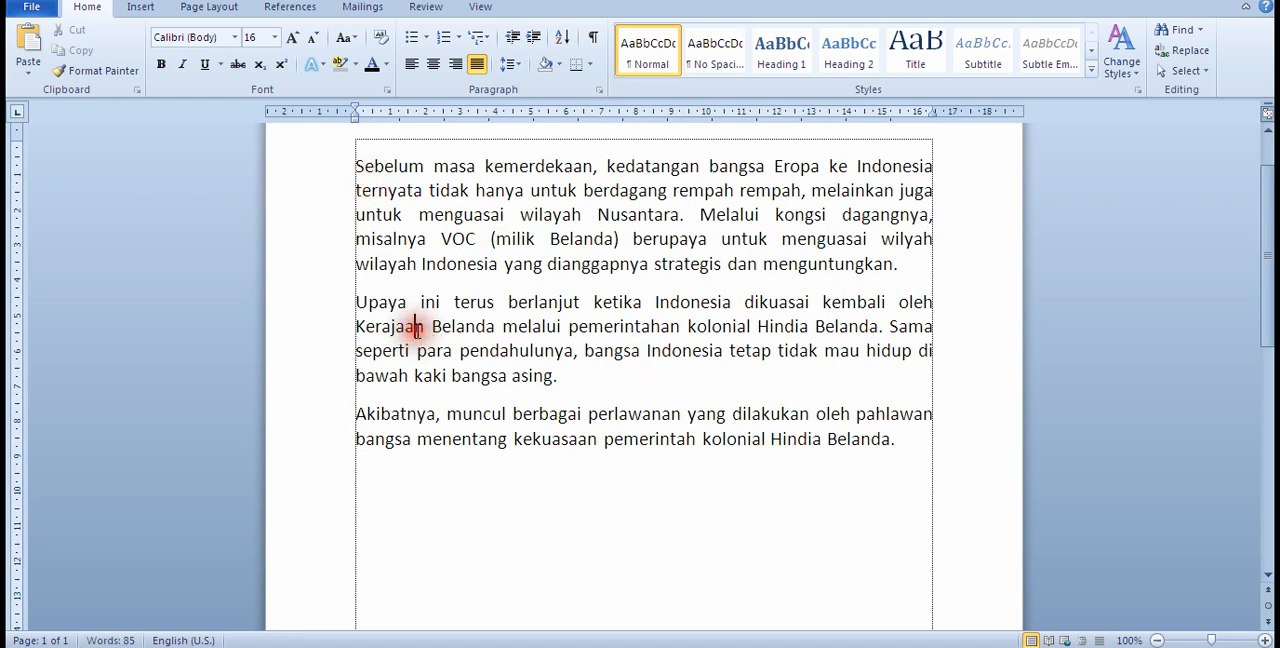
click(369, 432)
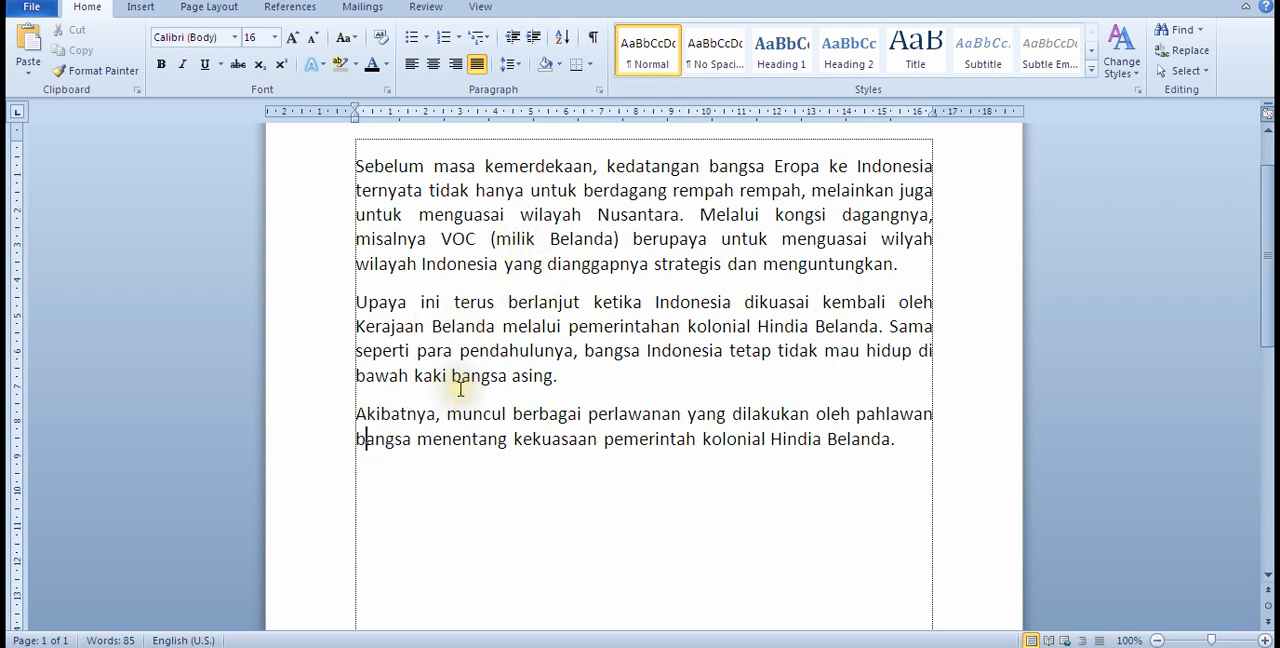
click(457, 272)
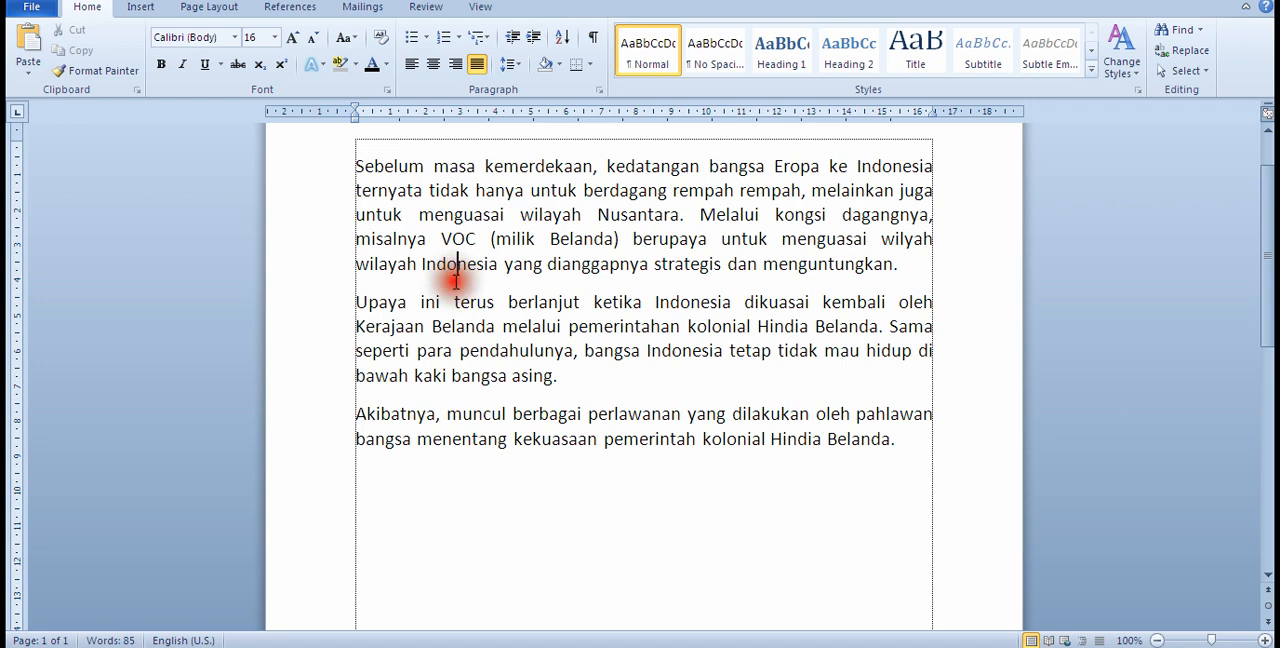
click(470, 380)
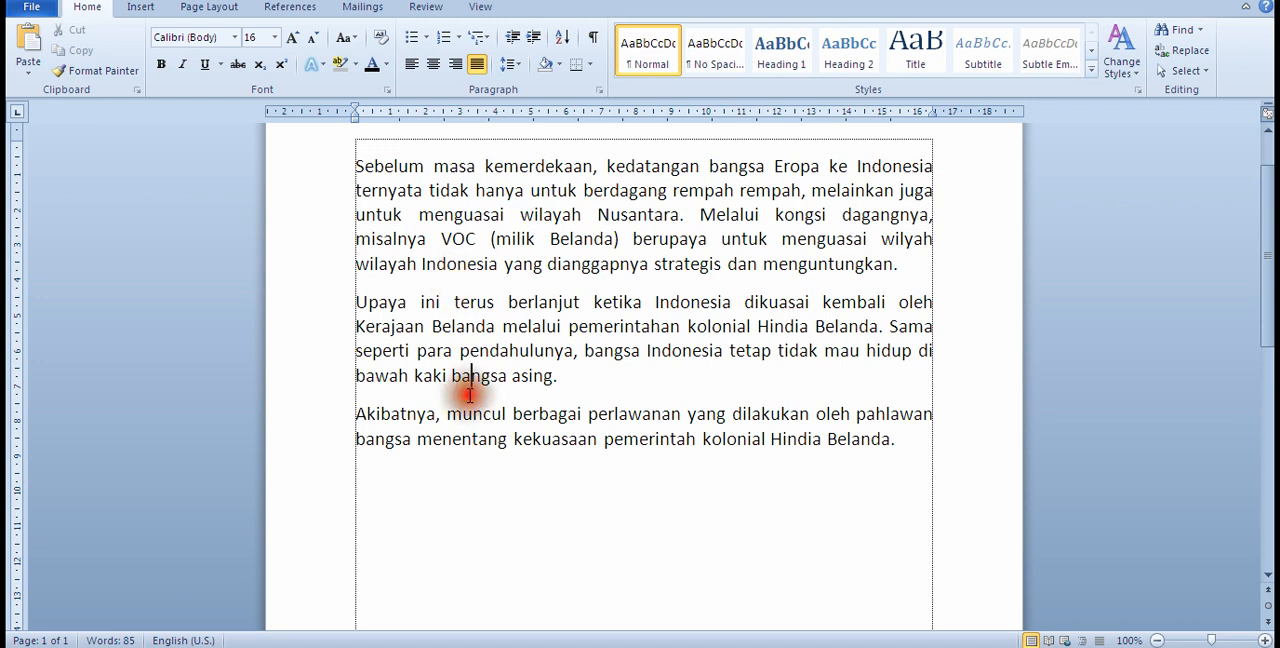
click(477, 278)
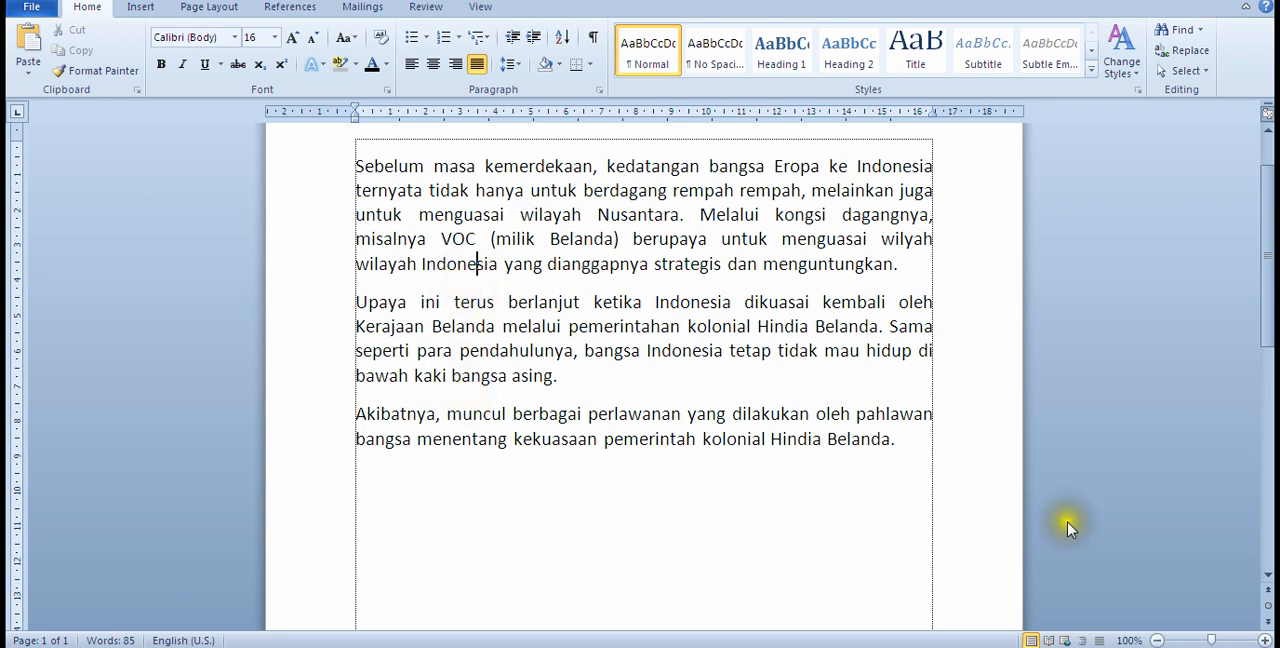
Step: Select all three paragraphs and set their spacing before and after to 20 pt
drag(900, 440, 398, 166)
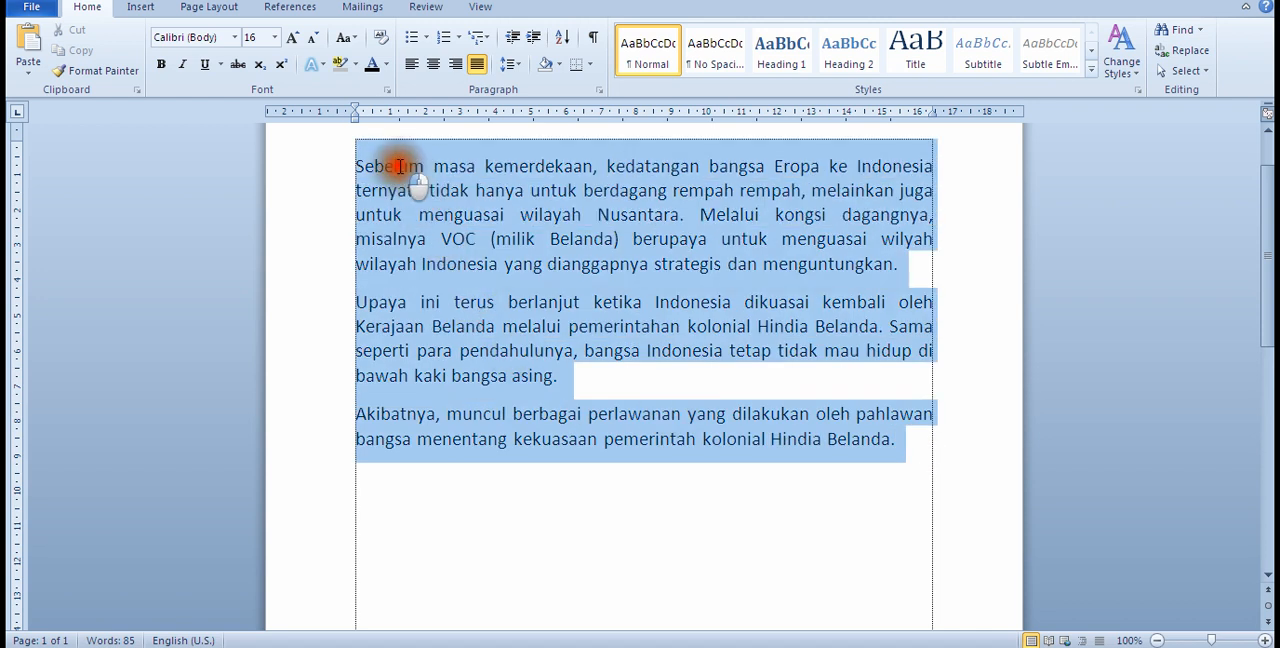
scroll(690, 612, up, 2)
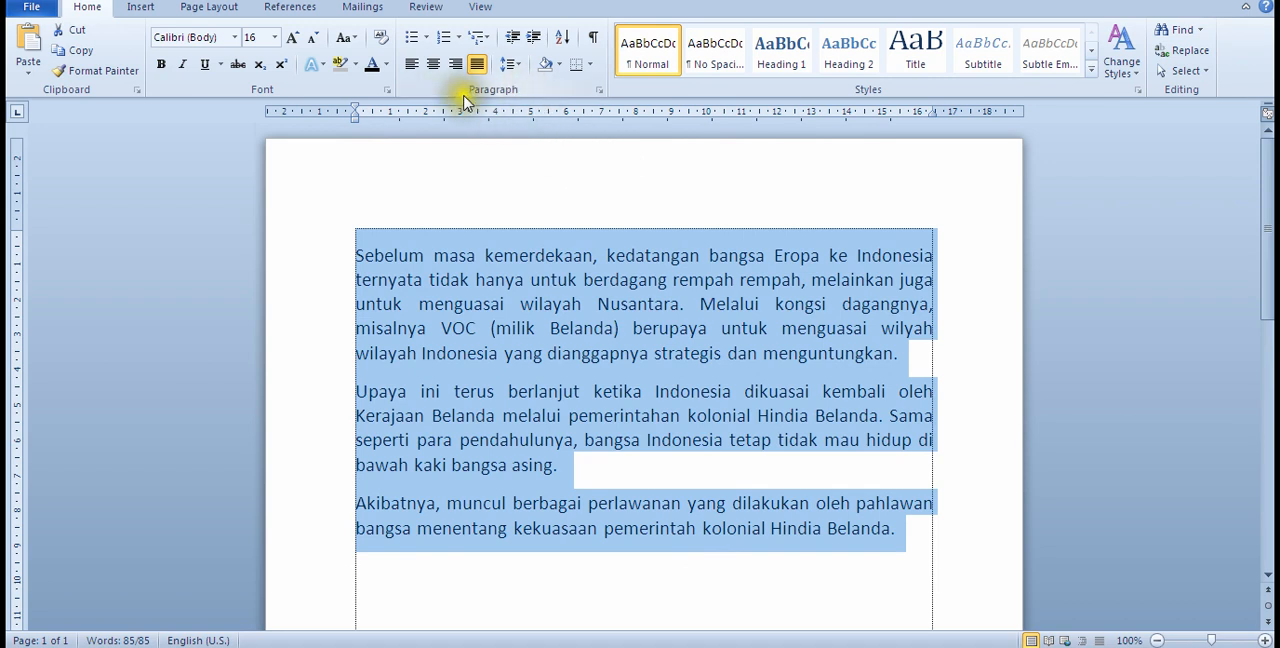
click(599, 91)
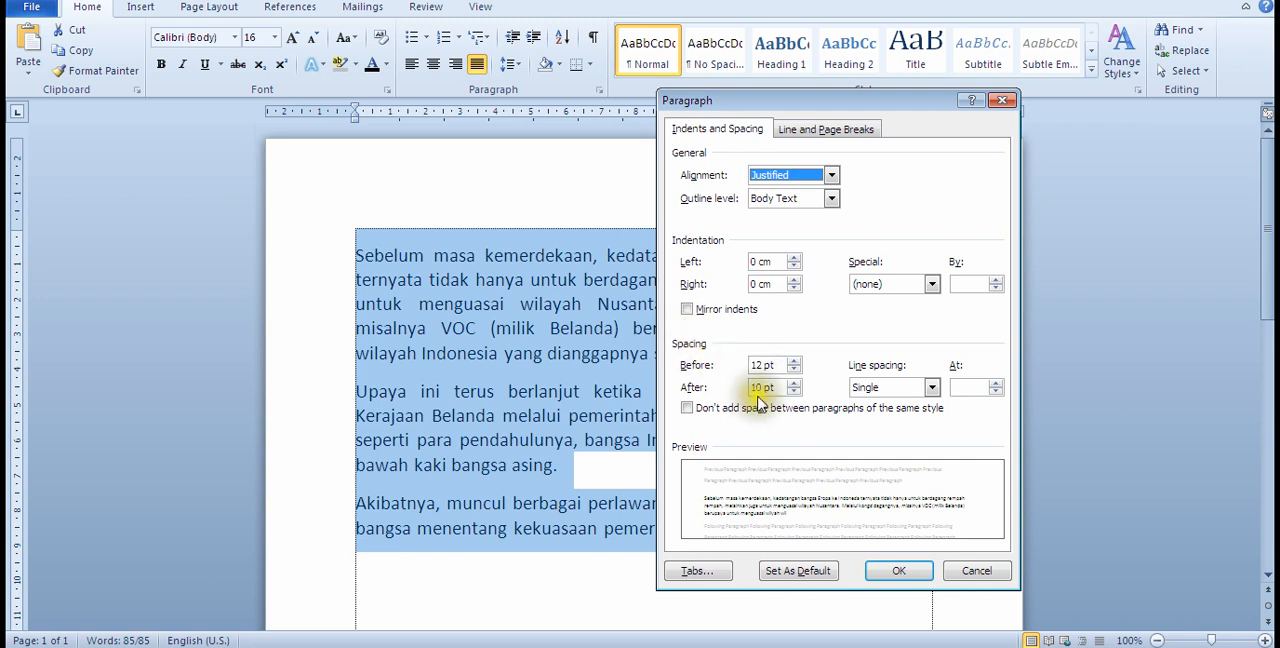
drag(766, 365, 737, 365)
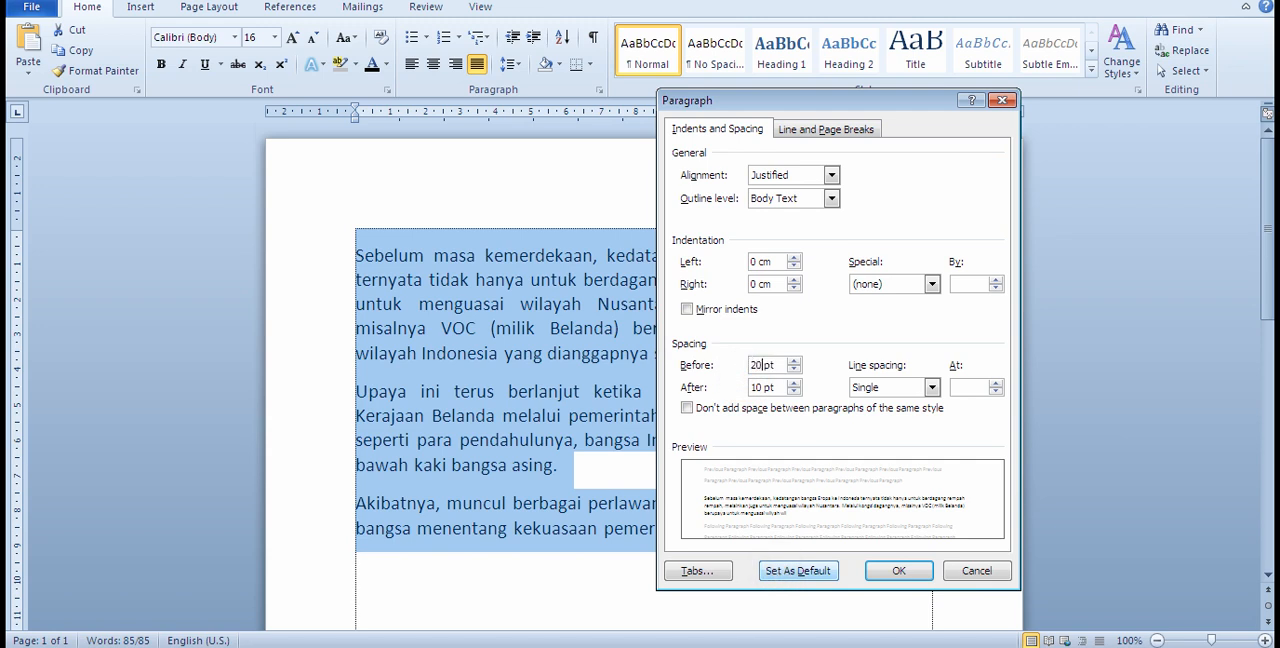
key(Tab)
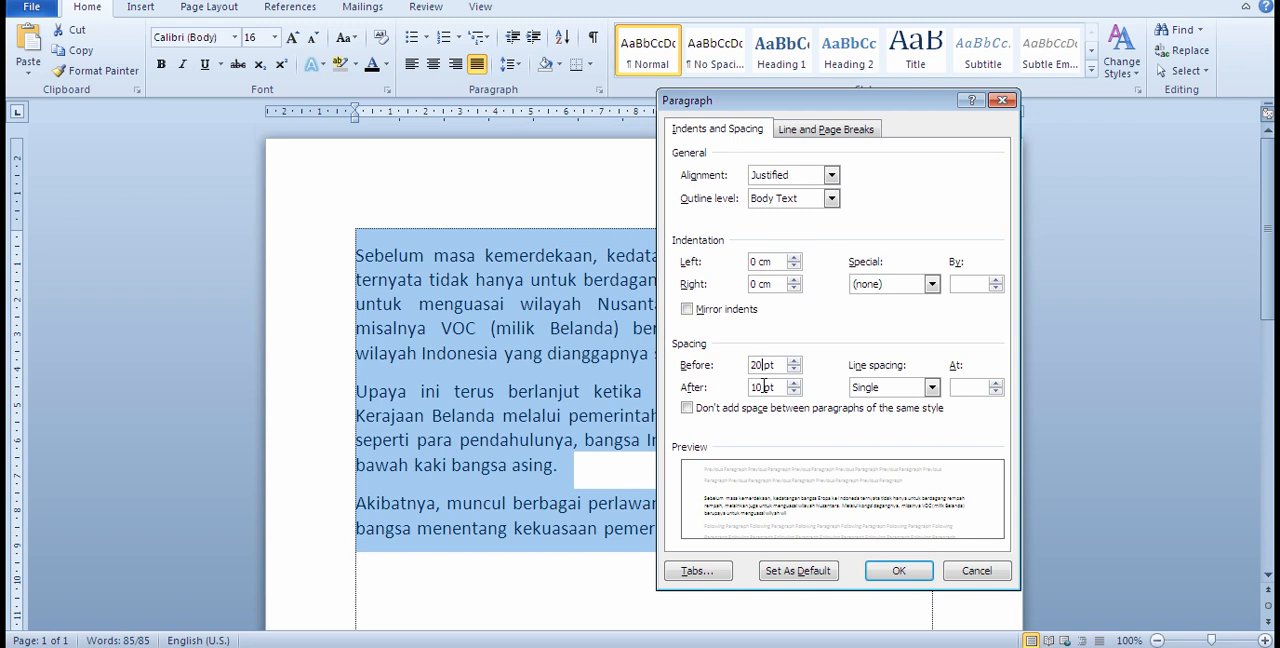
drag(765, 387, 727, 388)
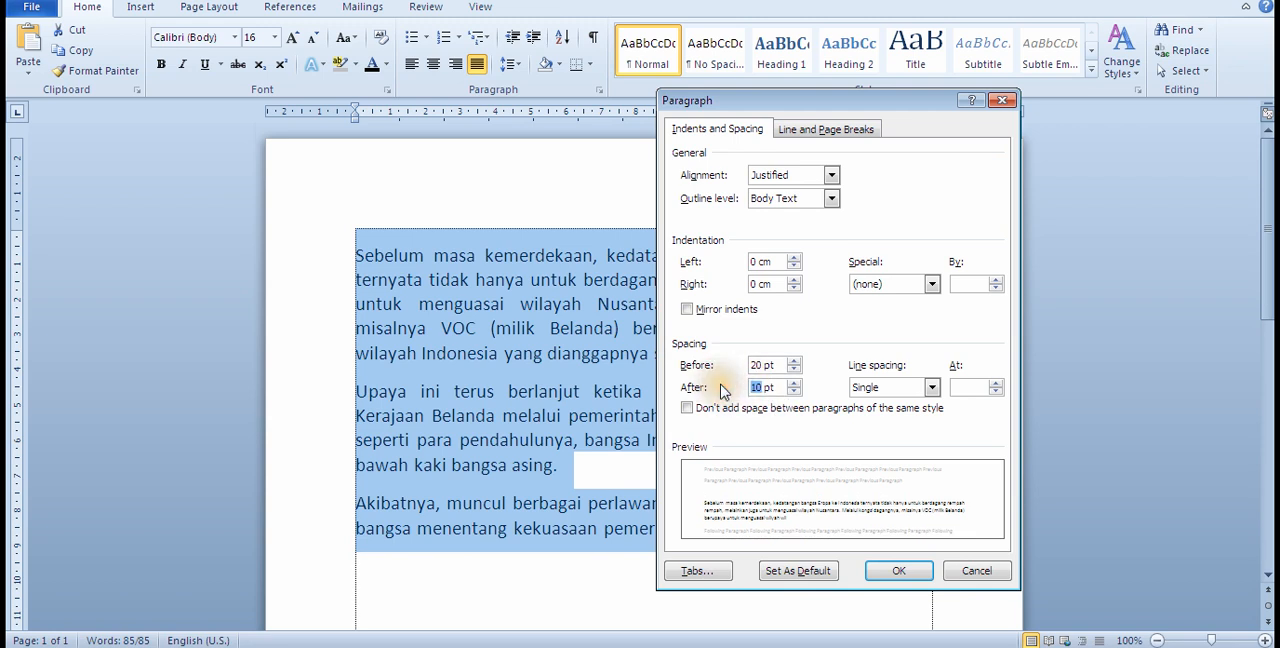
text(20)
click(899, 570)
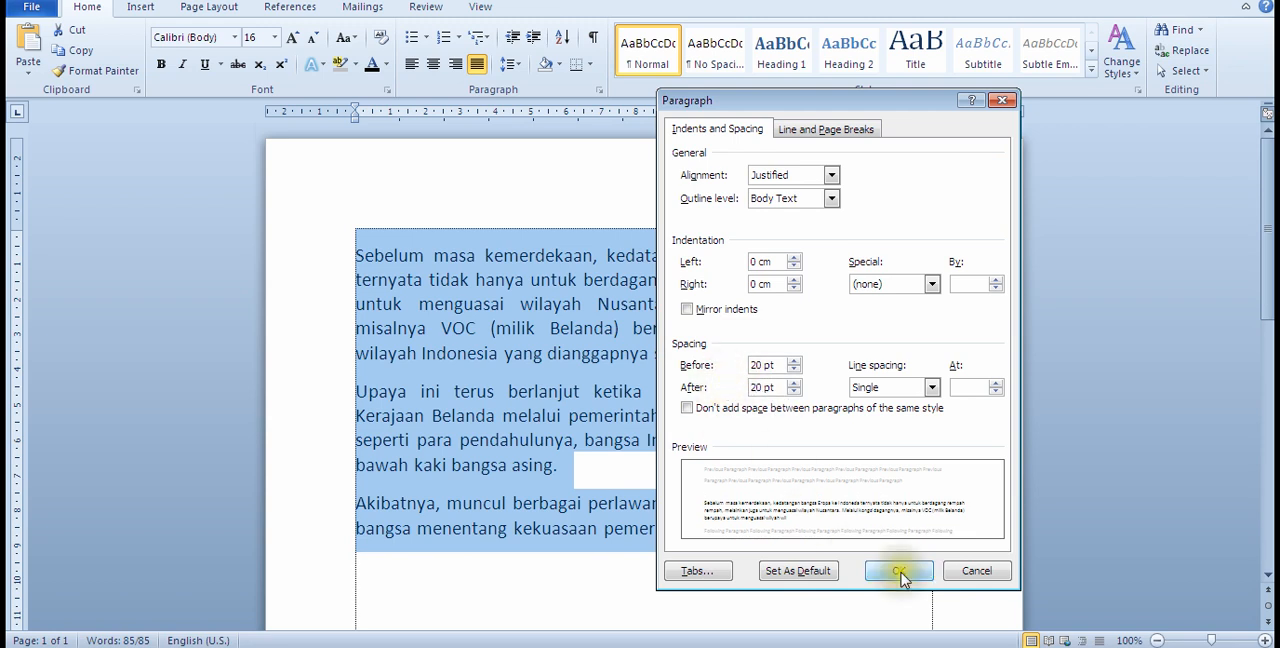
click(370, 388)
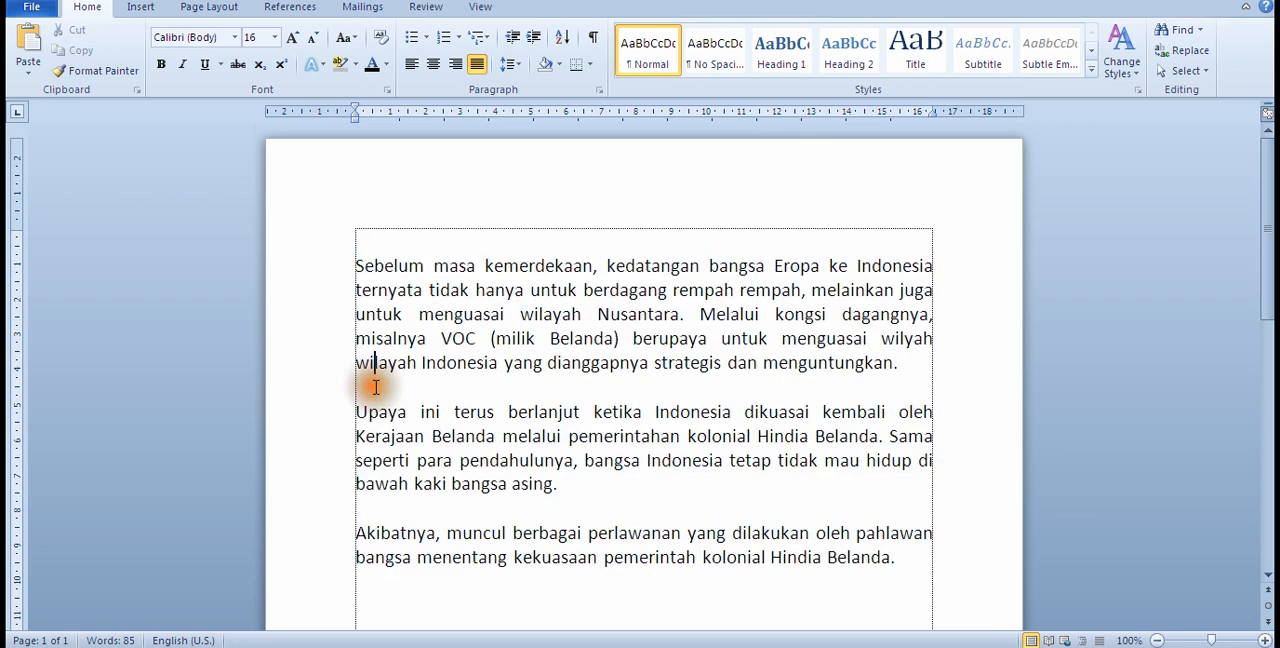
click(394, 512)
click(400, 400)
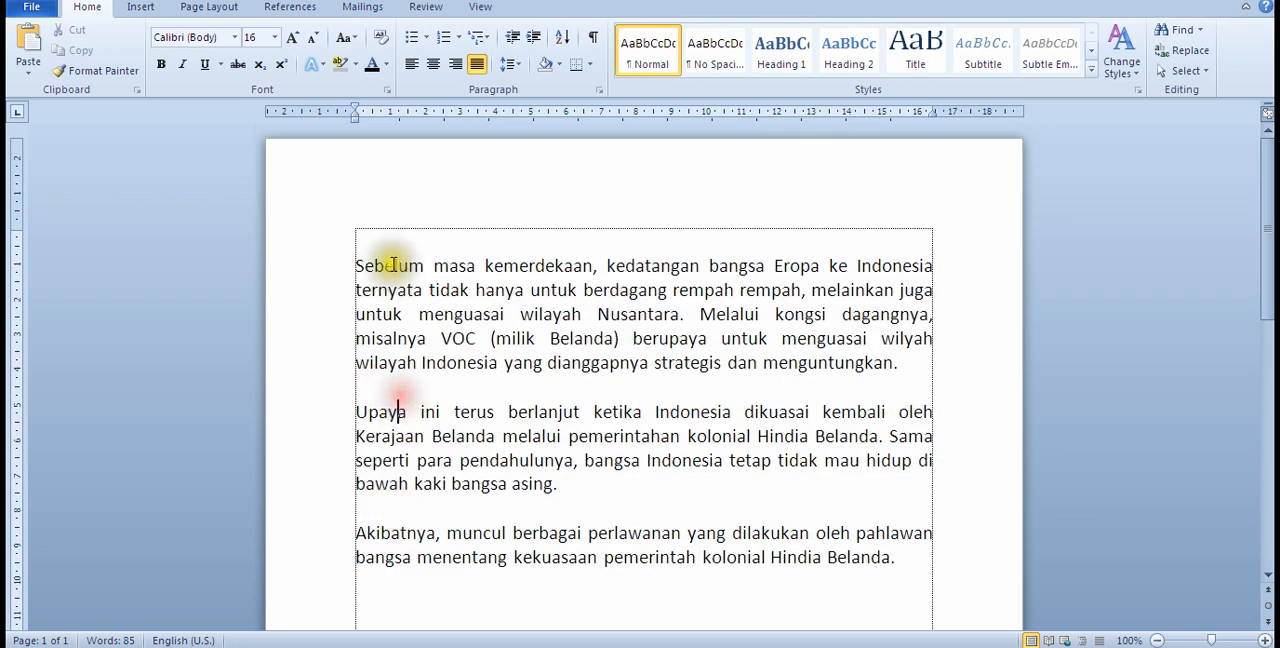
click(392, 248)
click(390, 380)
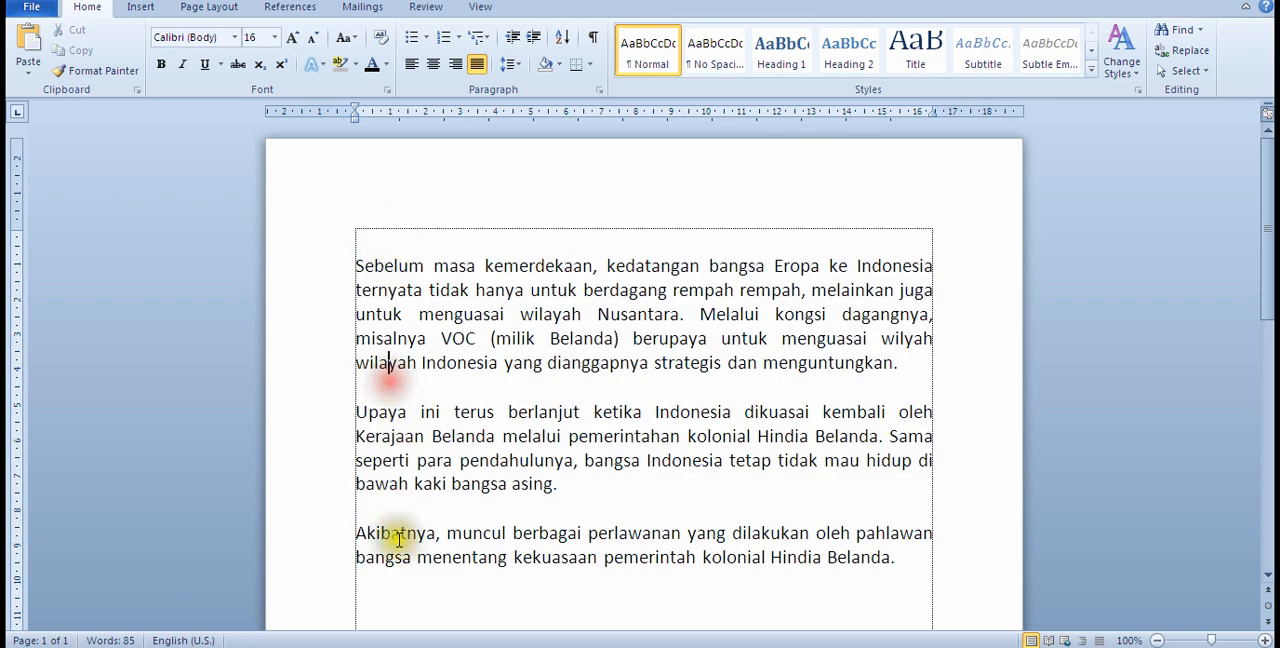
click(397, 505)
Step: Set the spacing before and after all three paragraphs to 30 pt and clear the selection
click(898, 561)
drag(898, 560, 329, 271)
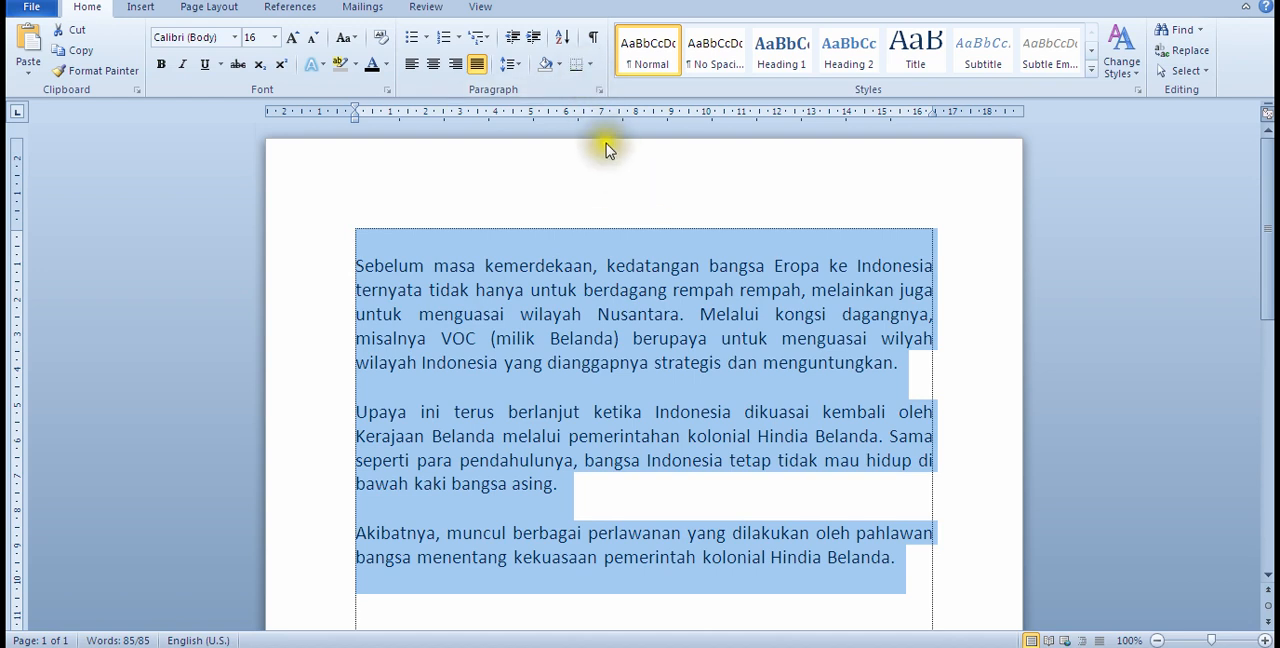
click(599, 90)
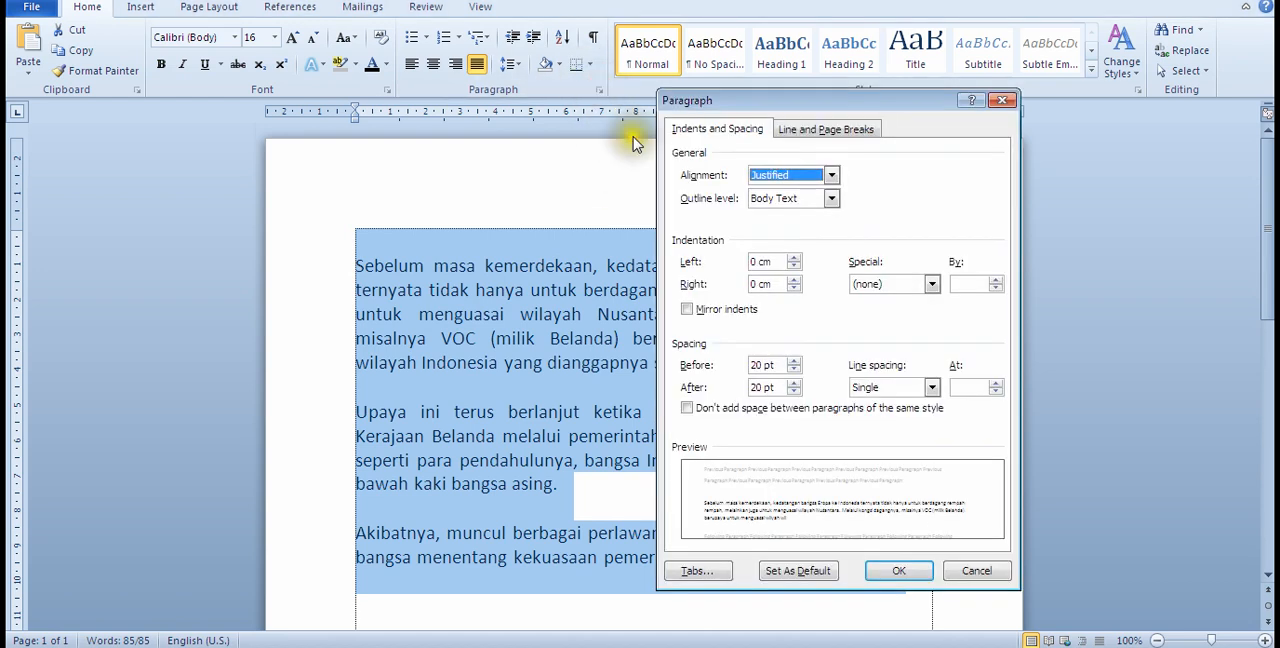
drag(761, 364, 716, 398)
click(763, 385)
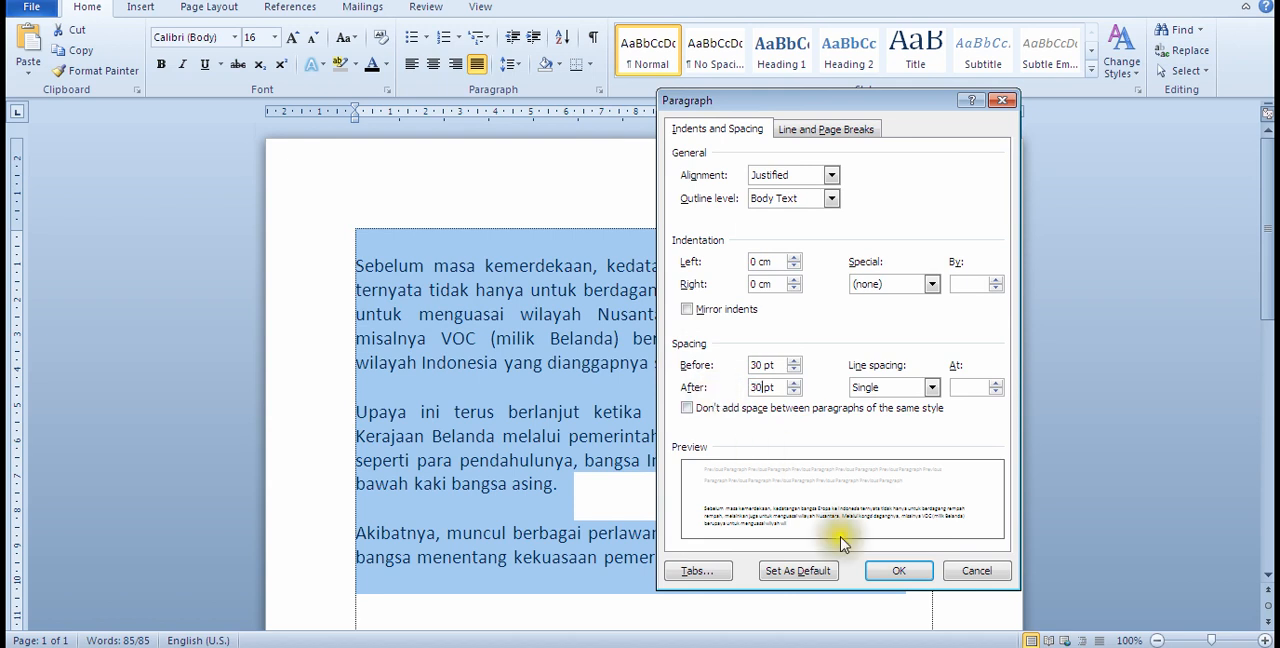
click(880, 572)
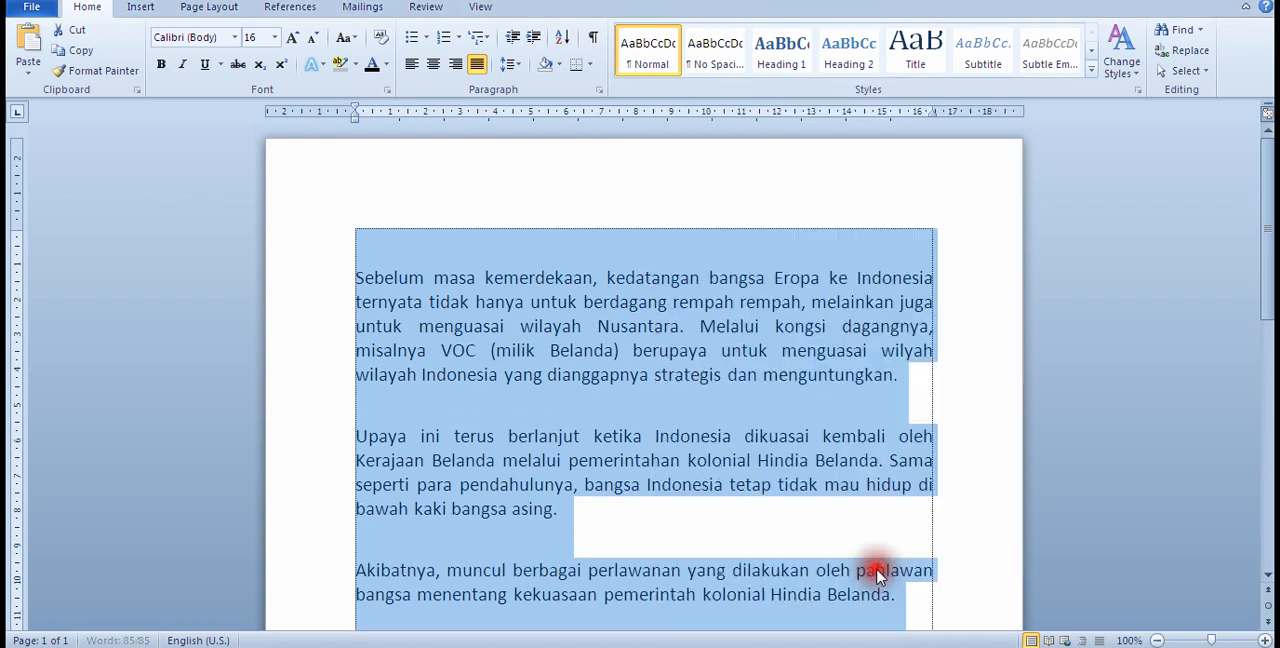
click(637, 384)
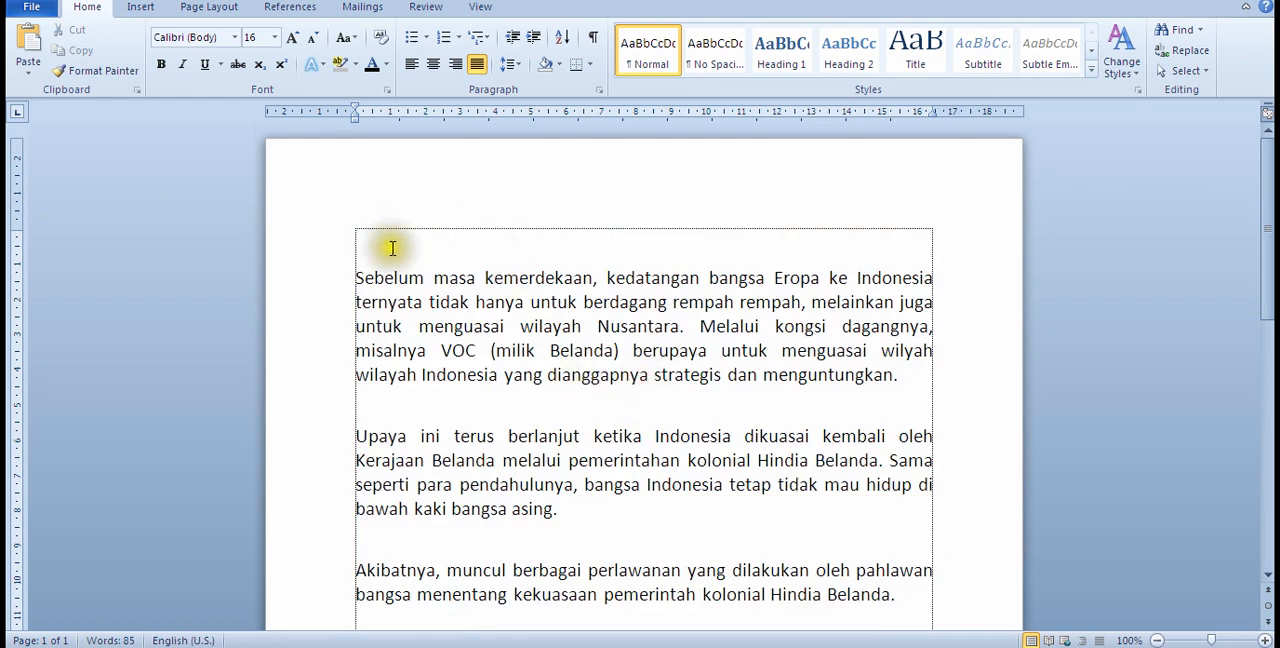
scroll(489, 323, down, 2)
click(475, 323)
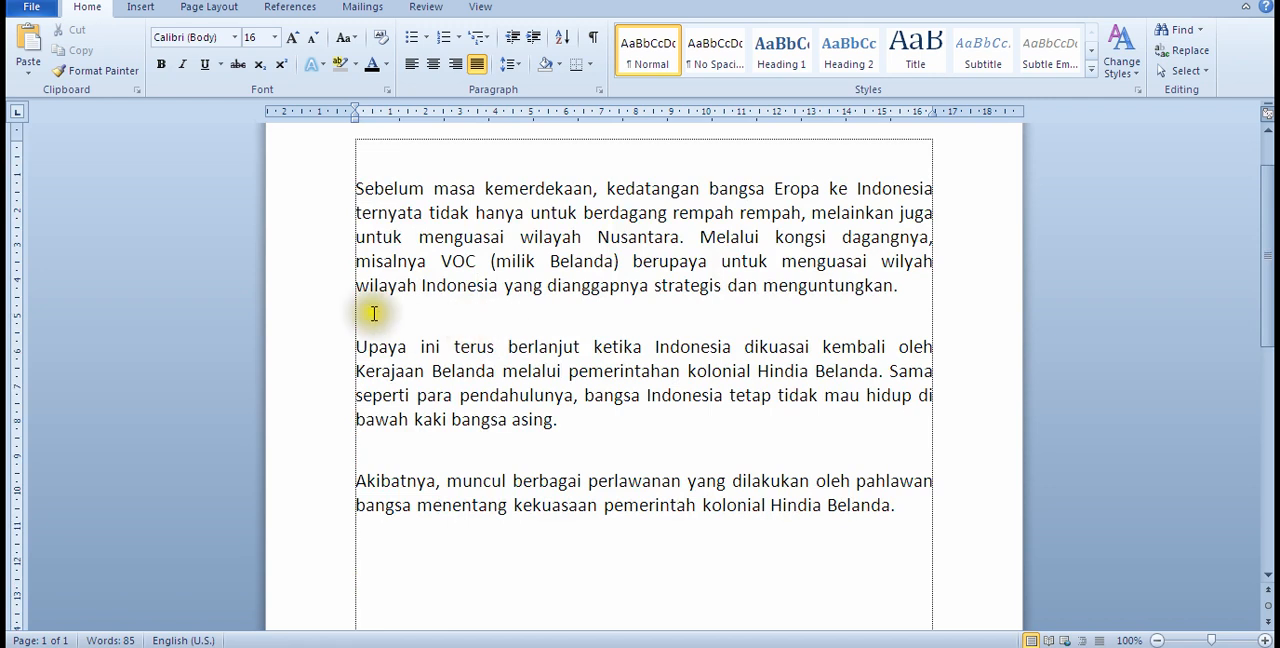
scroll(578, 250, up, 2)
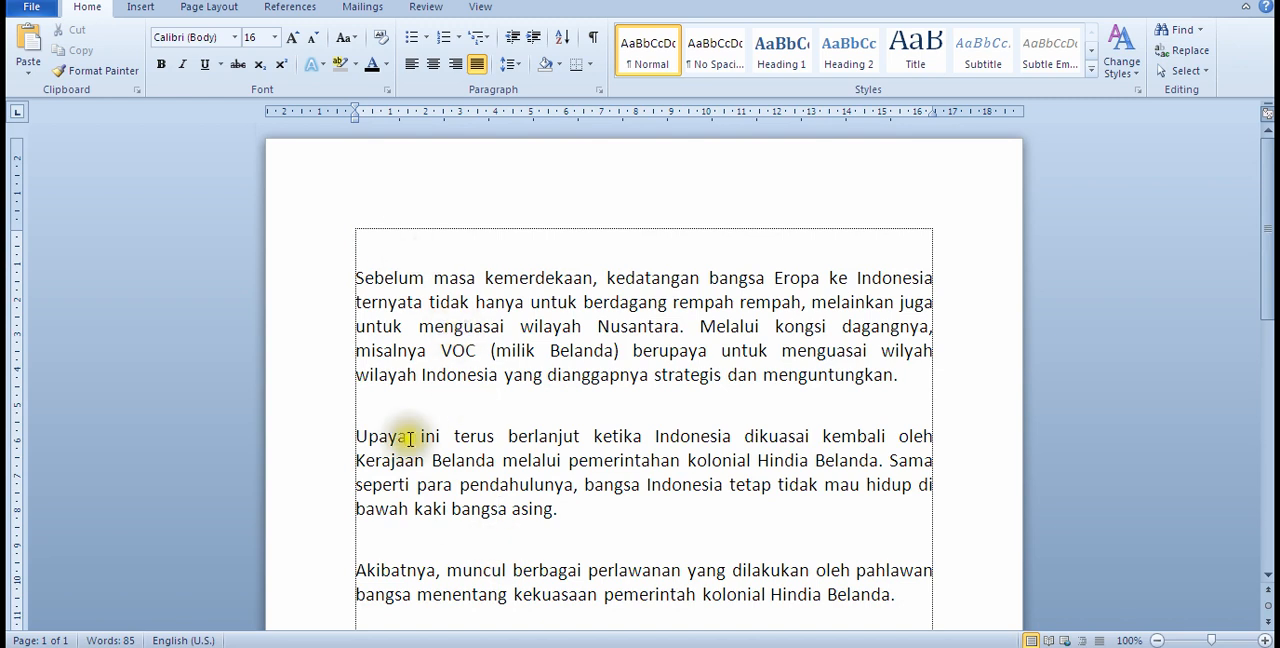
scroll(490, 568, down, 2)
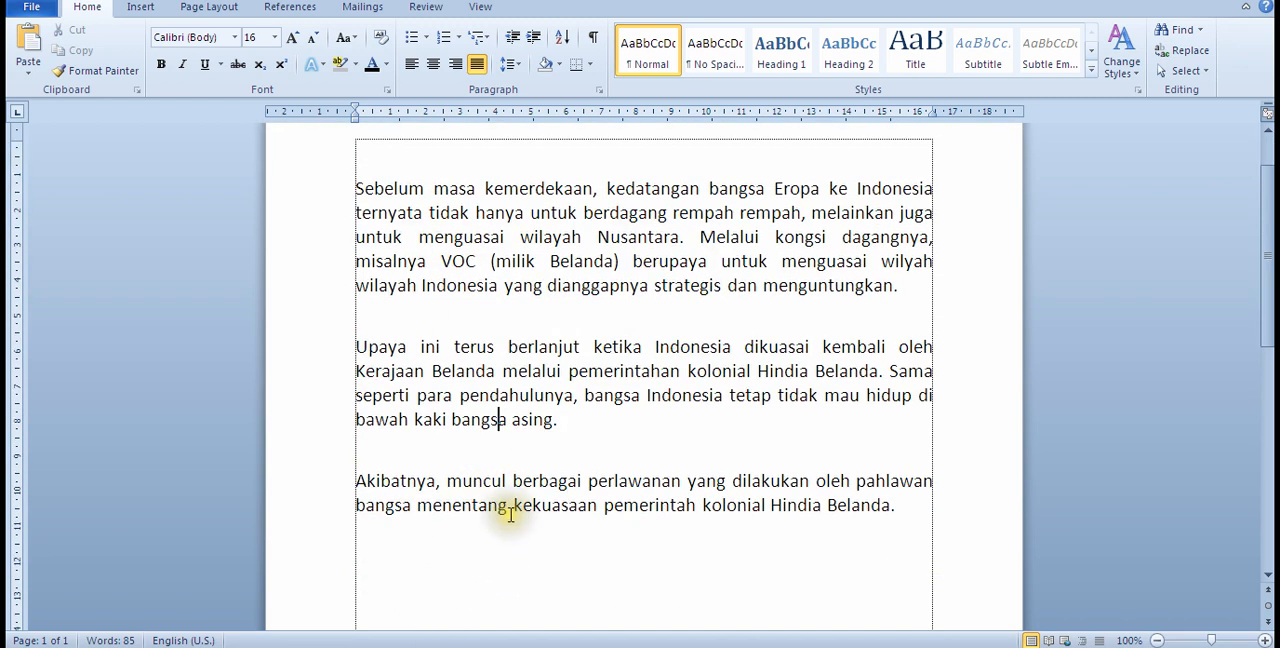
scroll(625, 453, up, 2)
scroll(580, 490, down, 4)
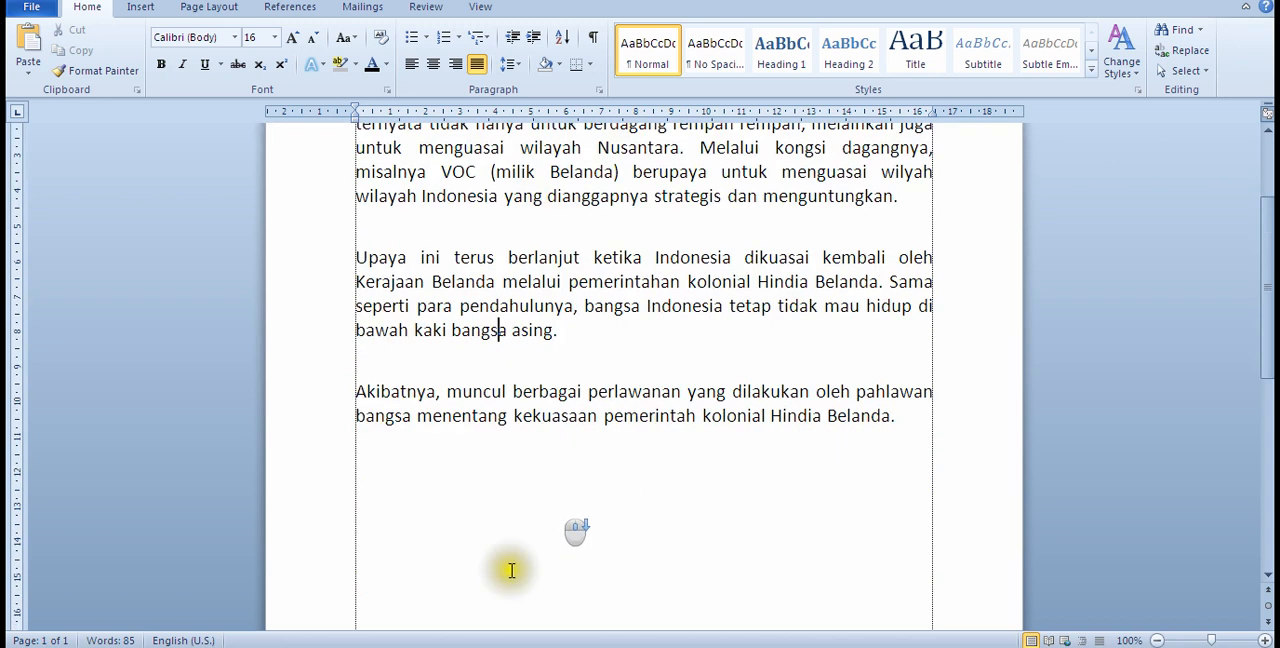
Step: Switch to the belajar file in Notepad, review its list of lesson topics and return to the Word document
click(280, 647)
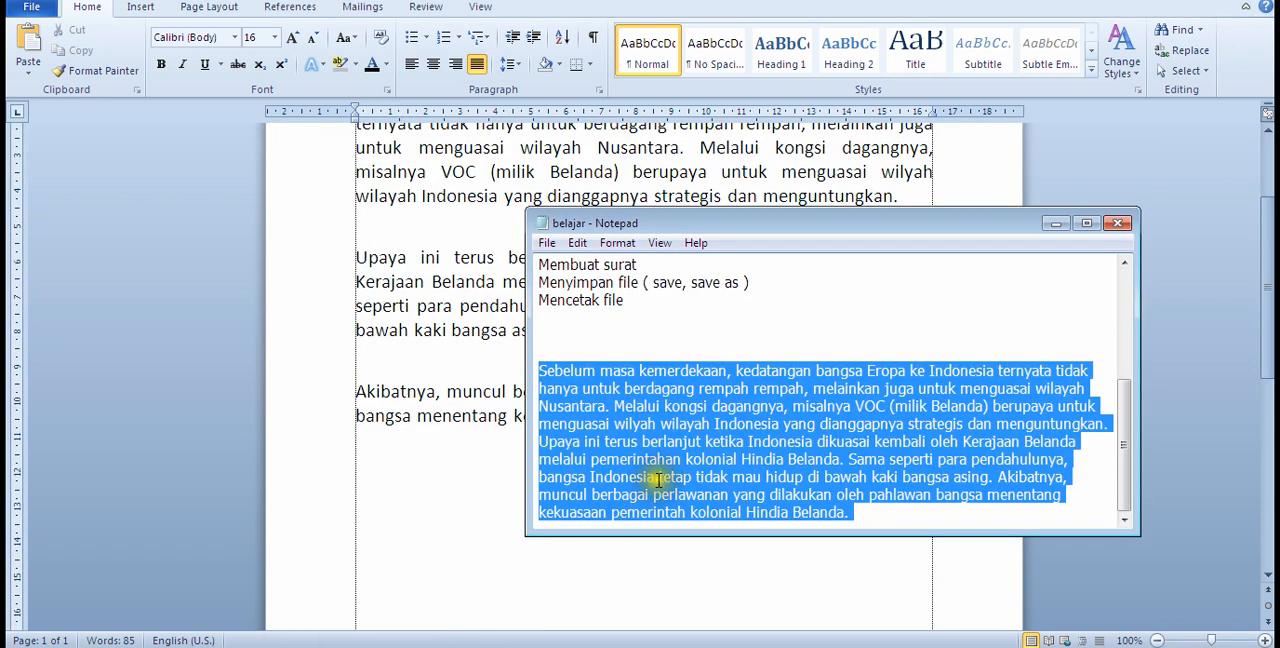
scroll(668, 425, up, 4)
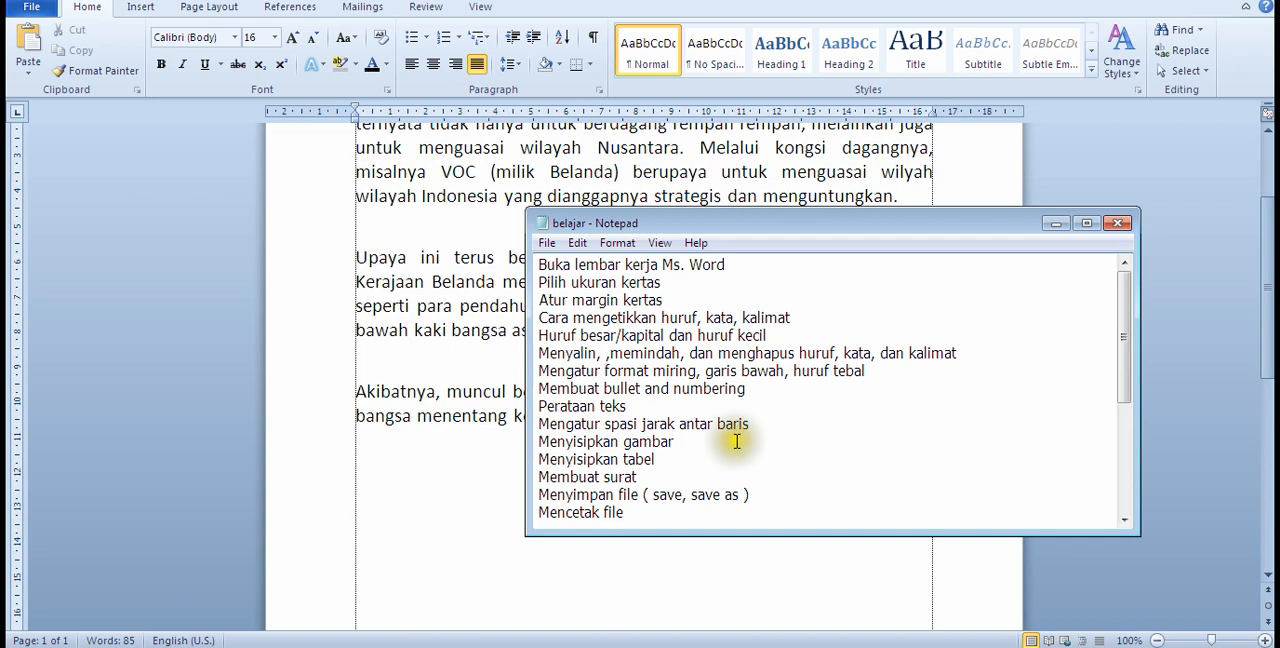
click(453, 440)
scroll(465, 440, up, 3)
scroll(470, 440, up, 1)
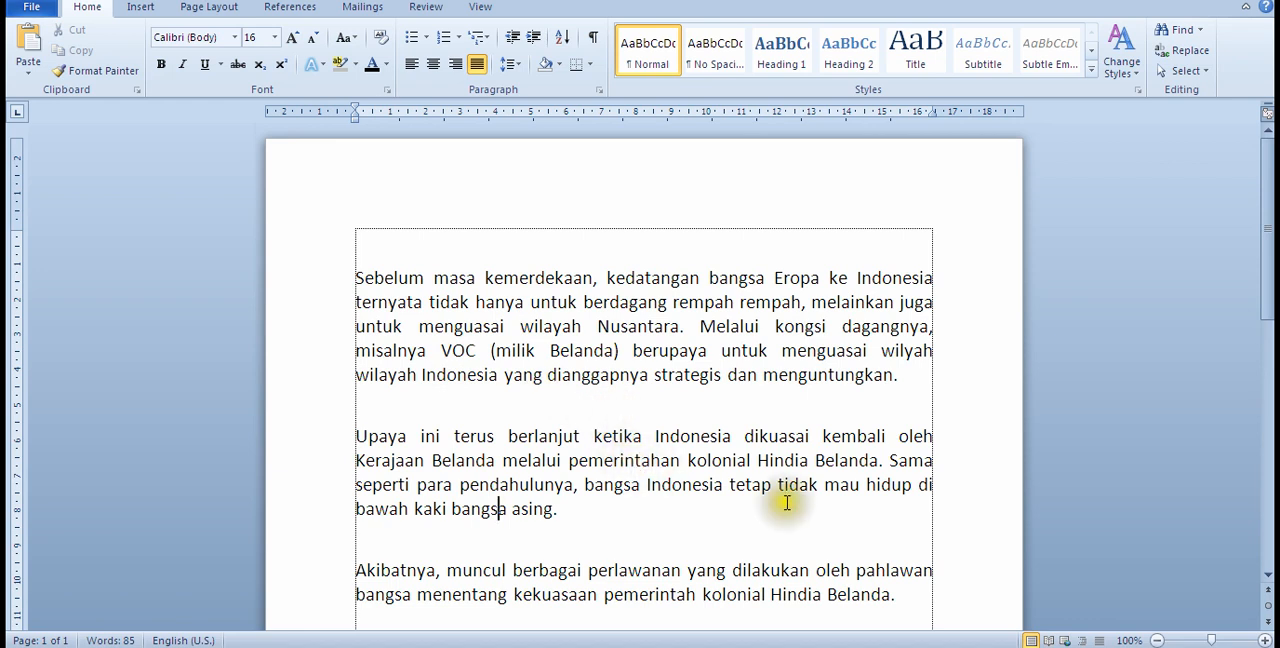
Step: Insert the picture IMG-20221231-WA0013 from the Documents library on a new line after the first paragraph
click(915, 377)
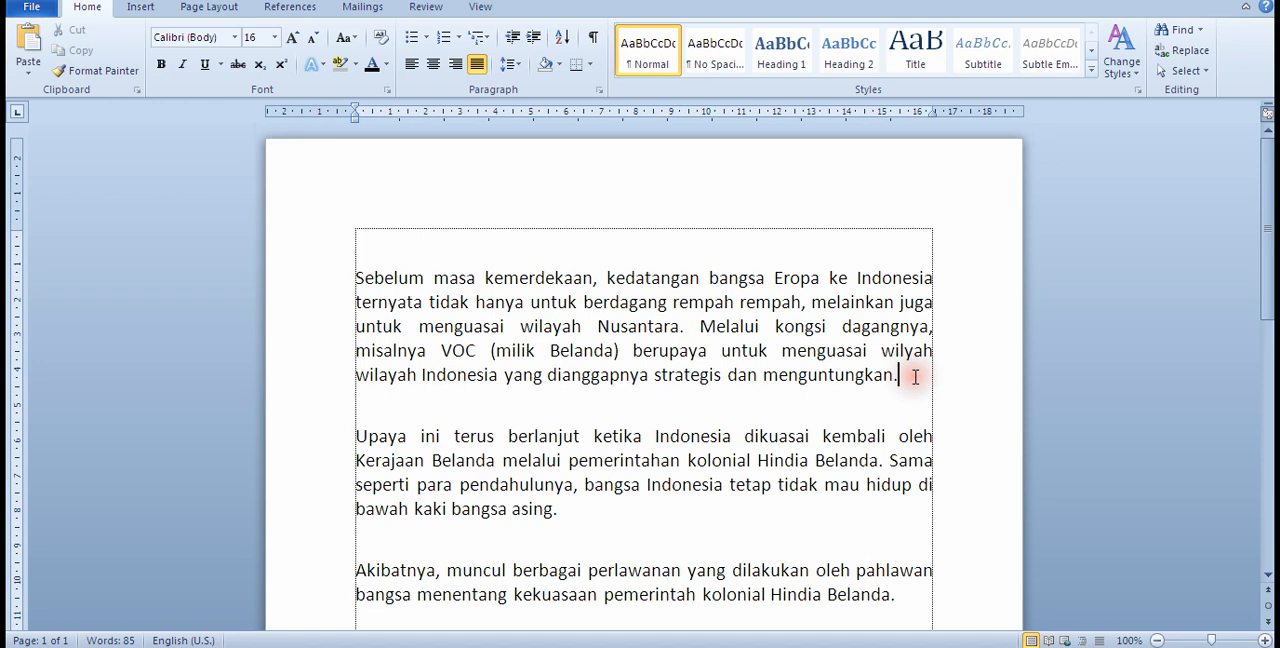
key(Return)
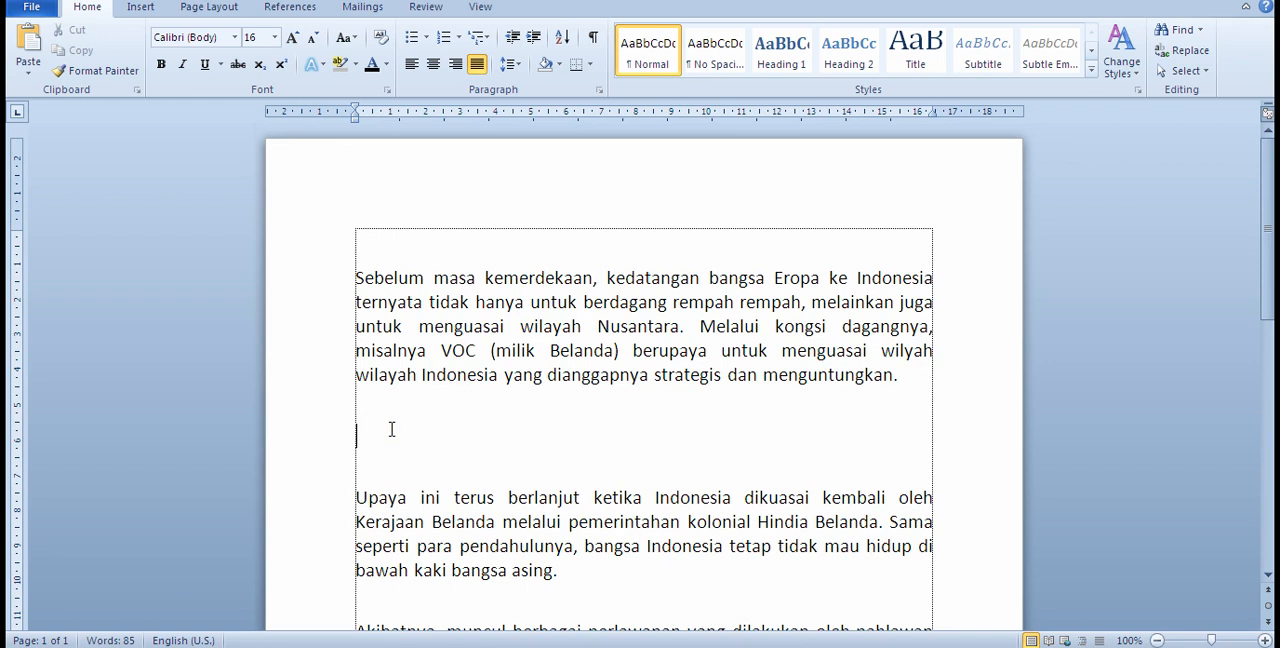
click(140, 10)
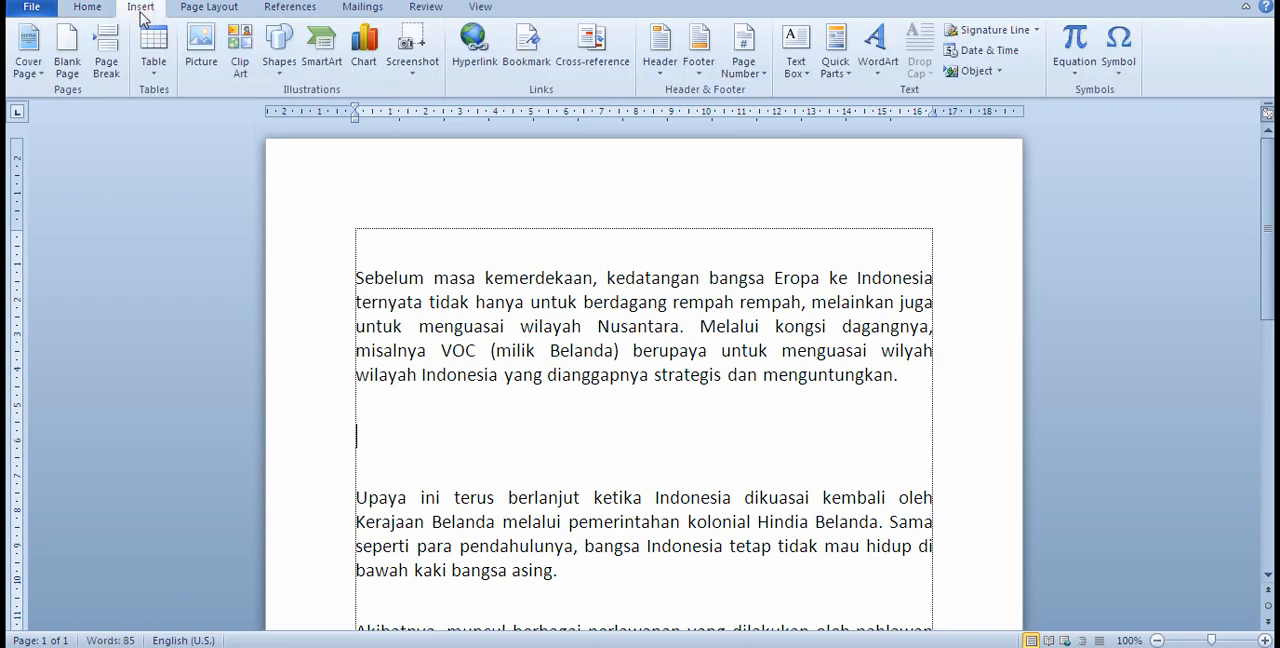
click(209, 55)
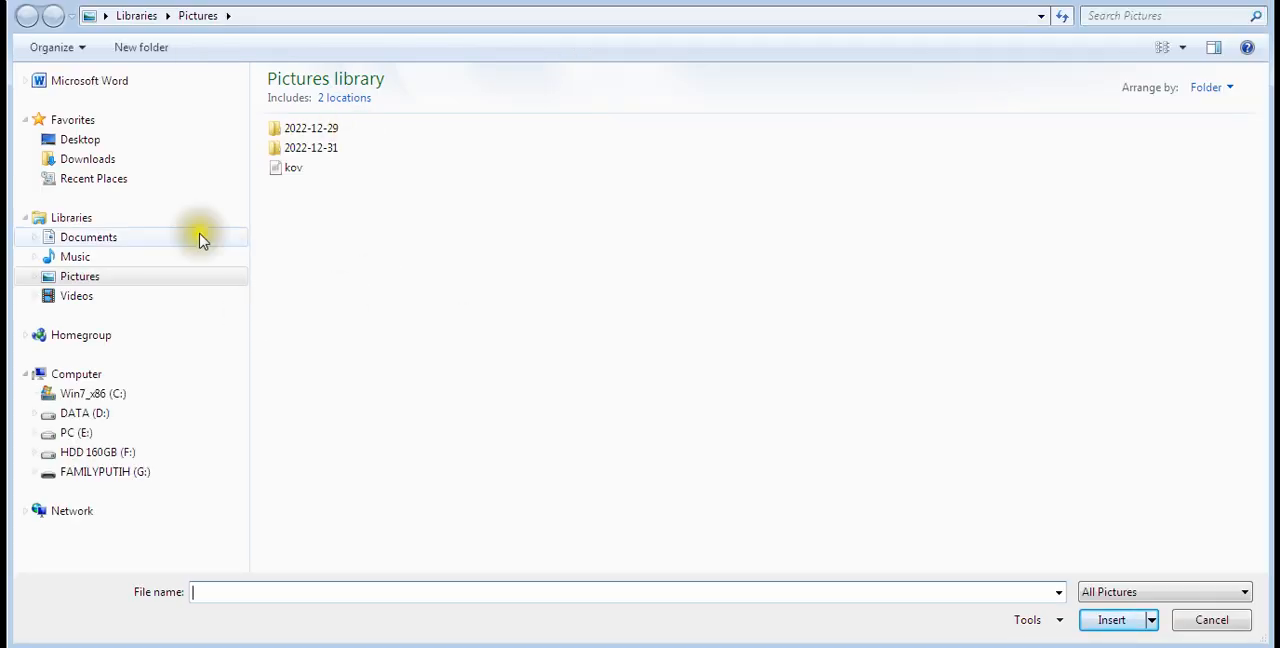
click(90, 246)
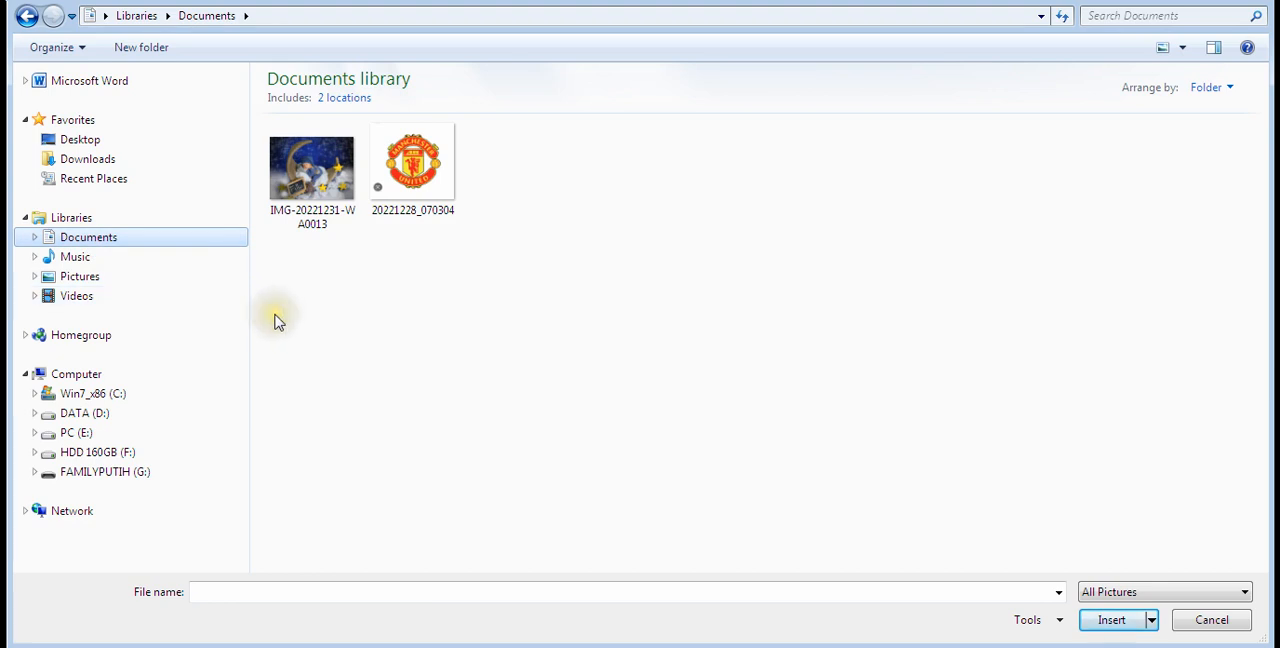
click(312, 188)
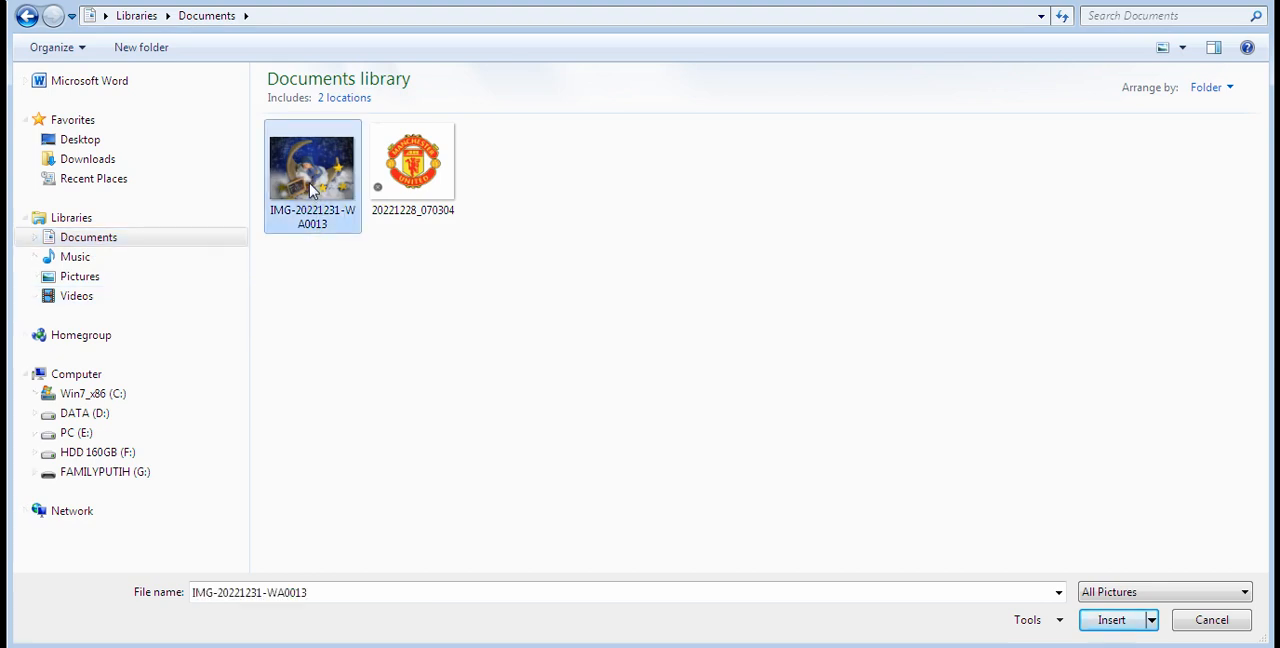
click(1110, 621)
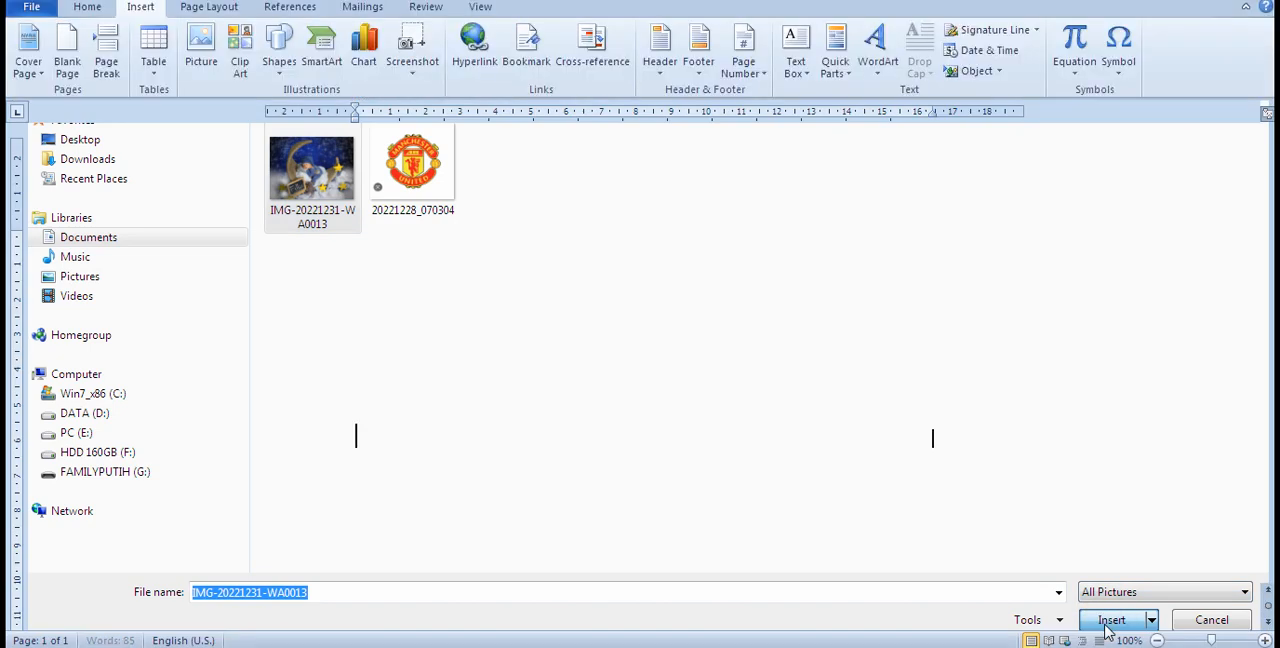
Step: Shrink the inserted picture to about 5,26 cm high and 7,01 cm wide
scroll(1031, 560, down, 4)
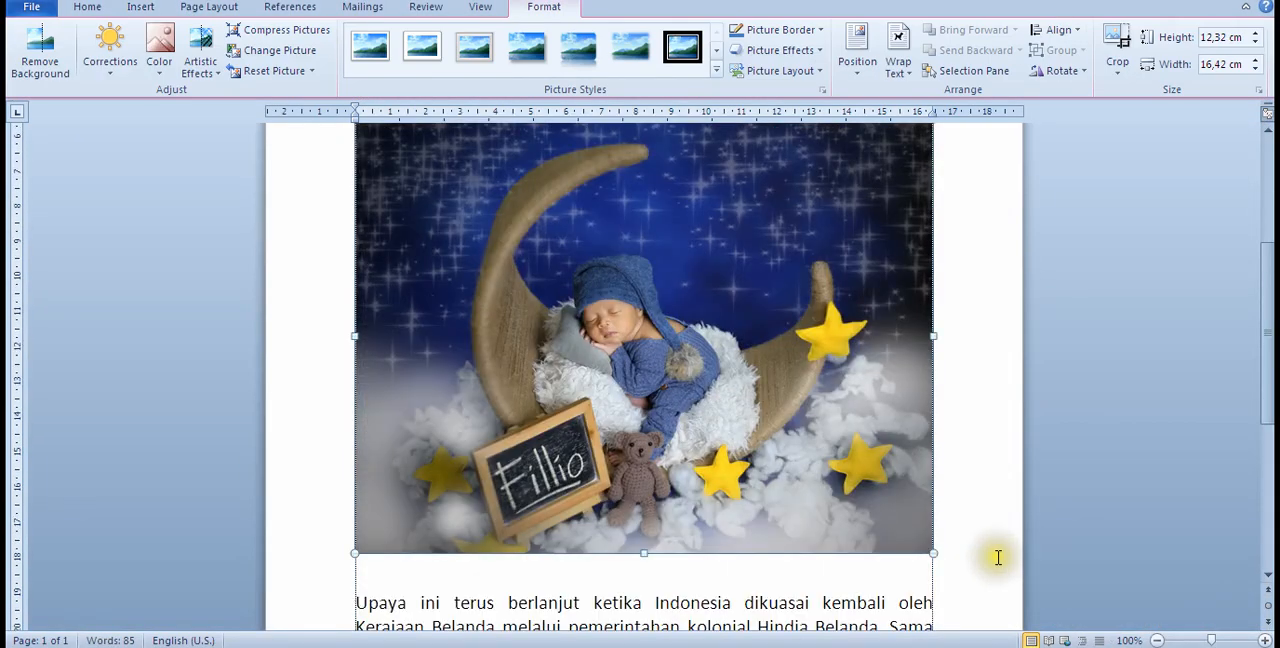
scroll(1008, 571, up, 3)
scroll(901, 607, down, 2)
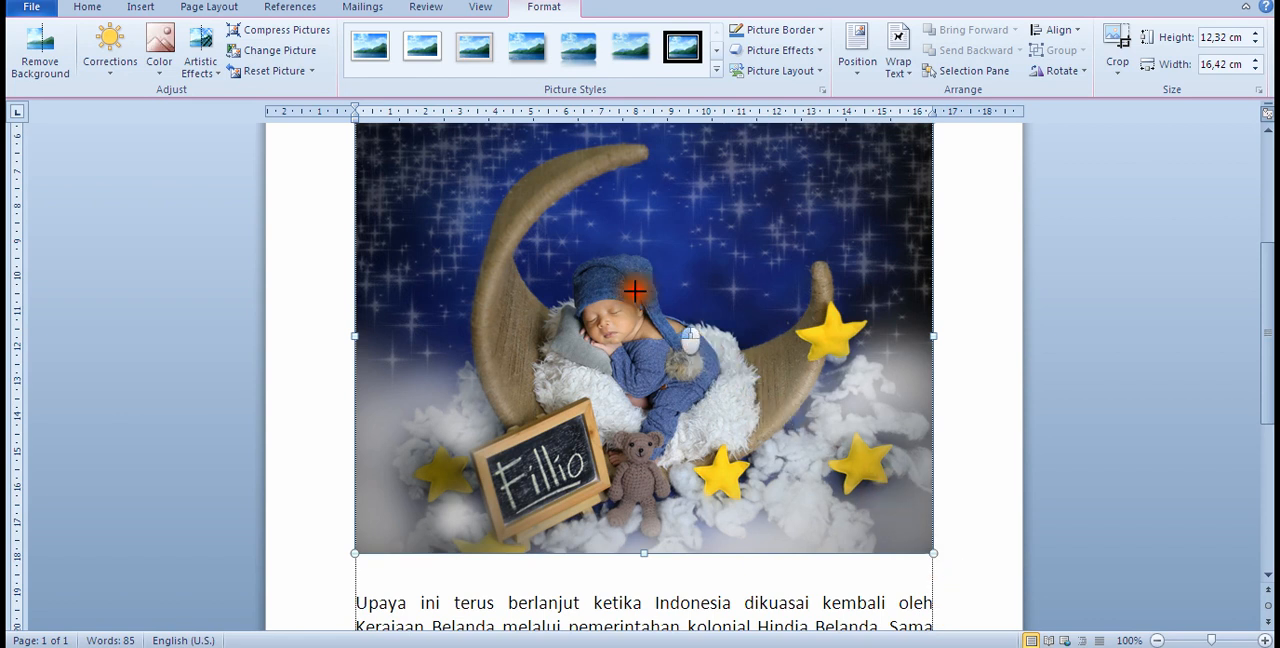
key(ctrl+z)
scroll(748, 391, up, 3)
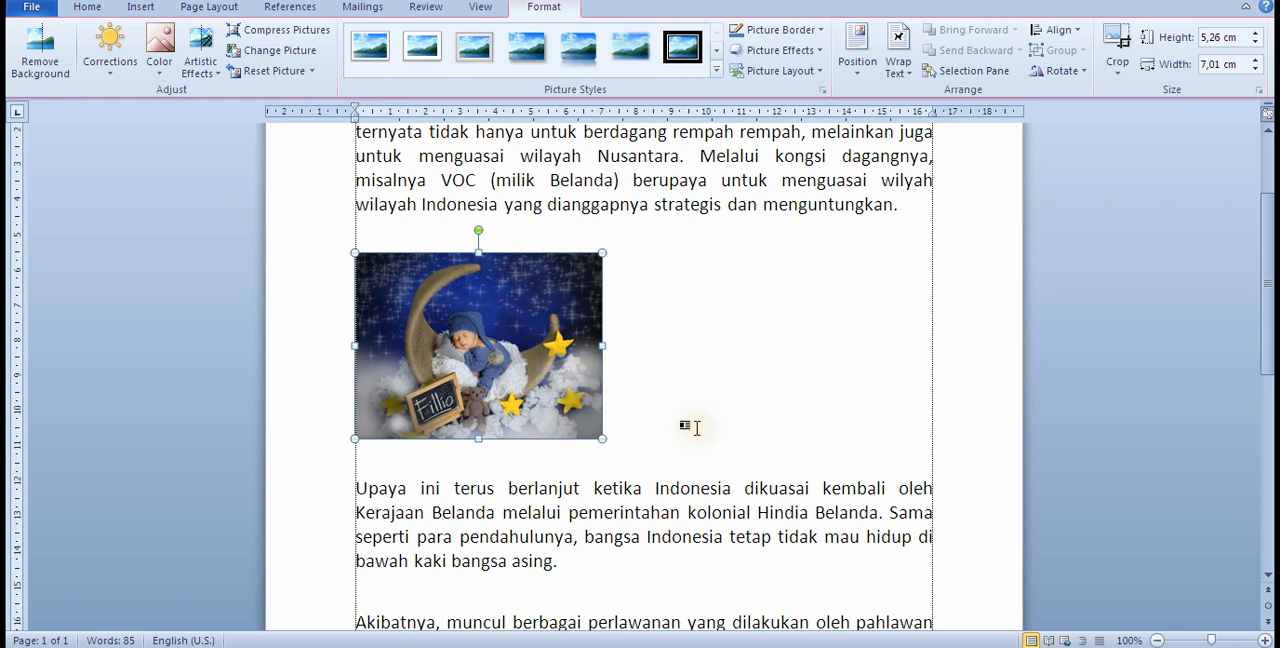
click(762, 449)
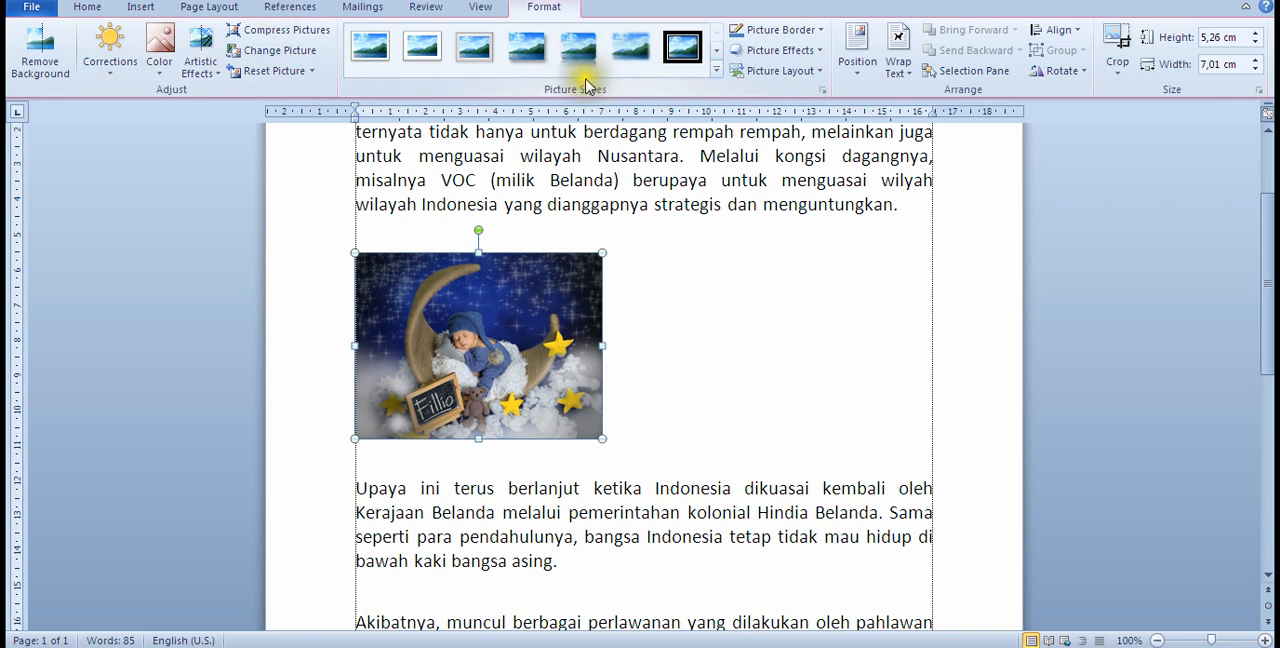
Step: Try left and right alignment on the picture and leave it centered between the margins
click(87, 10)
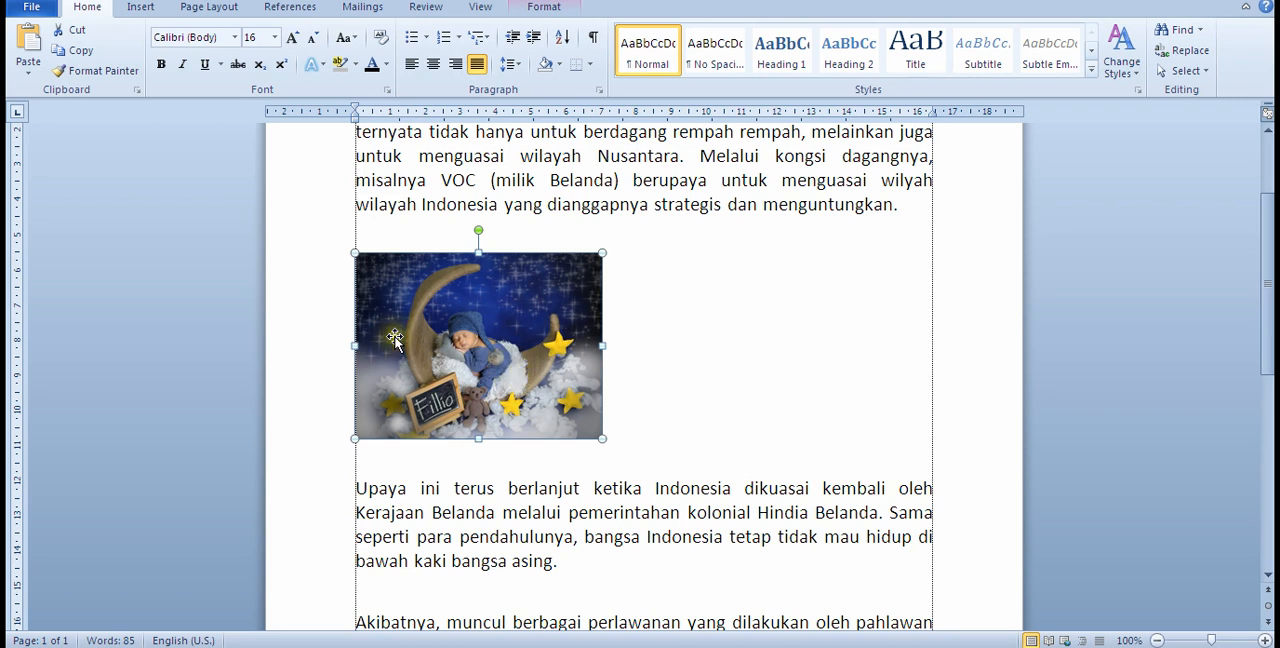
click(430, 69)
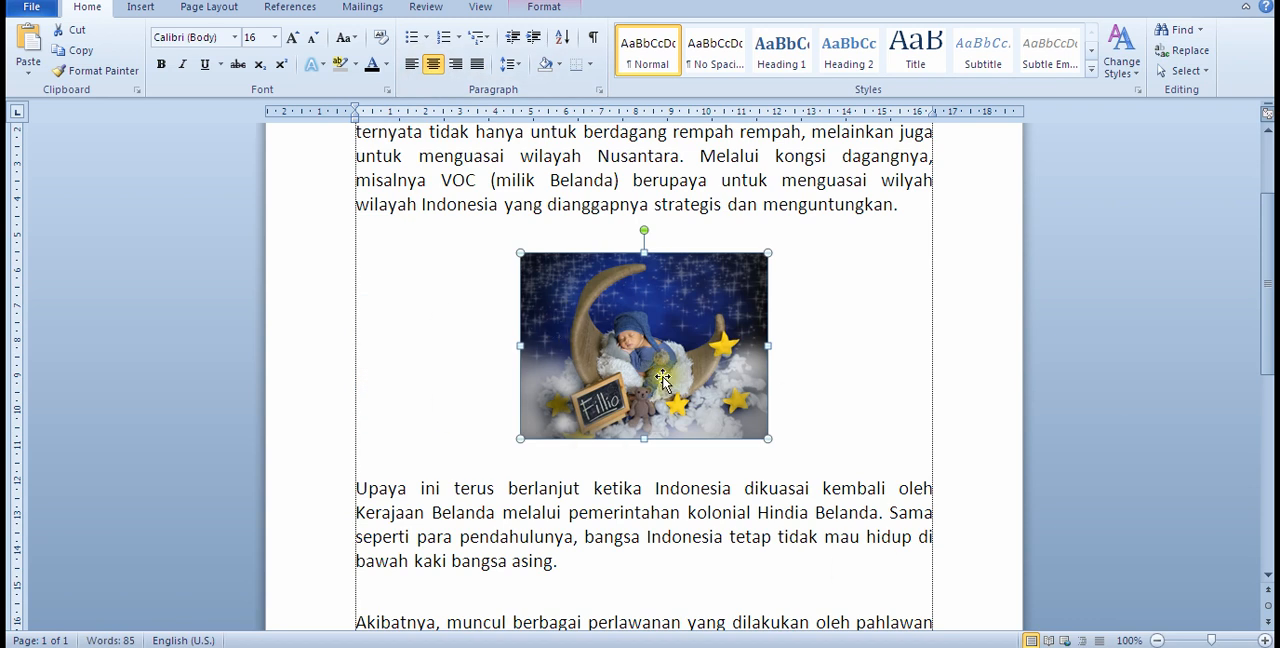
click(411, 64)
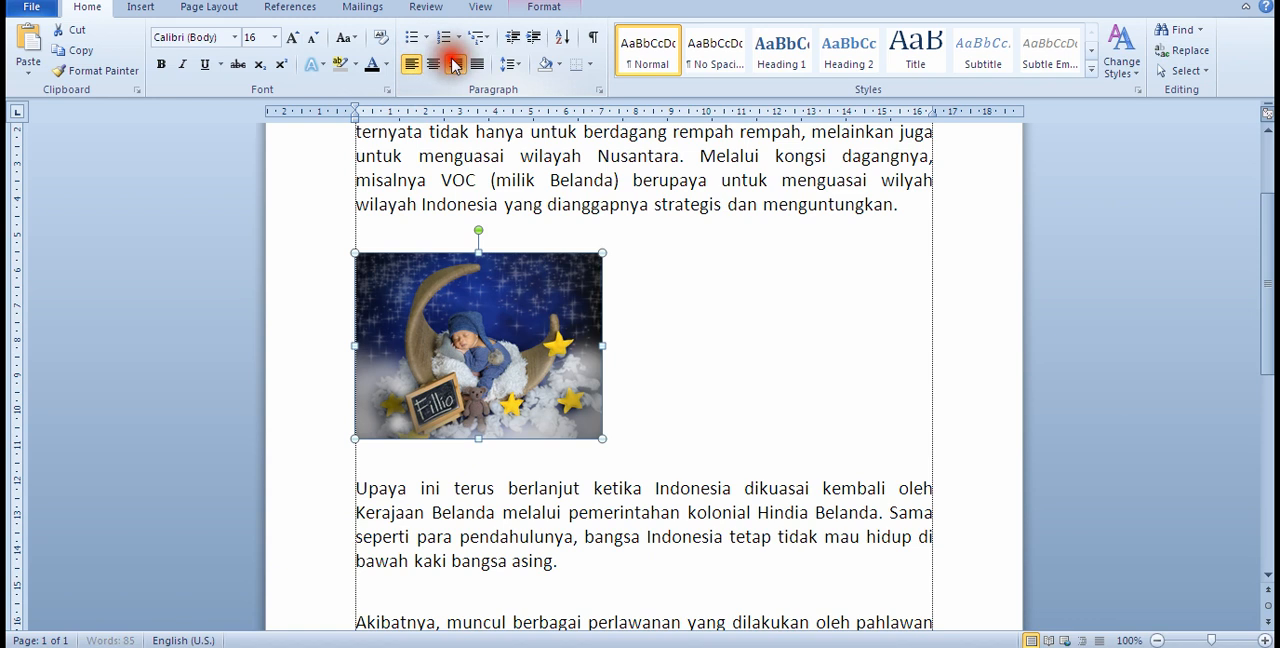
click(455, 64)
click(434, 65)
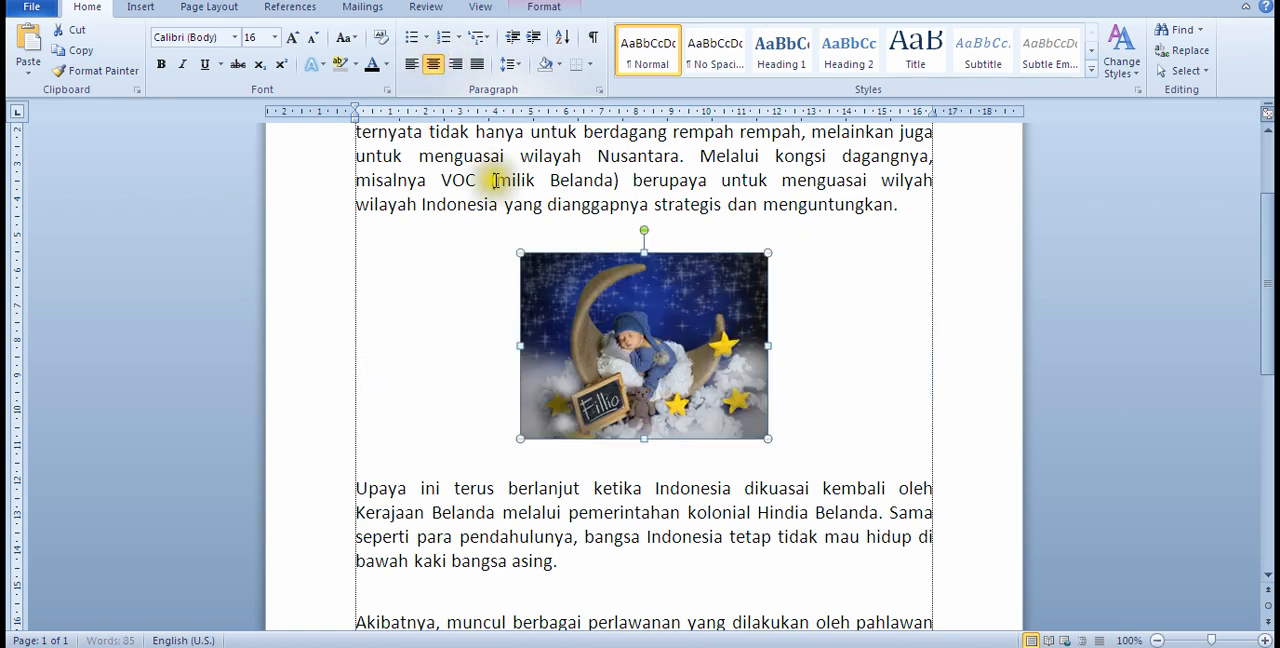
click(719, 210)
Step: Check the next lesson topic in the belajar Notepad file and go back to Word
scroll(651, 423, down, 2)
scroll(463, 558, down, 1)
key(alt+Tab)
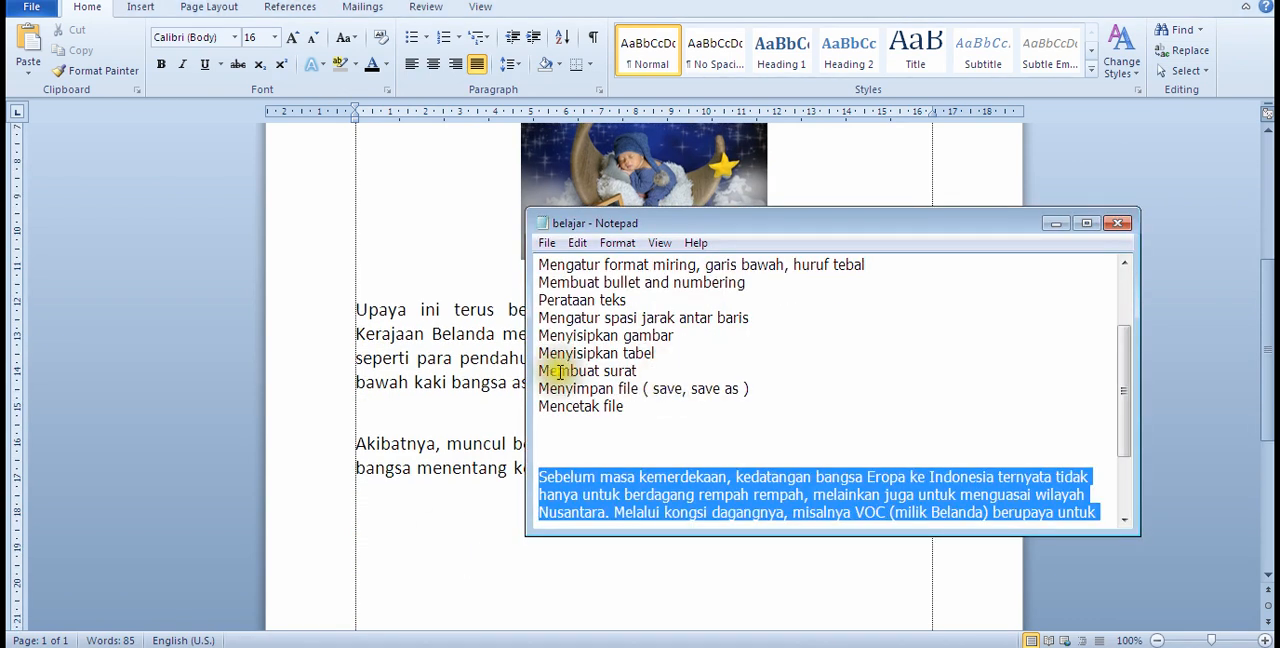
click(445, 378)
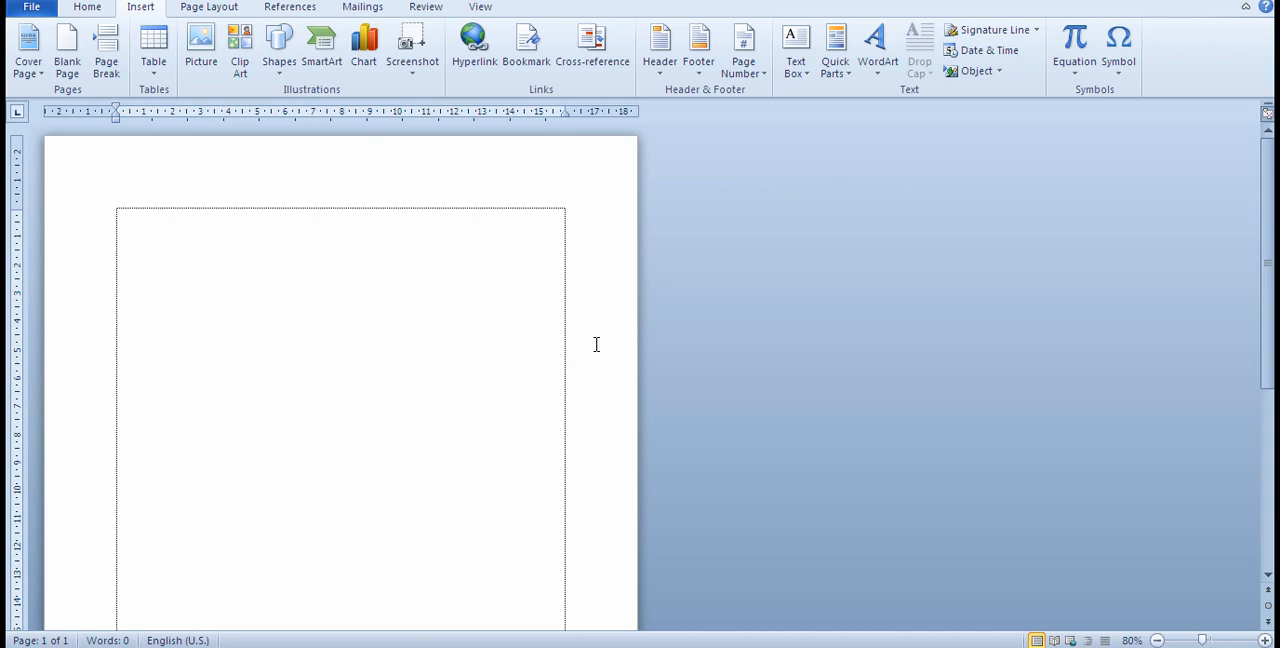
Step: Start inserting a table at the top of the blank document
click(359, 346)
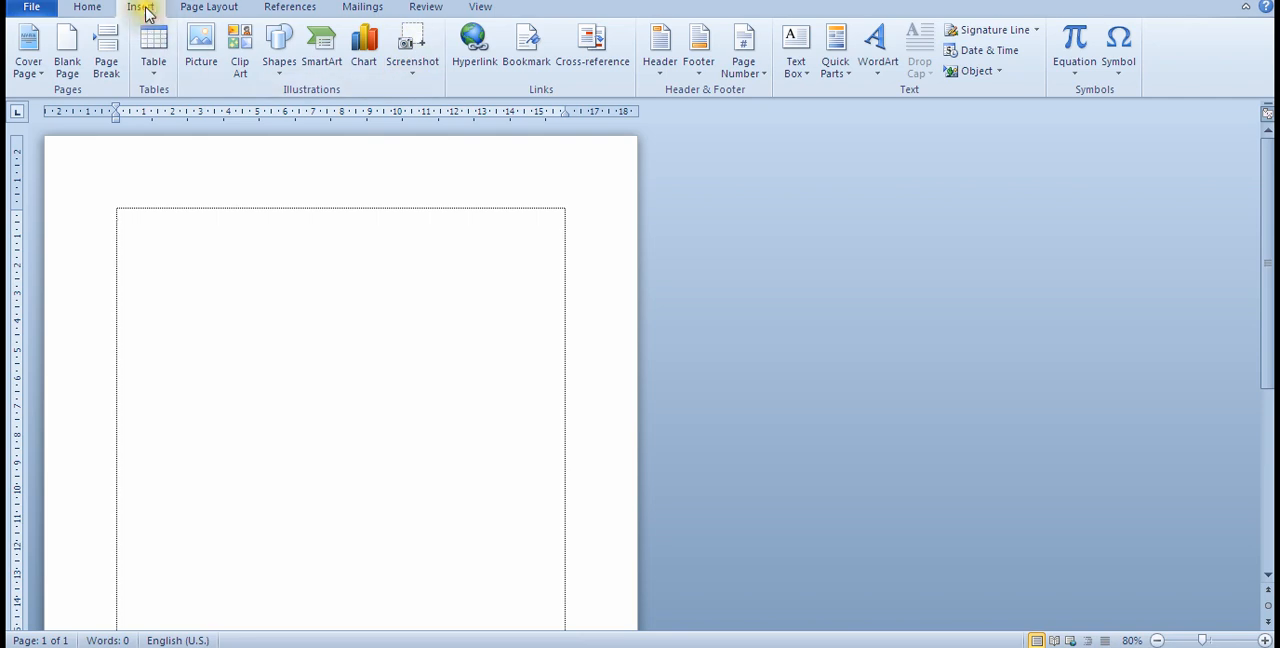
click(155, 70)
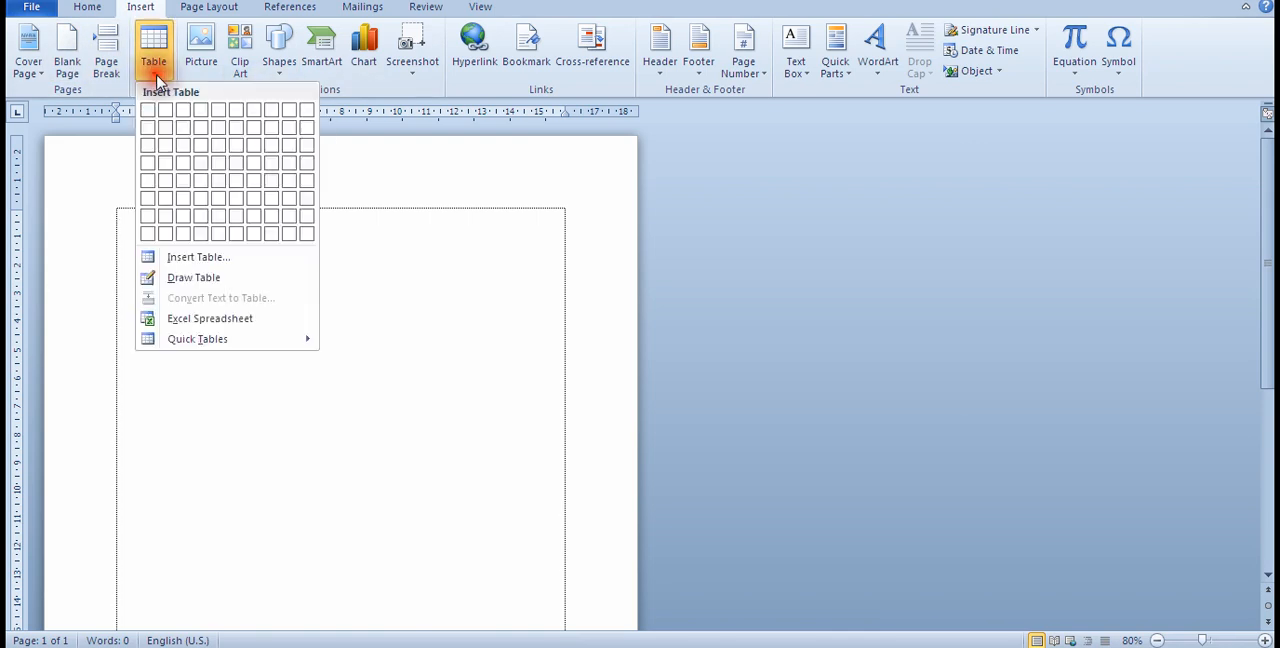
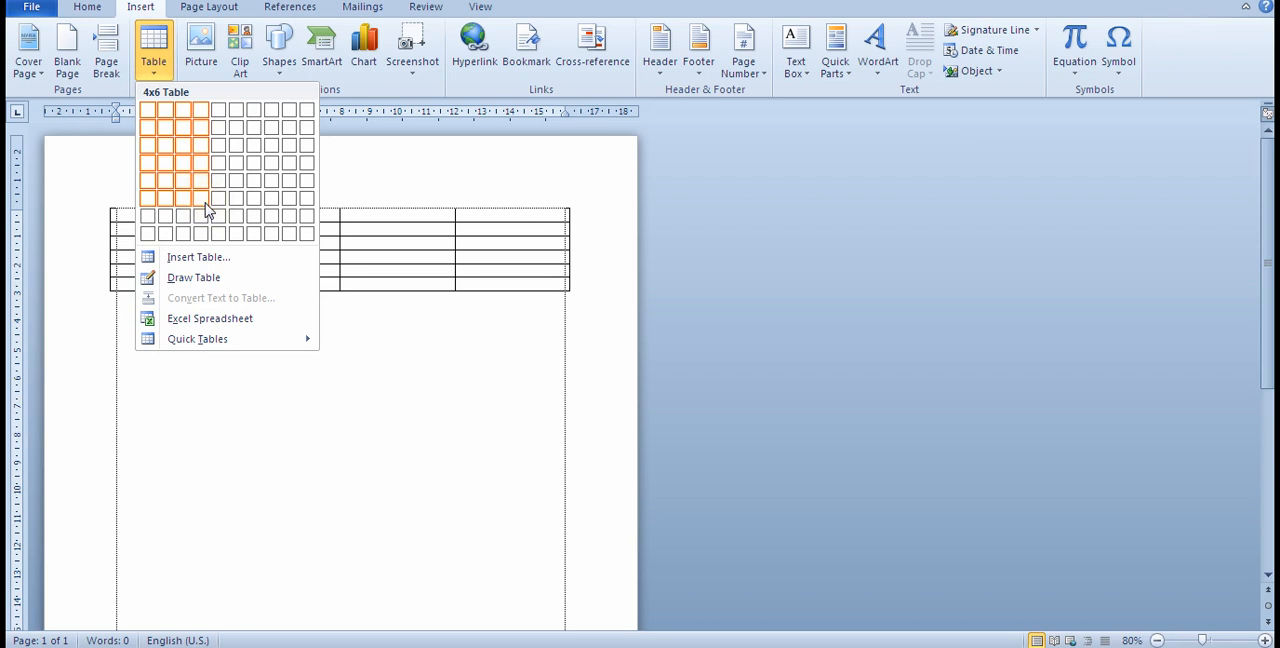
Step: Insert a table with four columns and seven rows and bring its outer edges in line with the page margins
click(205, 214)
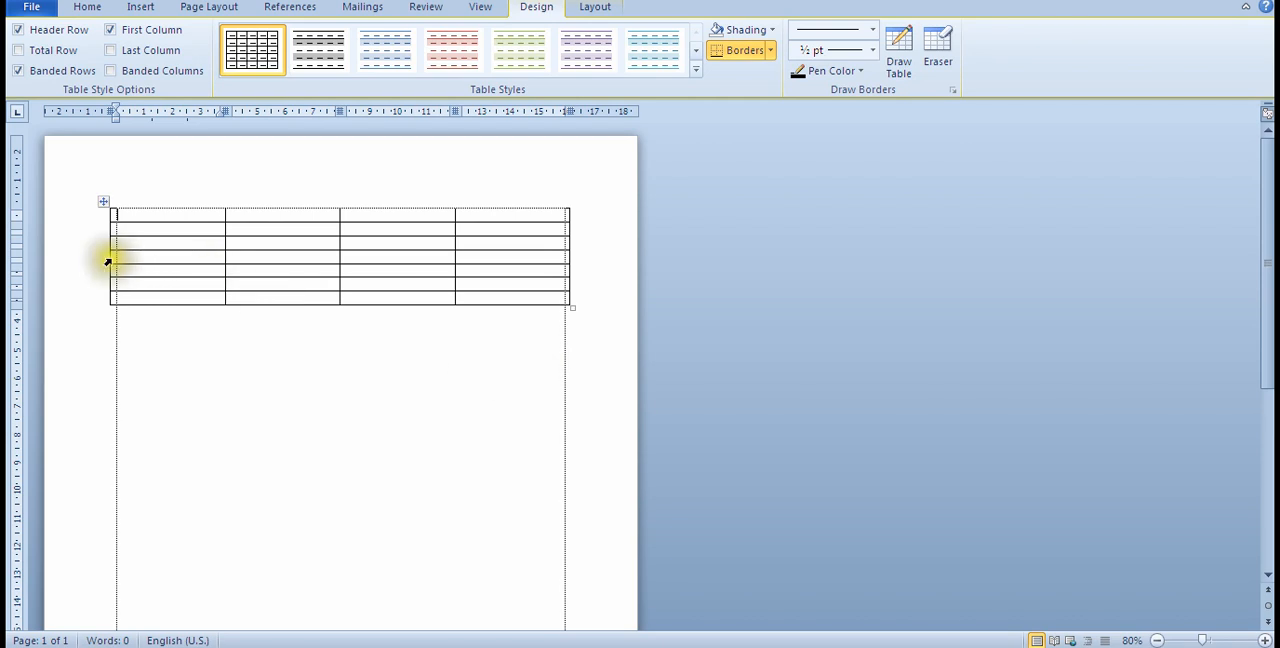
drag(109, 260, 116, 258)
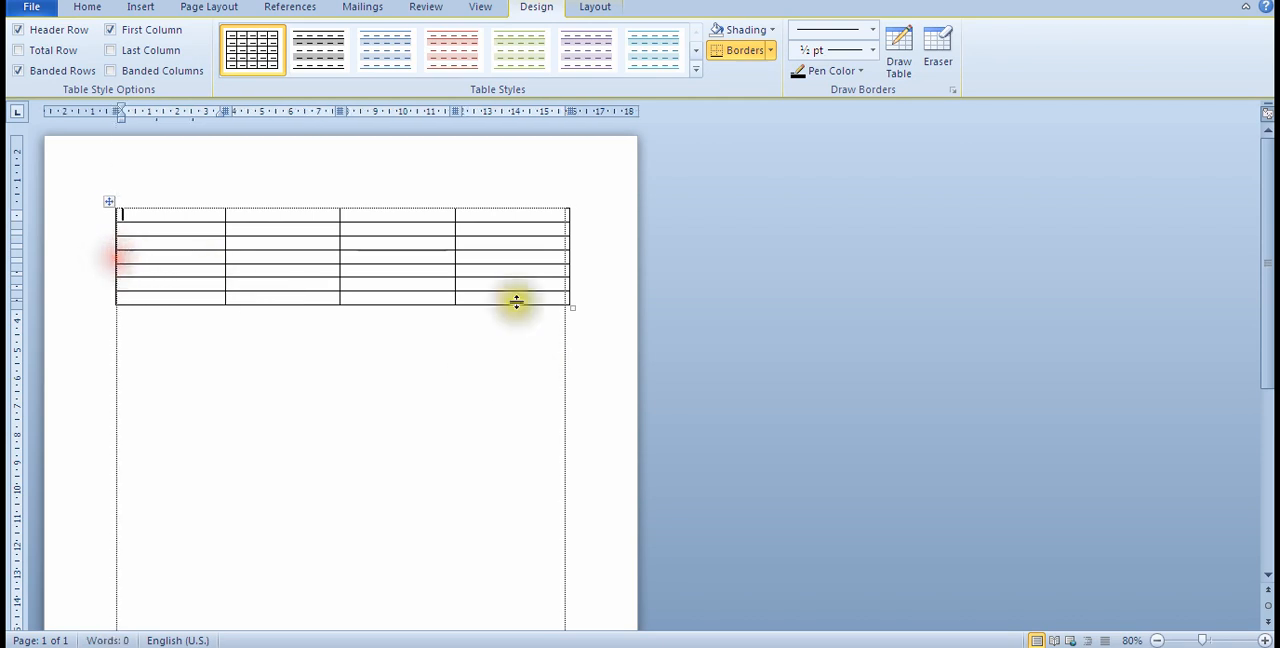
drag(567, 254, 566, 256)
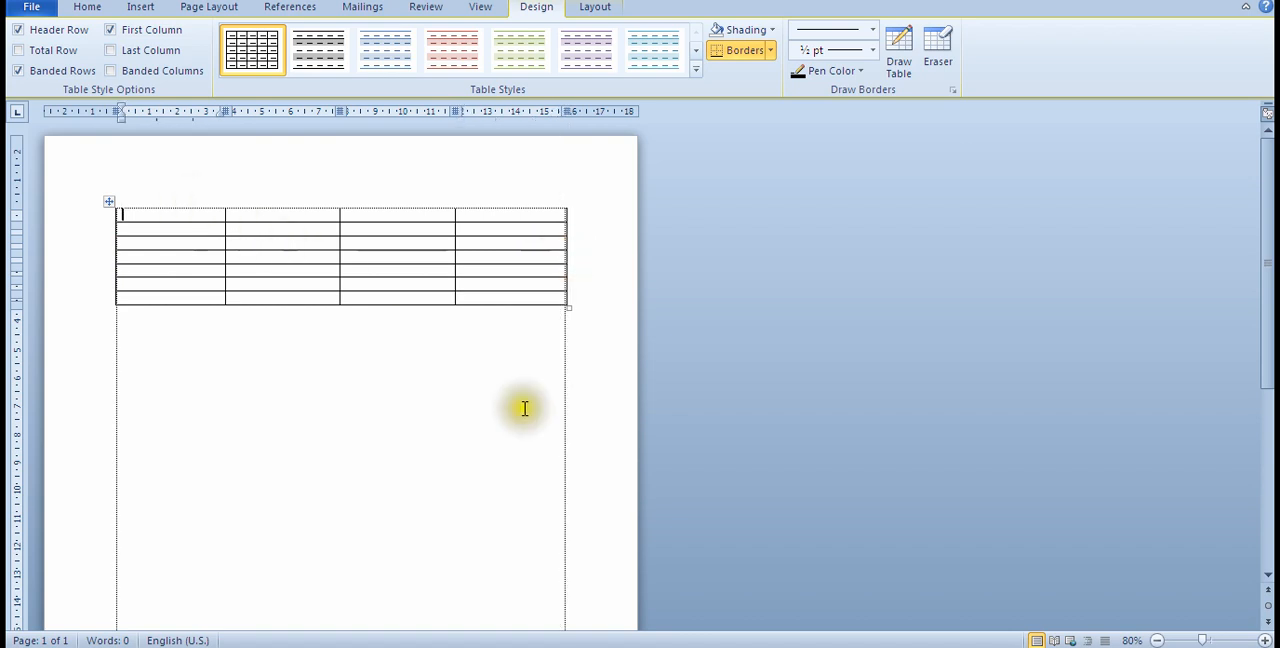
Step: Fill the table's first row with the headings No, Alamat, Jenis Kelamin and Umur, without an extra line in the last cell
click(1211, 639)
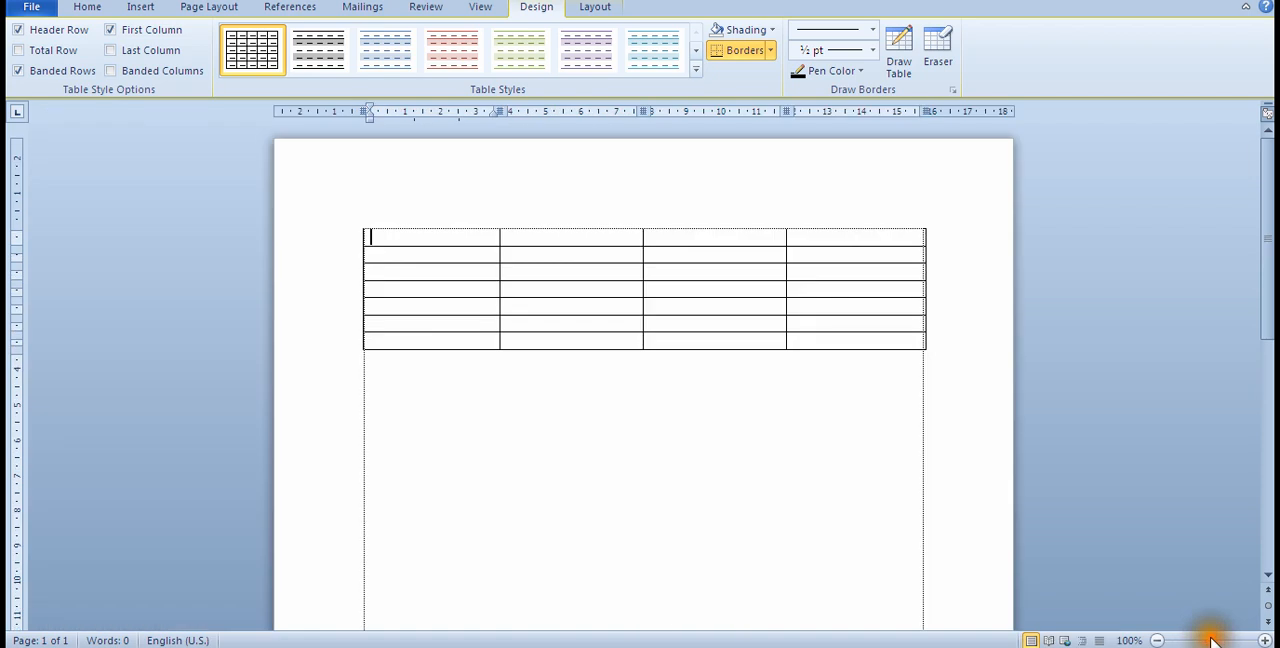
click(434, 288)
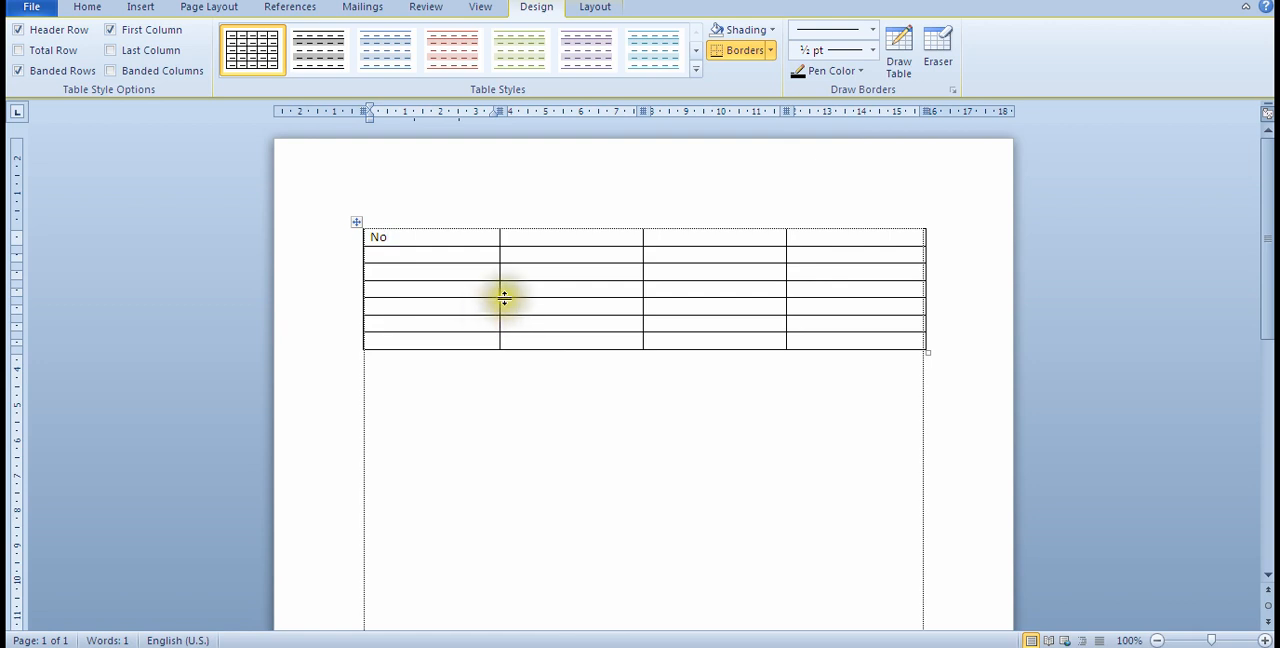
click(561, 238)
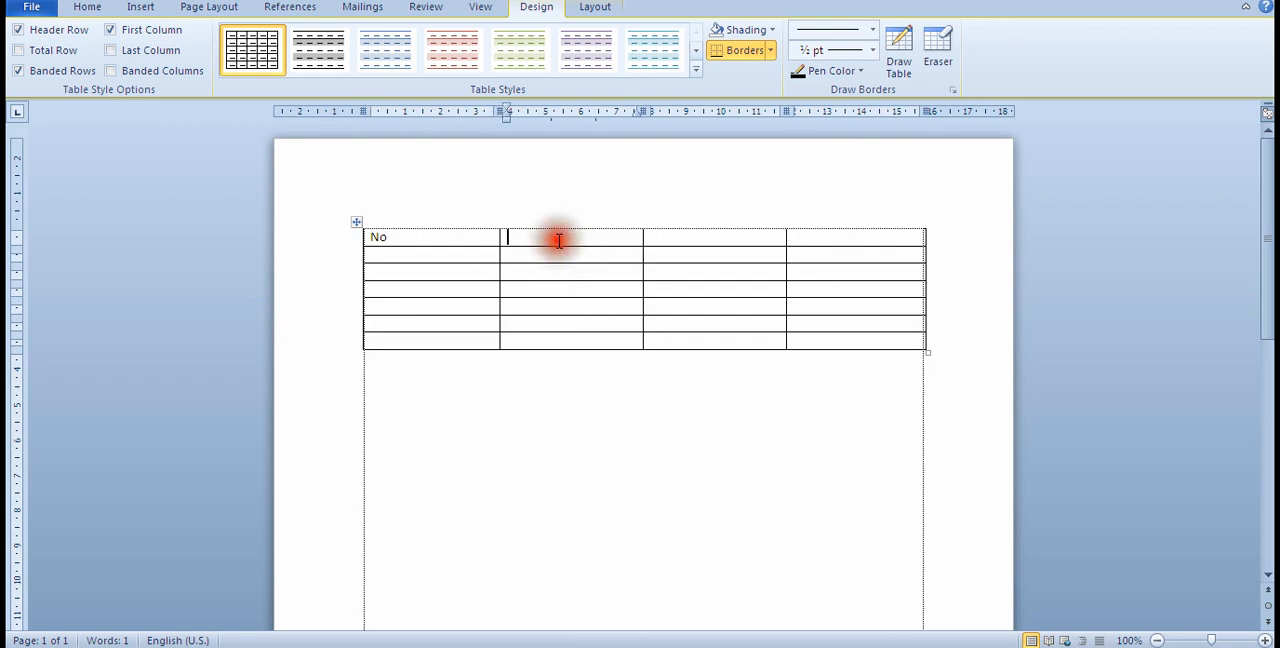
click(425, 238)
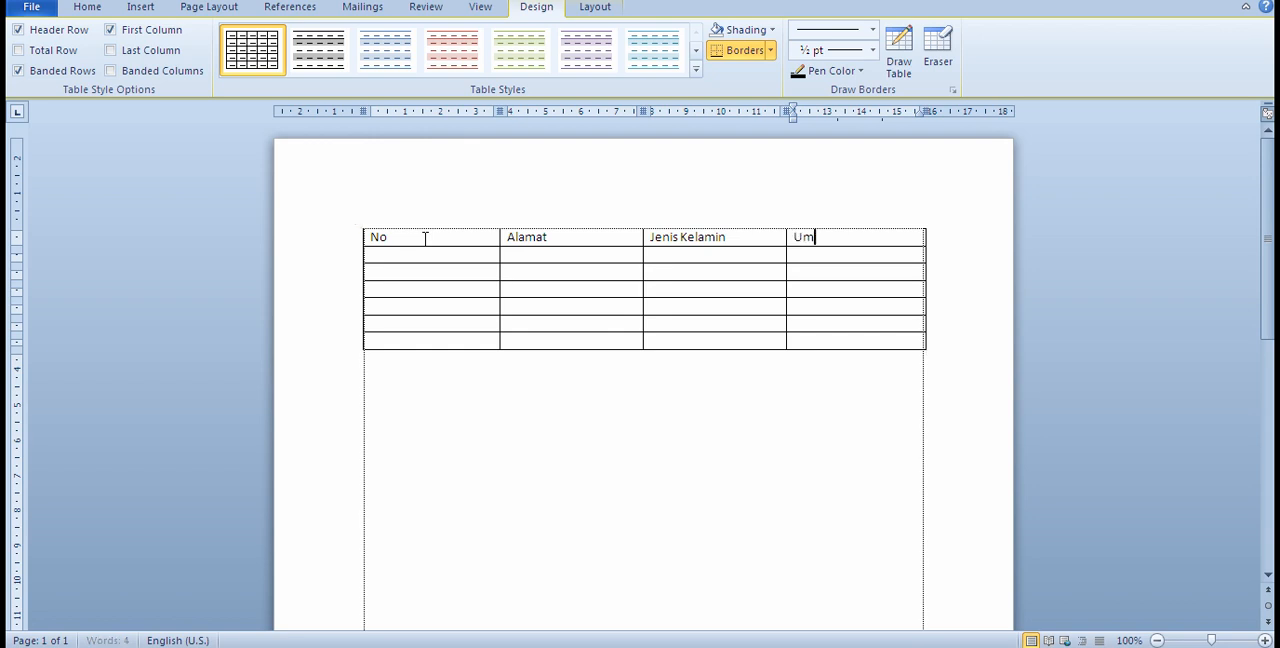
key(Return)
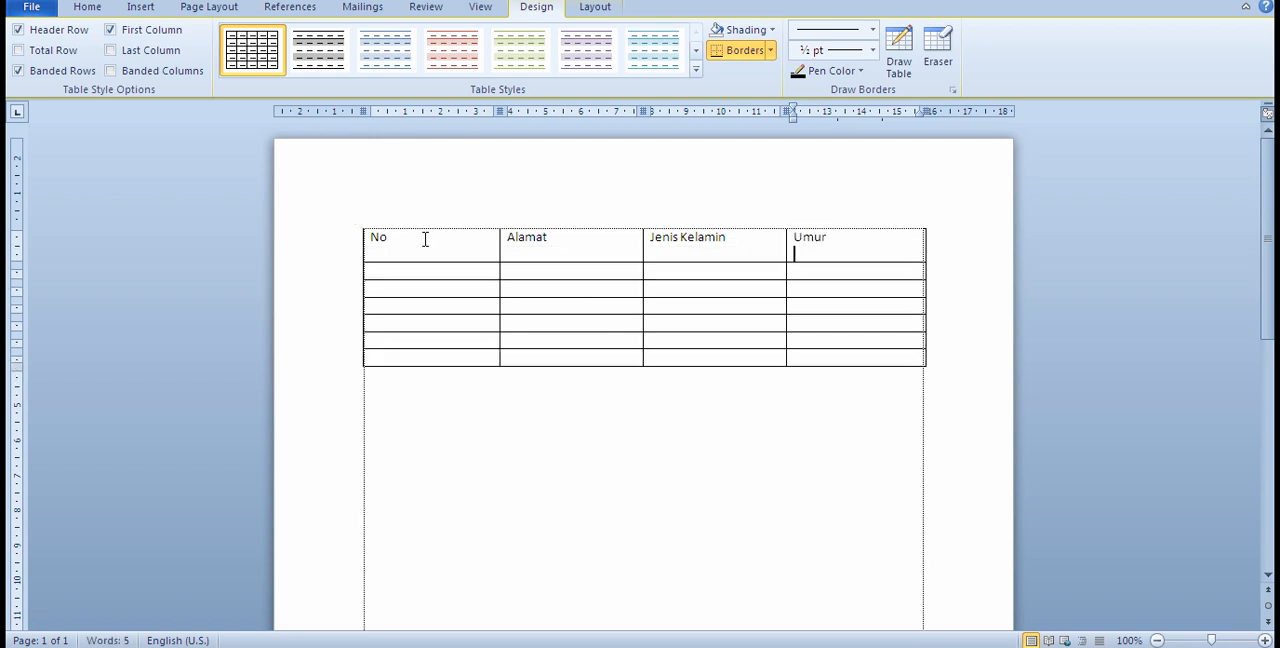
click(843, 228)
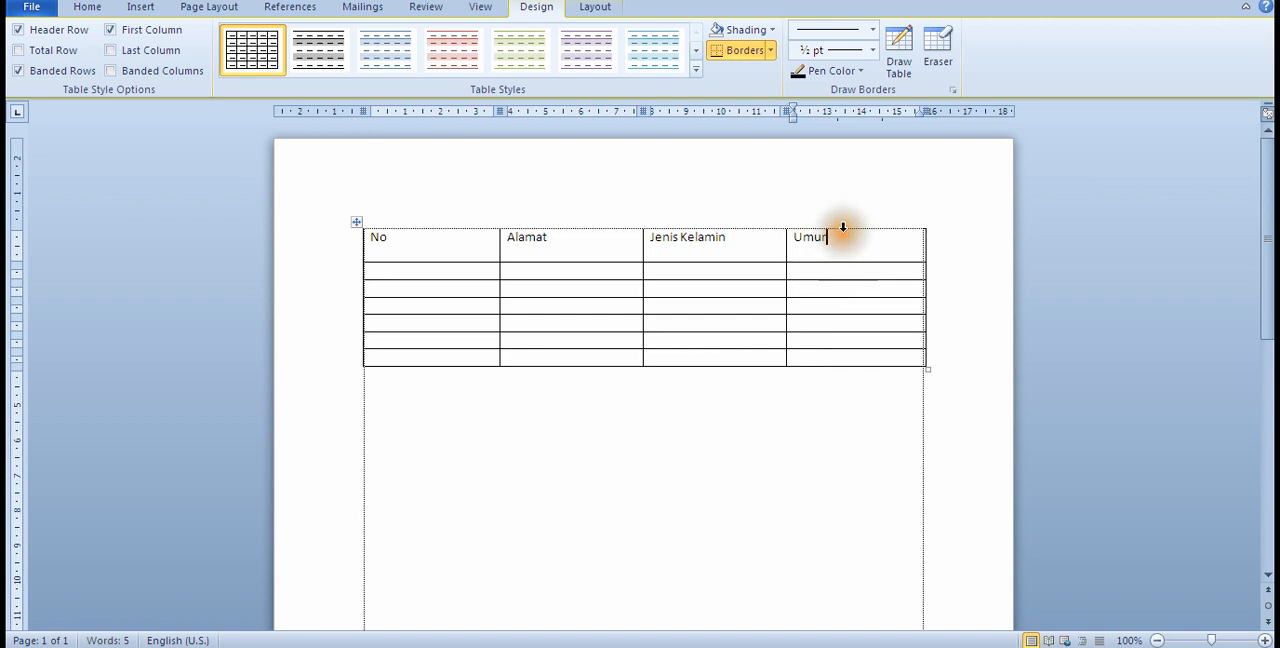
key(Delete)
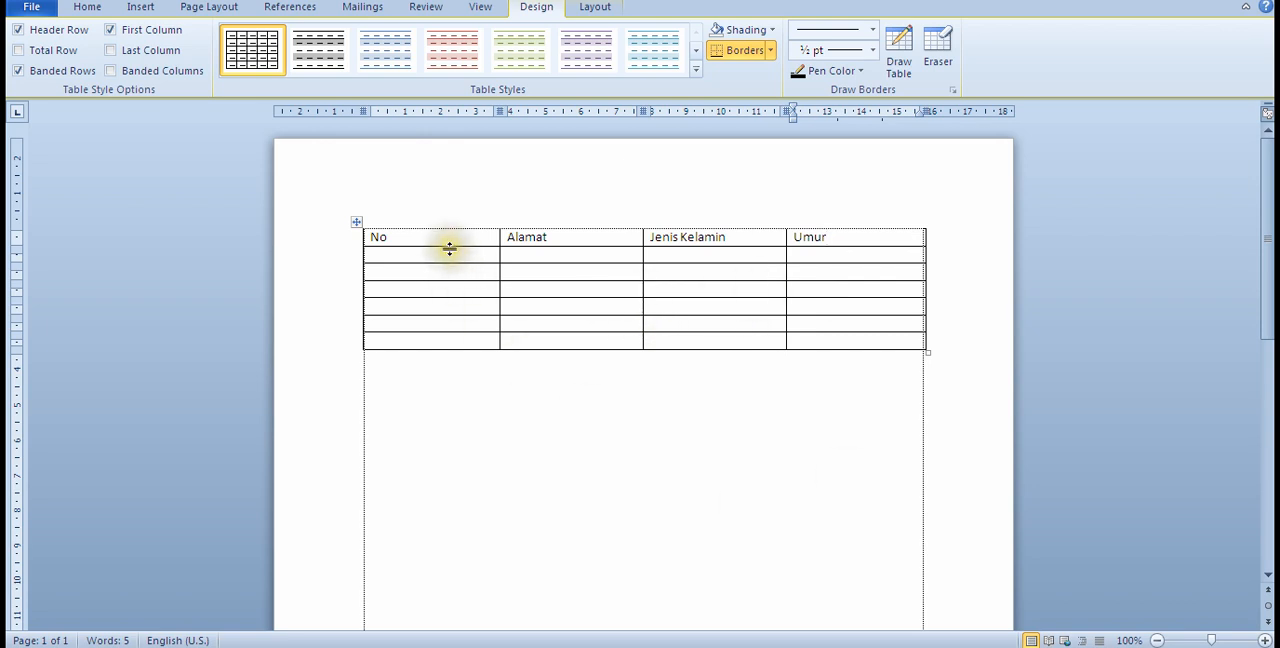
Step: Make the header row taller and format its four headings as bold Verdana, size 14
drag(450, 248, 452, 264)
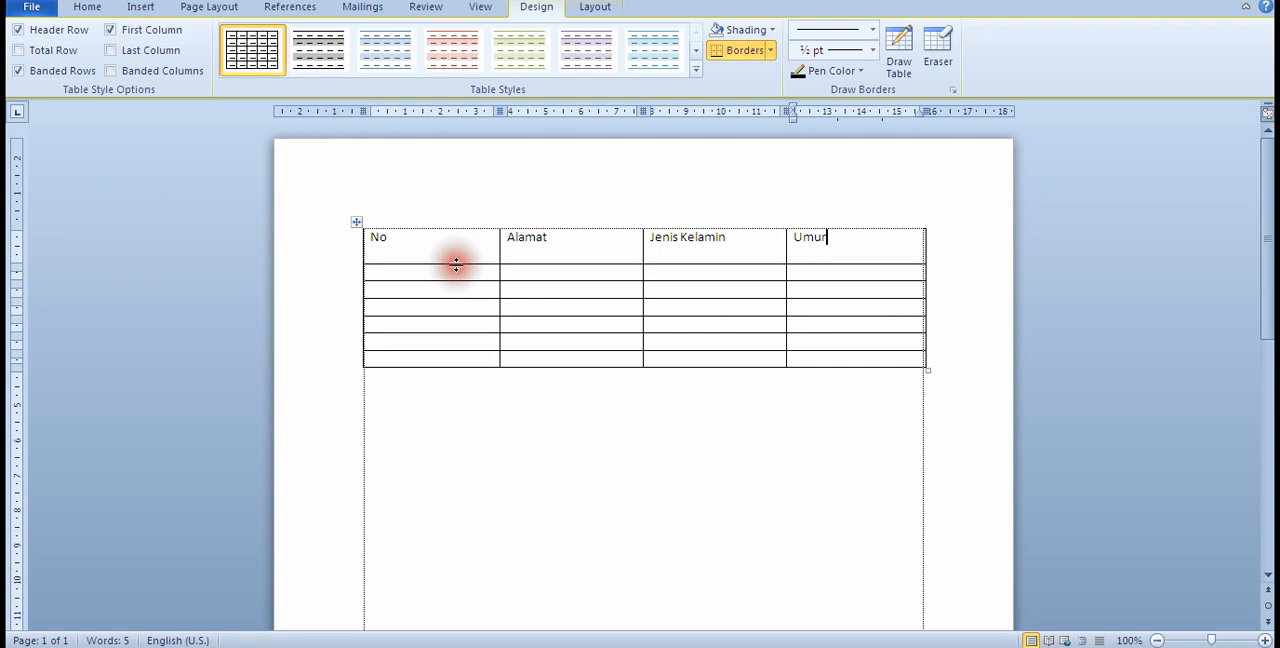
click(371, 237)
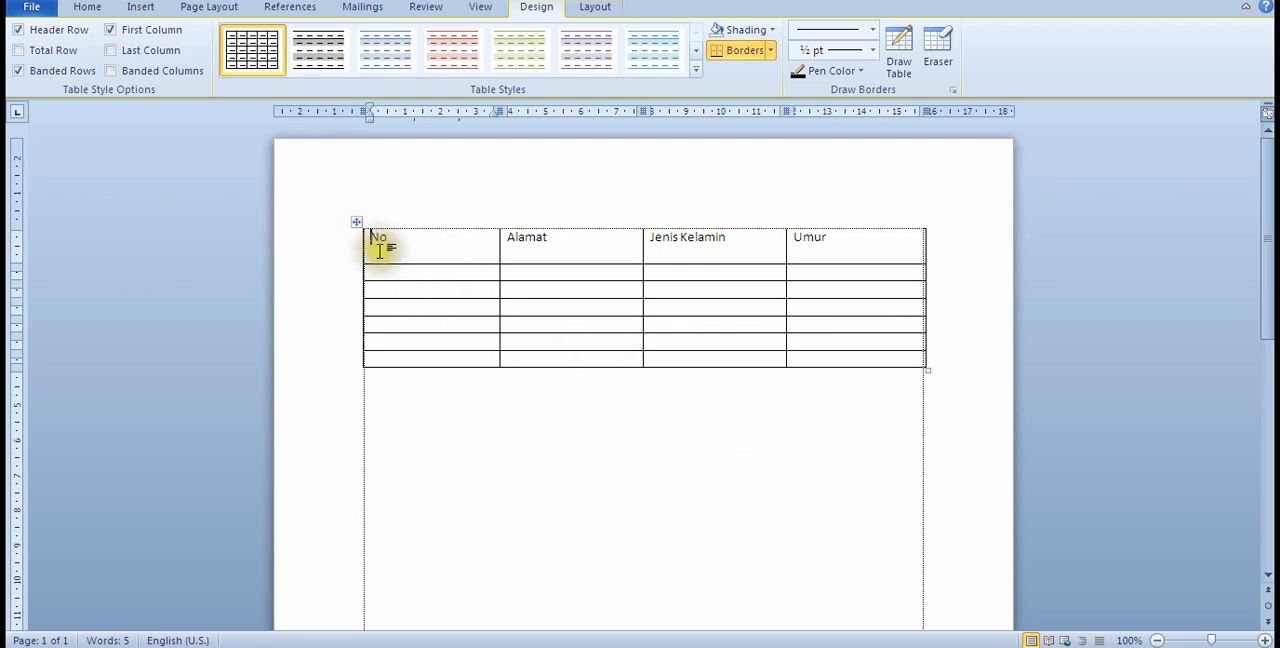
drag(370, 238, 889, 257)
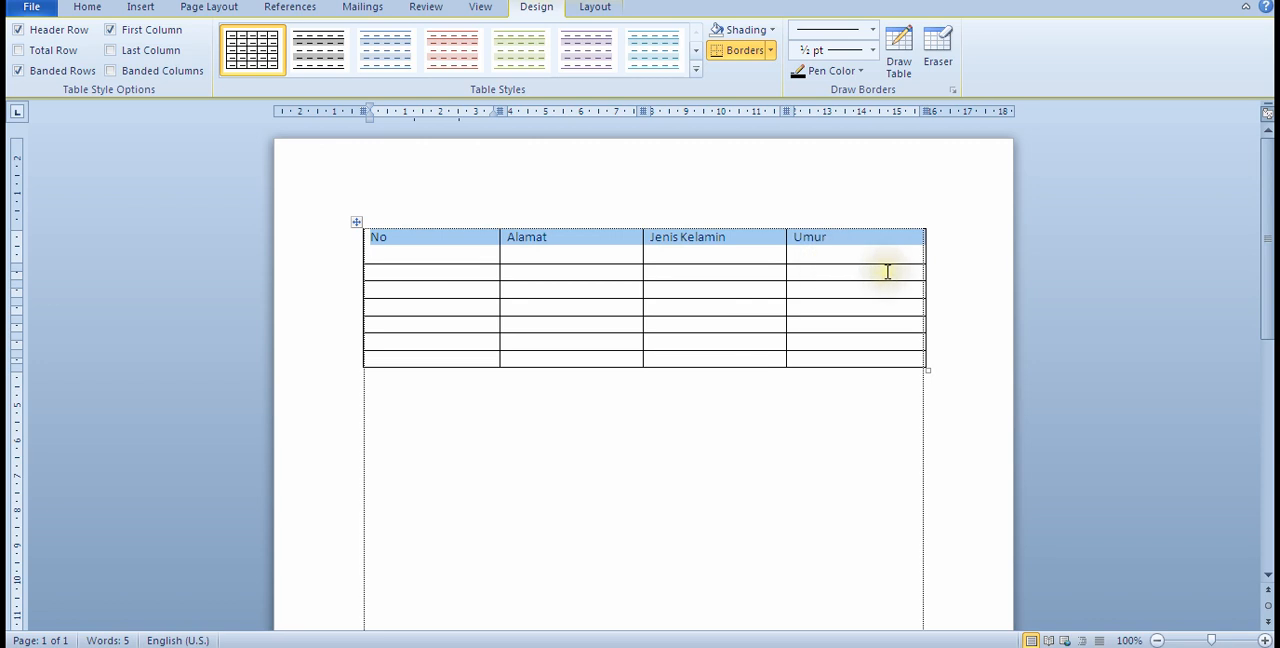
click(101, 10)
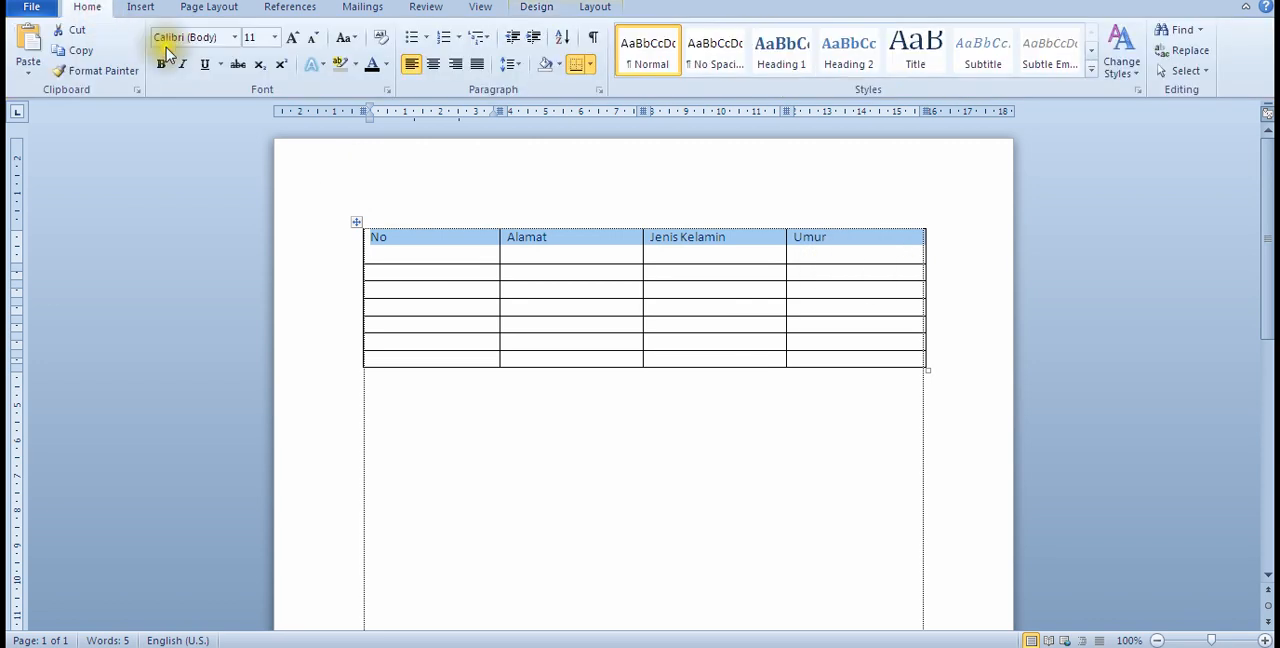
click(276, 40)
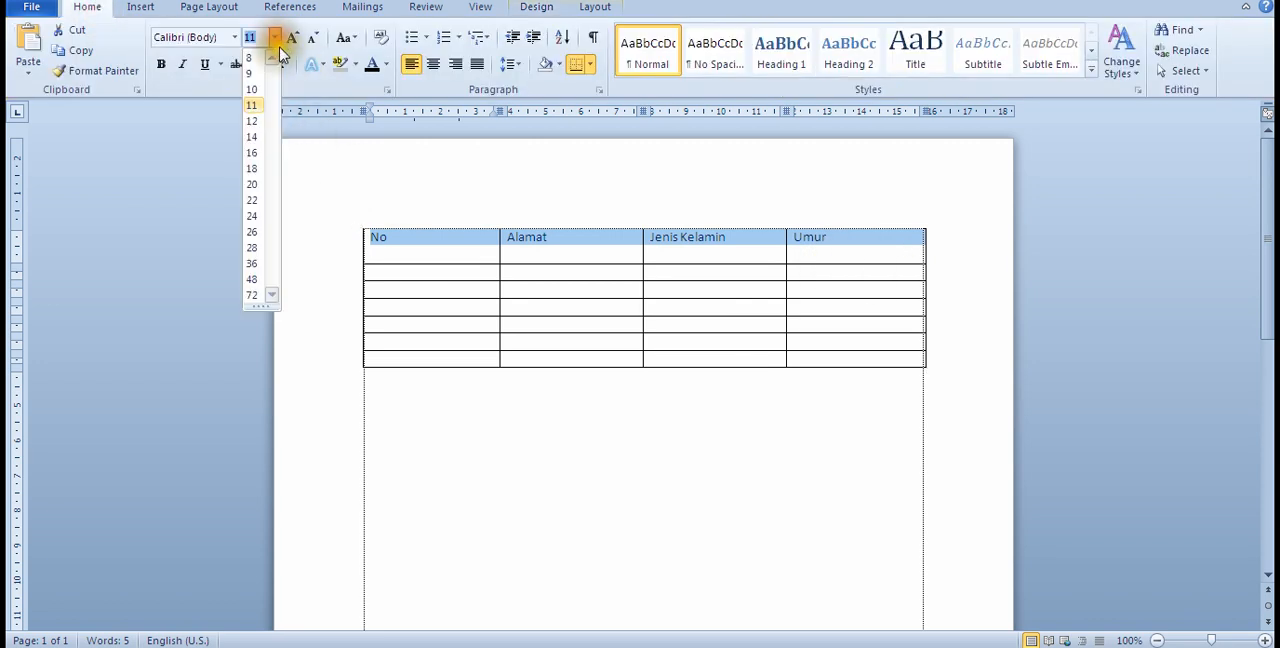
click(323, 277)
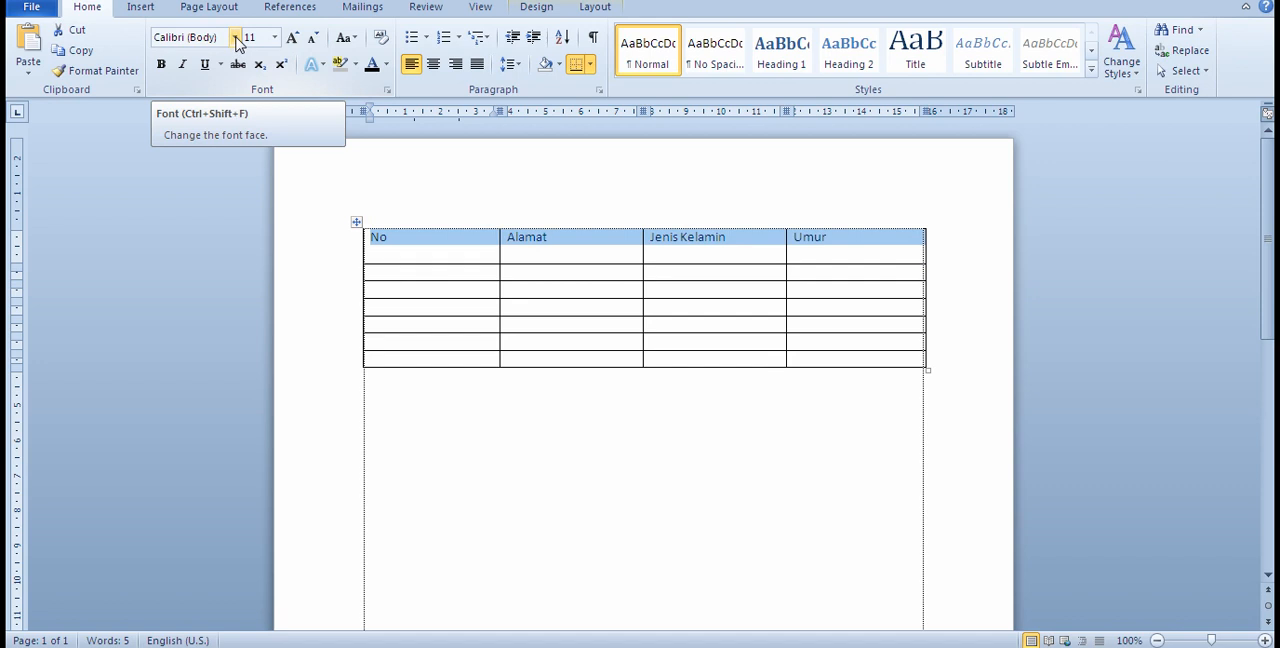
click(237, 38)
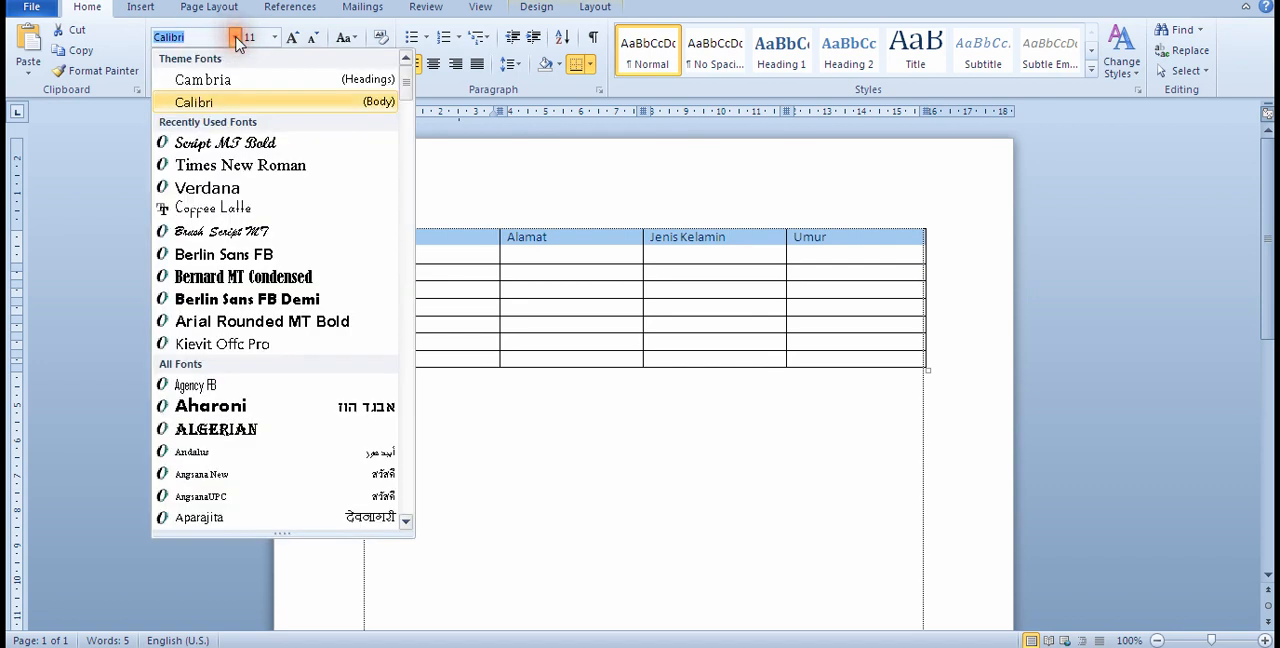
click(203, 187)
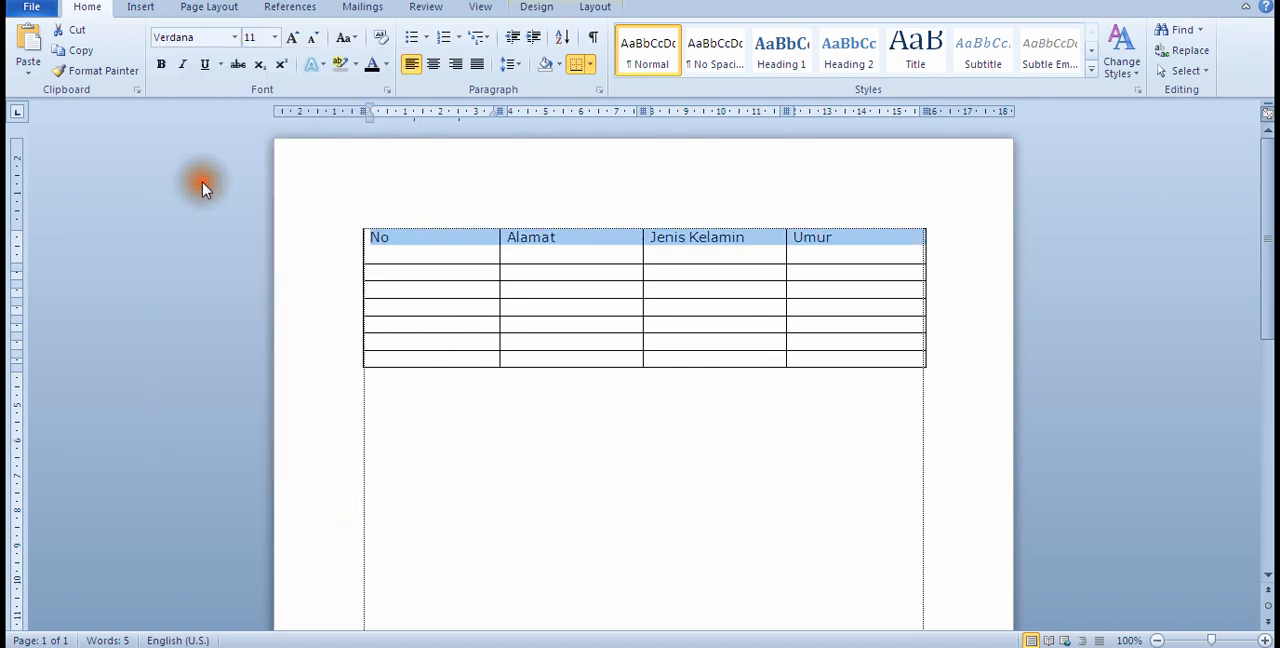
click(275, 38)
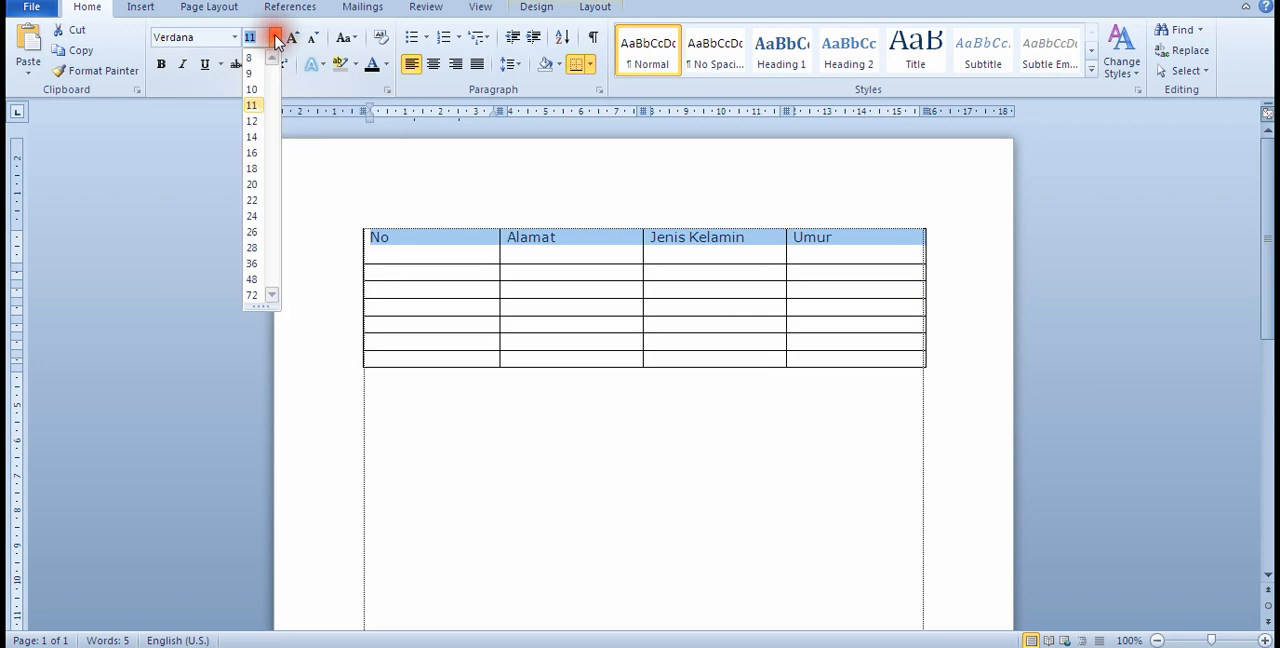
click(256, 140)
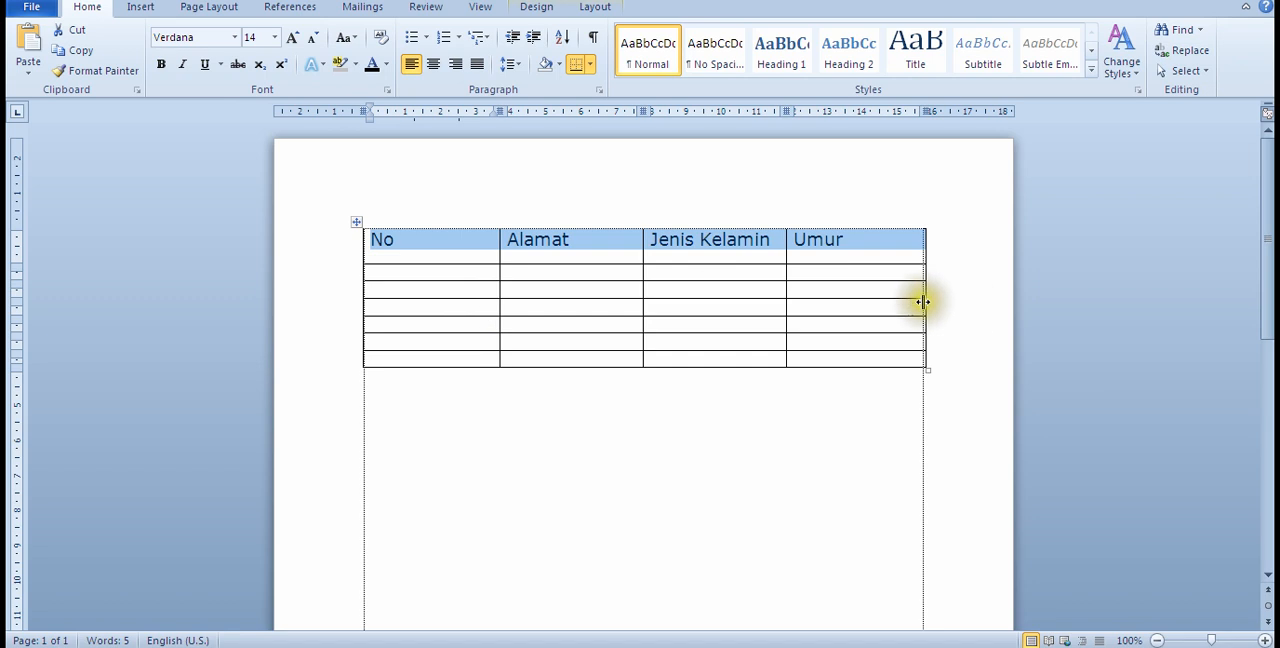
click(161, 64)
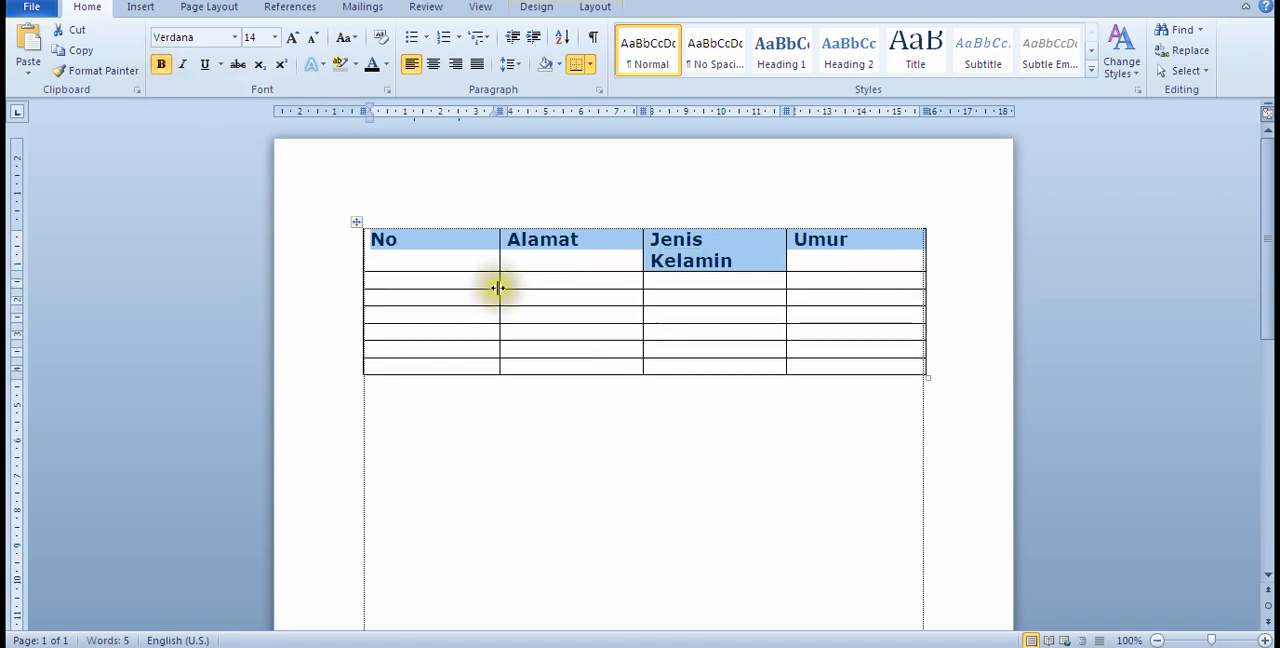
Step: Narrow the No column to fit its heading and widen the Jenis Kelamin column so its heading fits on one line
click(617, 505)
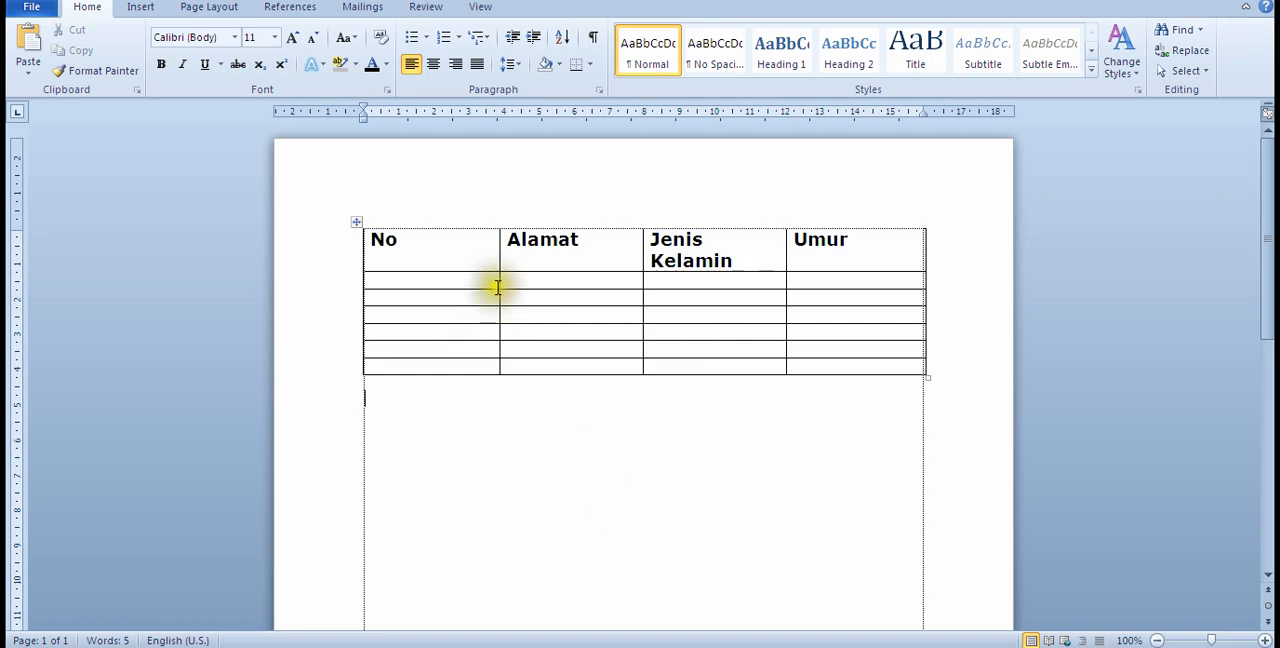
drag(497, 281, 407, 281)
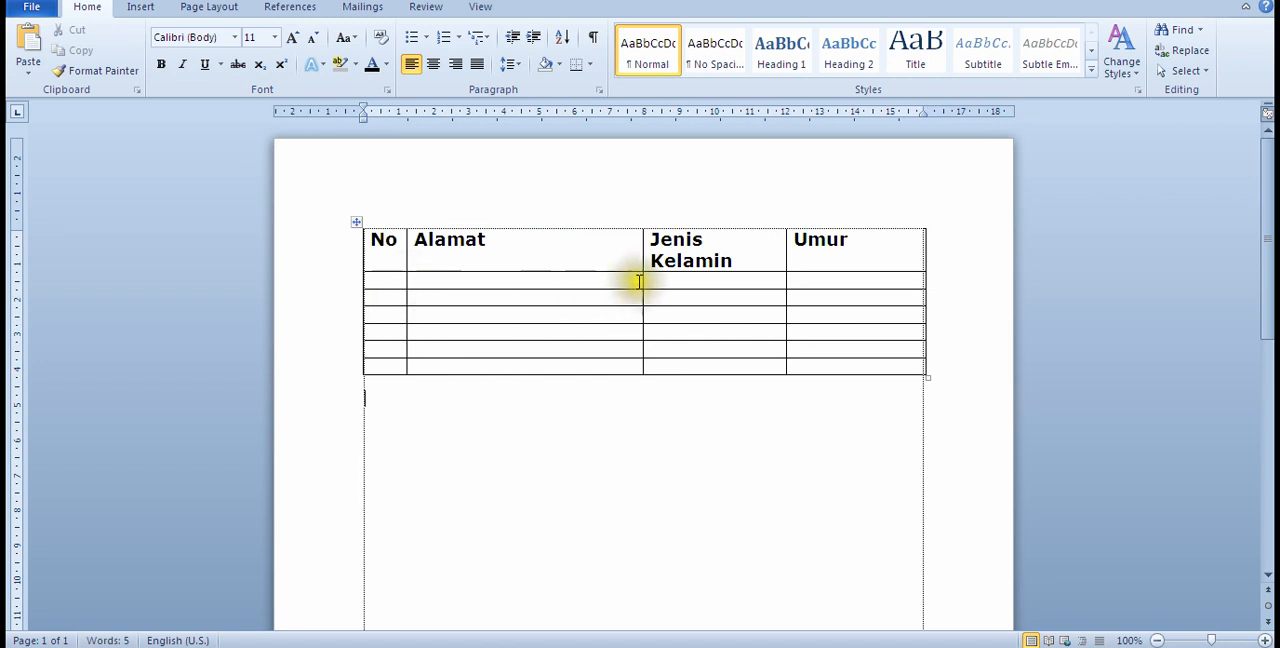
drag(641, 280, 592, 276)
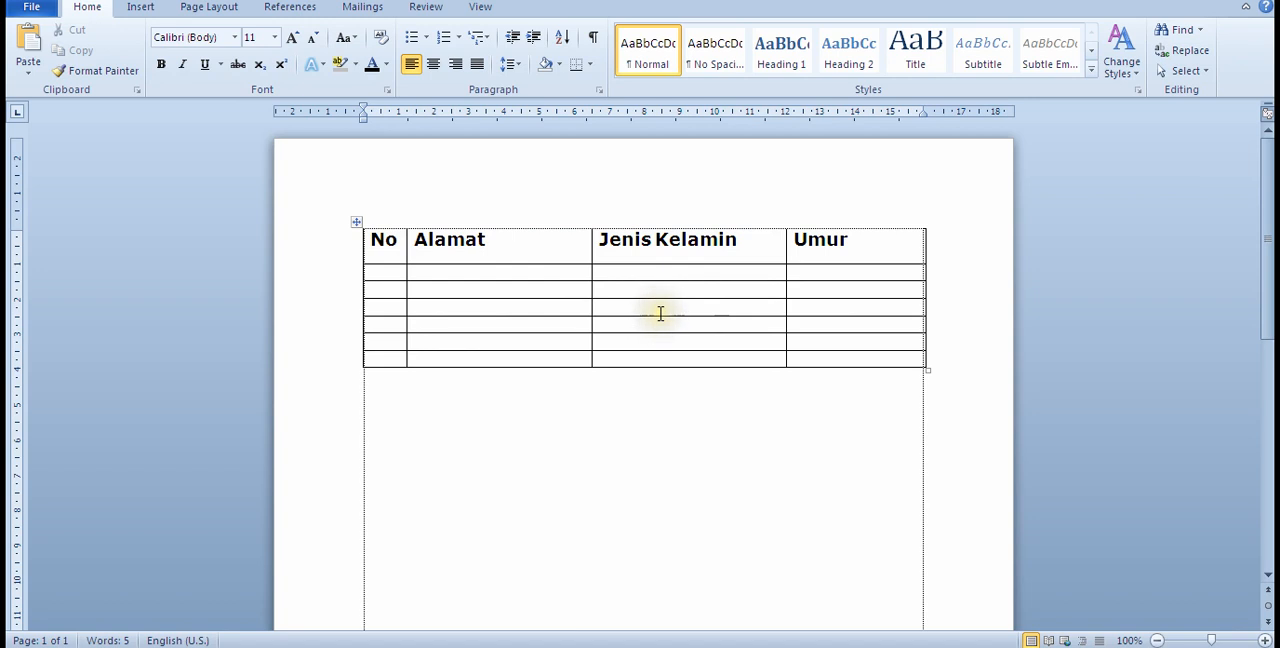
Step: Replace the heading Alamat with Nama and make the header row slightly taller
click(511, 243)
drag(511, 243, 354, 234)
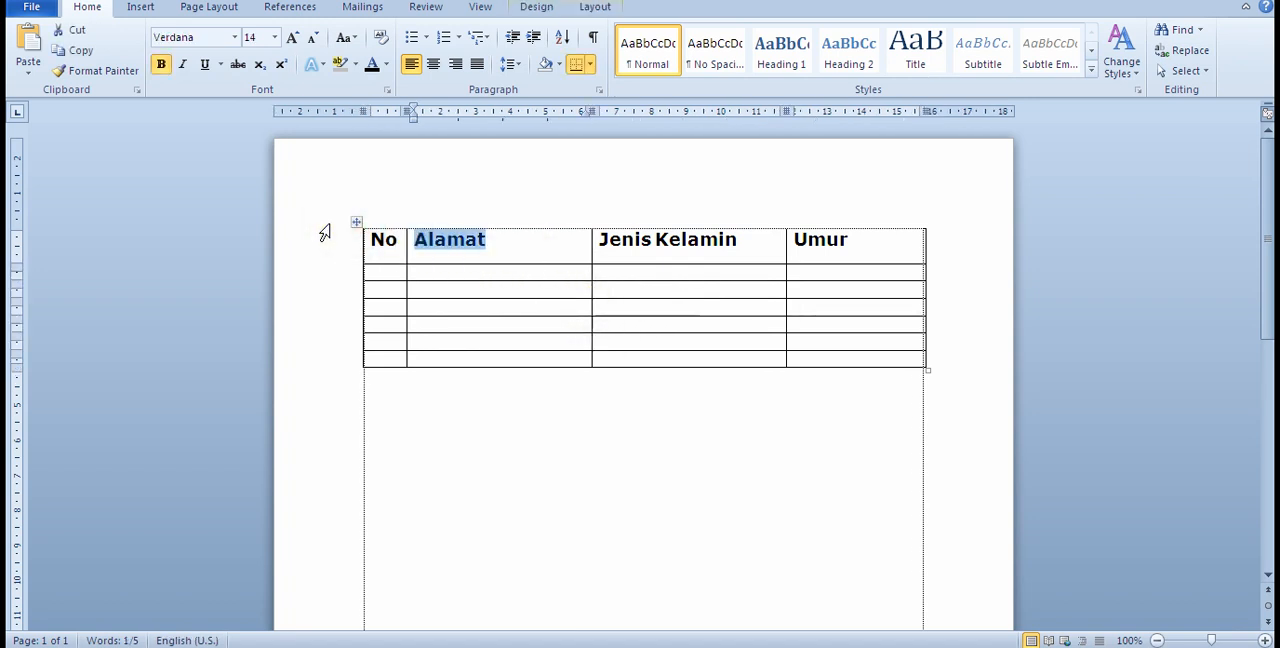
text(N)
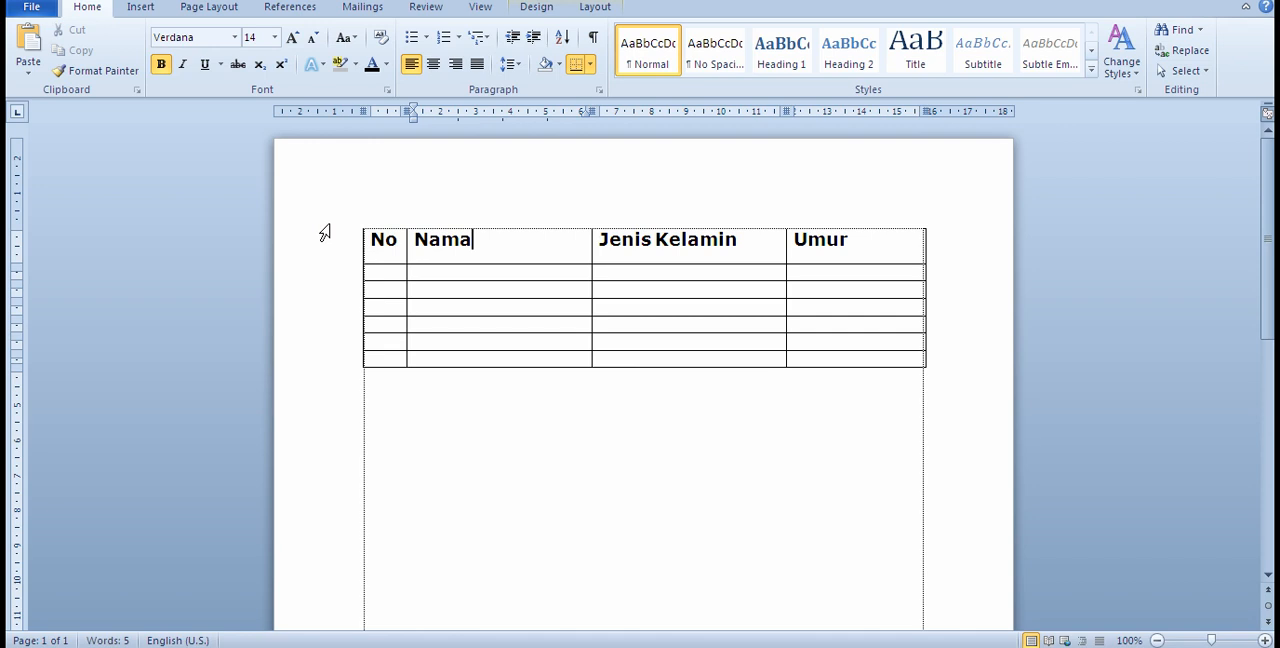
click(605, 510)
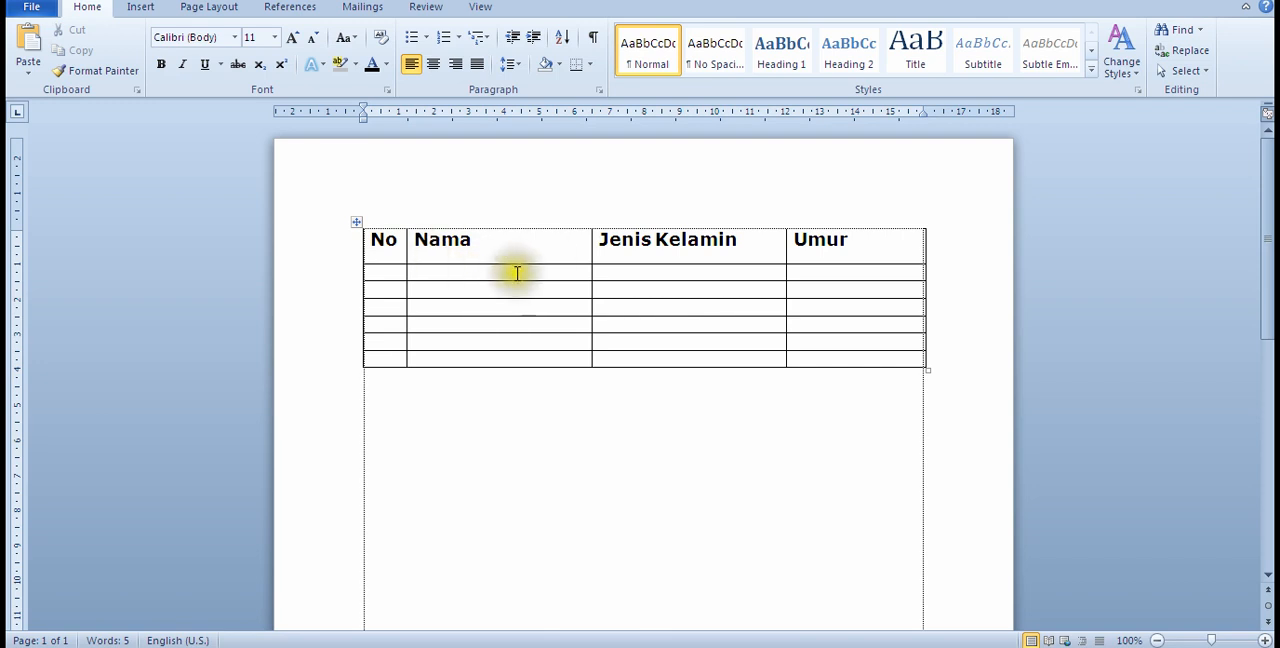
drag(500, 263, 500, 265)
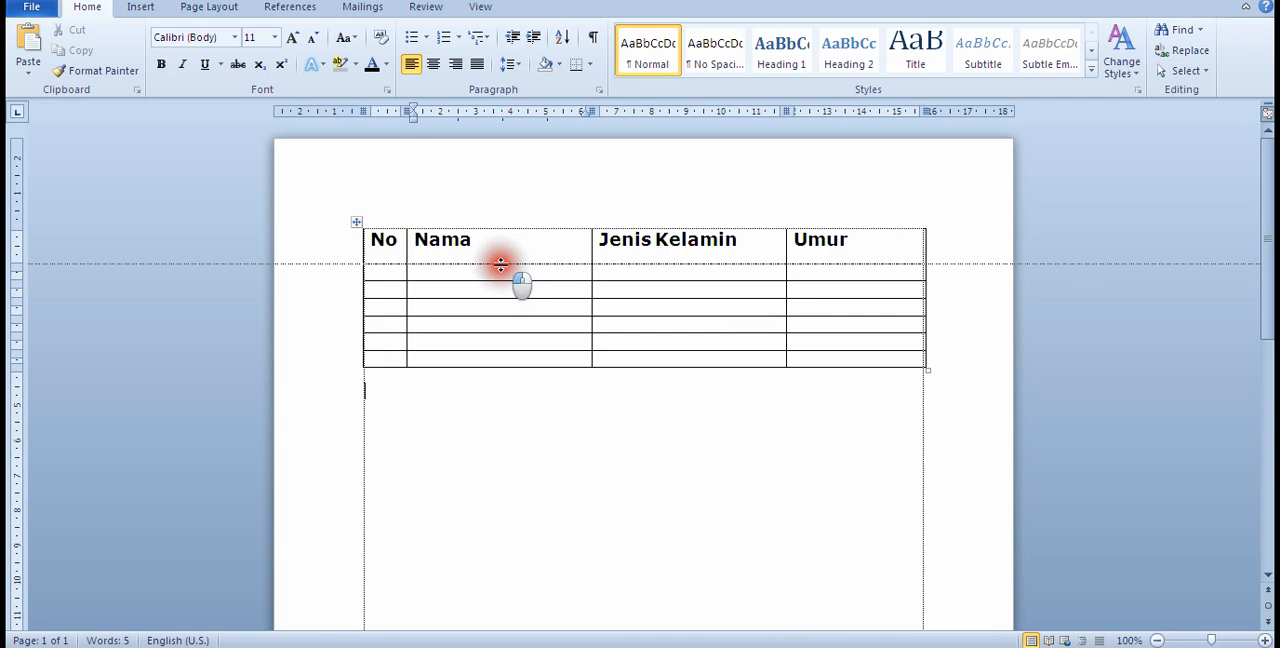
drag(500, 265, 501, 271)
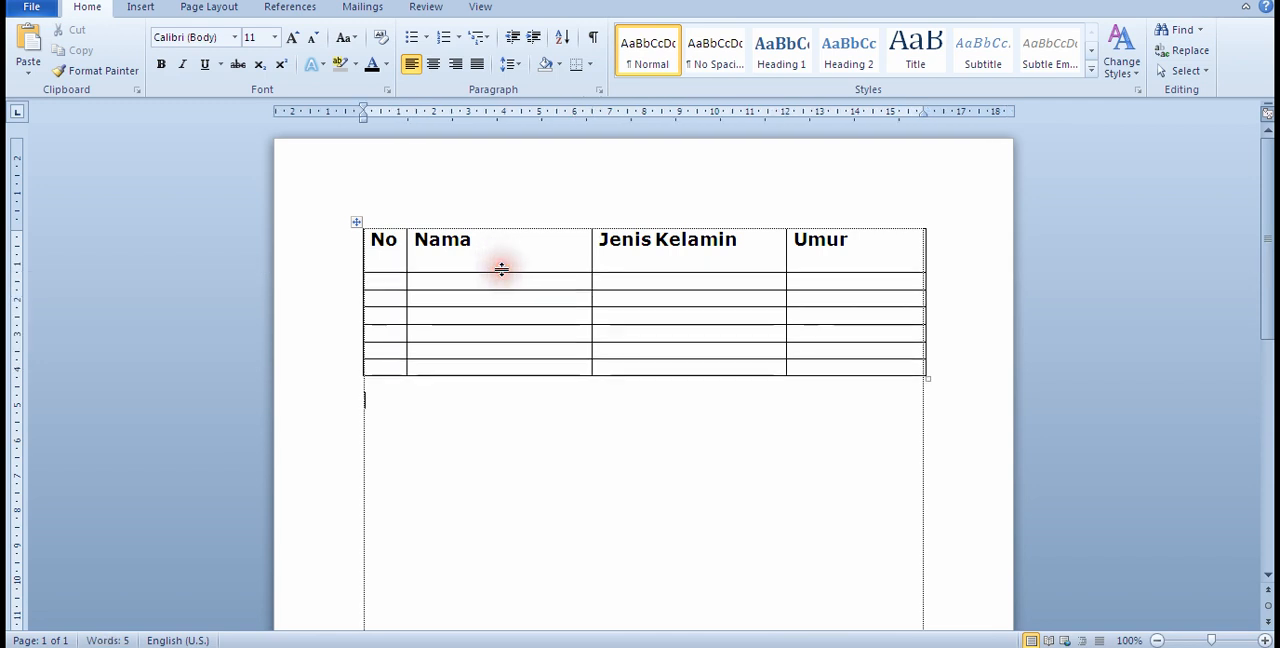
click(882, 248)
drag(858, 245, 390, 246)
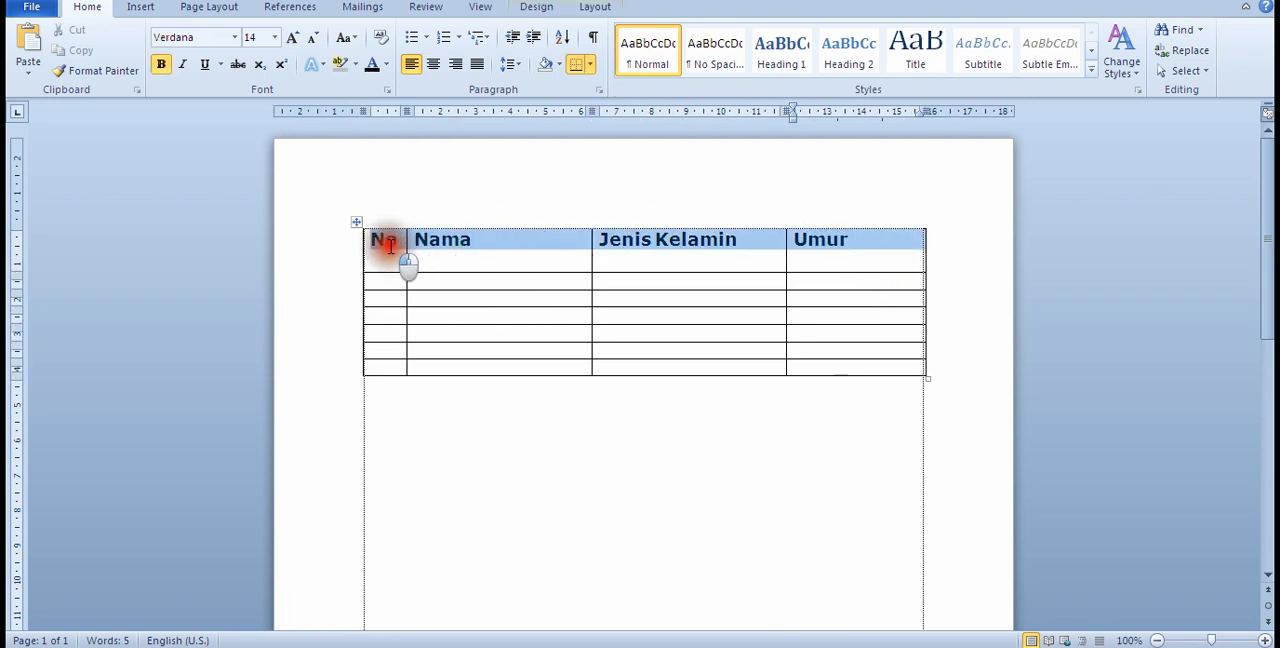
click(523, 475)
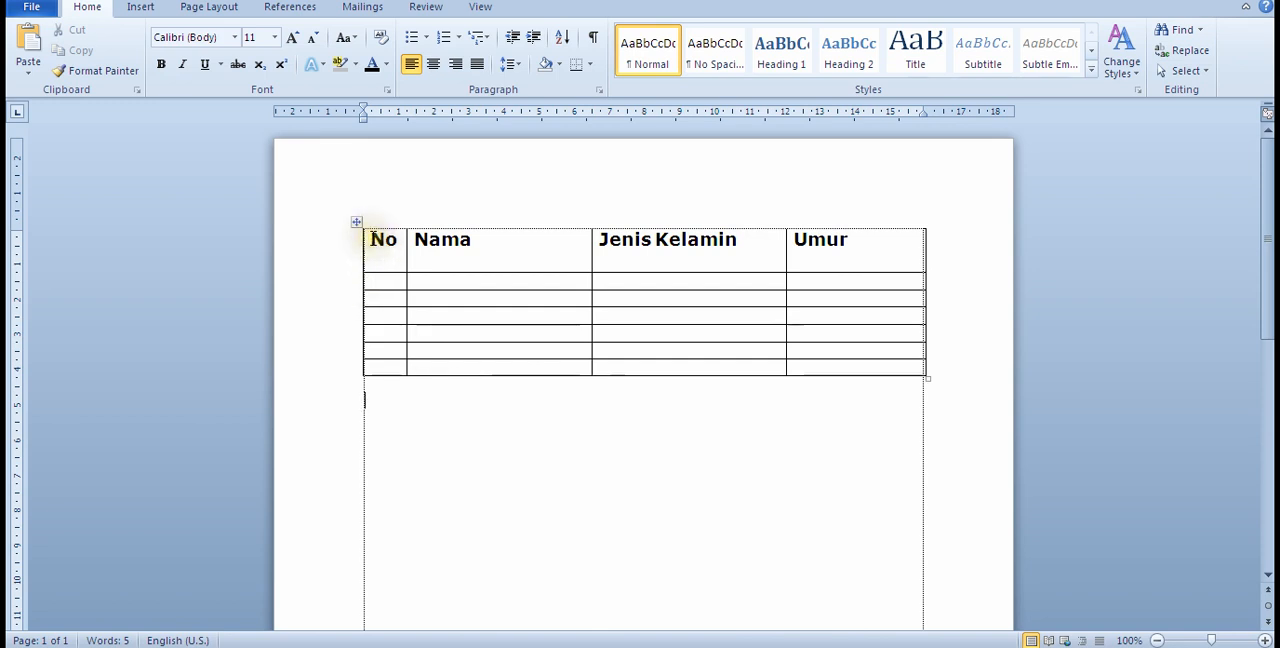
click(372, 240)
click(366, 242)
click(457, 276)
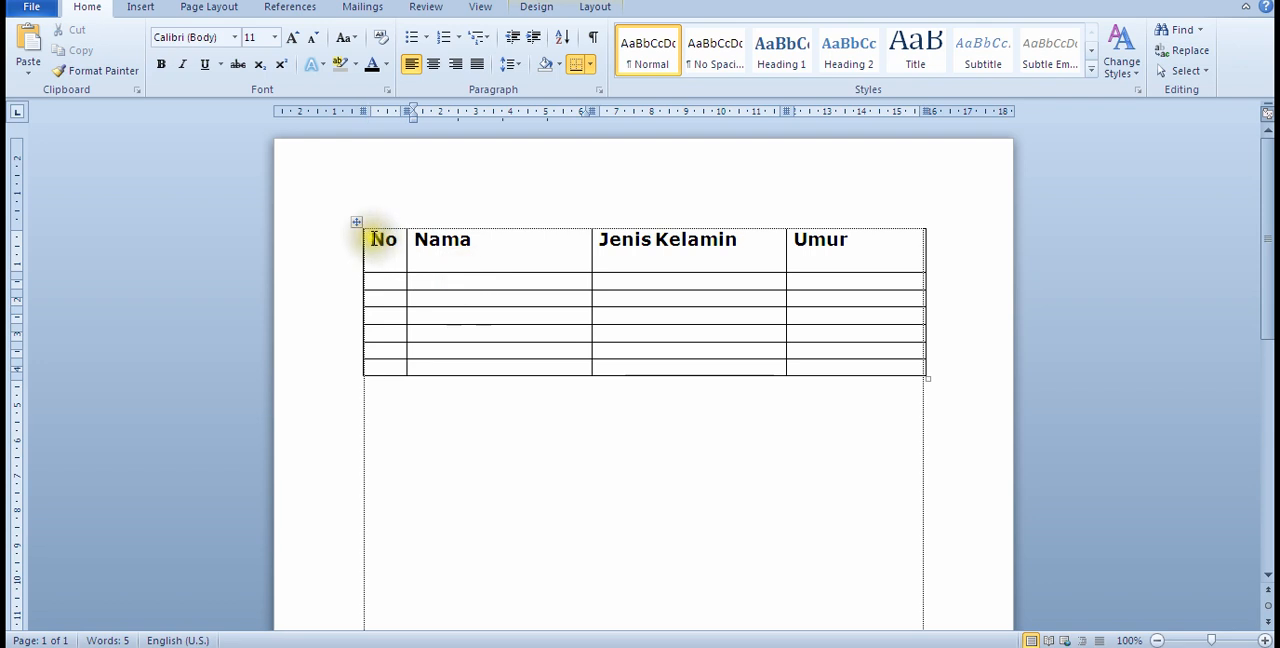
click(440, 268)
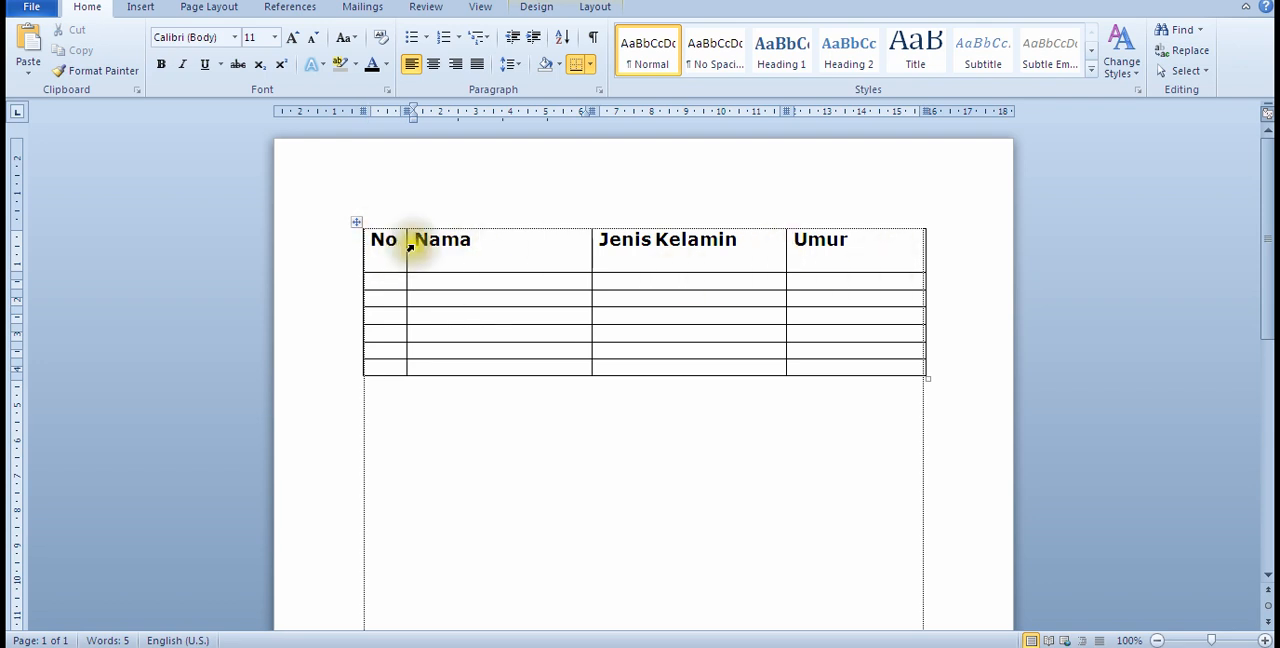
Step: Preview other cell alignments for the header row, and center its four headings horizontally and vertically in their cells
drag(366, 238, 830, 240)
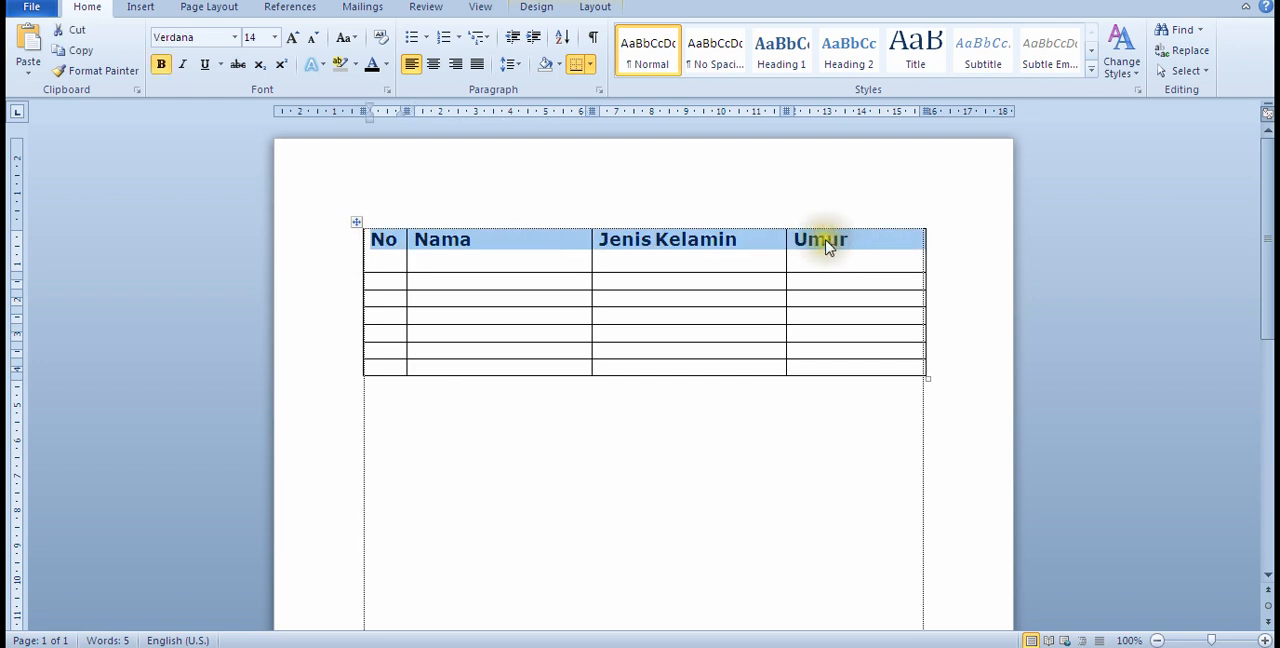
right_click(698, 248)
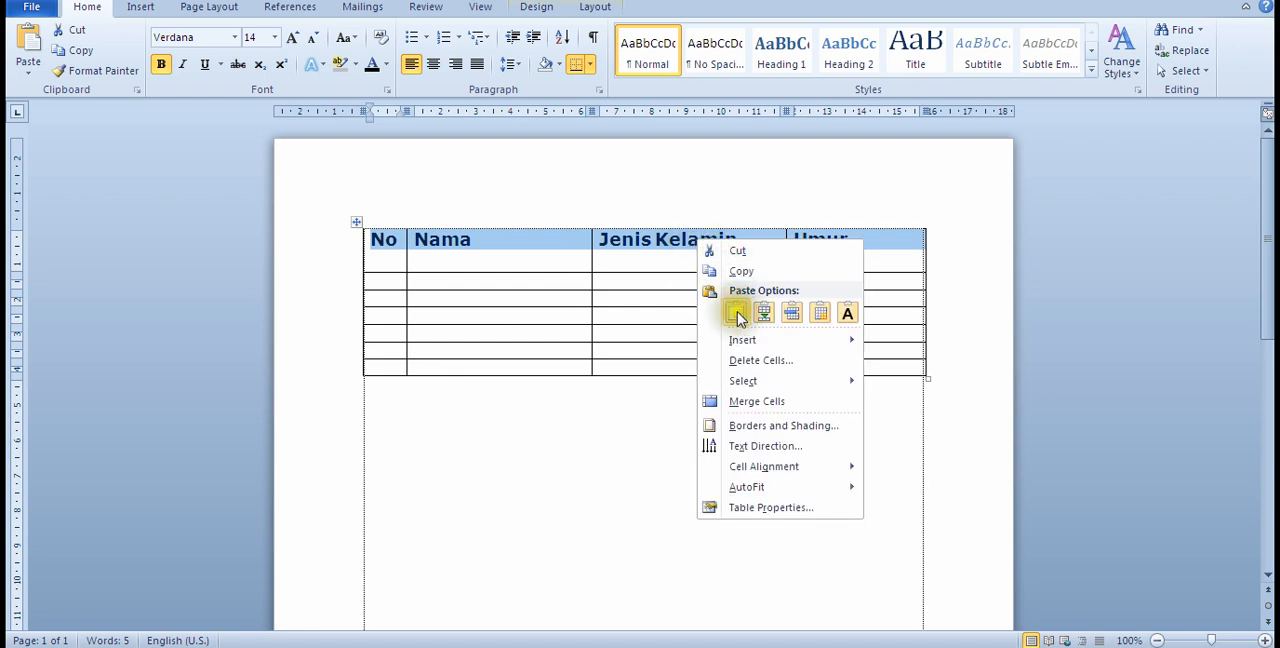
mouse_move(767, 478)
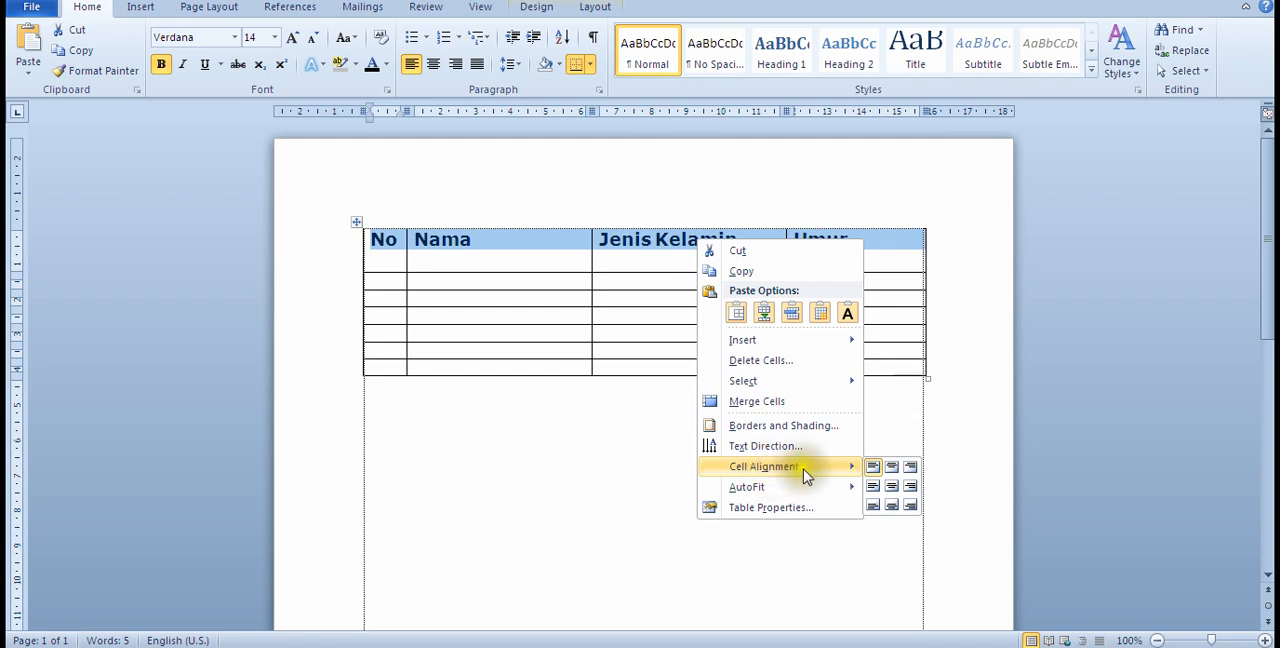
click(892, 486)
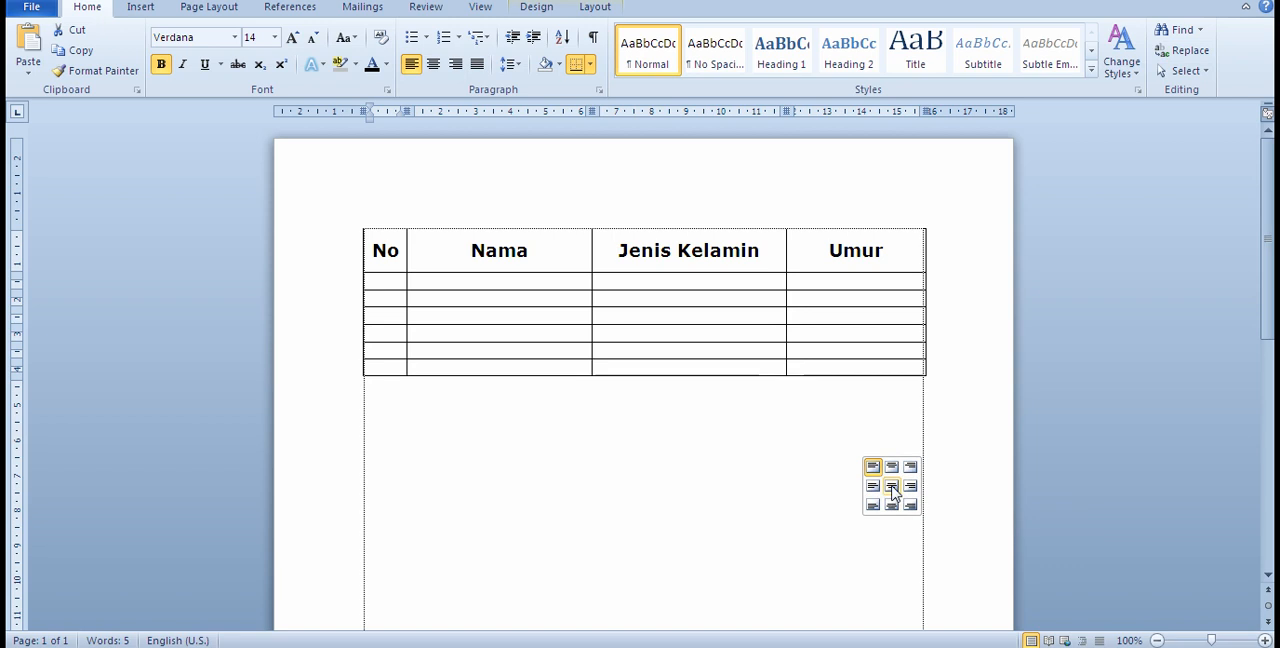
click(893, 488)
click(892, 468)
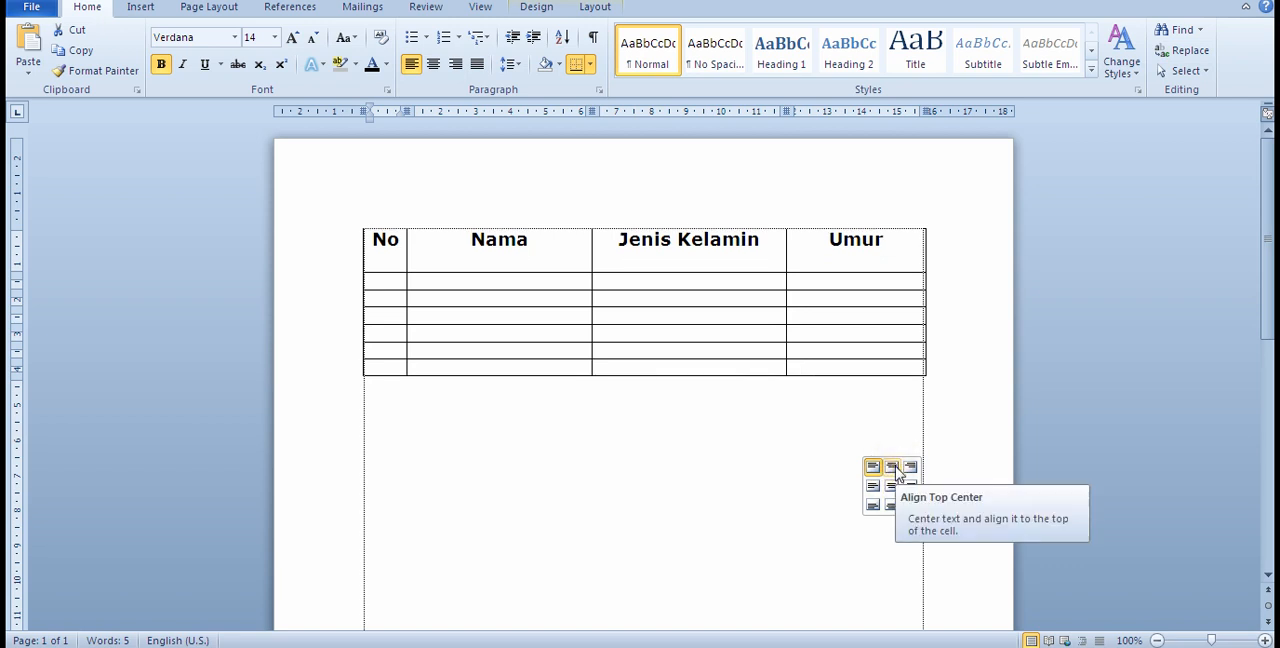
click(892, 487)
click(892, 506)
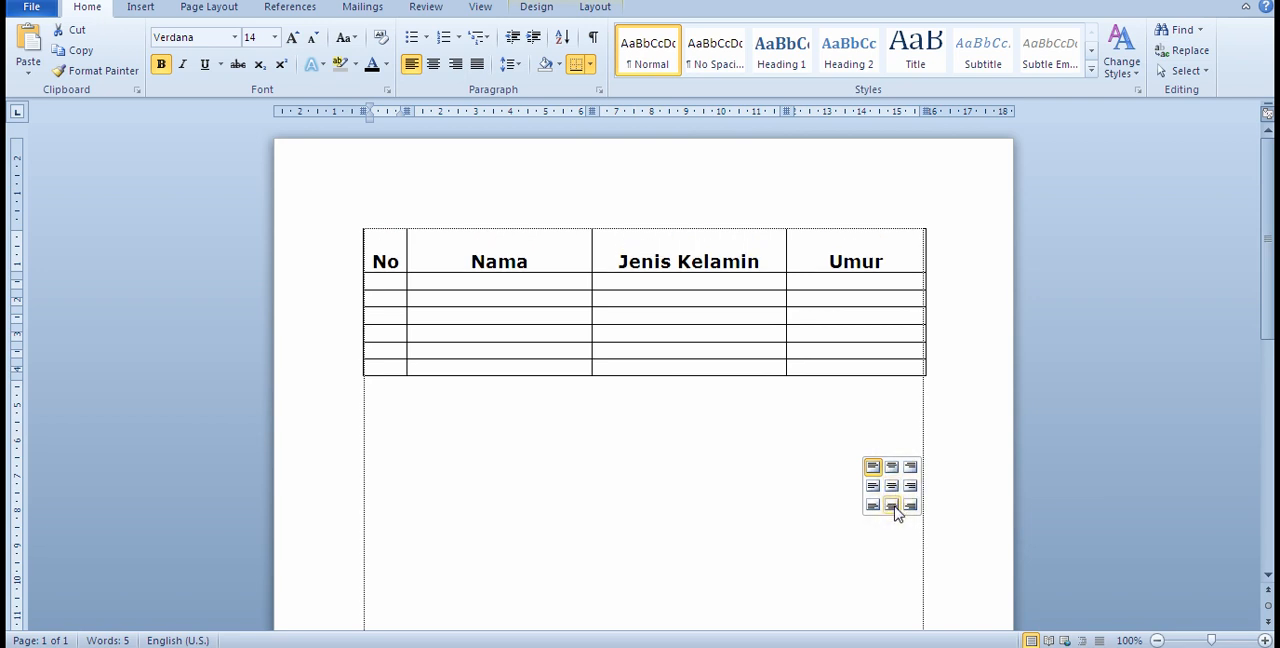
click(892, 487)
click(874, 487)
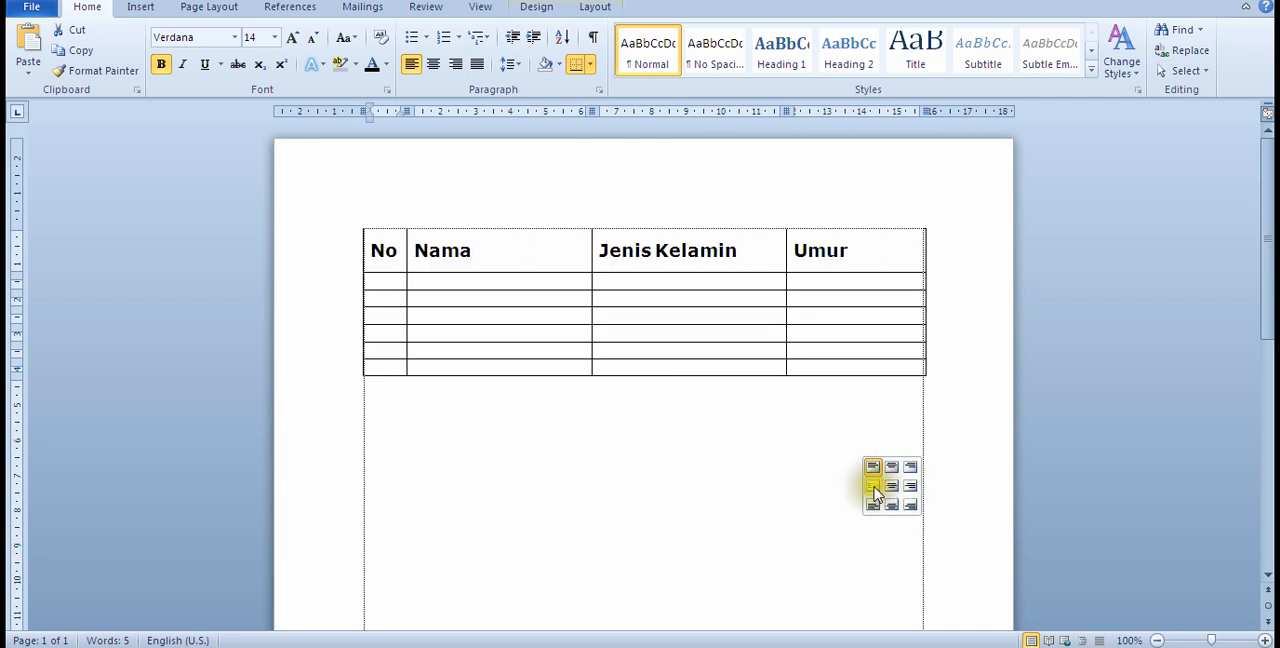
click(892, 487)
click(910, 487)
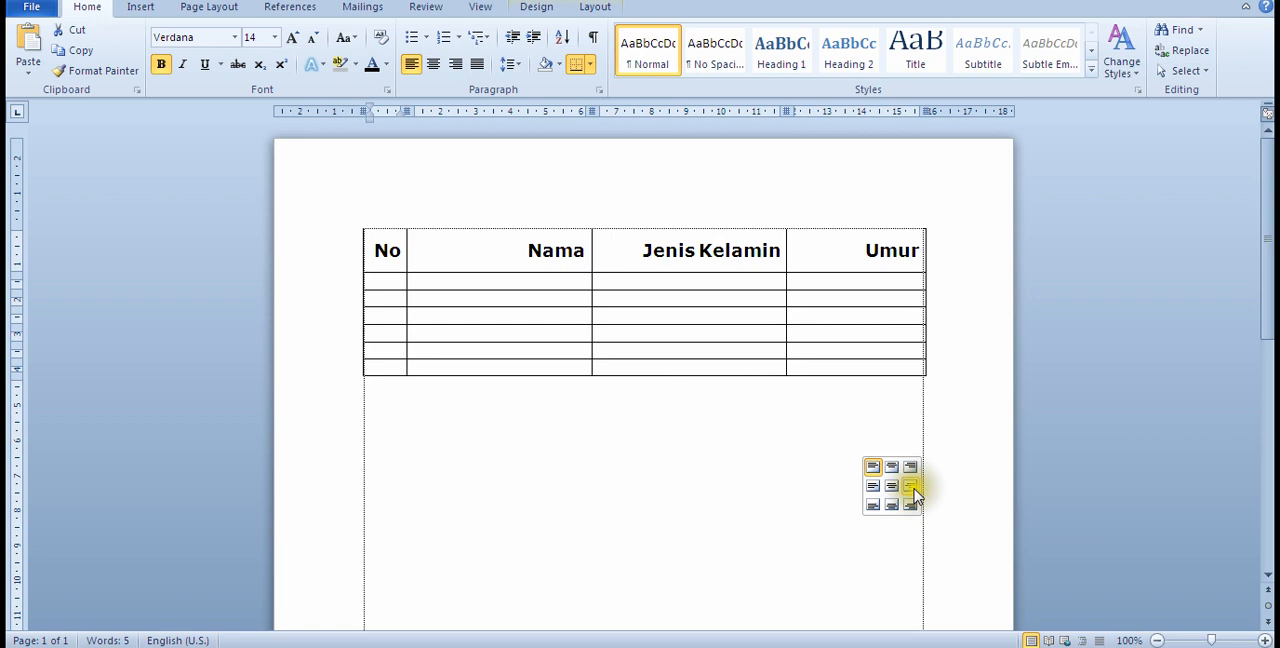
click(892, 487)
click(892, 490)
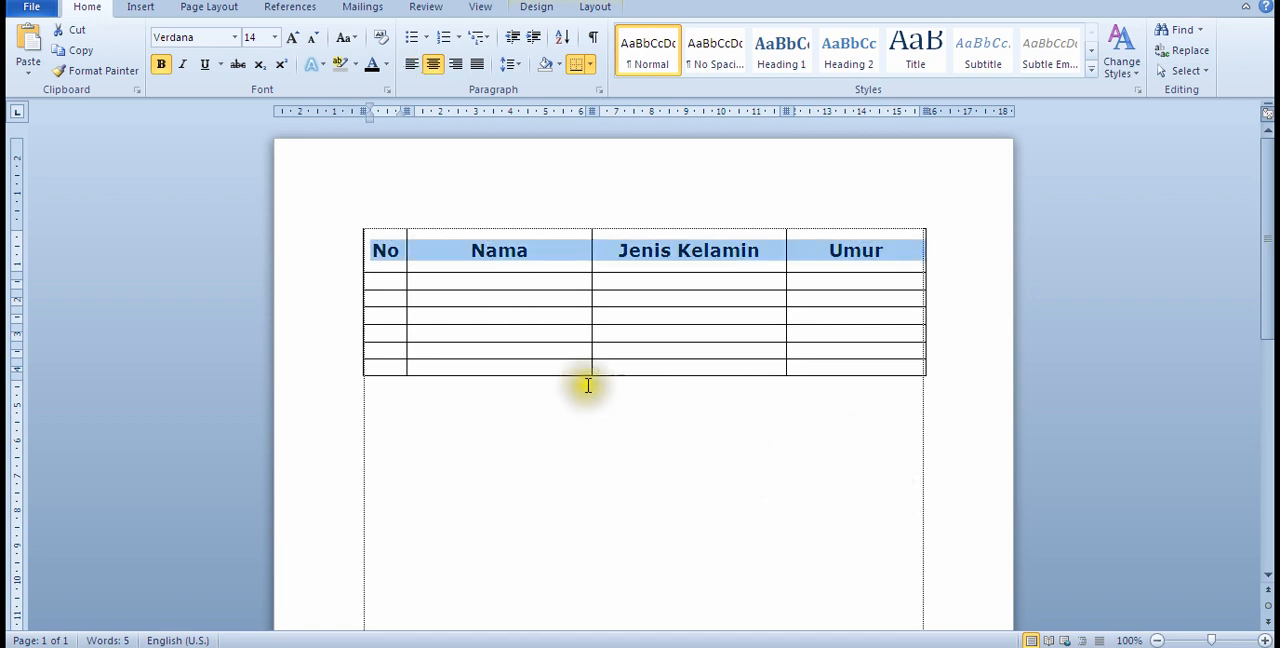
Step: Enter 1 in the first No cell and fill the first three Nama cells with people's first names
click(387, 281)
click(404, 286)
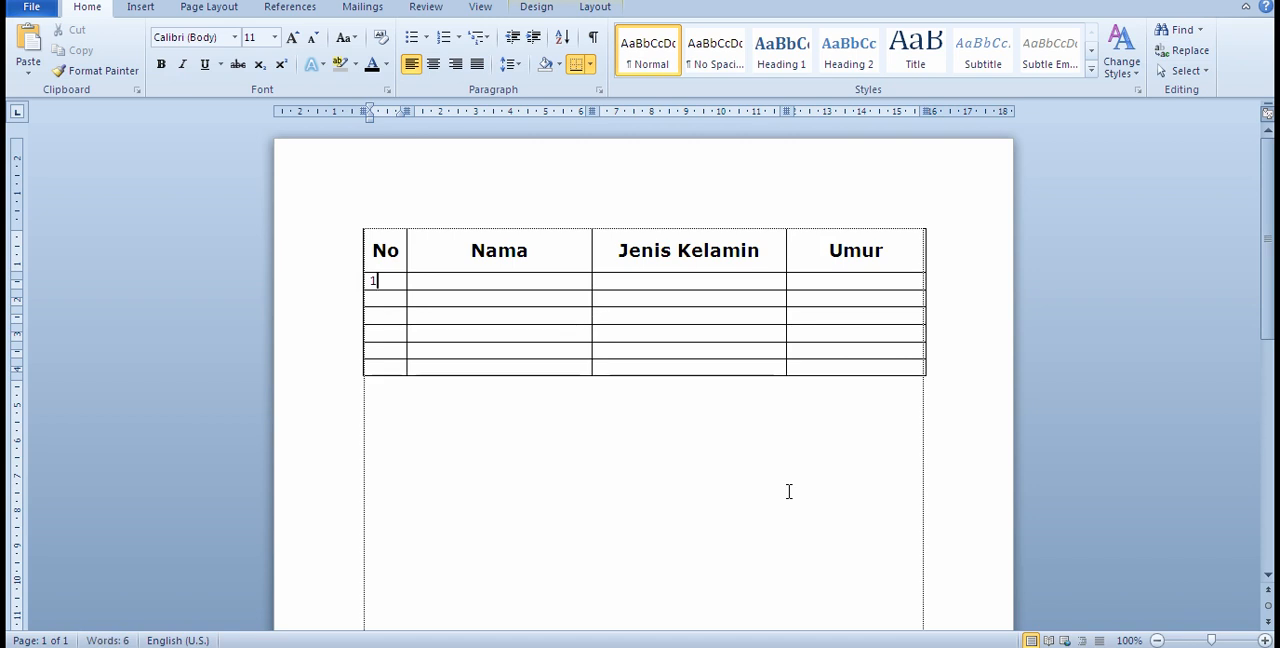
click(436, 287)
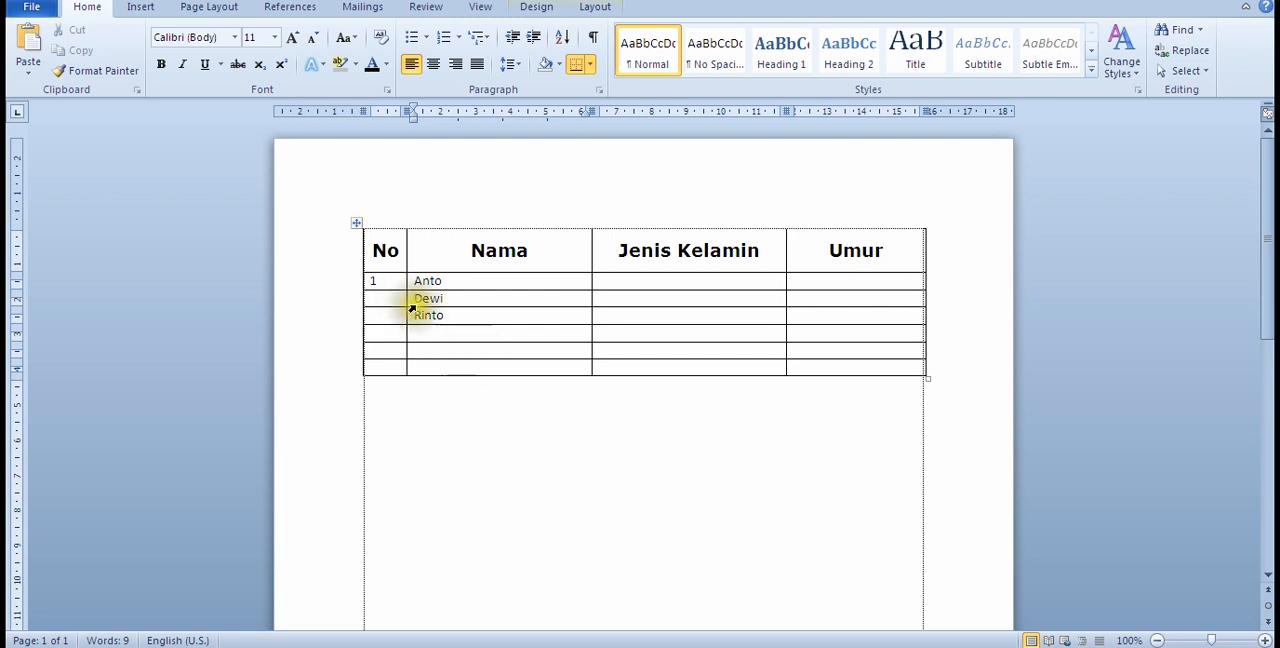
Step: Set the height of all rows below the header row to at least 0,7 cm
click(388, 281)
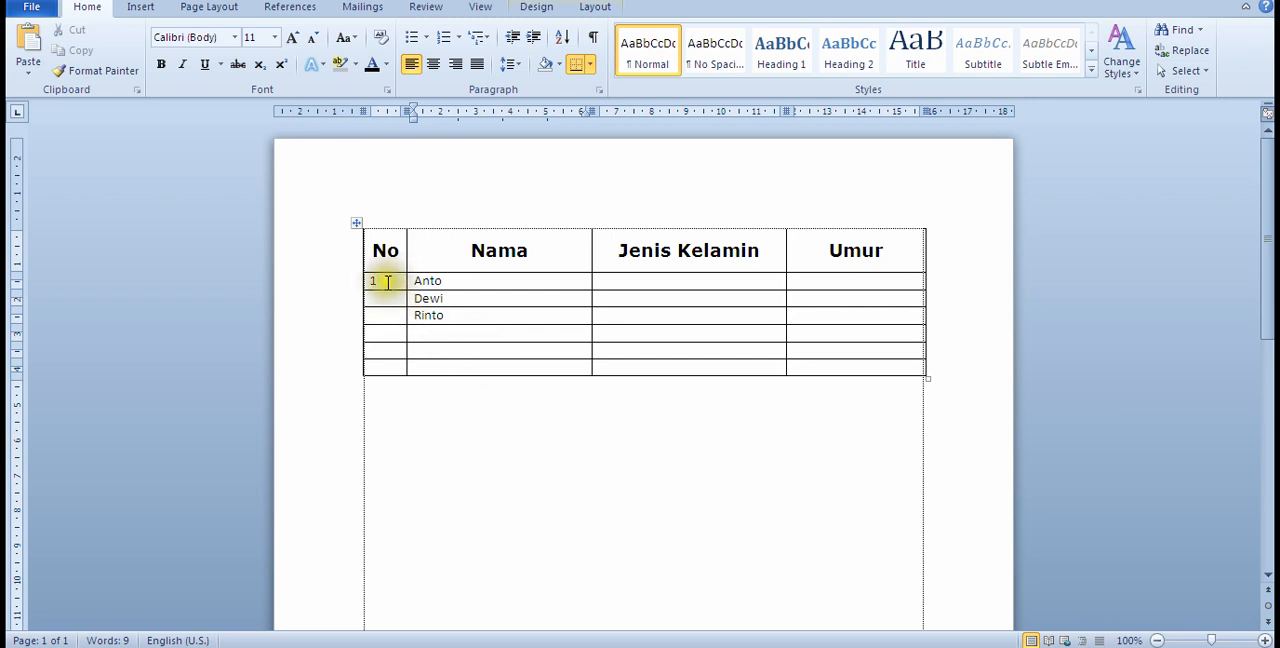
click(388, 281)
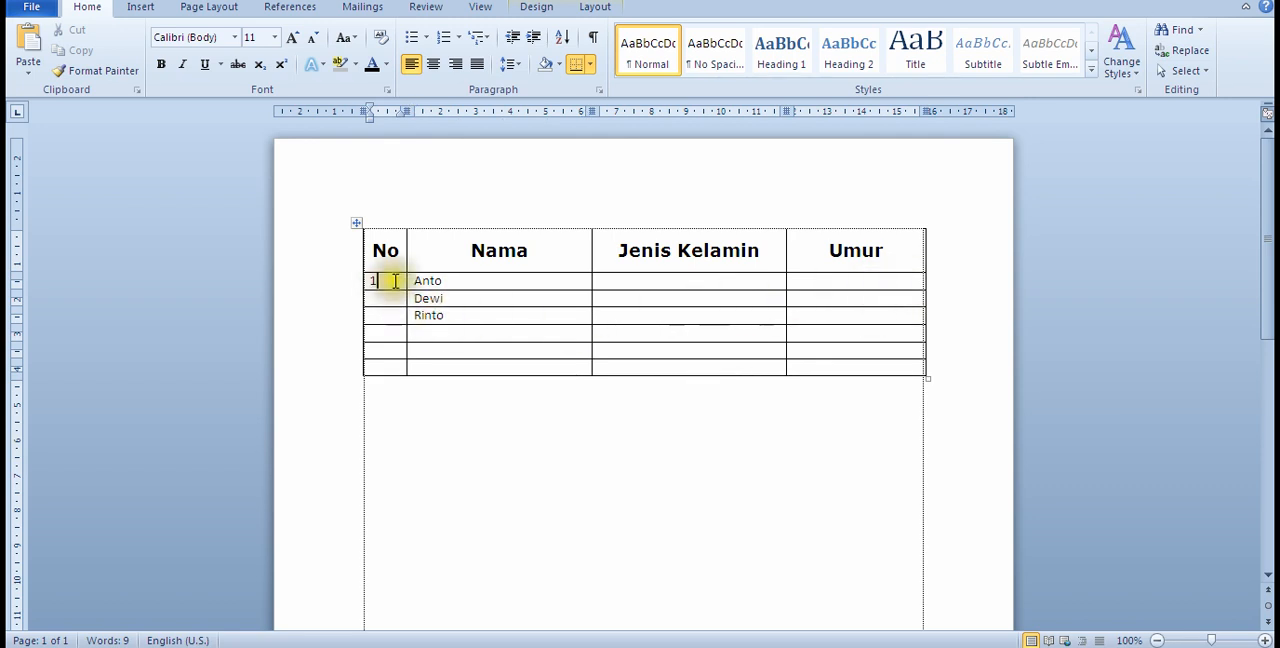
drag(394, 281, 829, 370)
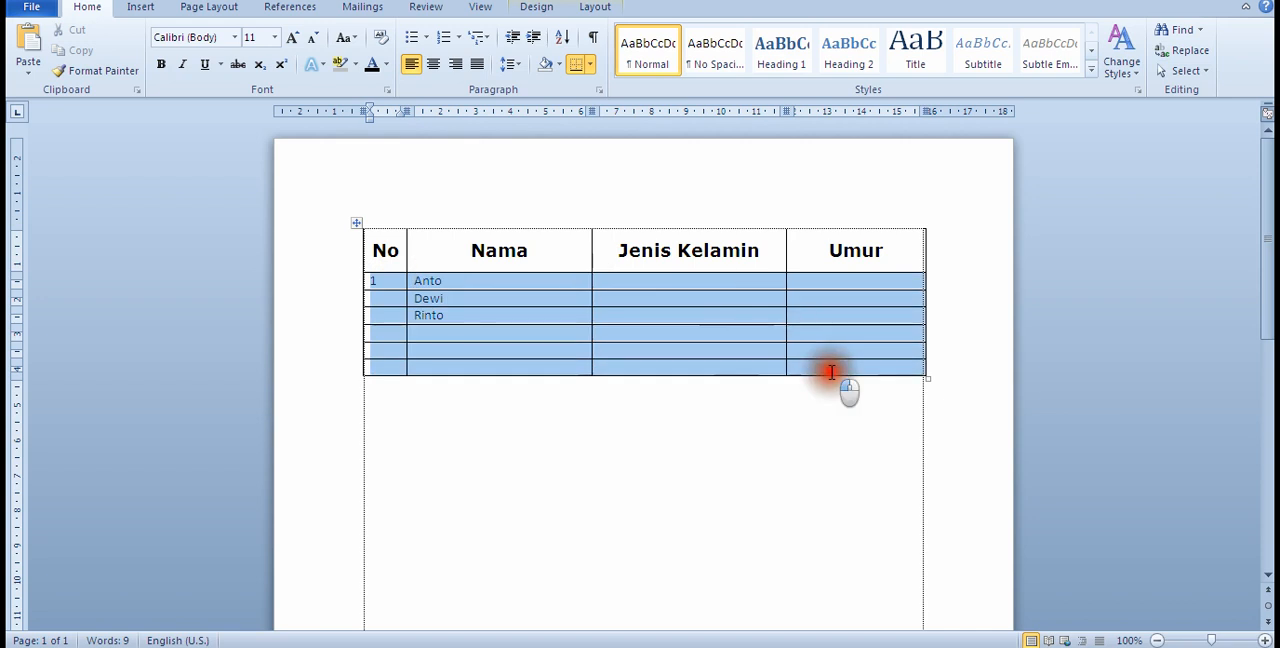
right_click(492, 320)
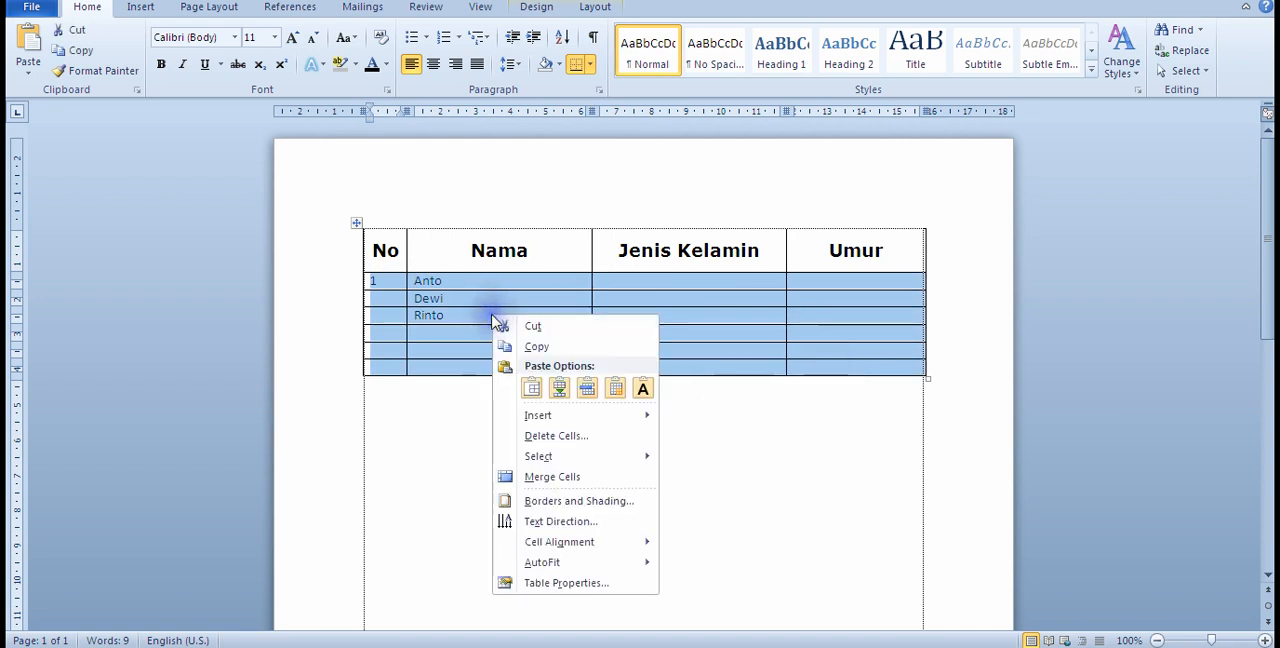
click(590, 583)
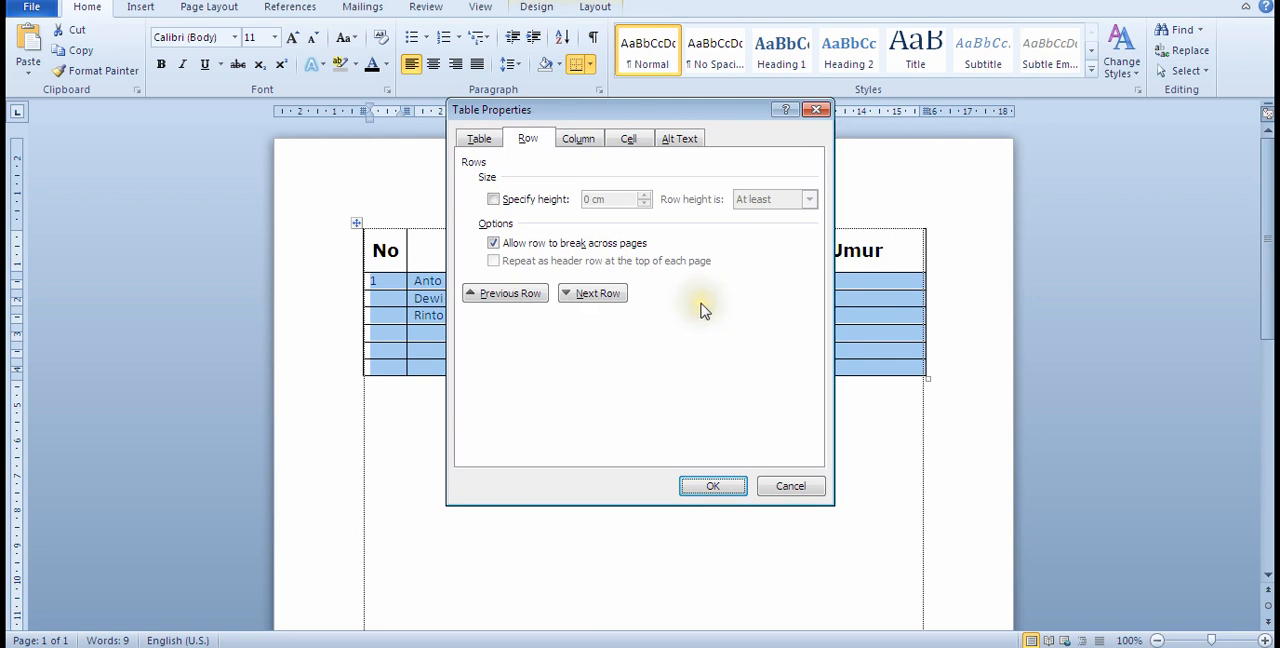
click(528, 141)
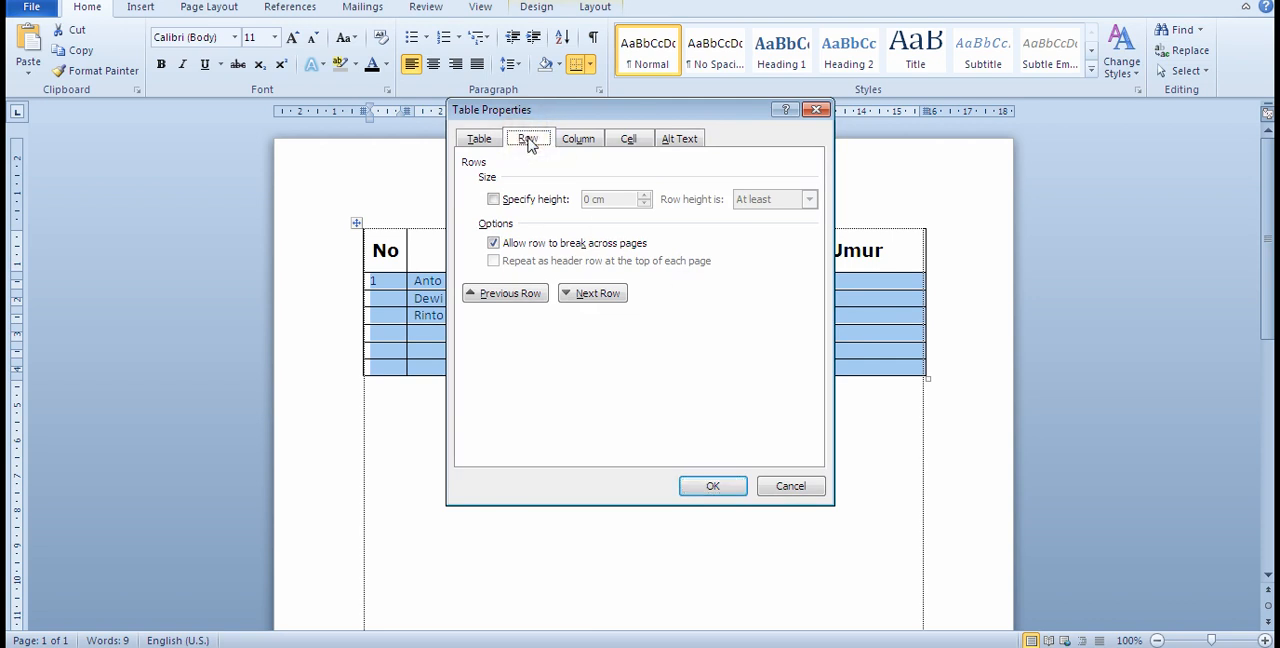
click(494, 200)
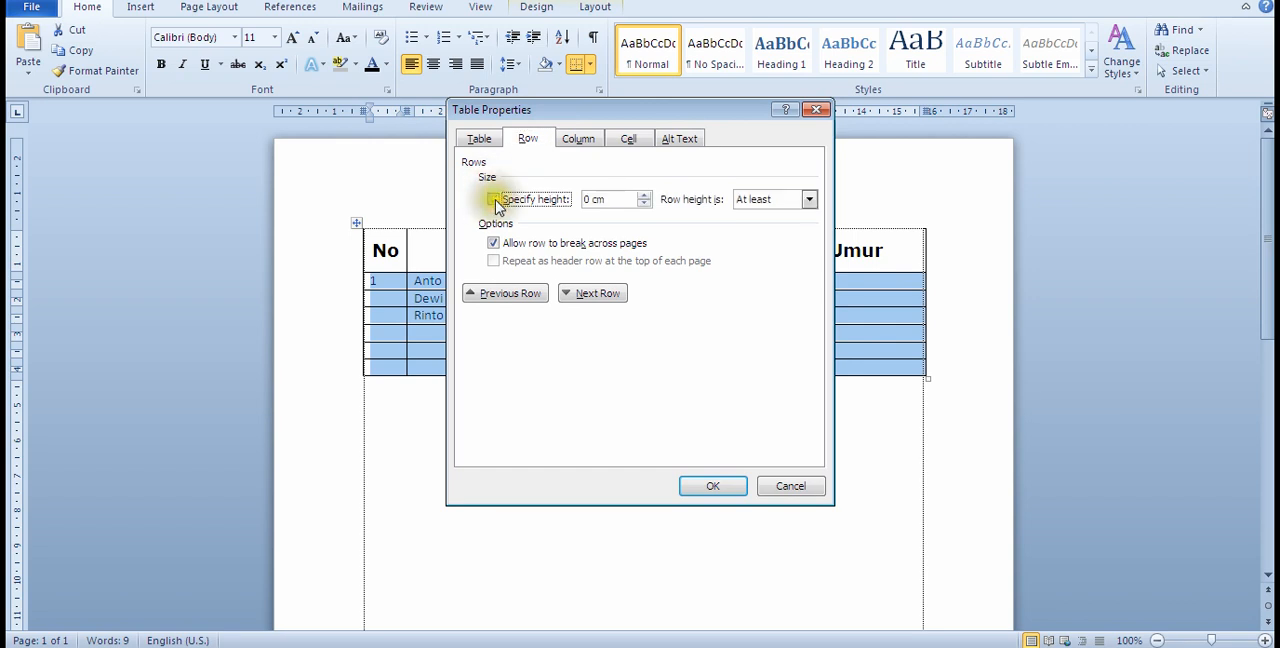
click(592, 199)
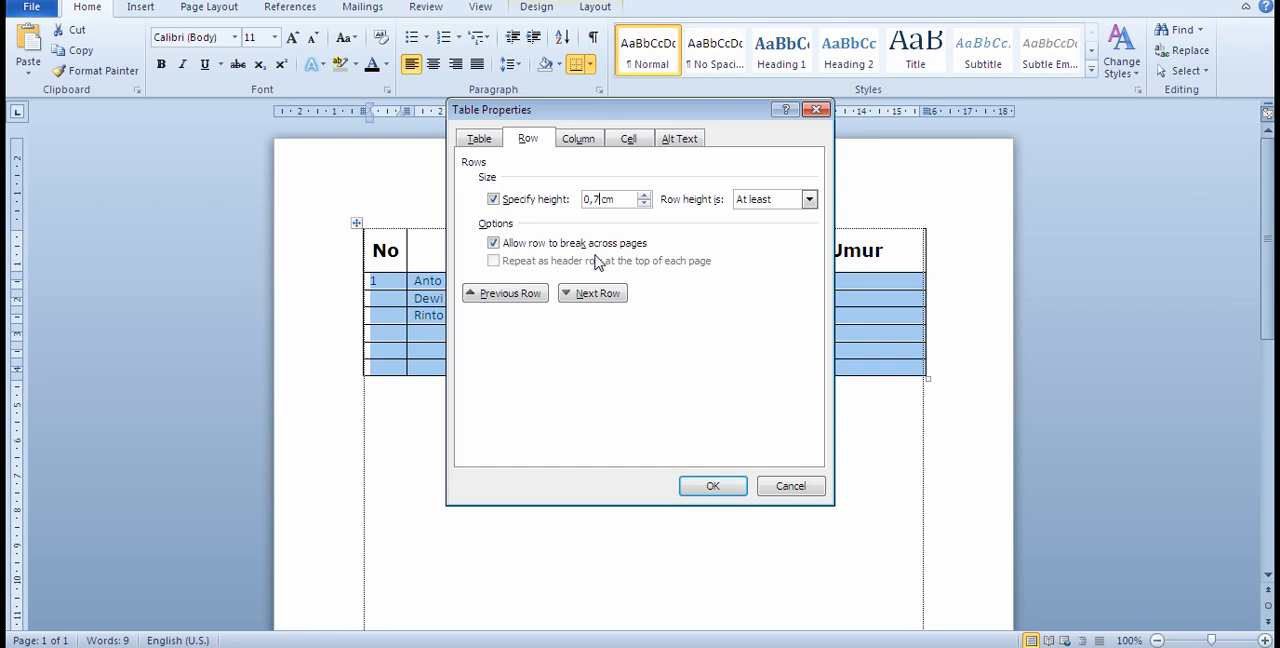
click(719, 488)
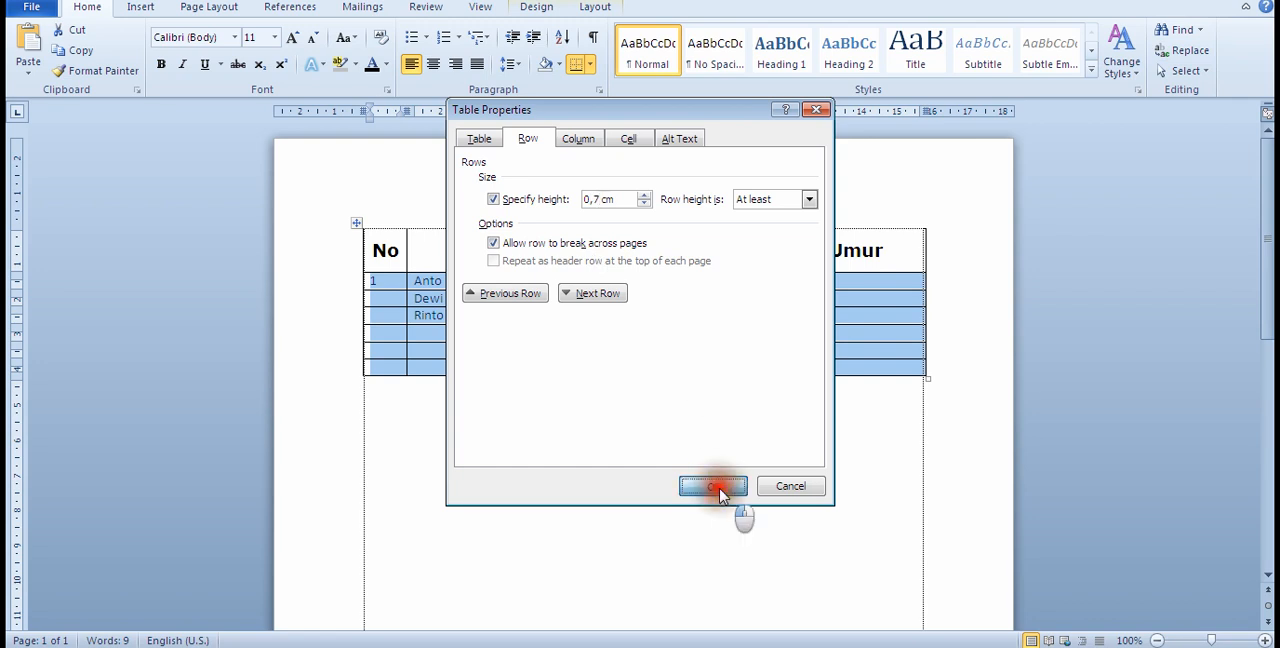
click(716, 491)
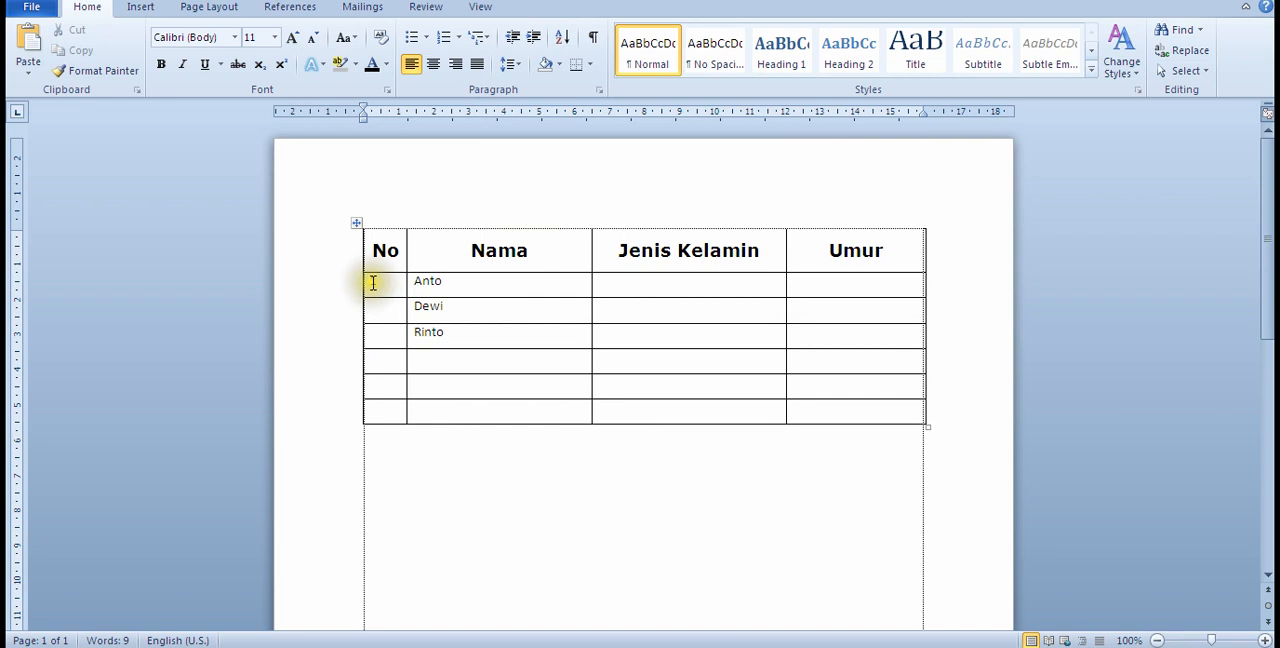
Step: Apply Align Center Left to the No and Nama cells of the first three rows below the header
click(372, 283)
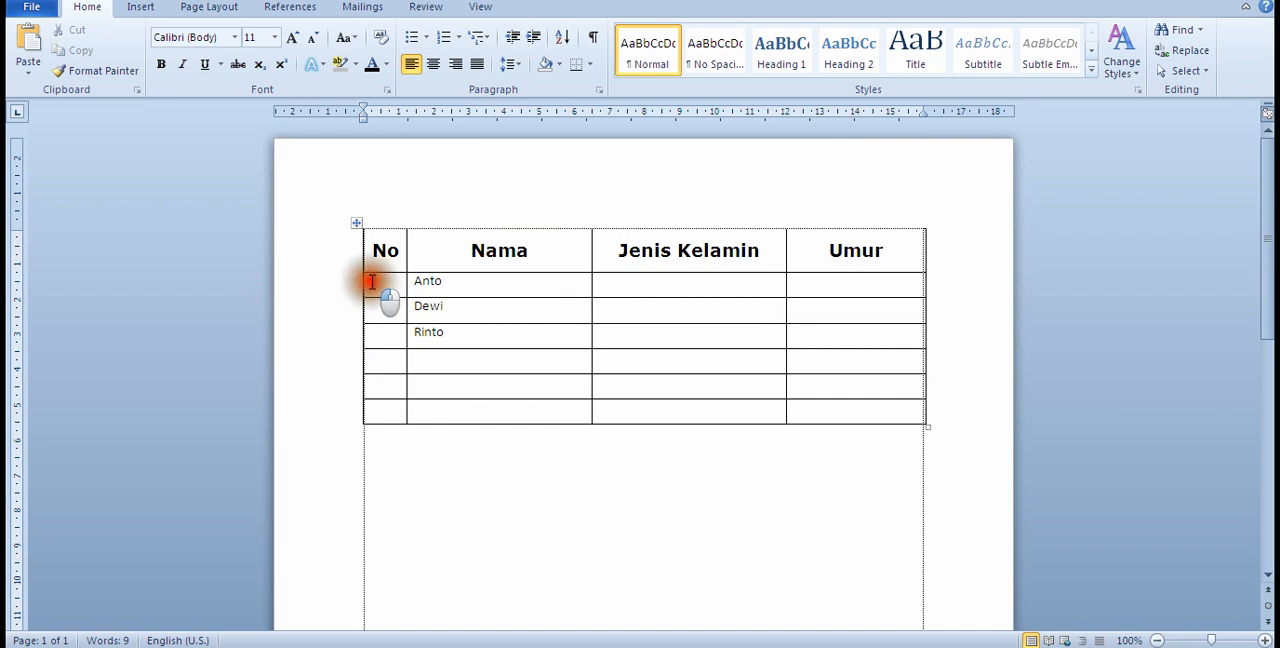
drag(373, 282, 480, 346)
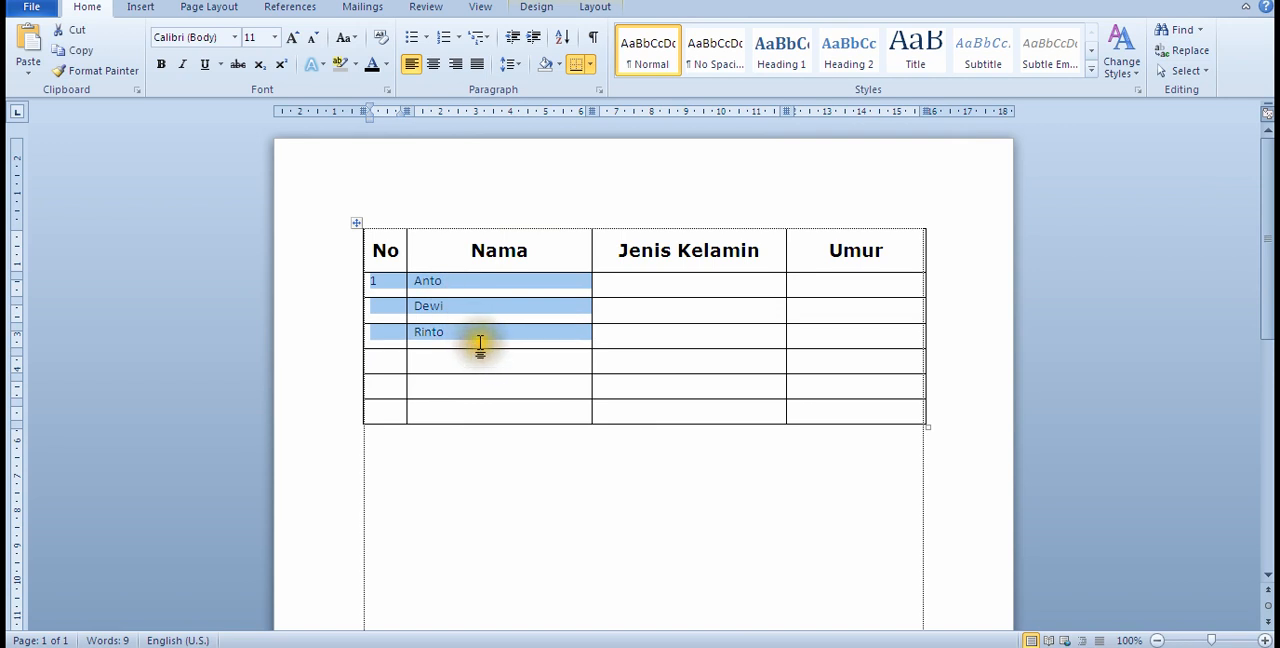
click(508, 394)
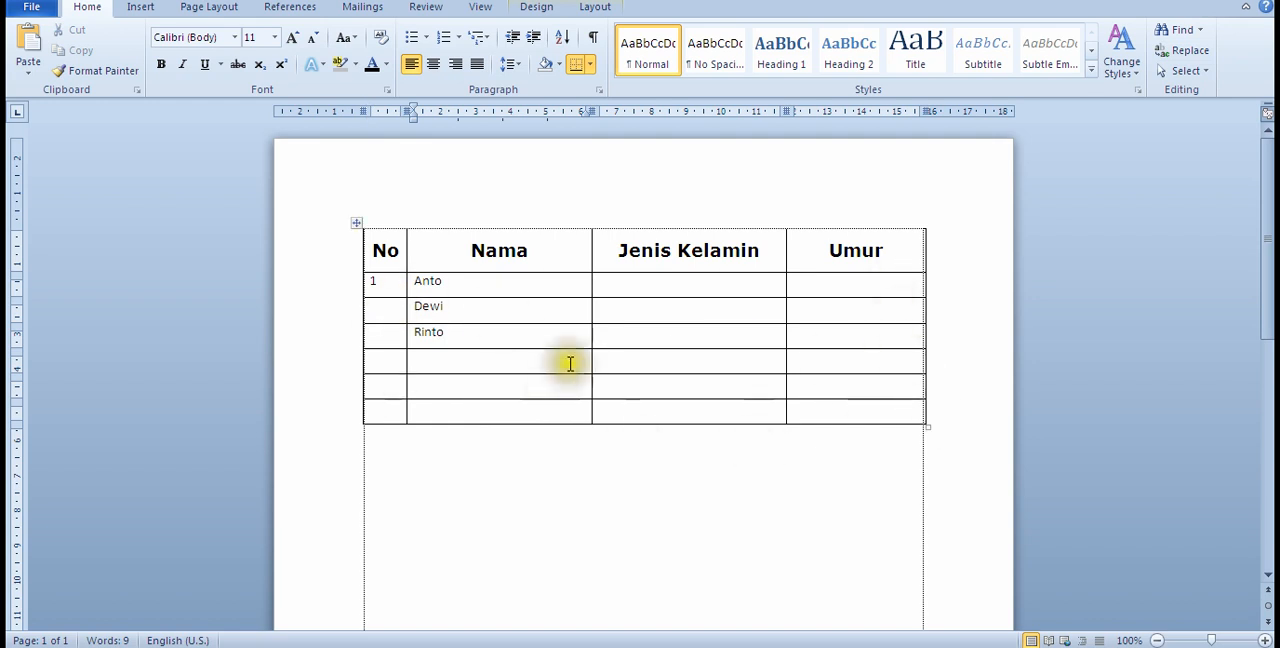
drag(371, 282, 443, 339)
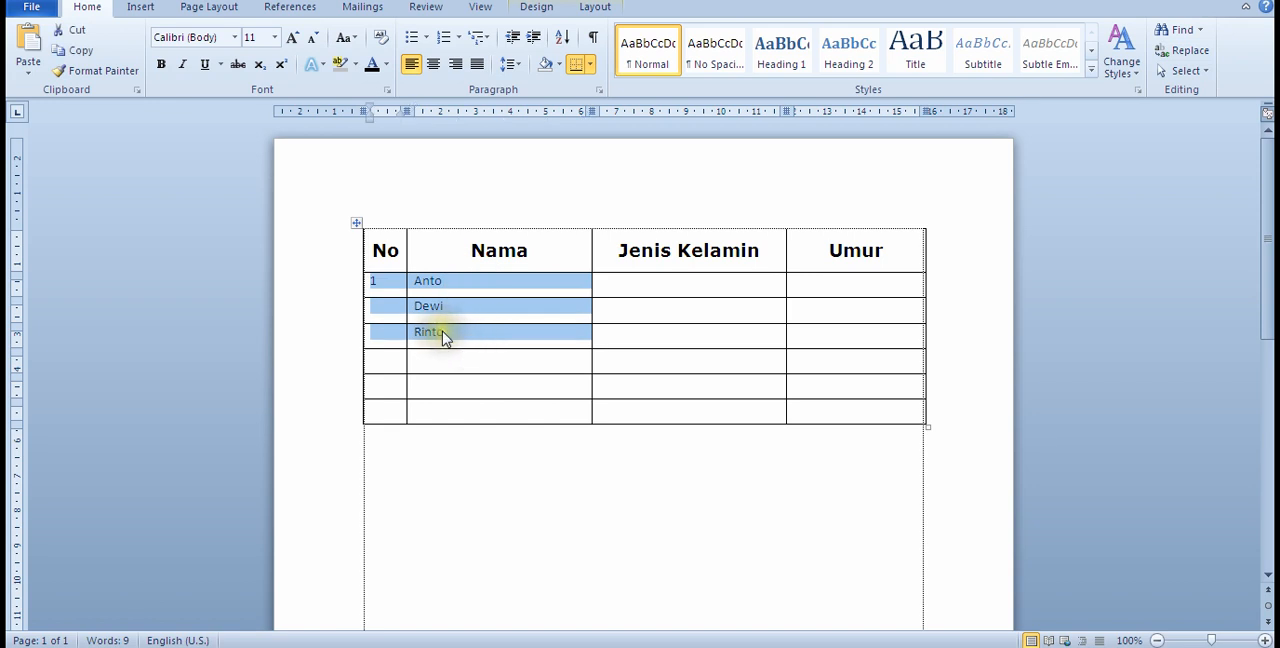
right_click(443, 337)
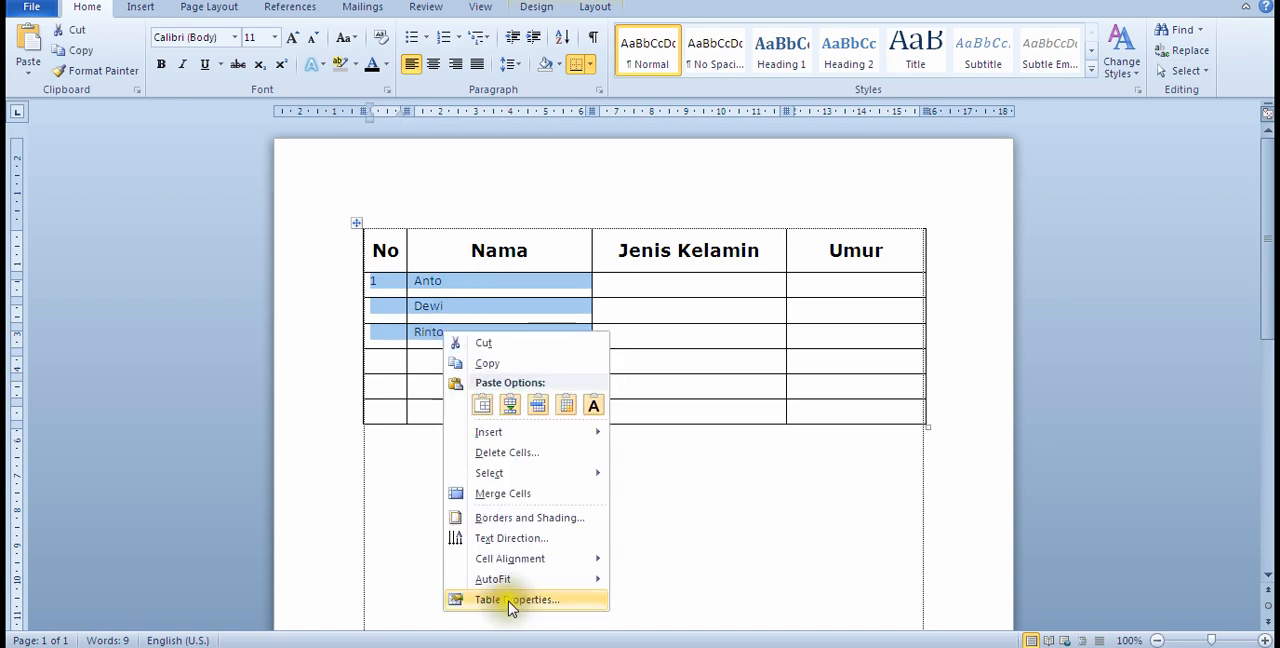
mouse_move(530, 562)
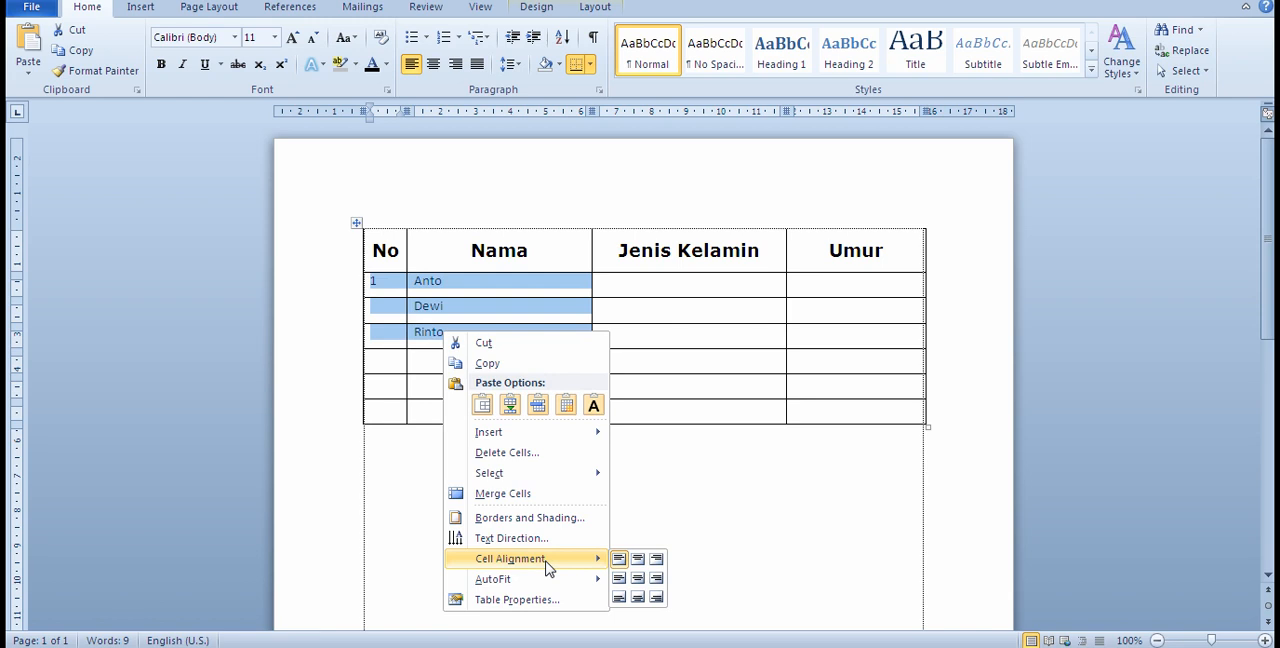
mouse_move(590, 579)
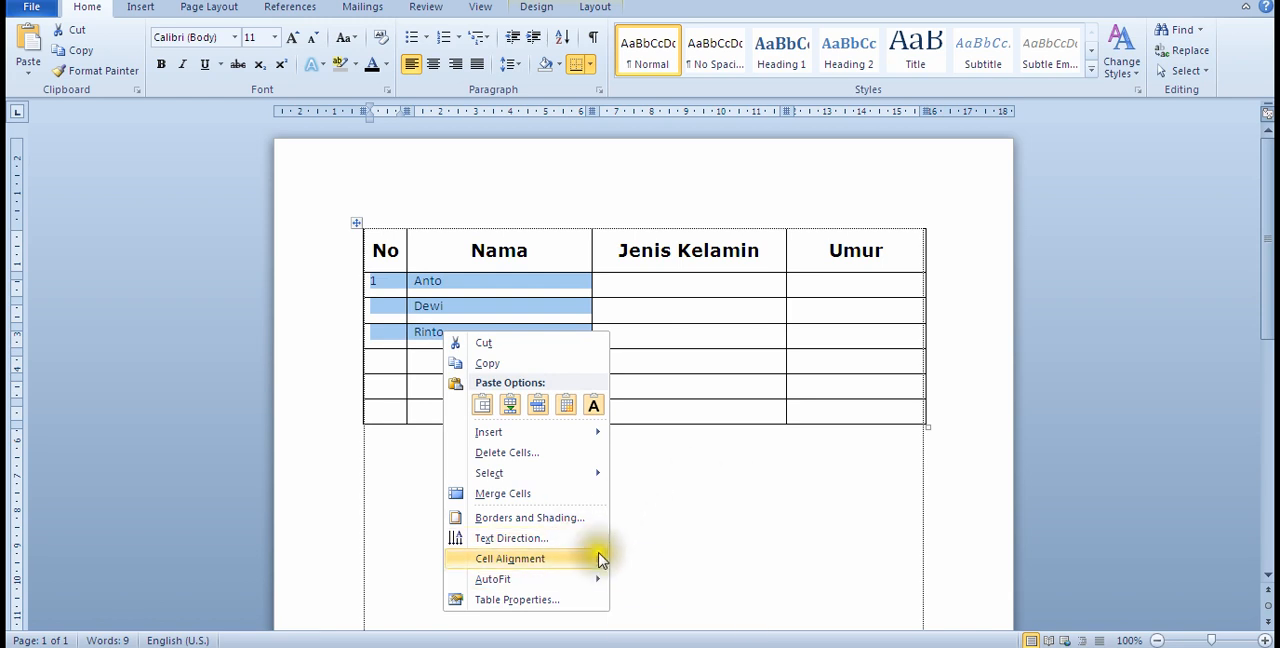
click(619, 578)
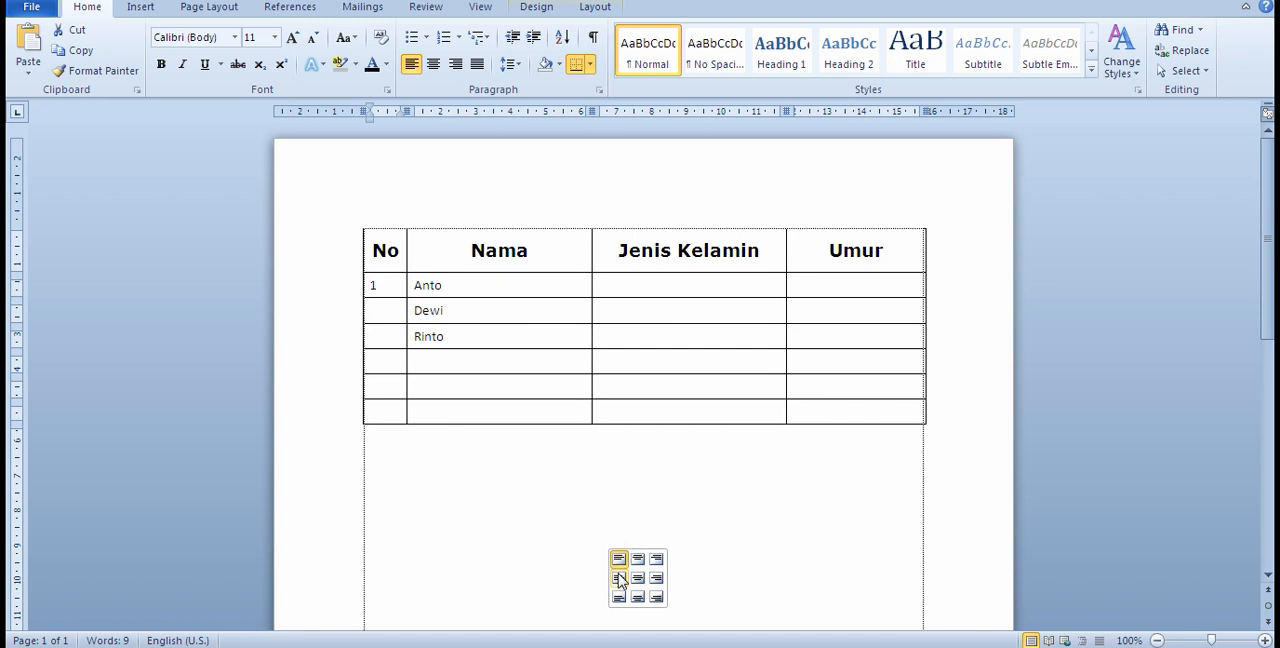
click(640, 579)
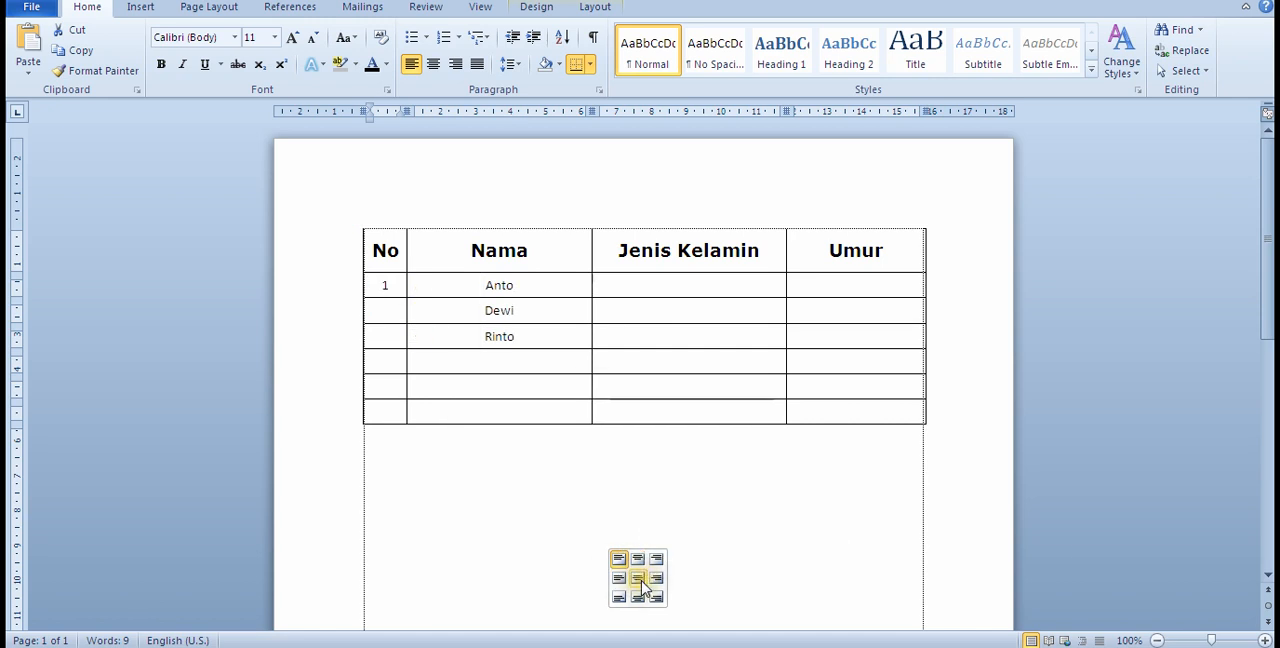
click(624, 579)
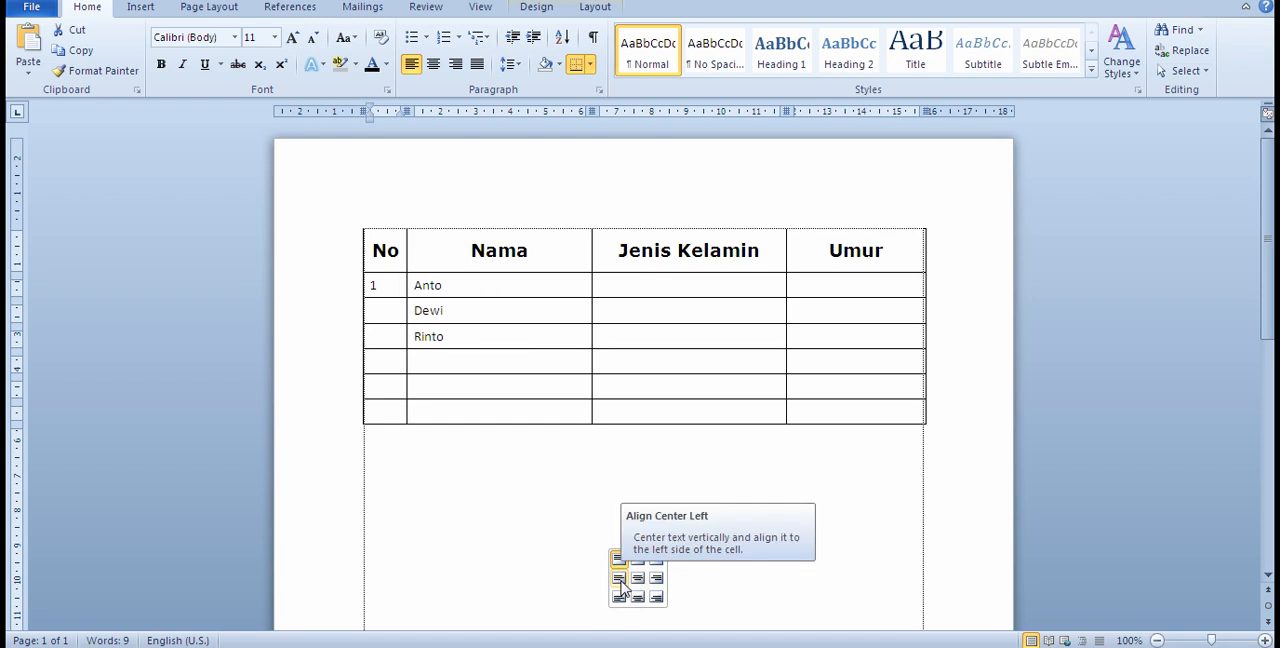
click(622, 579)
click(543, 494)
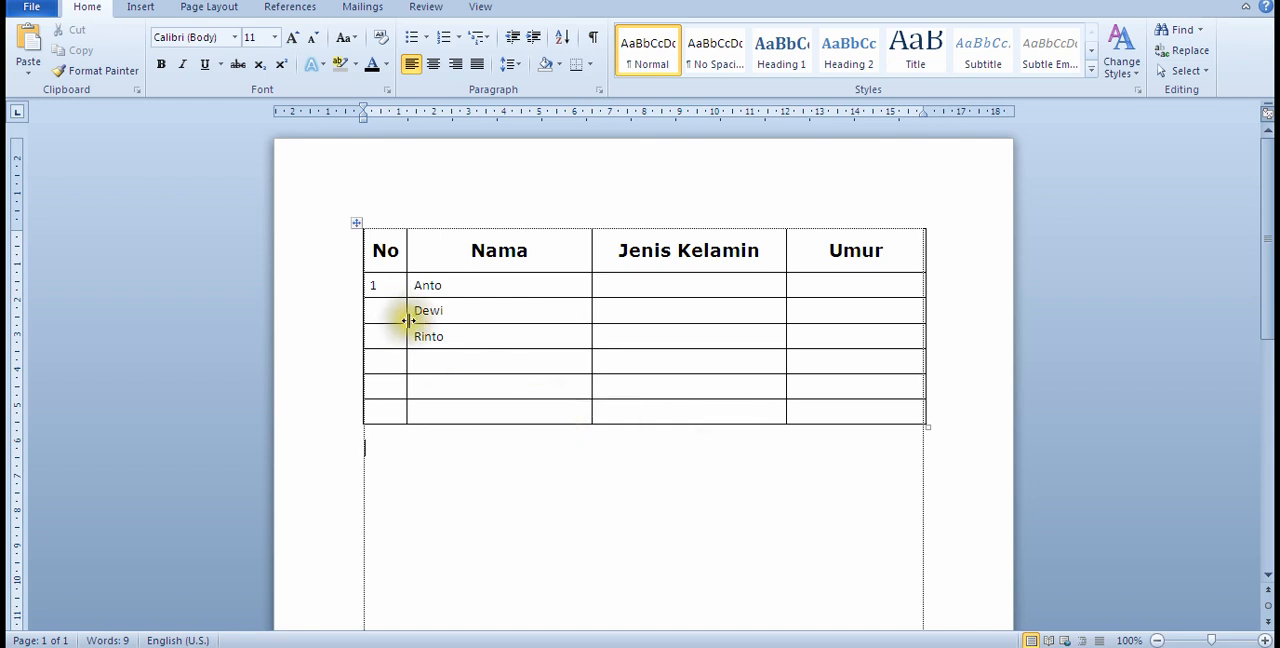
click(406, 184)
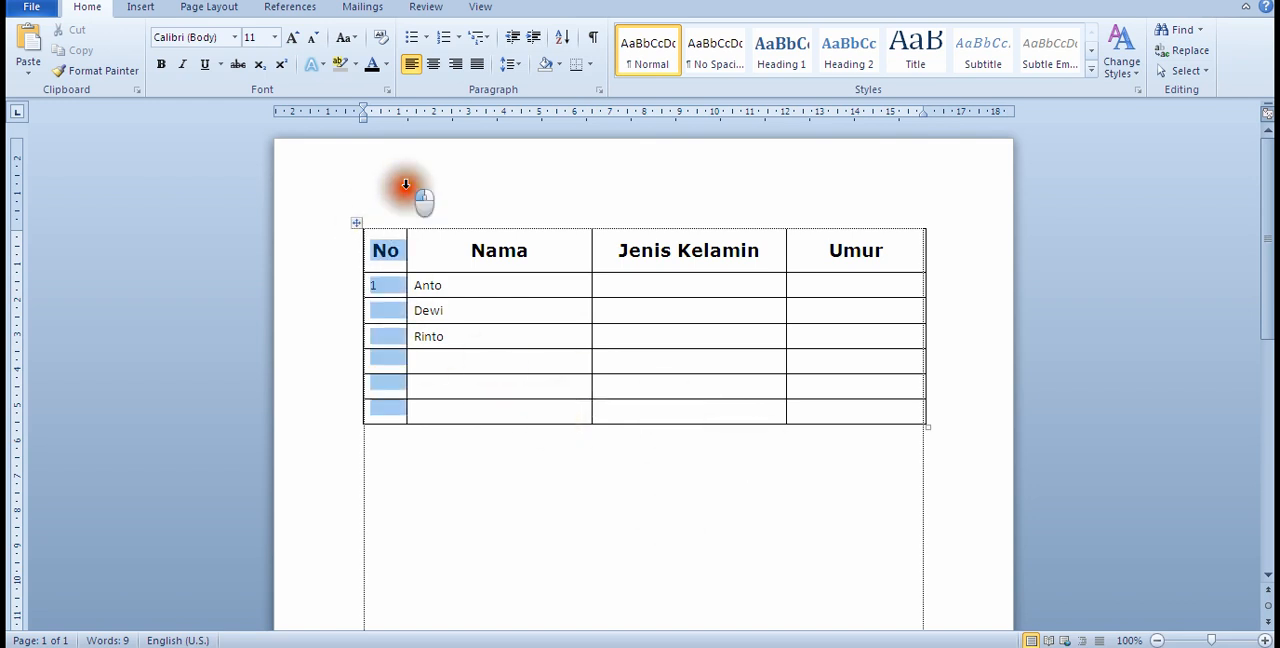
click(548, 486)
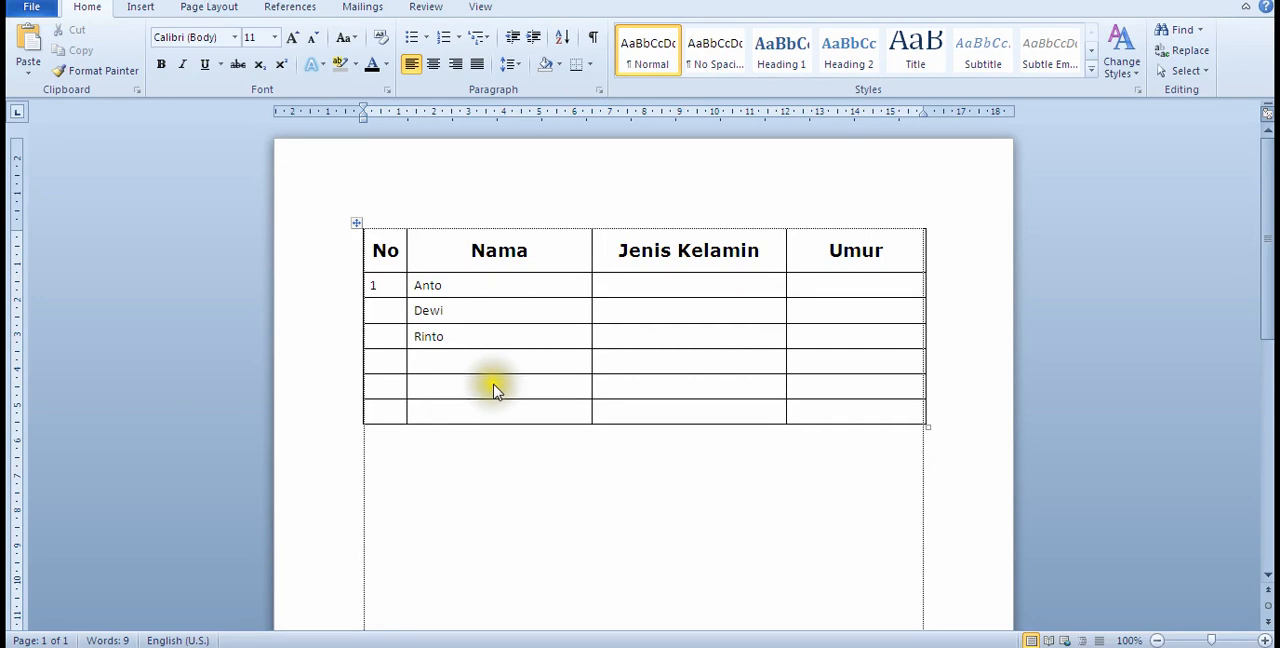
click(537, 284)
click(538, 288)
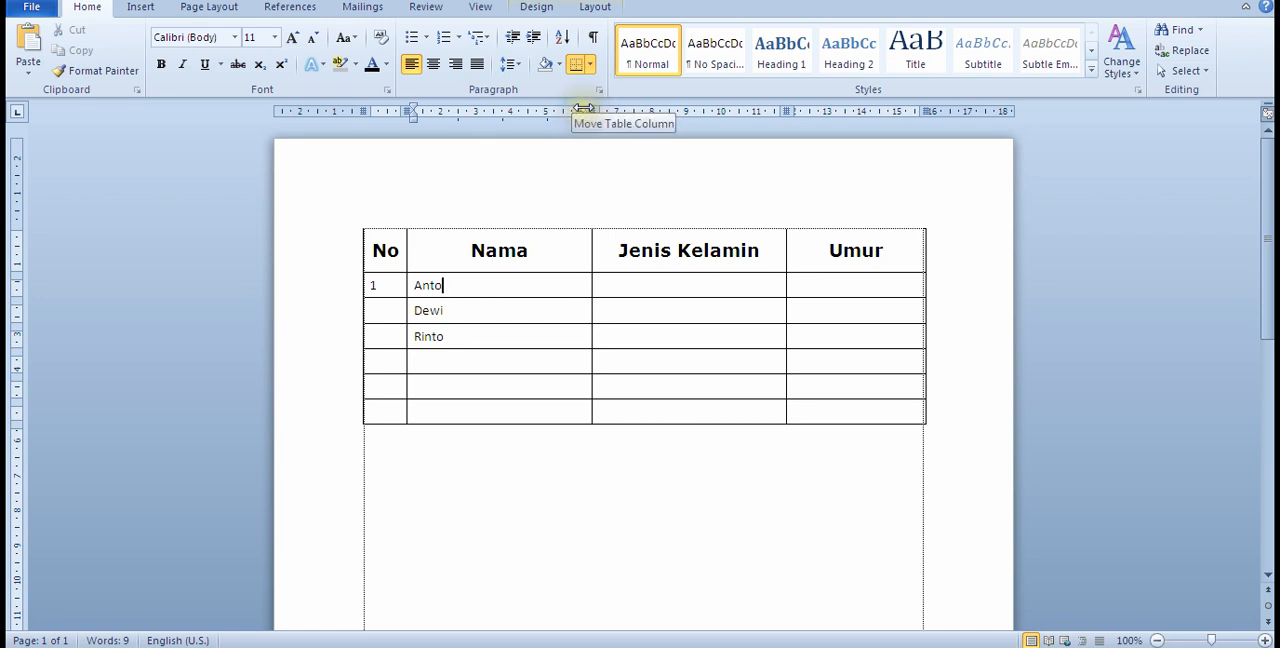
Step: Narrow the table's Nama column to about 4,5 cm, Jenis Kelamin to about 5 cm and Umur to about 3,3 cm
drag(584, 107, 556, 111)
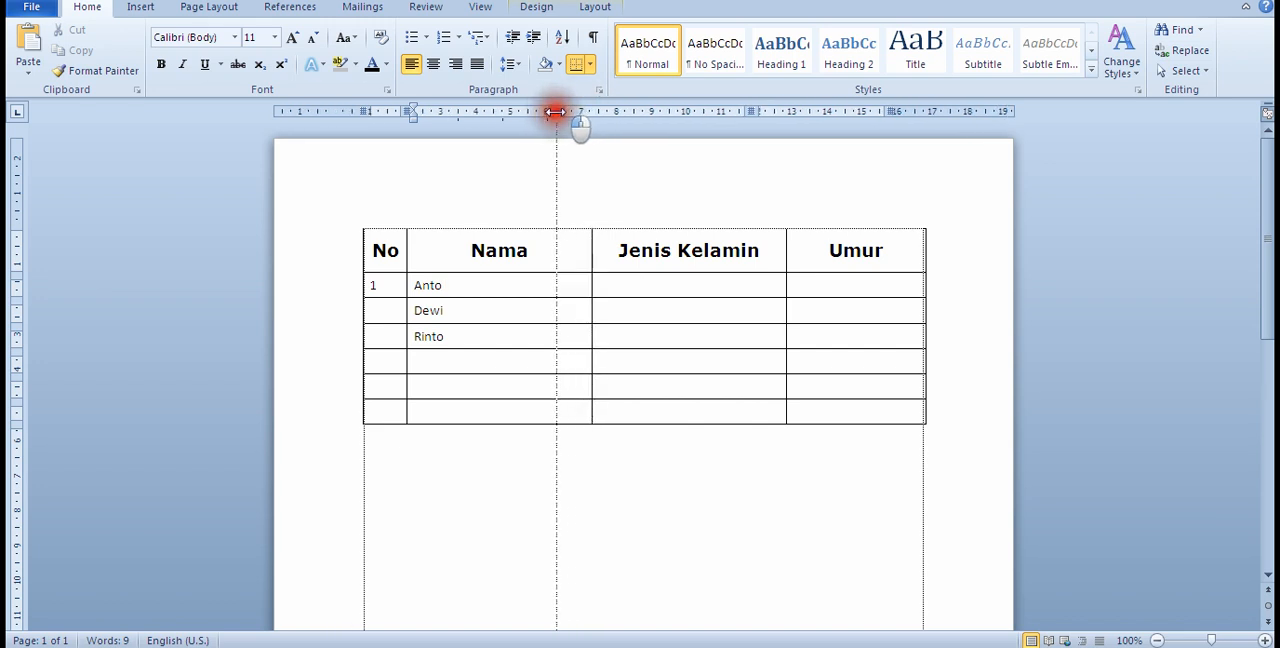
mouse_move(556, 111)
mouse_down()
mouse_move(603, 111)
mouse_move(562, 122)
mouse_up()
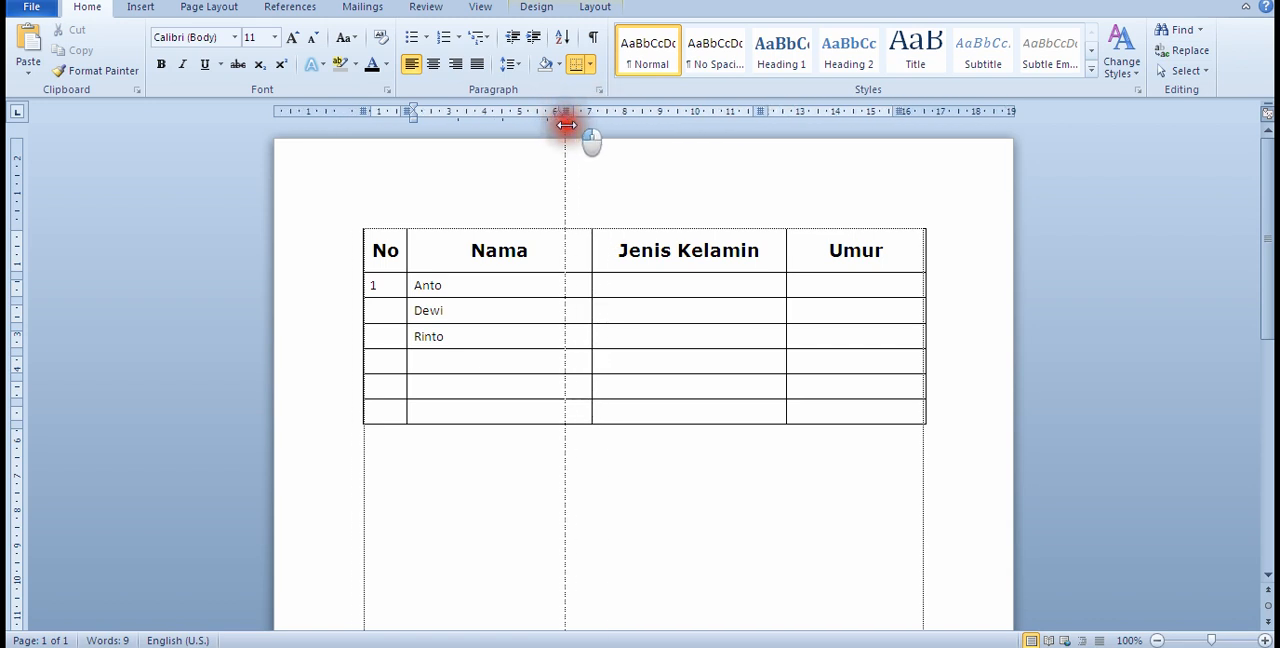
drag(566, 124, 566, 121)
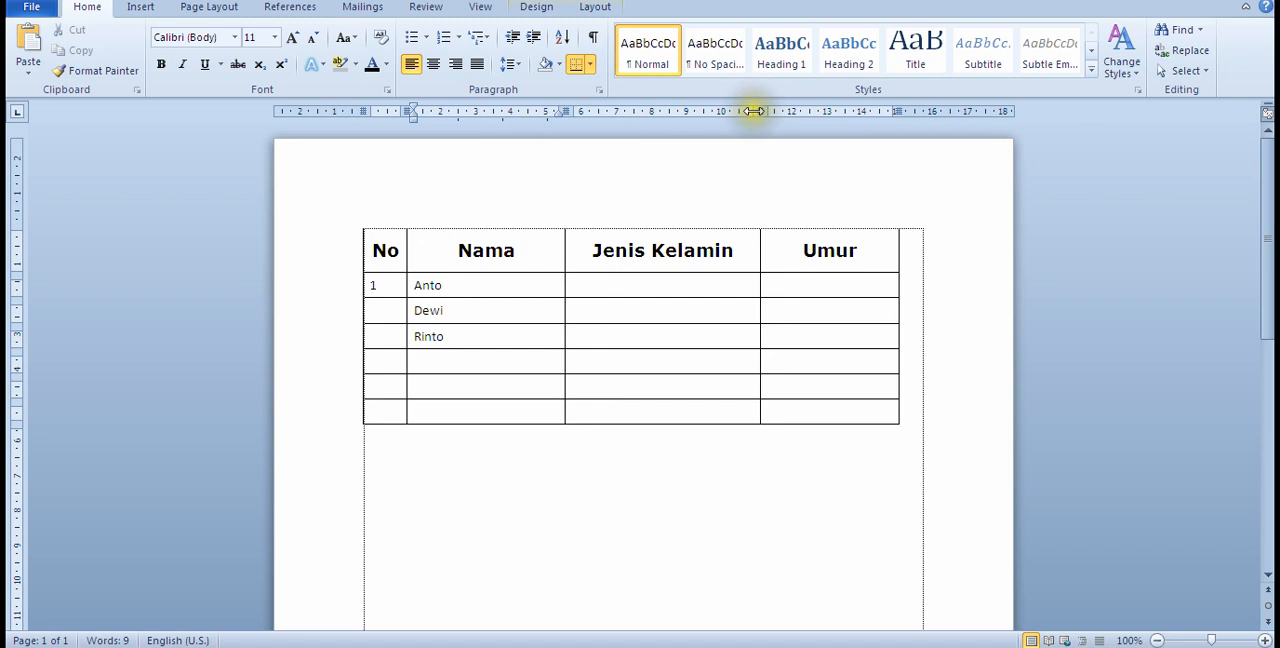
drag(753, 111, 740, 115)
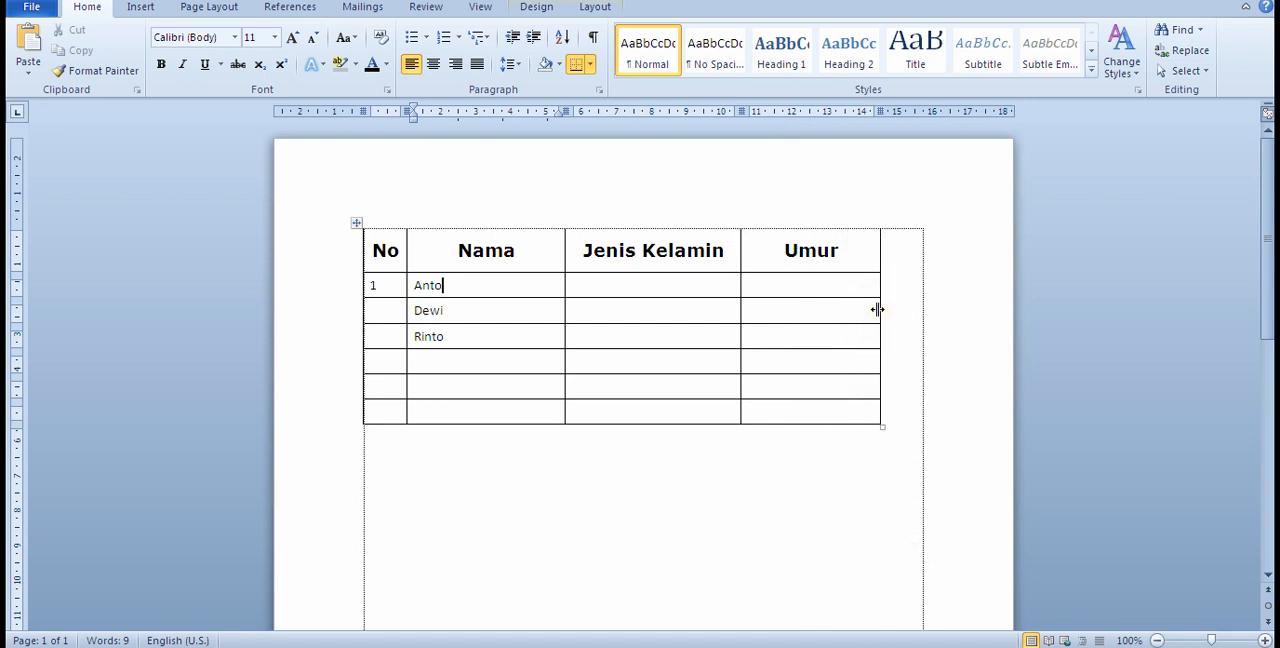
drag(877, 310, 856, 316)
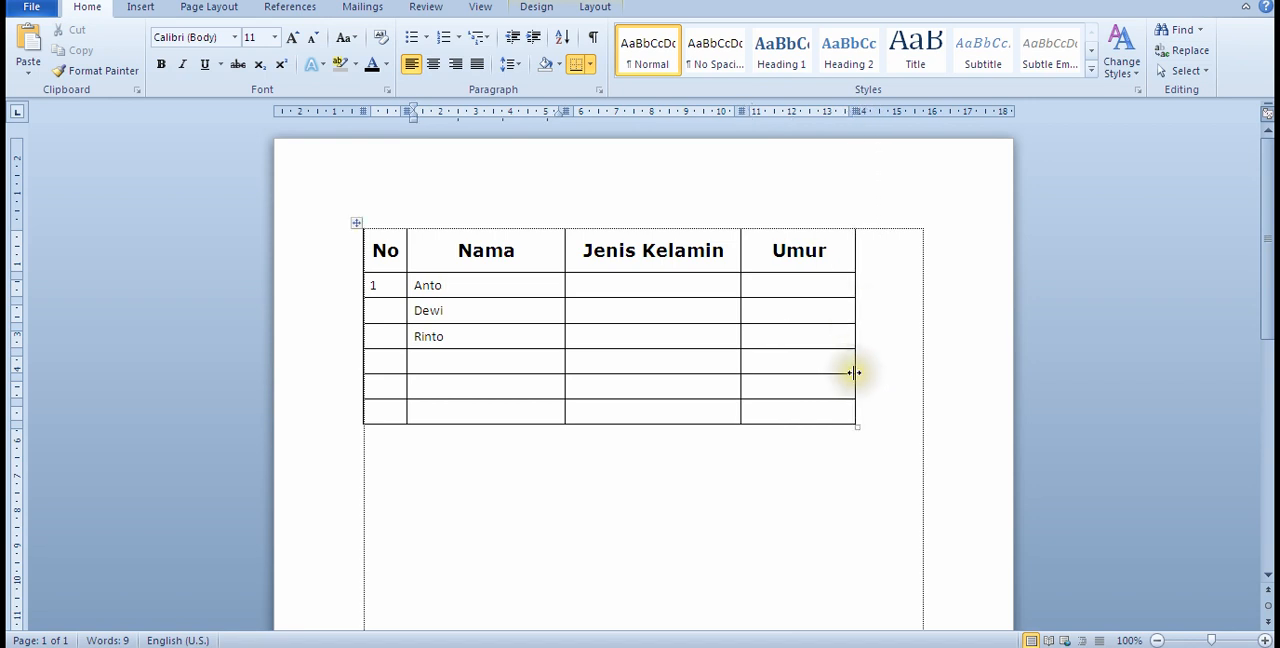
Step: Check the row height setting in the table properties for all rows below the header
click(379, 291)
click(380, 287)
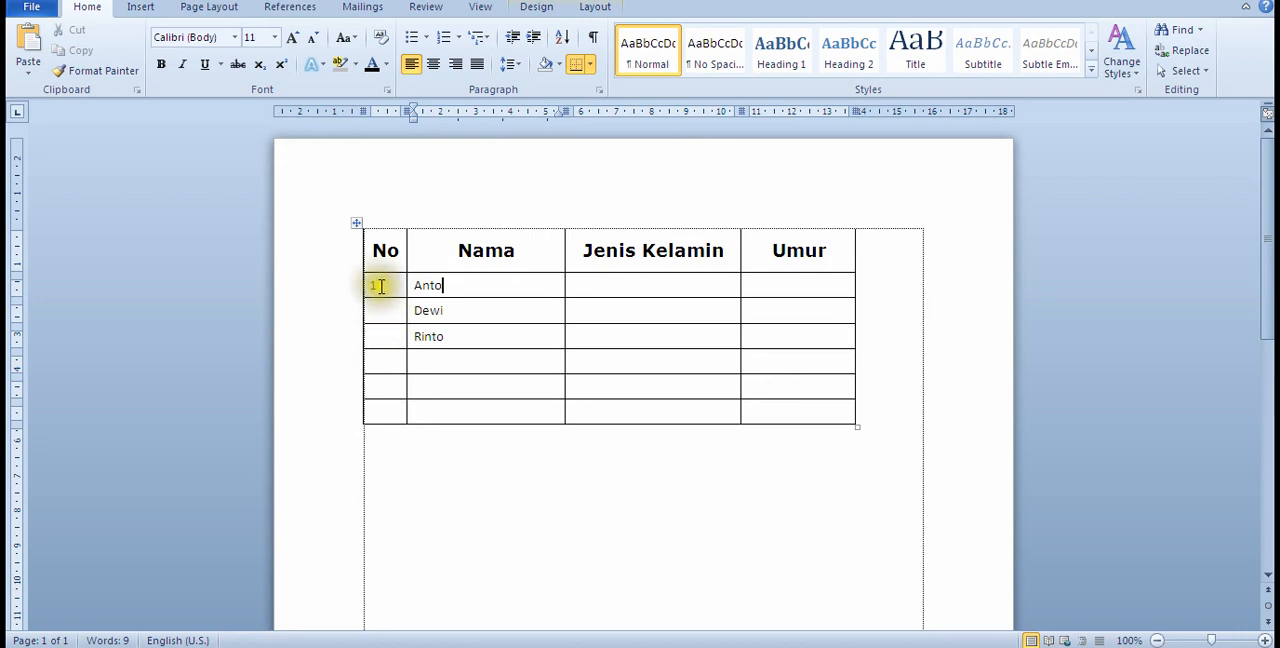
click(378, 285)
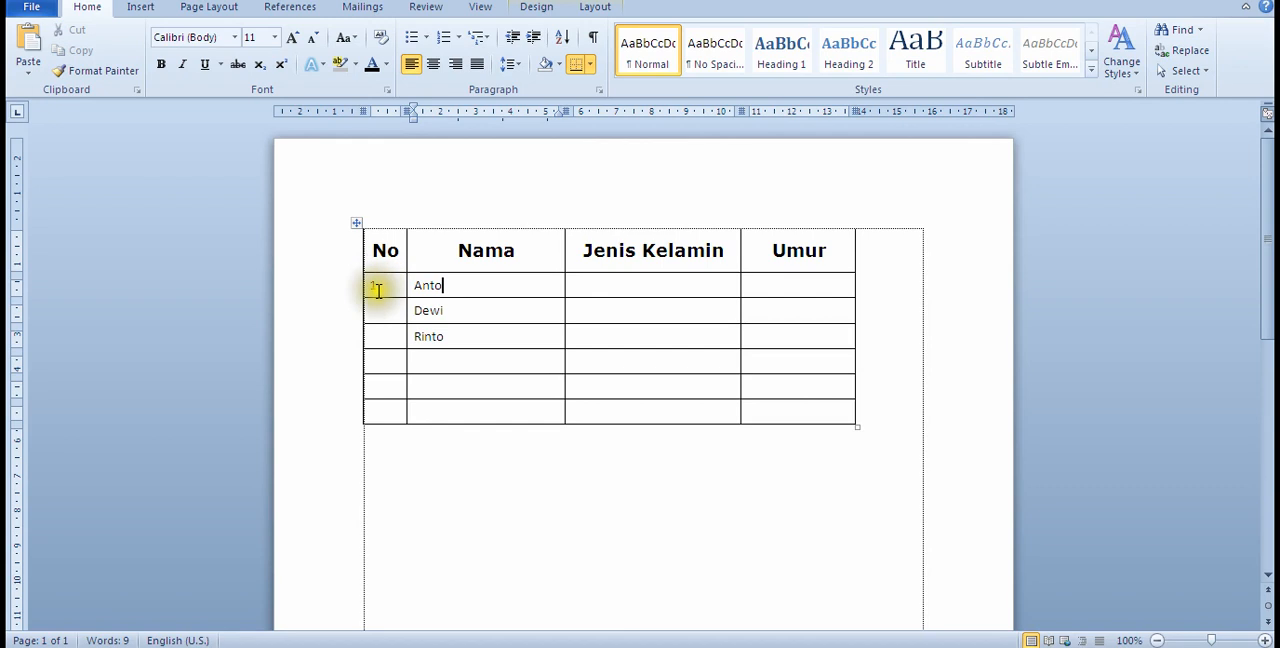
click(375, 288)
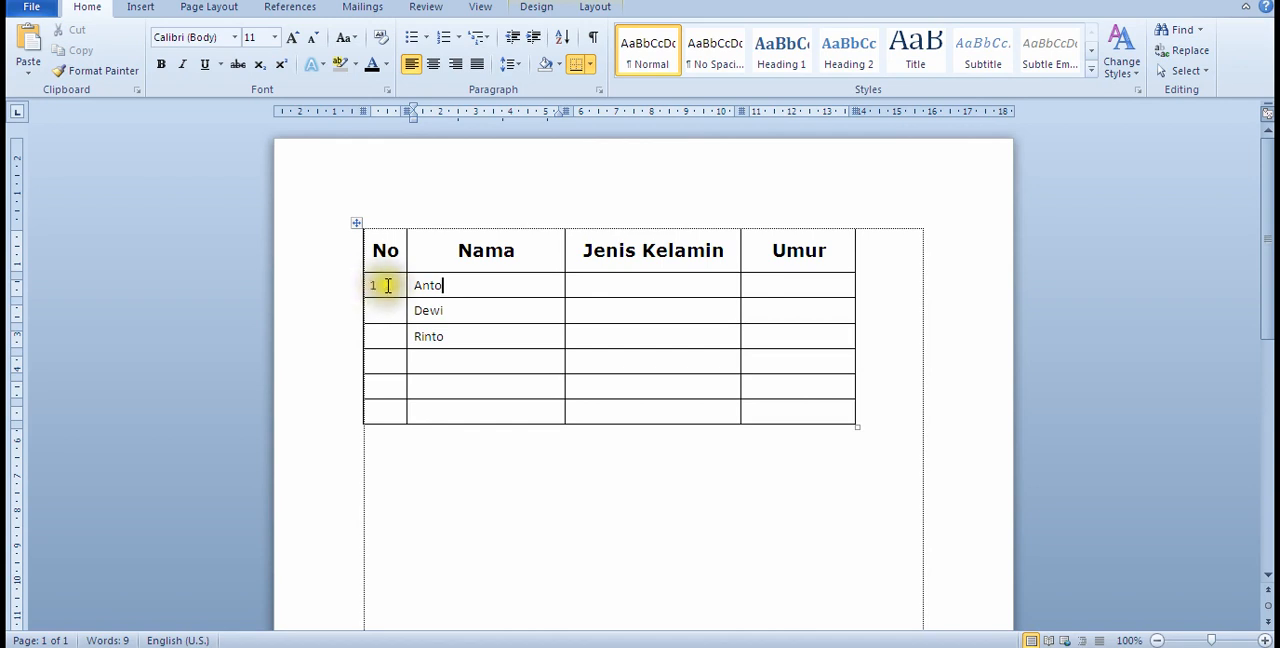
drag(377, 285, 700, 405)
right_click(402, 340)
click(487, 612)
click(533, 143)
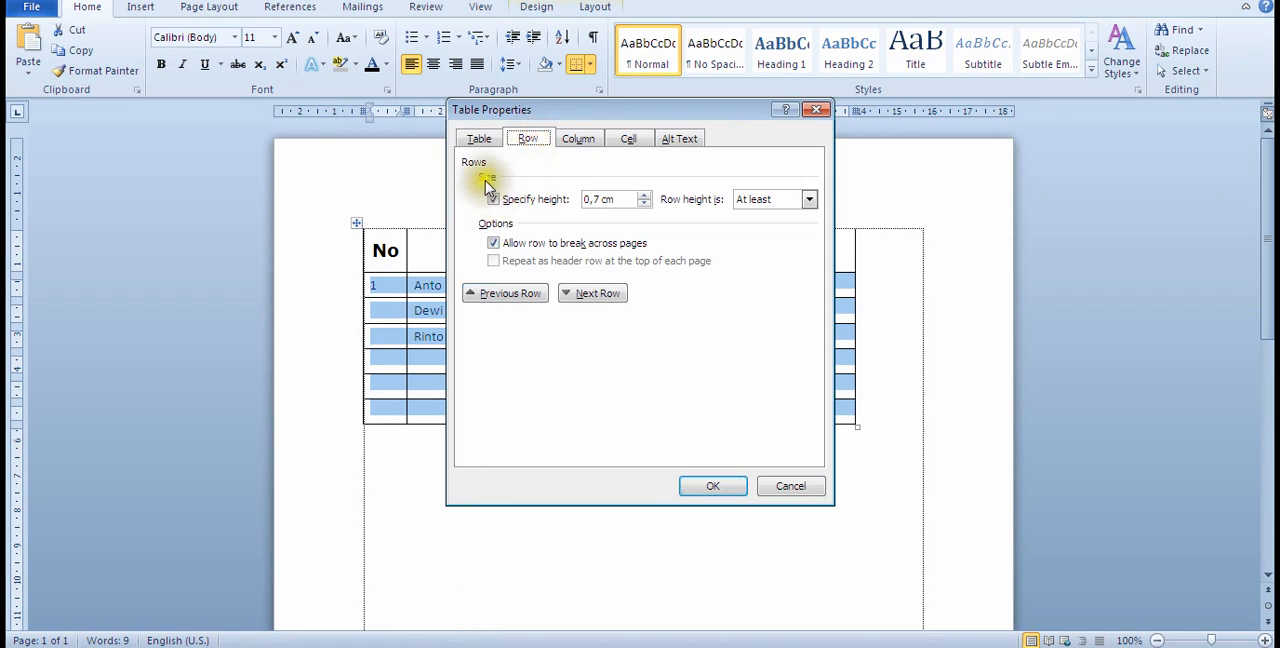
click(599, 199)
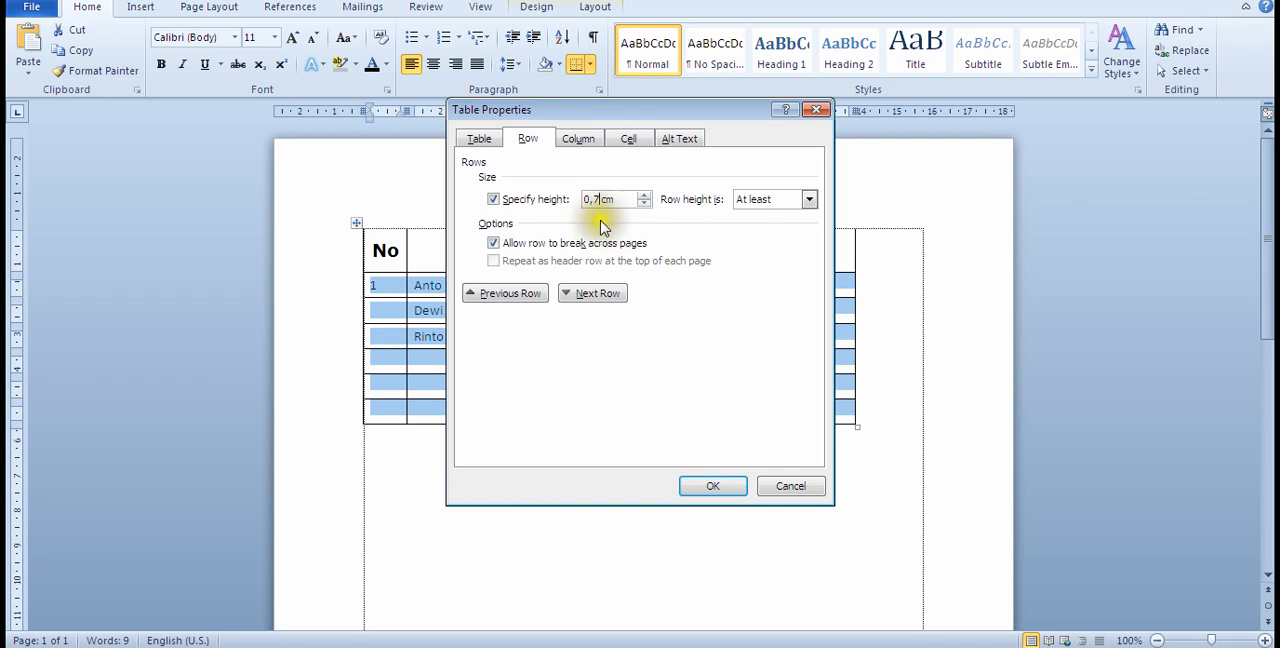
click(726, 487)
click(368, 468)
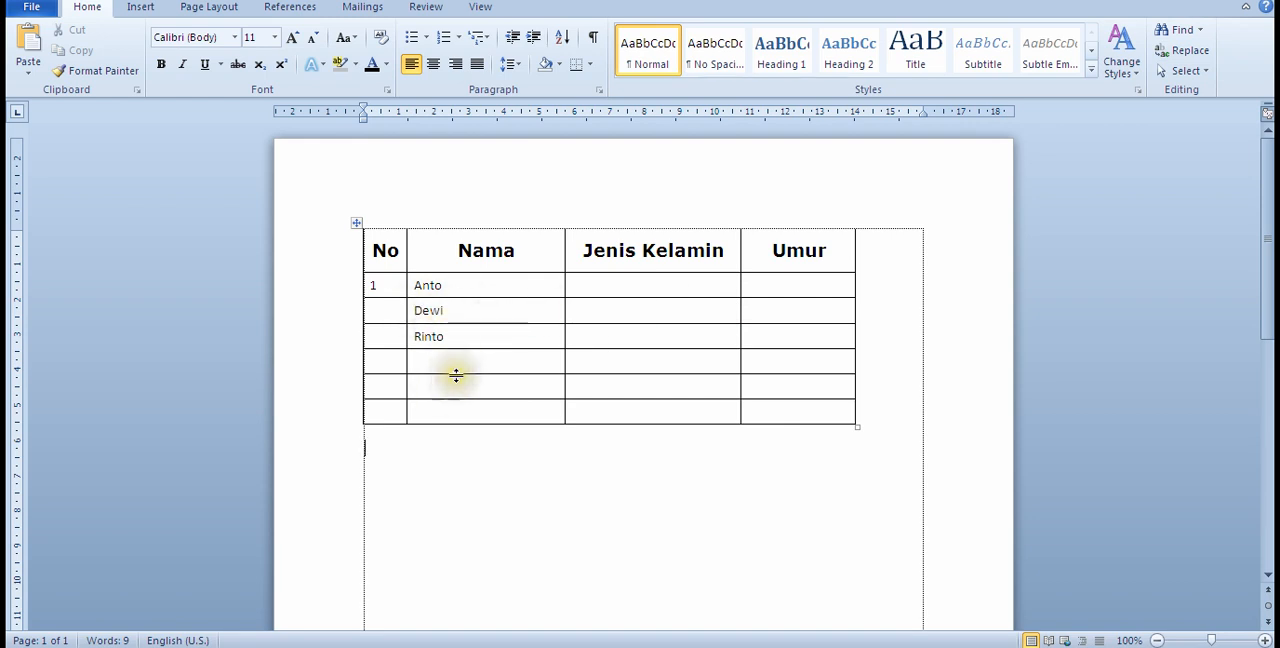
Step: Try resizing the fourth row below the header by moving its lower border down and back up
drag(456, 375, 460, 414)
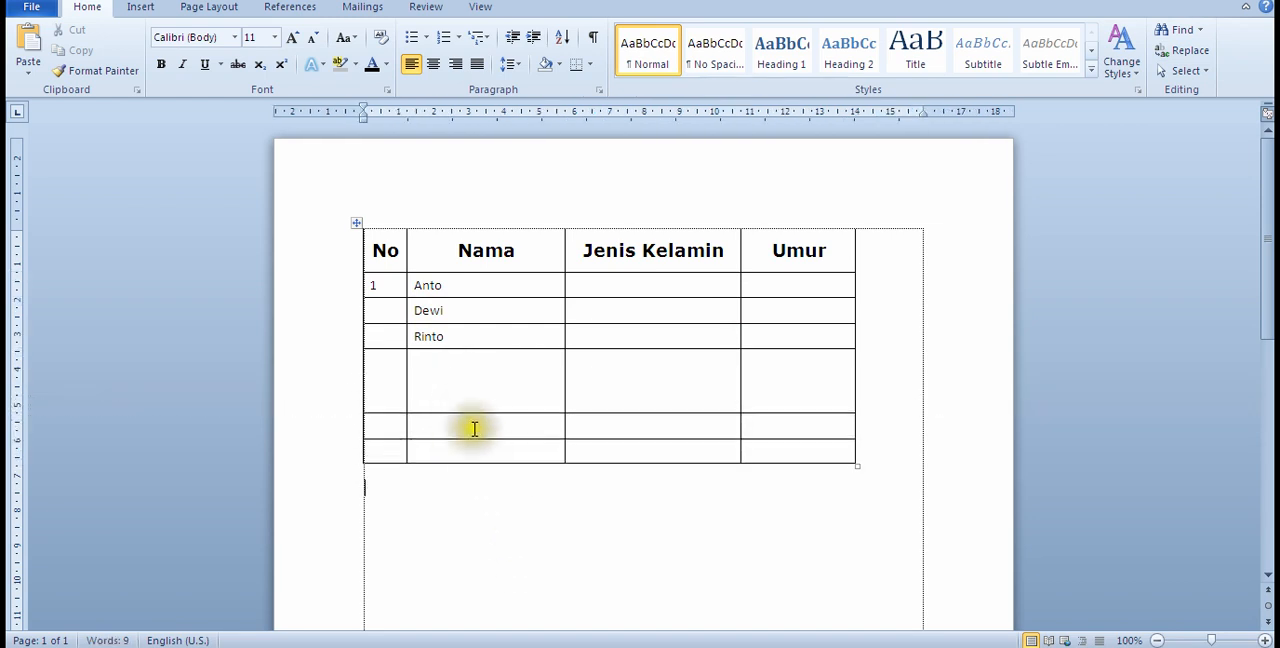
drag(462, 414, 457, 378)
click(457, 373)
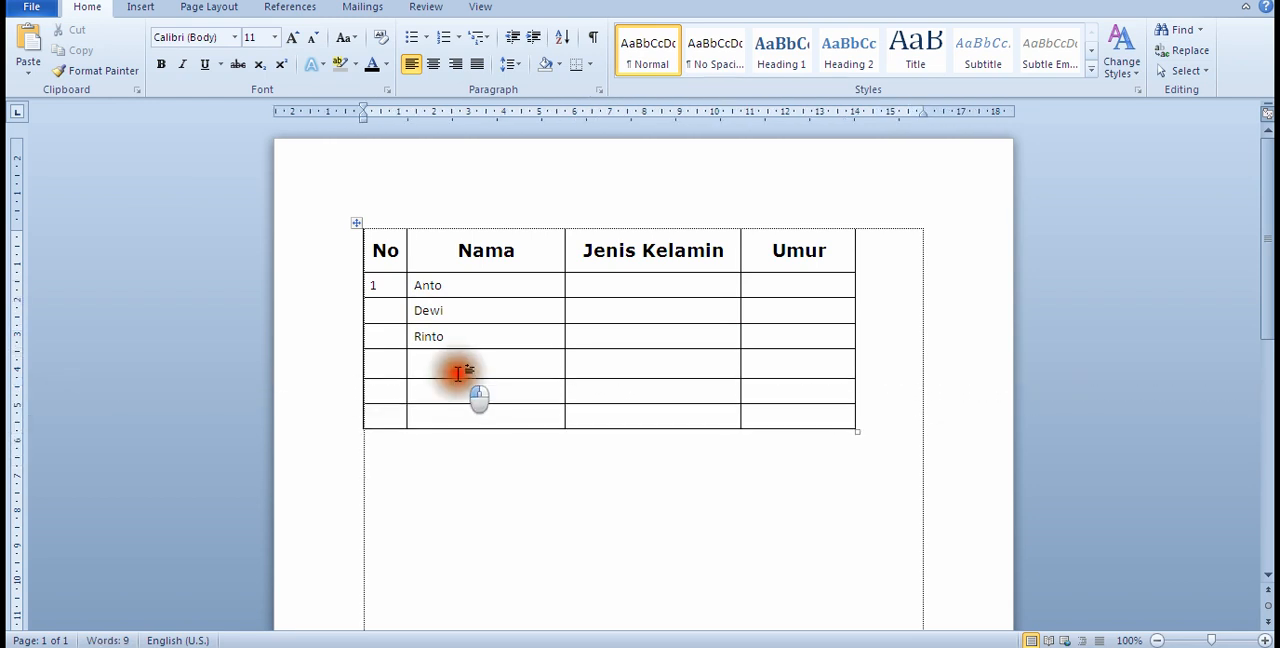
drag(458, 376, 459, 377)
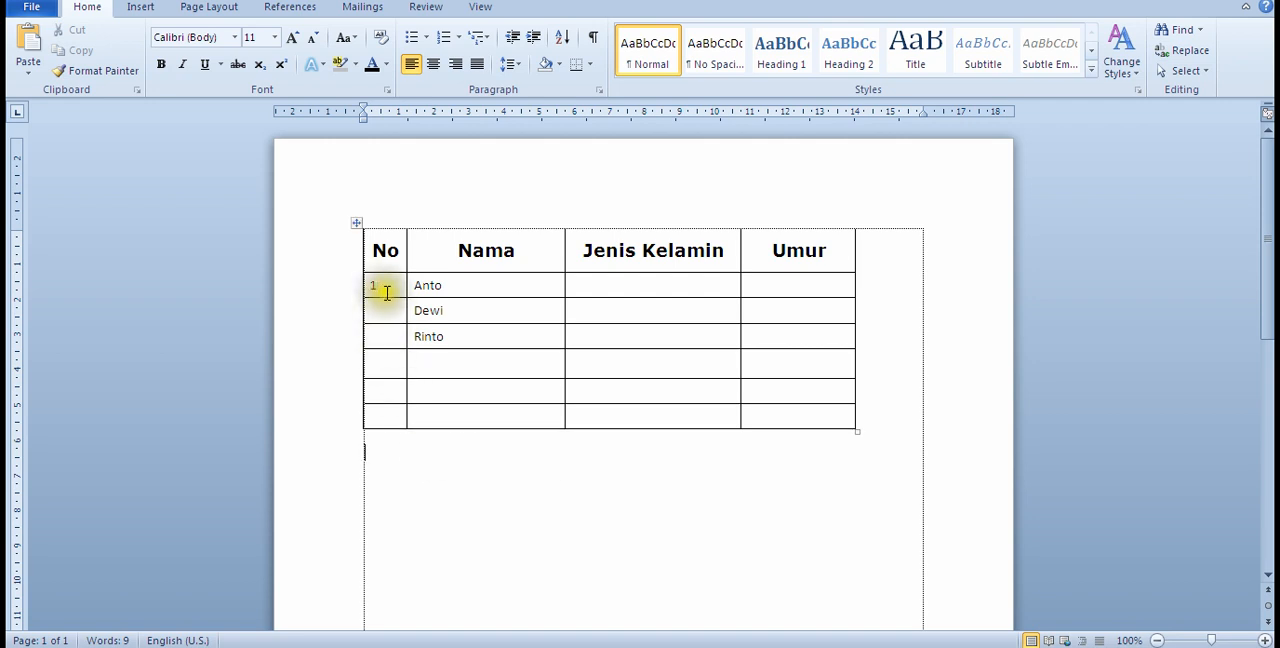
Step: Set the height of all six rows below the header to at least 0,6 cm
drag(388, 291, 782, 418)
right_click(459, 343)
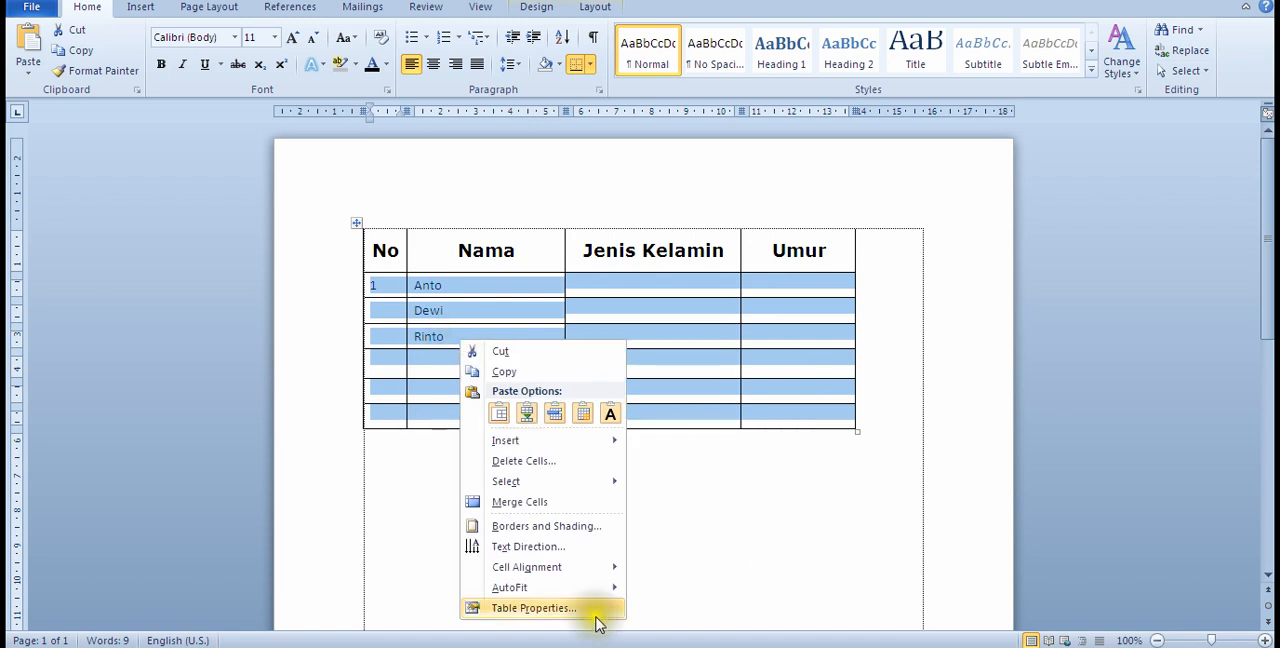
click(562, 610)
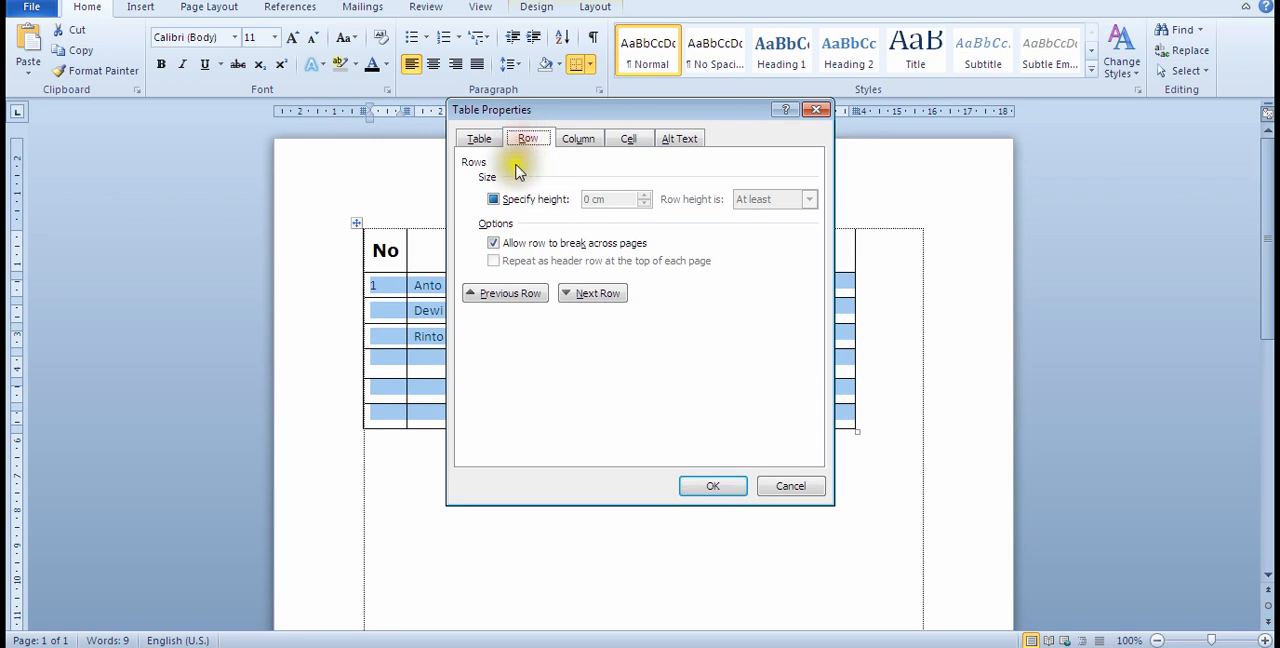
click(493, 200)
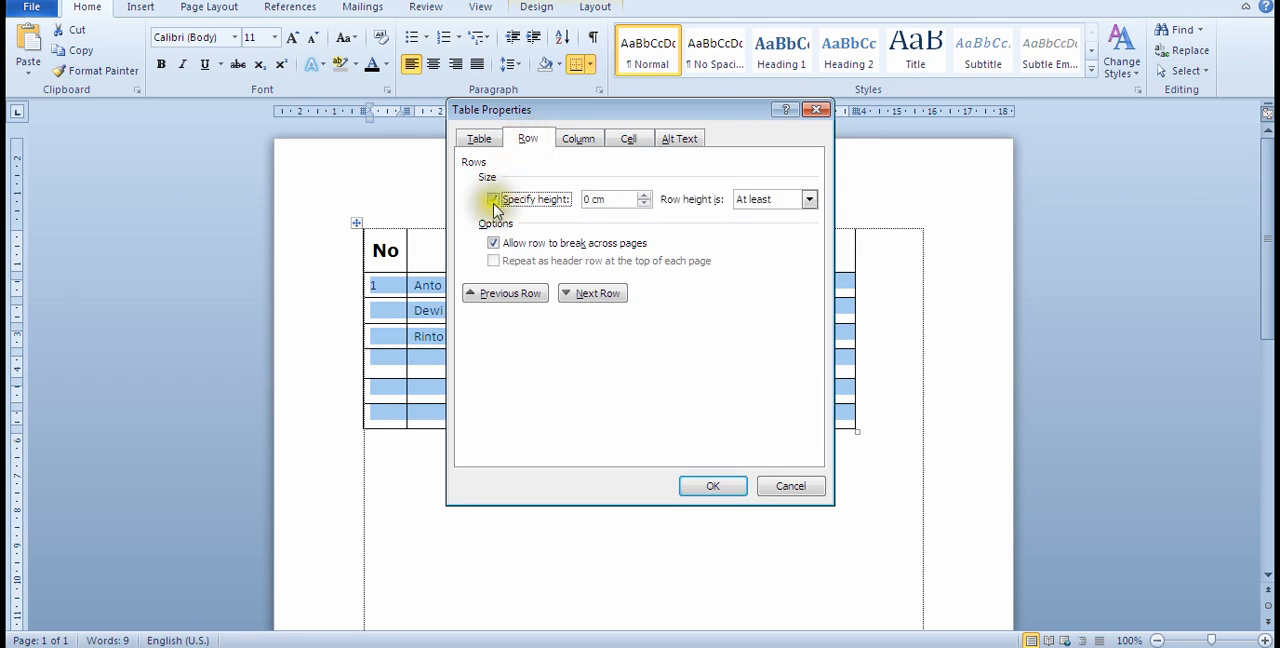
click(593, 199)
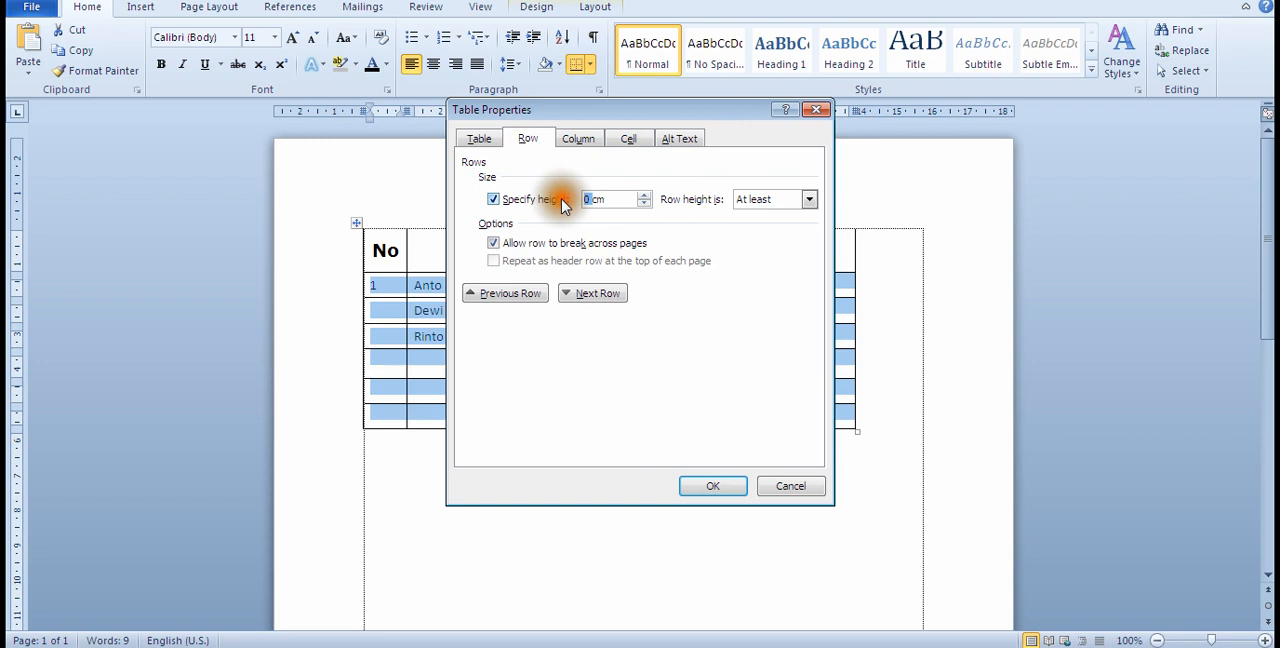
text(0,)
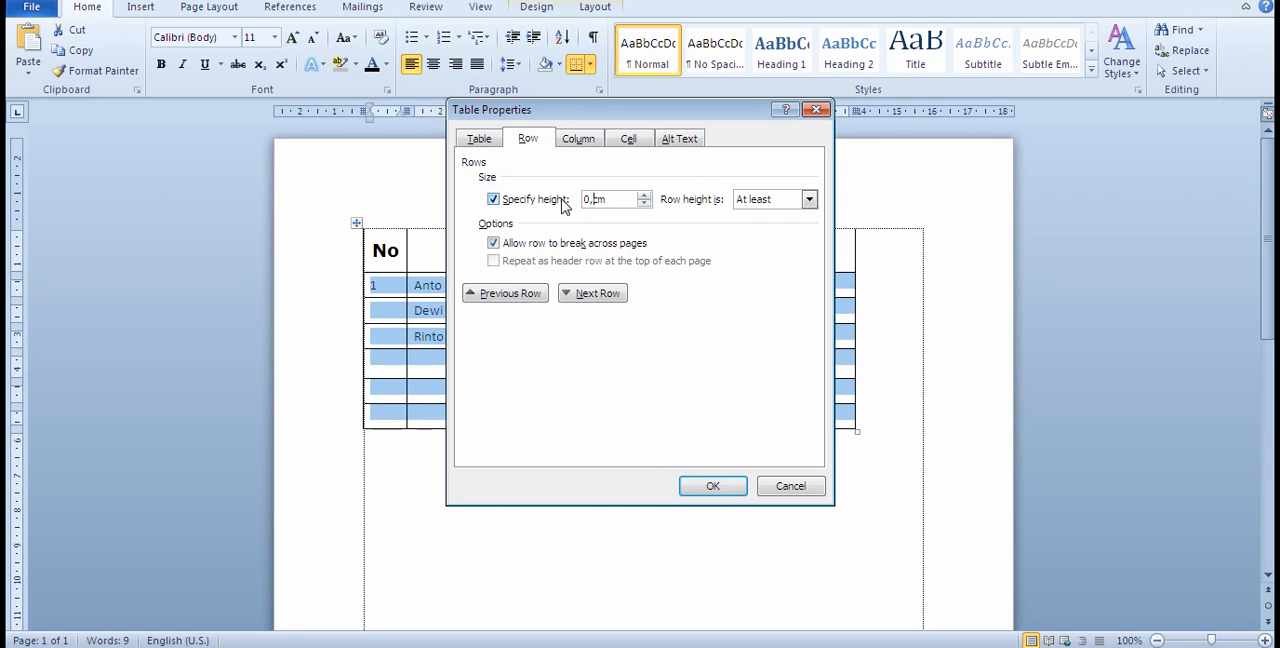
text(6)
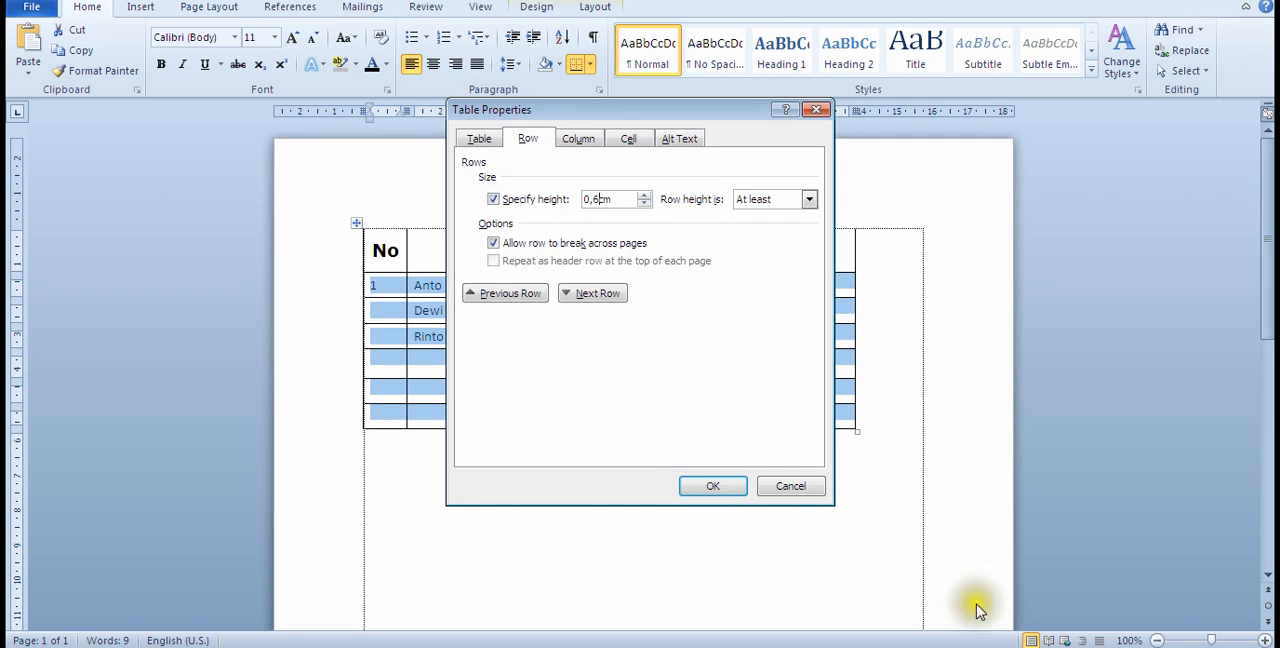
click(718, 484)
click(718, 484)
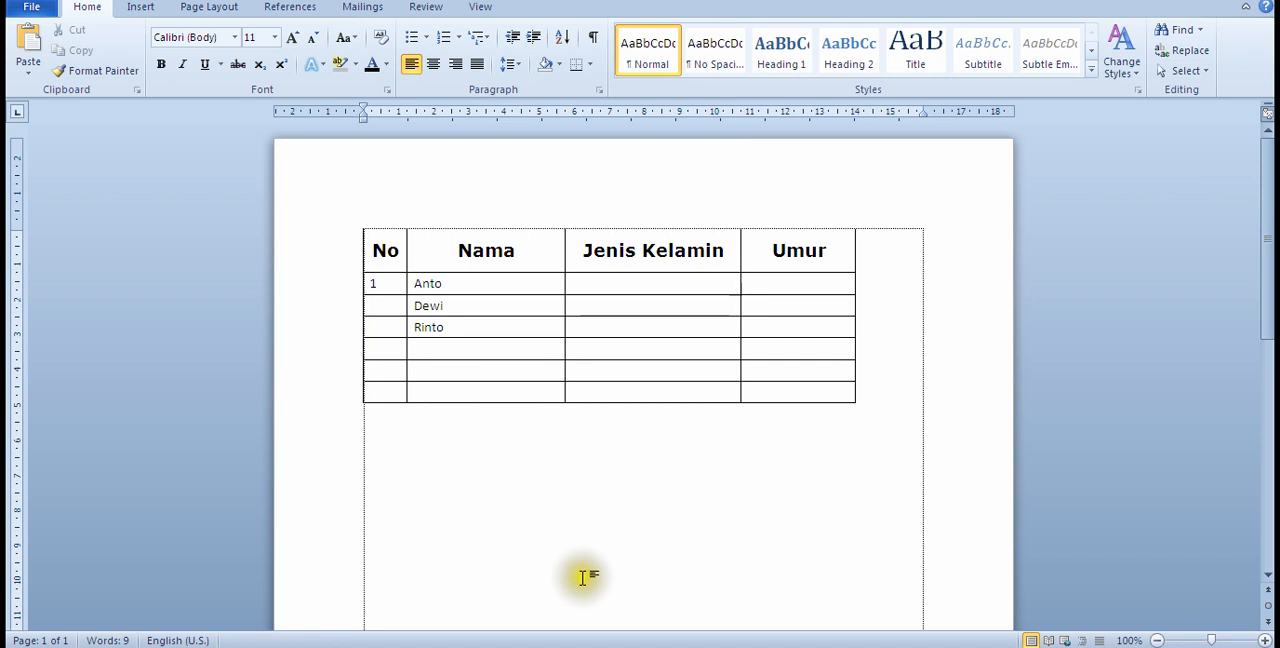
Step: Switch to the belajar notes in Notepad, check the lesson topic after Menyisipkan tabel, and return to the Word document
click(420, 646)
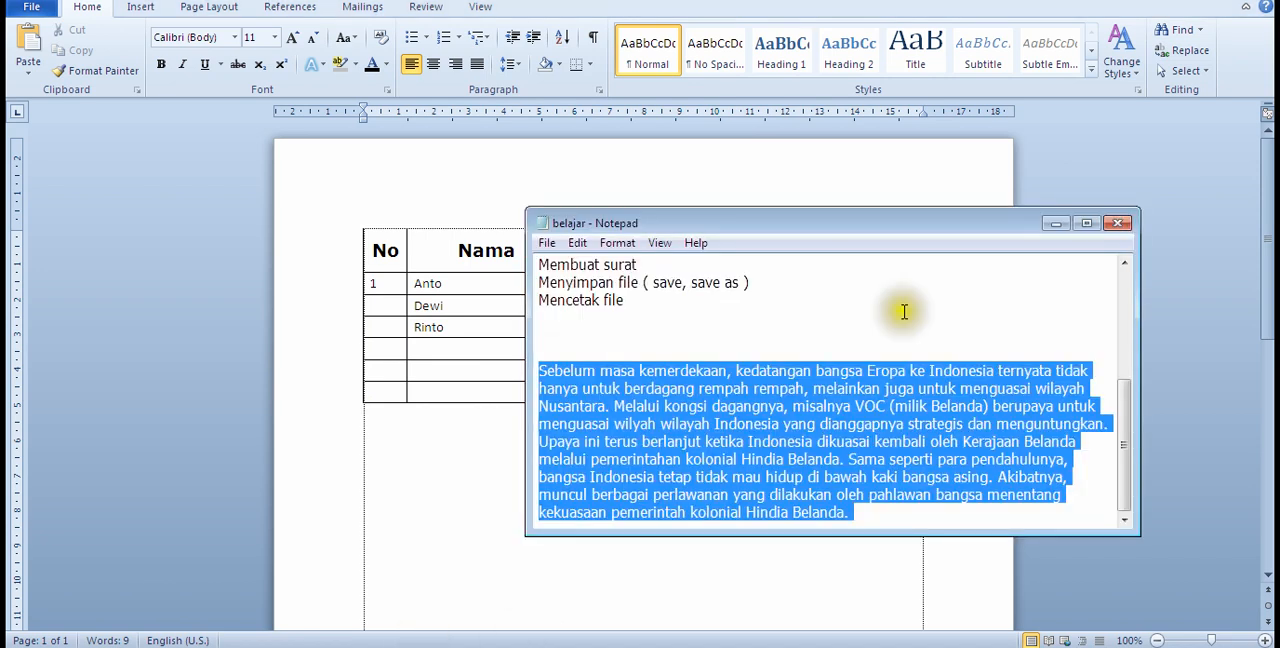
scroll(800, 379, up, 3)
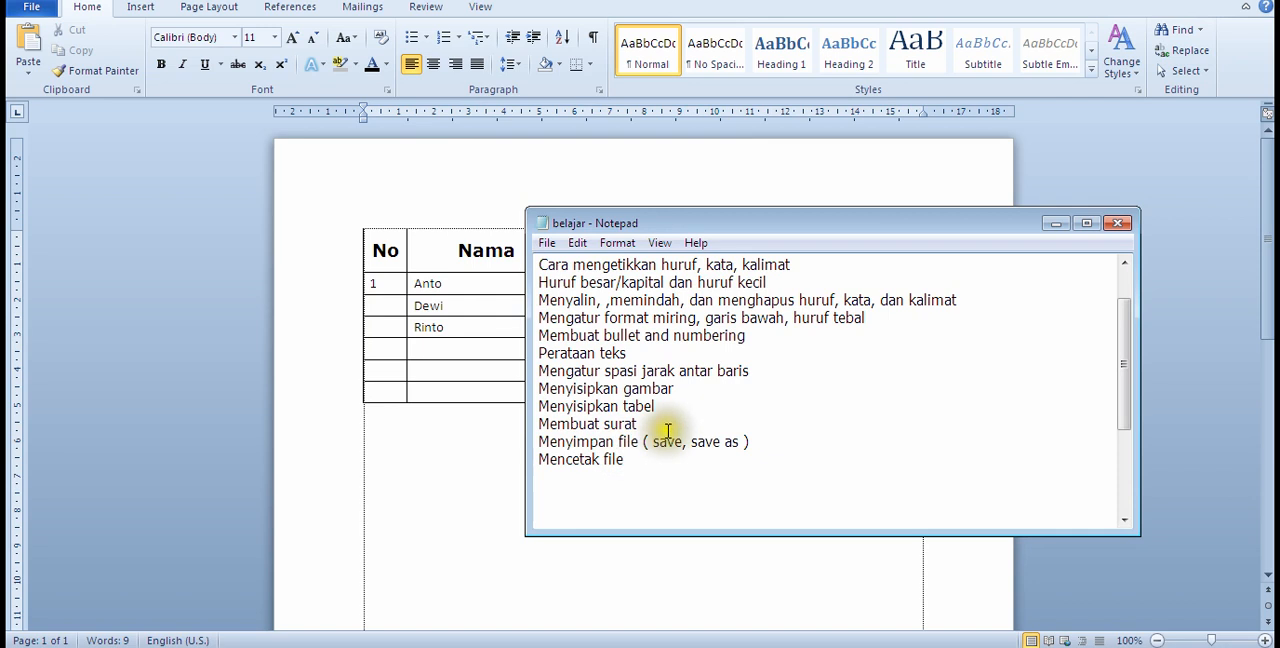
click(442, 485)
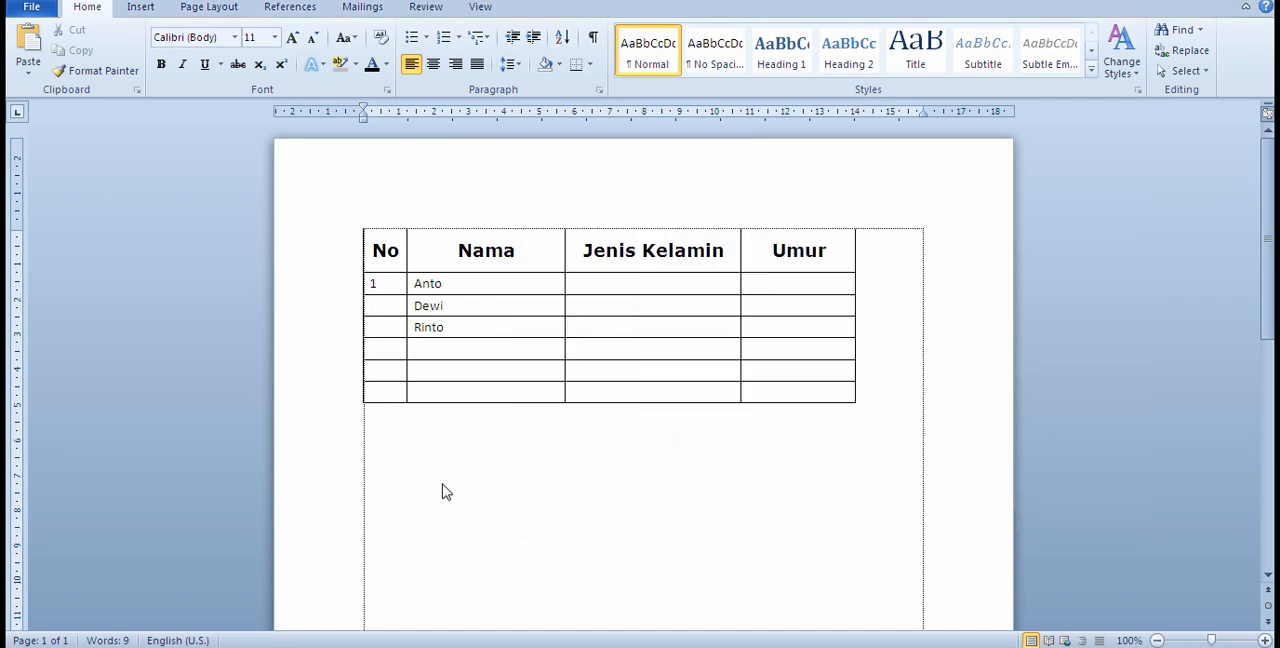
Step: Continue the document below the table onto a new, empty second page
scroll(629, 534, down, 8)
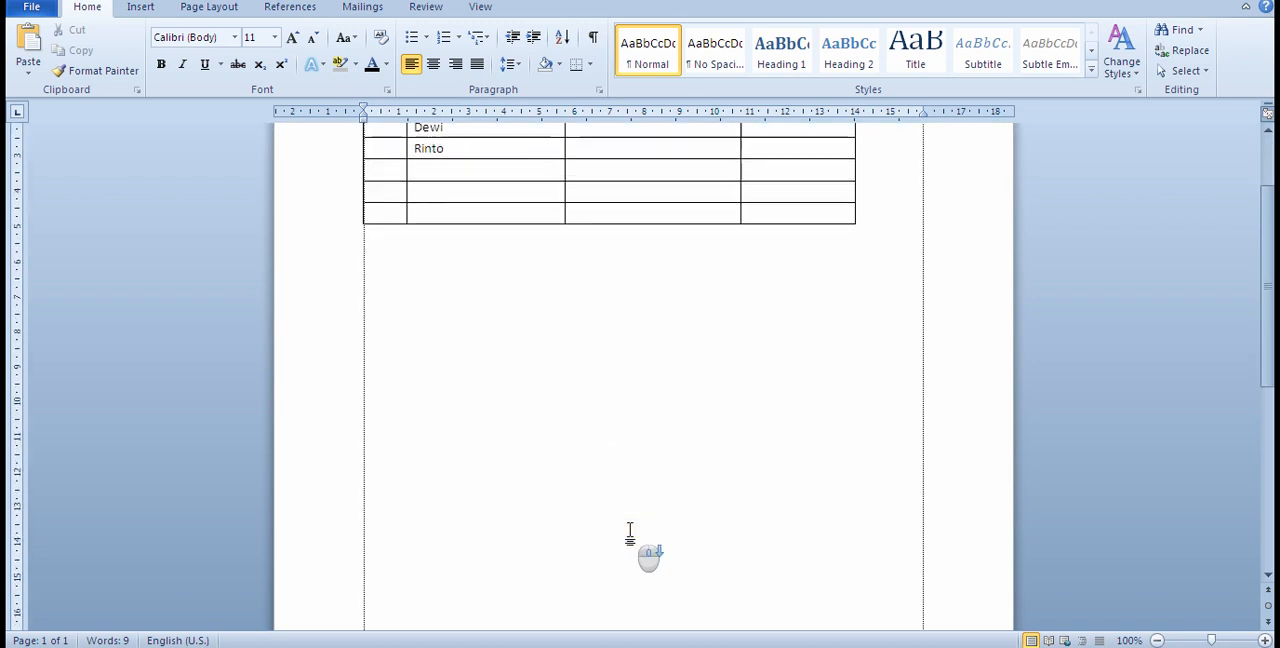
scroll(629, 534, up, 8)
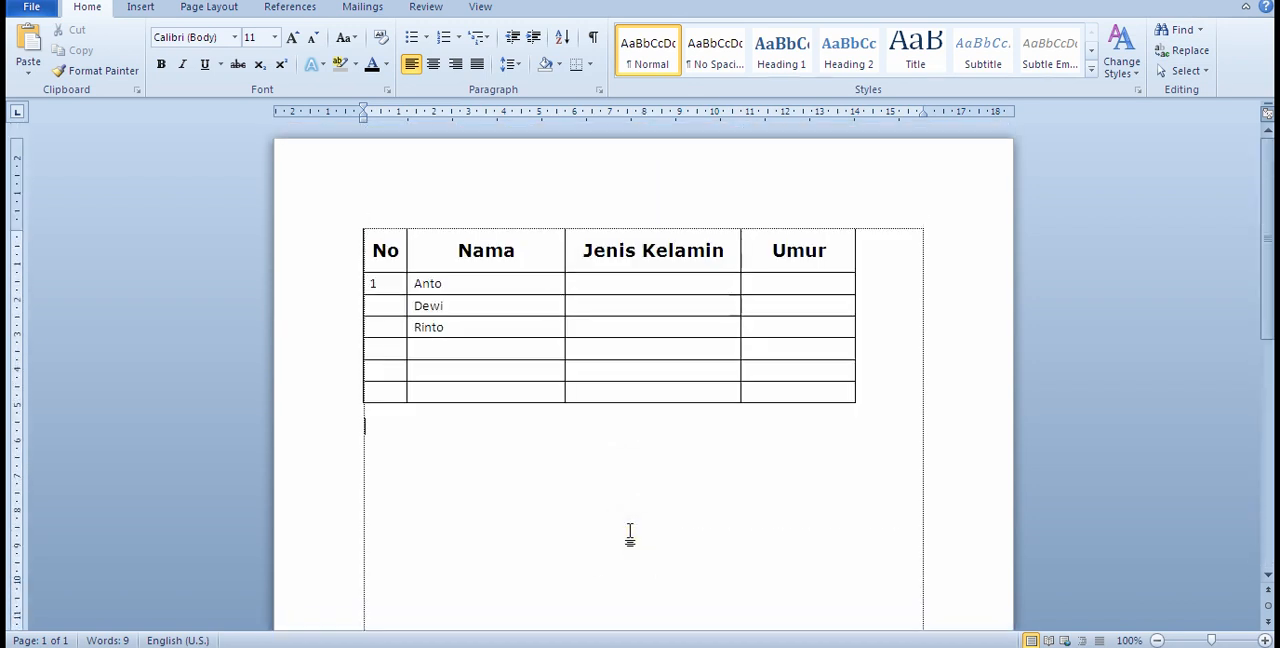
scroll(700, 370, down, 5)
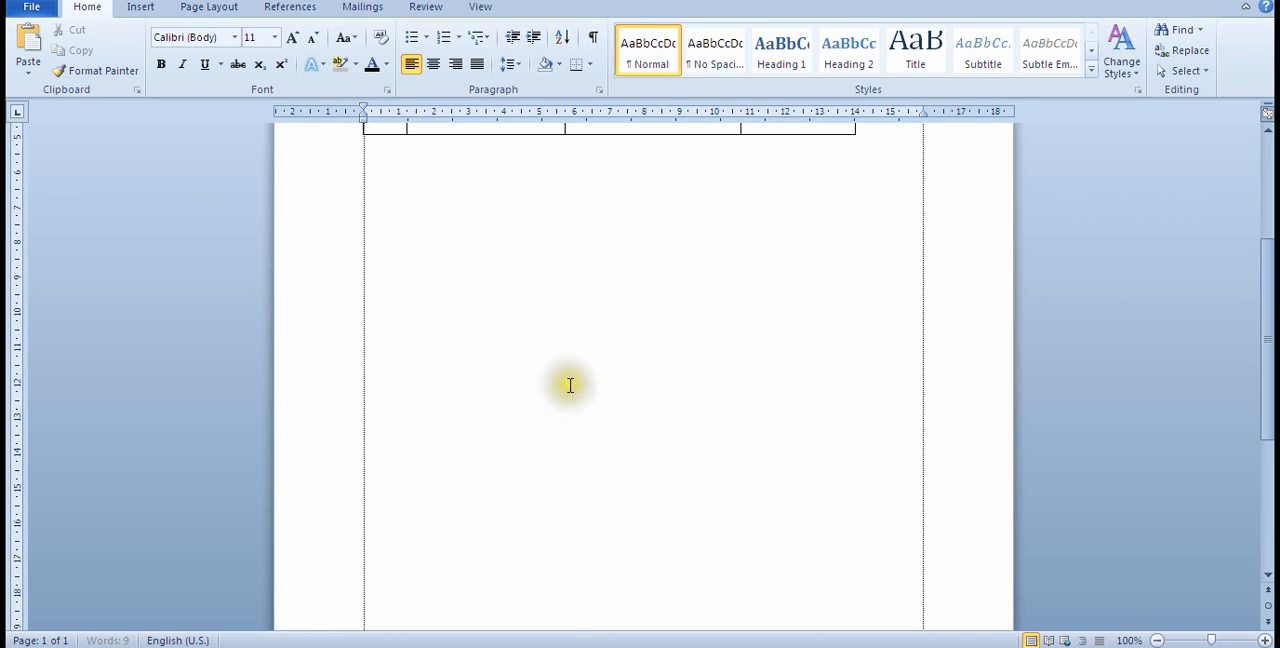
scroll(590, 385, down, 5)
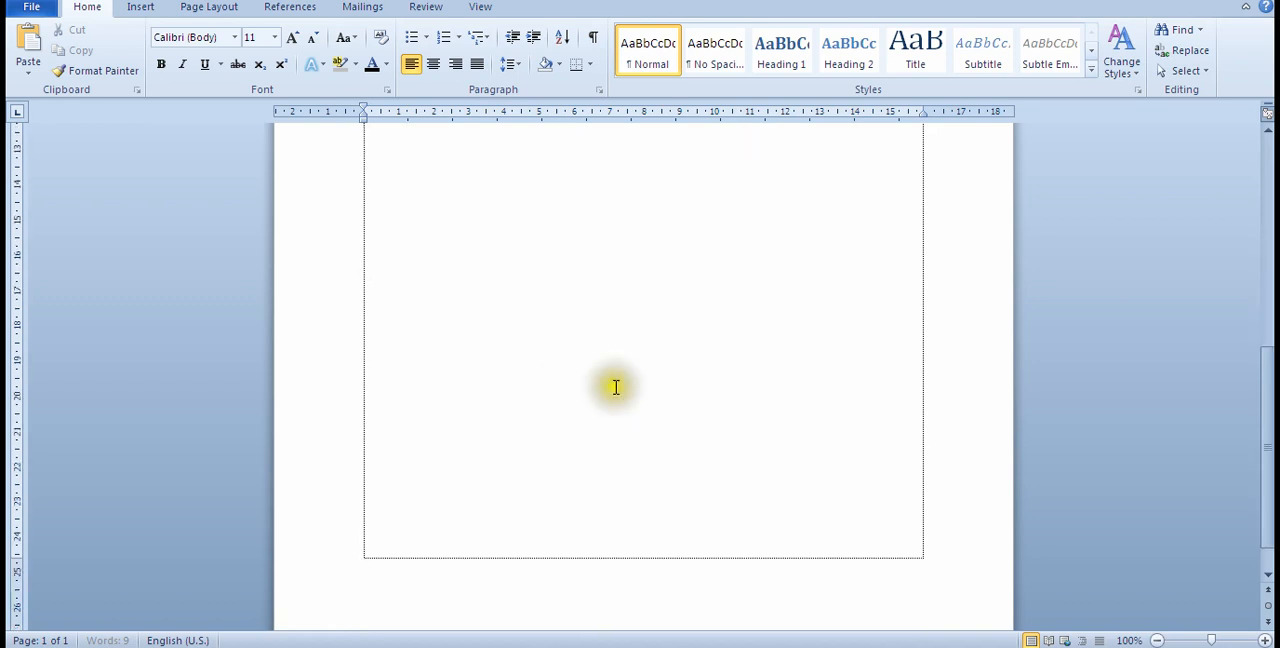
scroll(616, 385, down, 4)
click(490, 448)
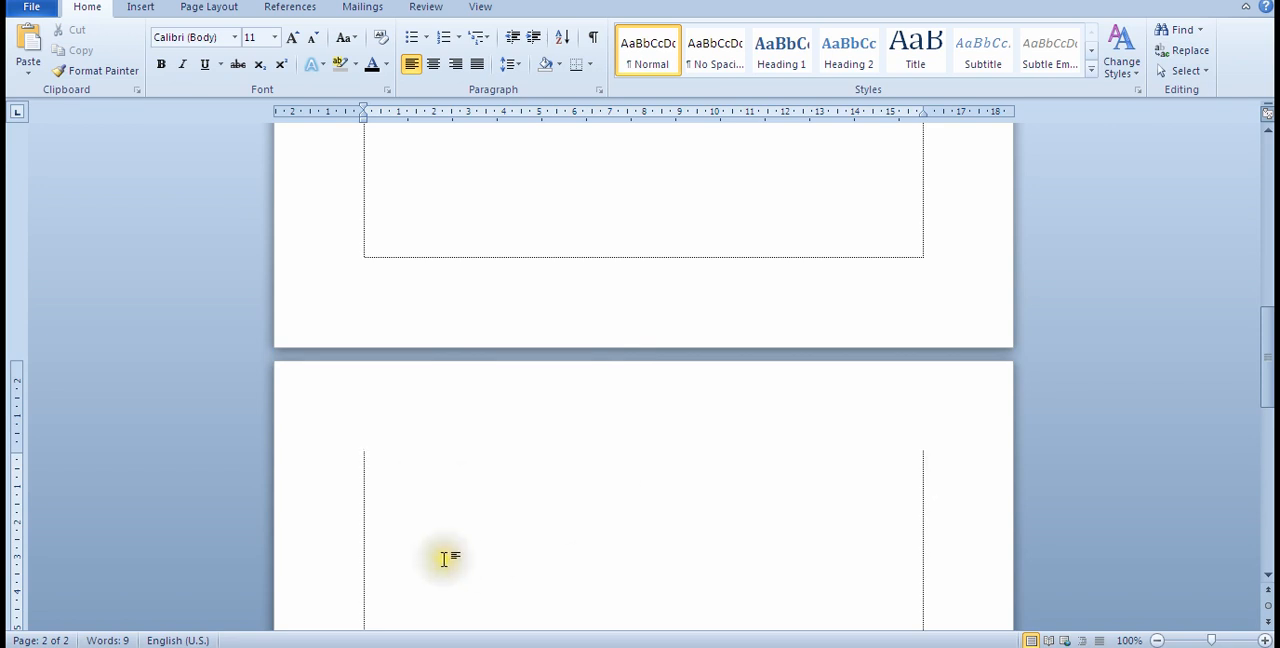
Step: Begin the letter on the second page with the dateline "Jakarta, 2 Januari 2023", followed by a new paragraph
scroll(445, 557, down, 3)
scroll(444, 557, down, 2)
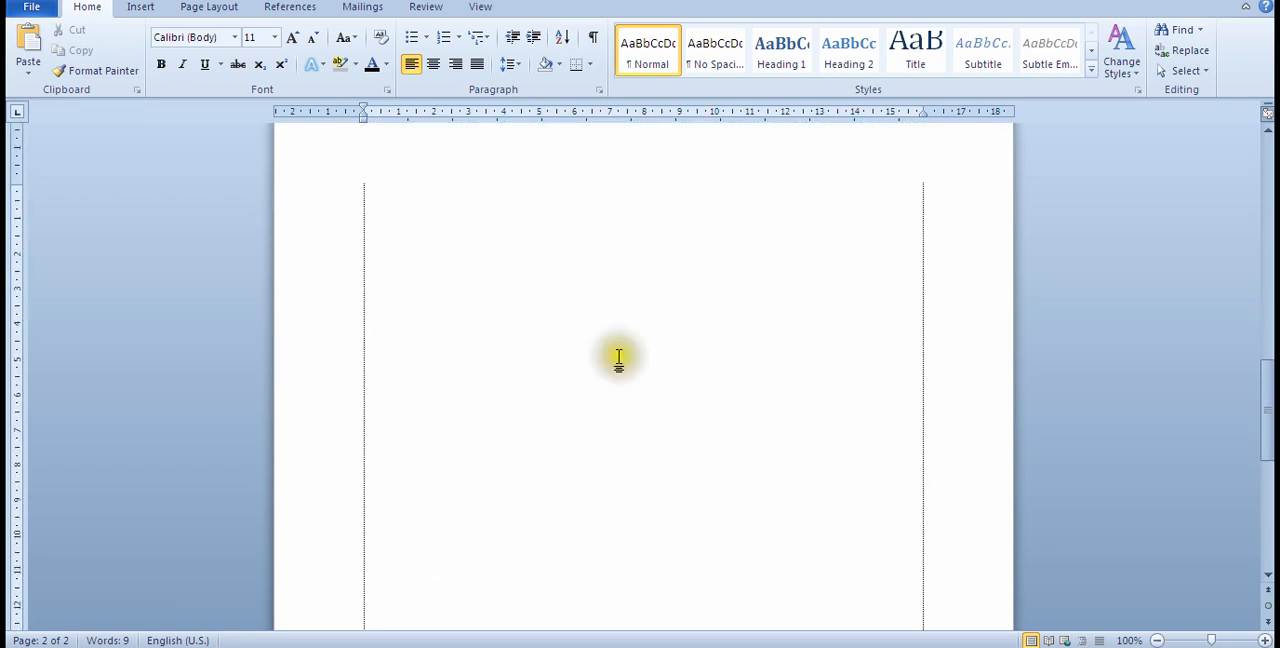
scroll(617, 357, up, 4)
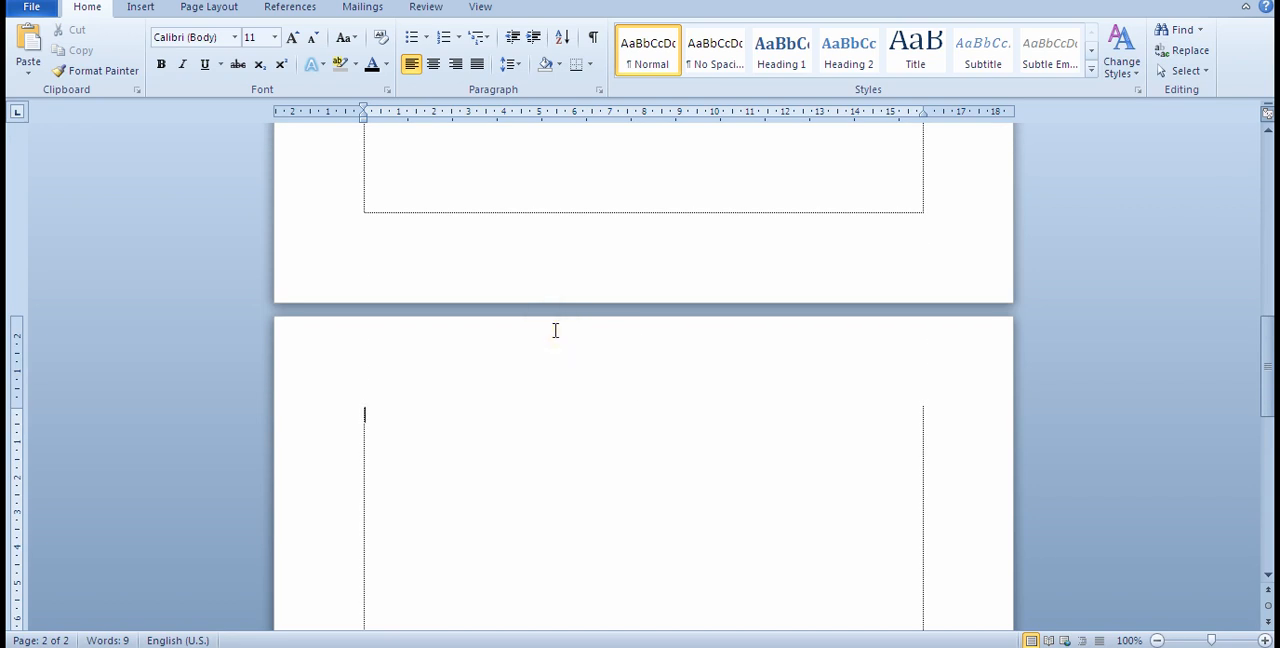
scroll(395, 465, down, 5)
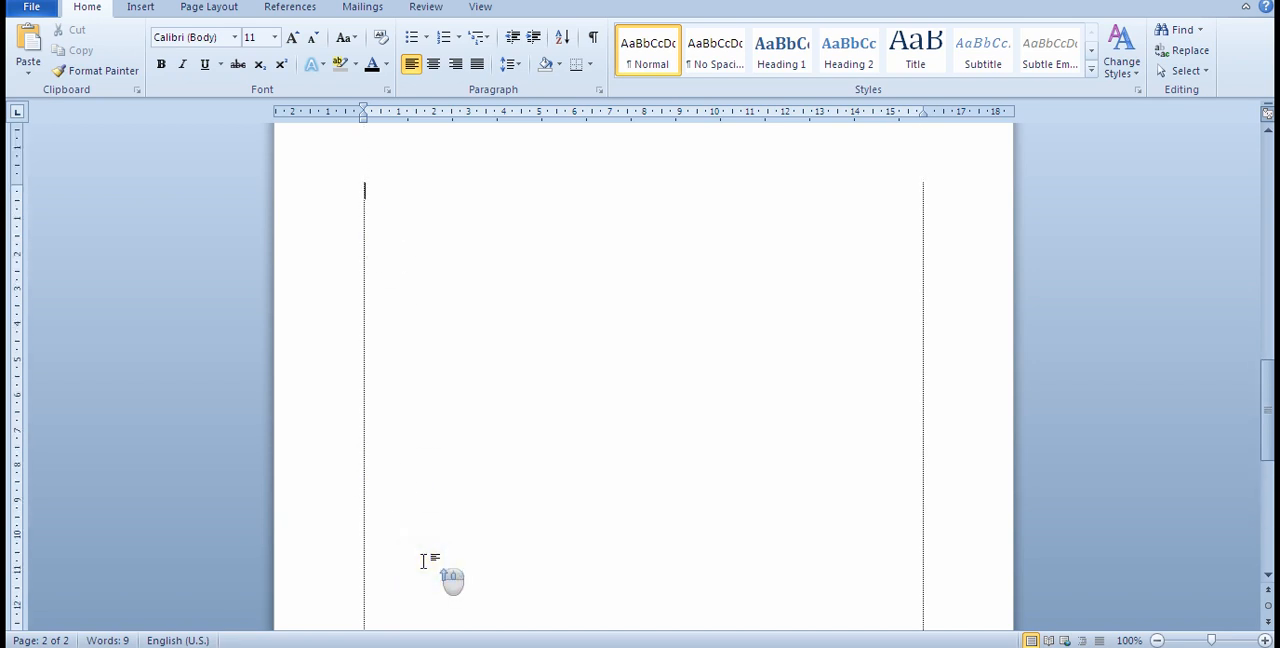
scroll(425, 555, up, 3)
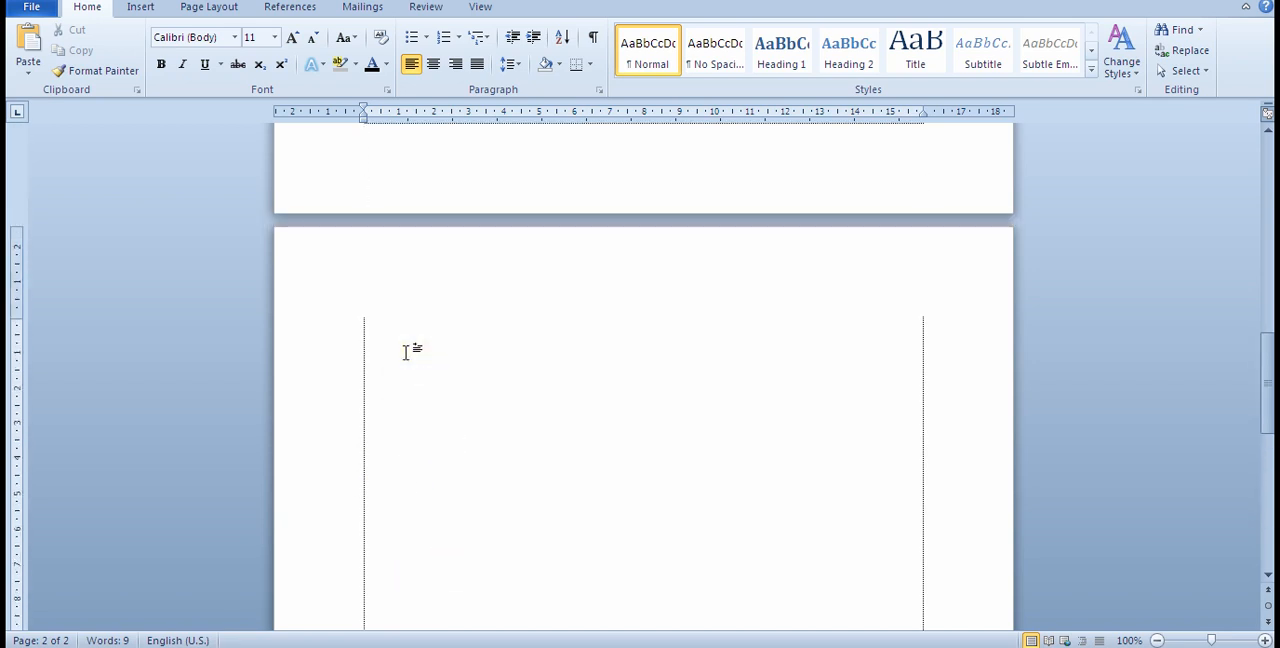
text(jakarta)
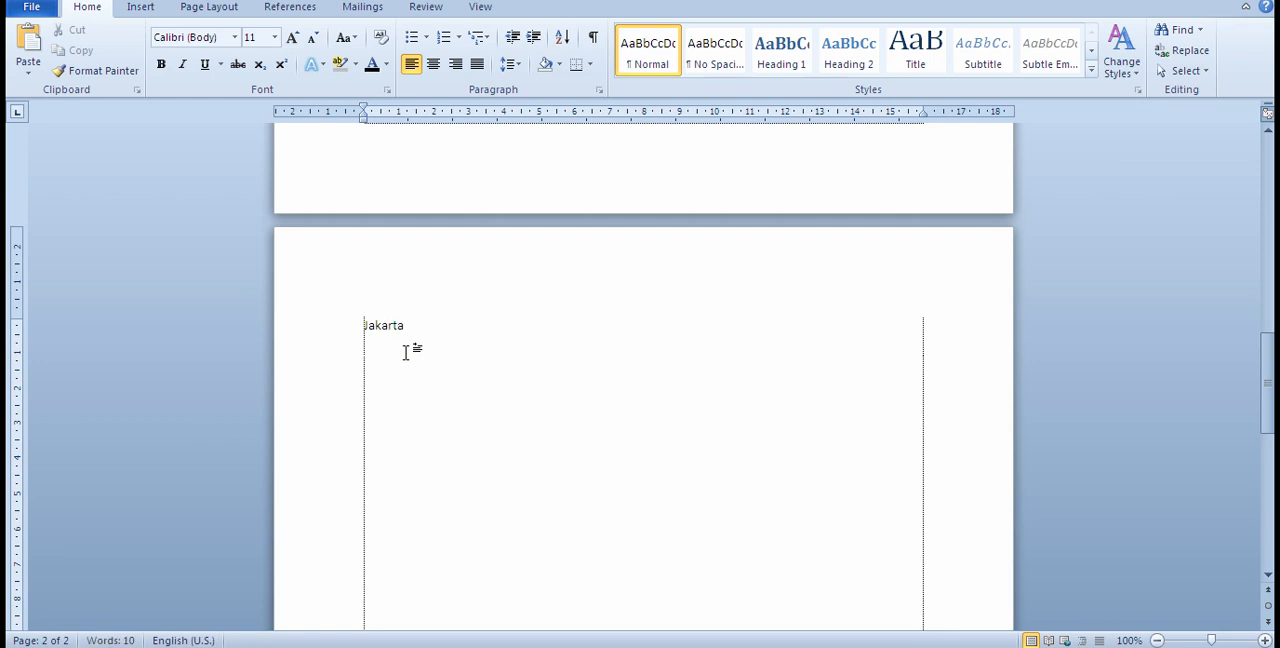
text(, 2 Januari 2023)
key(Return)
Step: Write the letter's reference line "No : 12/MJ/2023" under the dateline, with tab spacing before the colon
text(No)
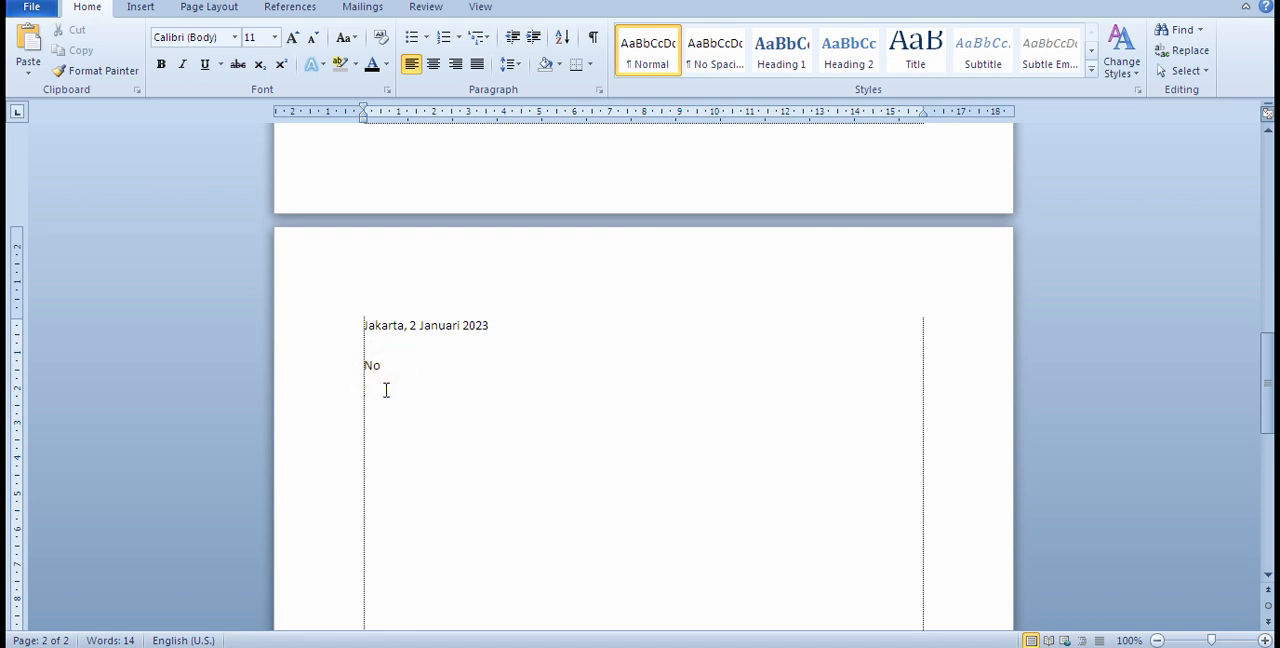
key(Tab)
Step: Write the attachment line "Lamp : 1 lembar" below the reference line, with its colon aligned to the one above
key(Tab)
text(:)
text( 12)
text(/MJ)
text(/)
text(2023)
text(Lamp)
key(Tab)
text(: 1)
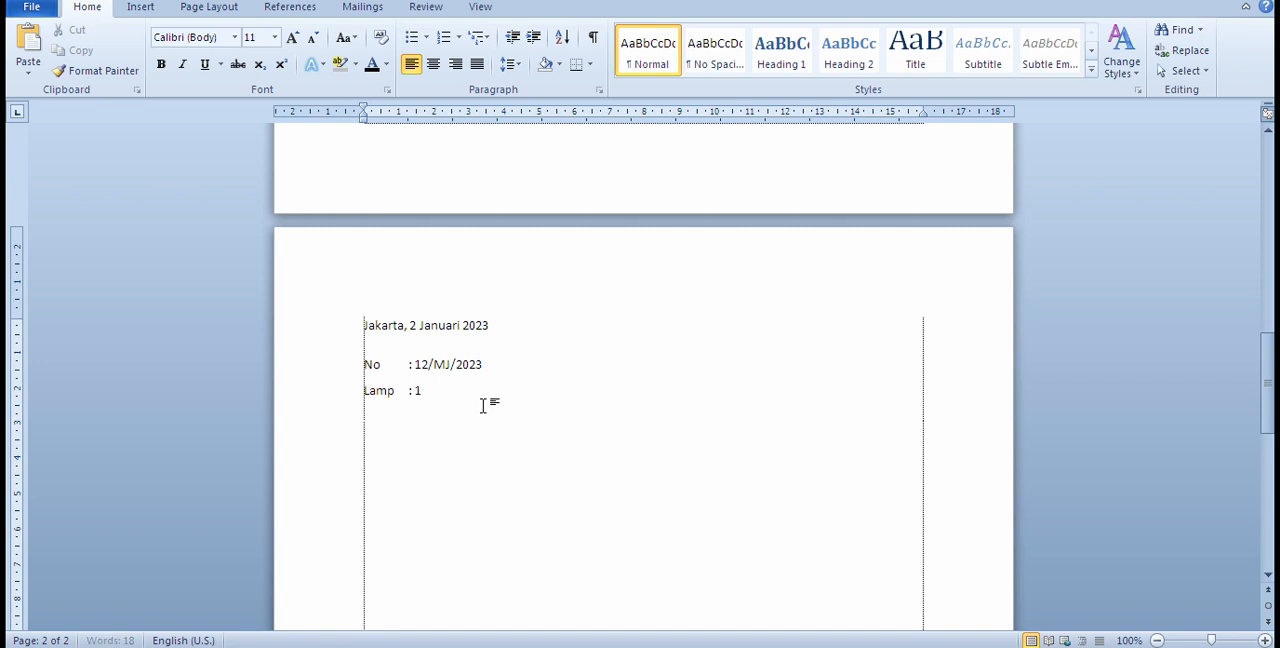
text( lembar)
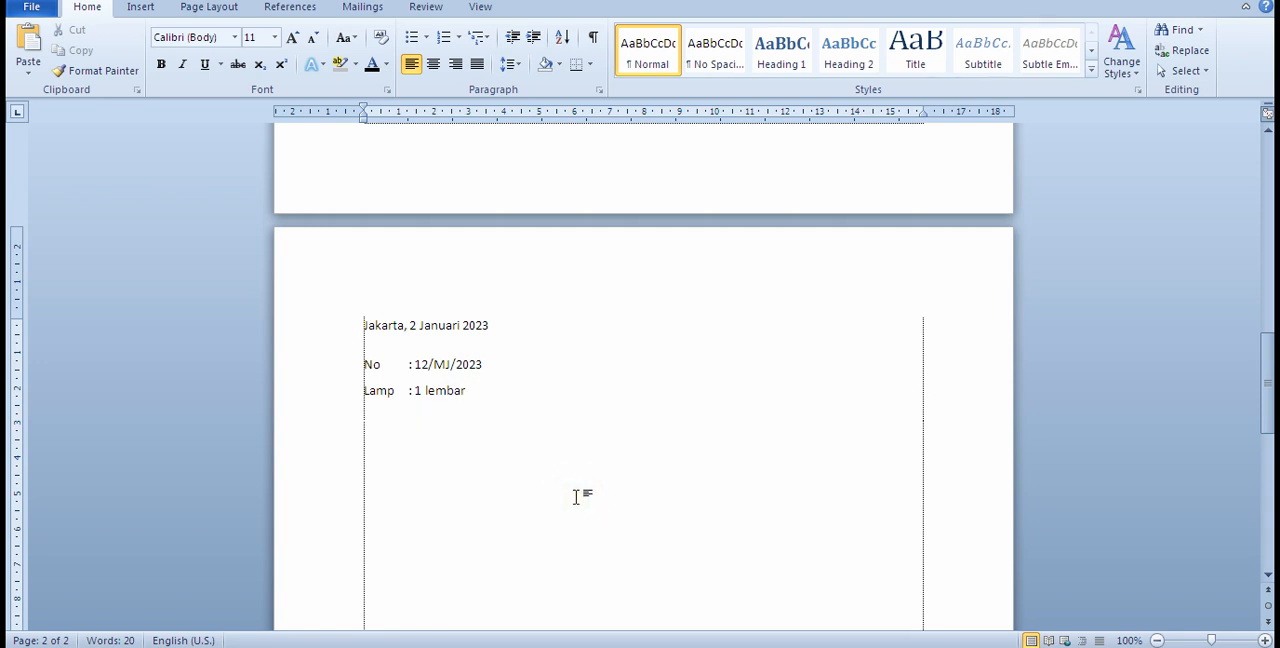
Step: Leave a gap below the attachment line and begin the addressee block with "Kepada Yth."
key(Return)
key(Return)
text(Kepada Yth.)
key(Return)
Step: Complete the addressee block with the lines "Direktur PT. XYZ" and "Di Jakarta"
text(Dir)
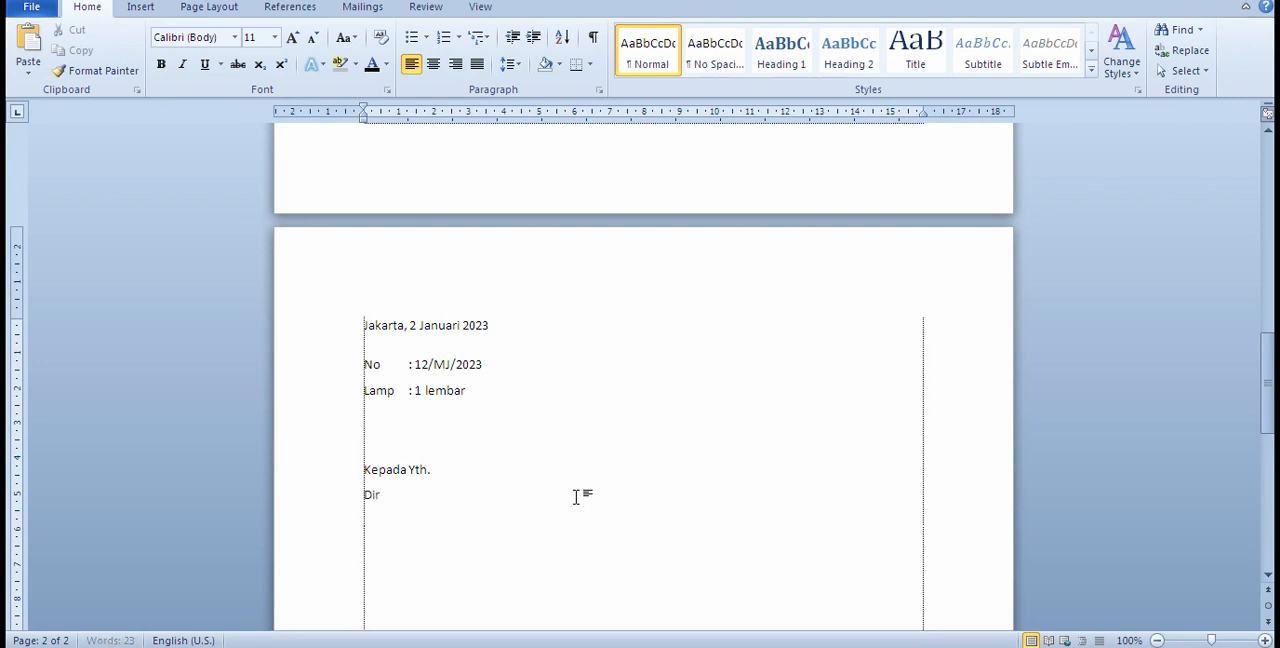
text(ektur PT. XYZ)
key(Return)
text(Di)
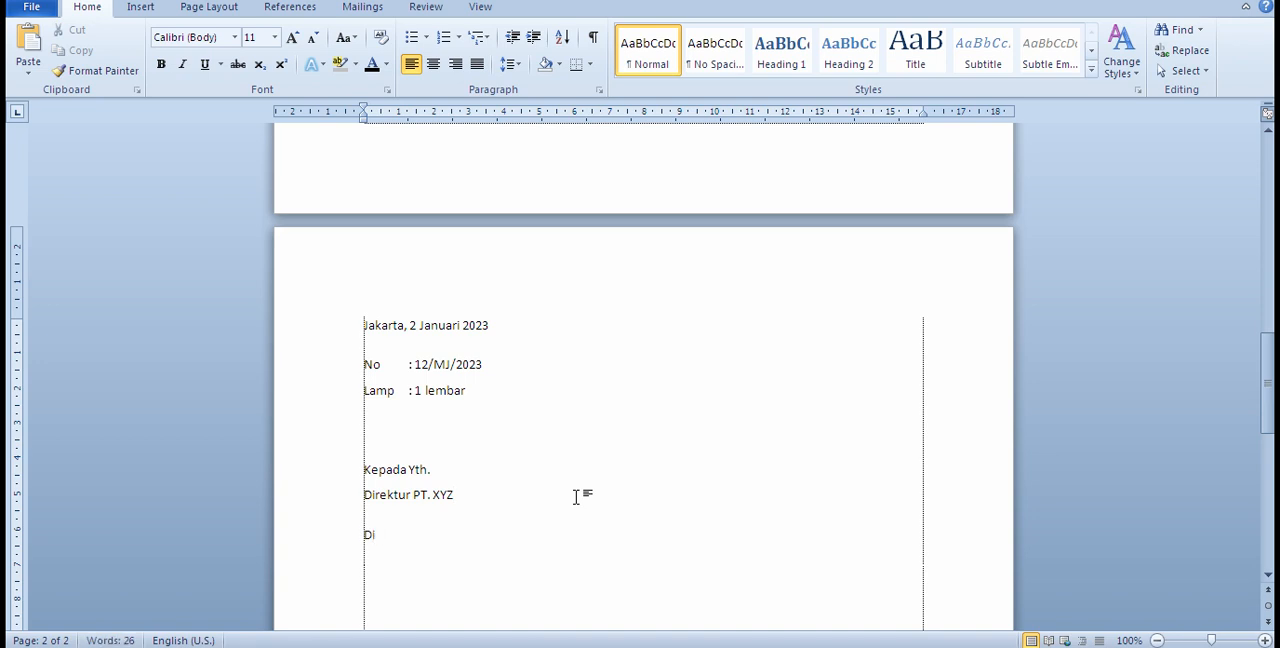
text(Jakarta)
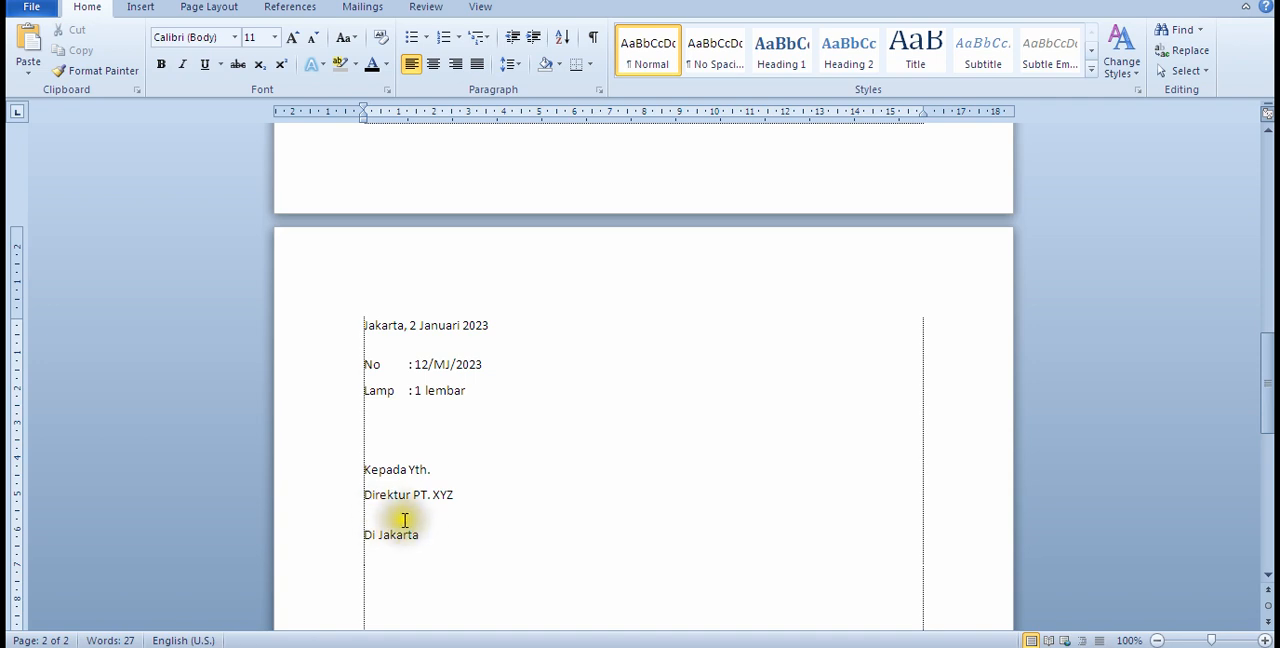
Step: Close the extra paragraph gap between "Direktur PT. XYZ" and "Di Jakarta", keeping them on separate lines
click(462, 498)
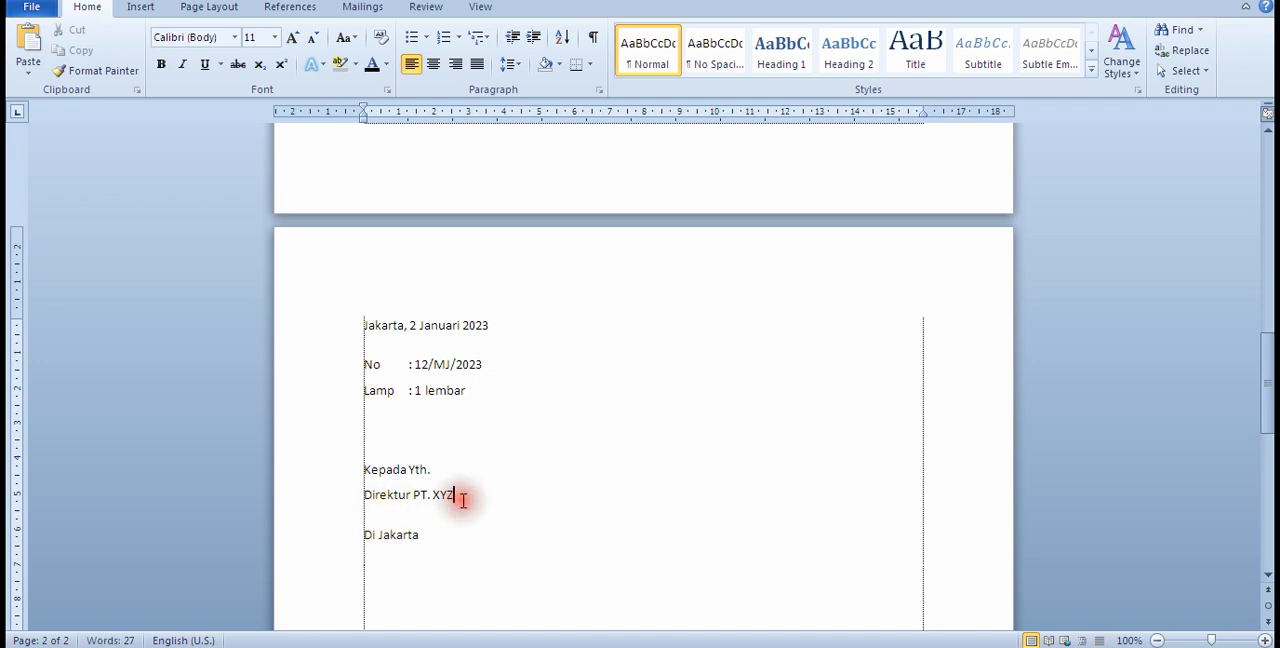
key(Delete)
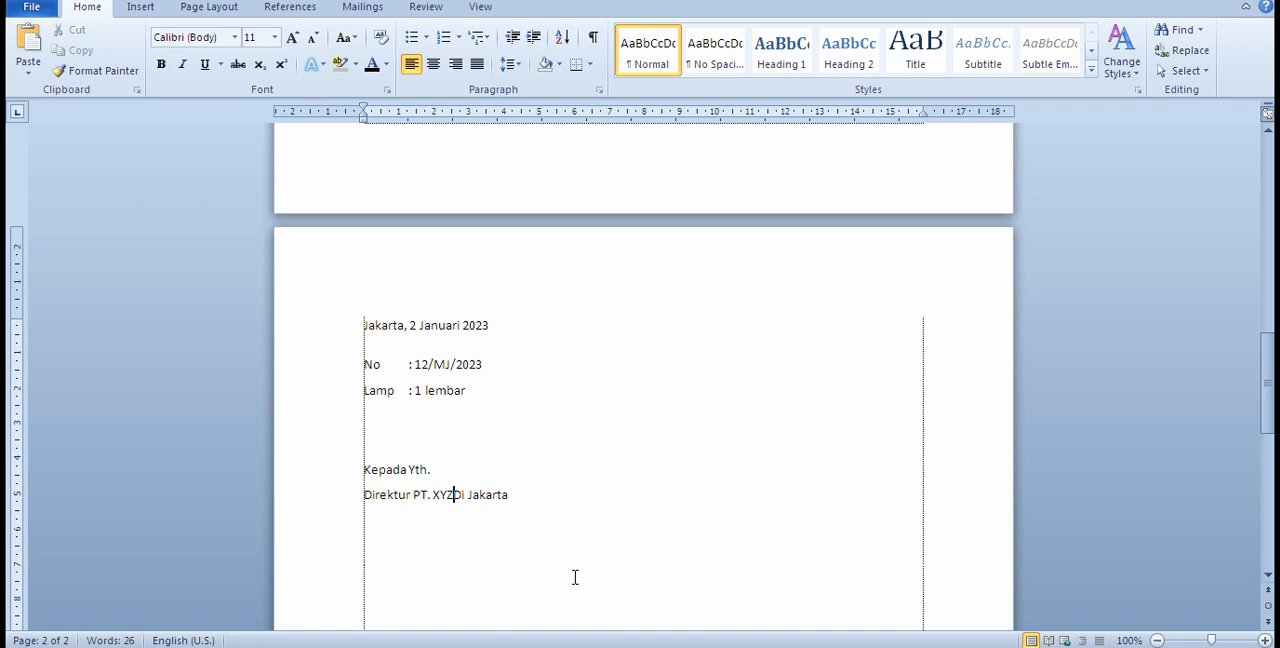
key(Return)
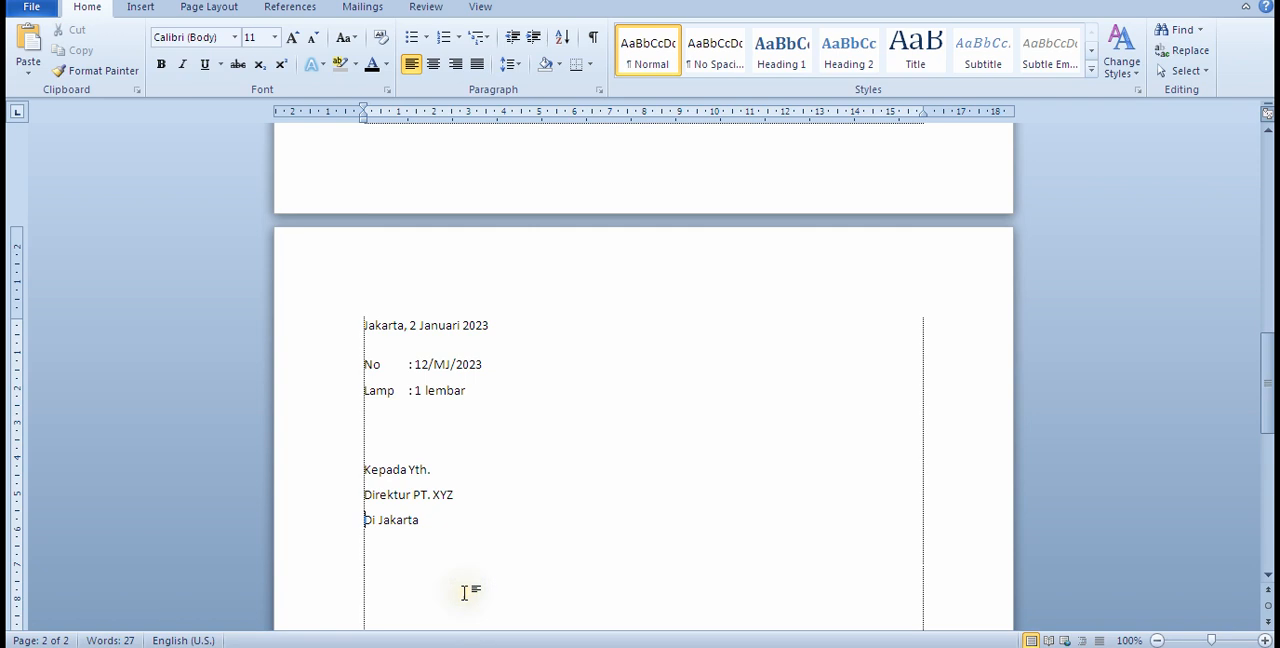
Step: Write the greeting "Dengan hormat," below the addressee block and start a new paragraph under it
scroll(447, 554, down, 1)
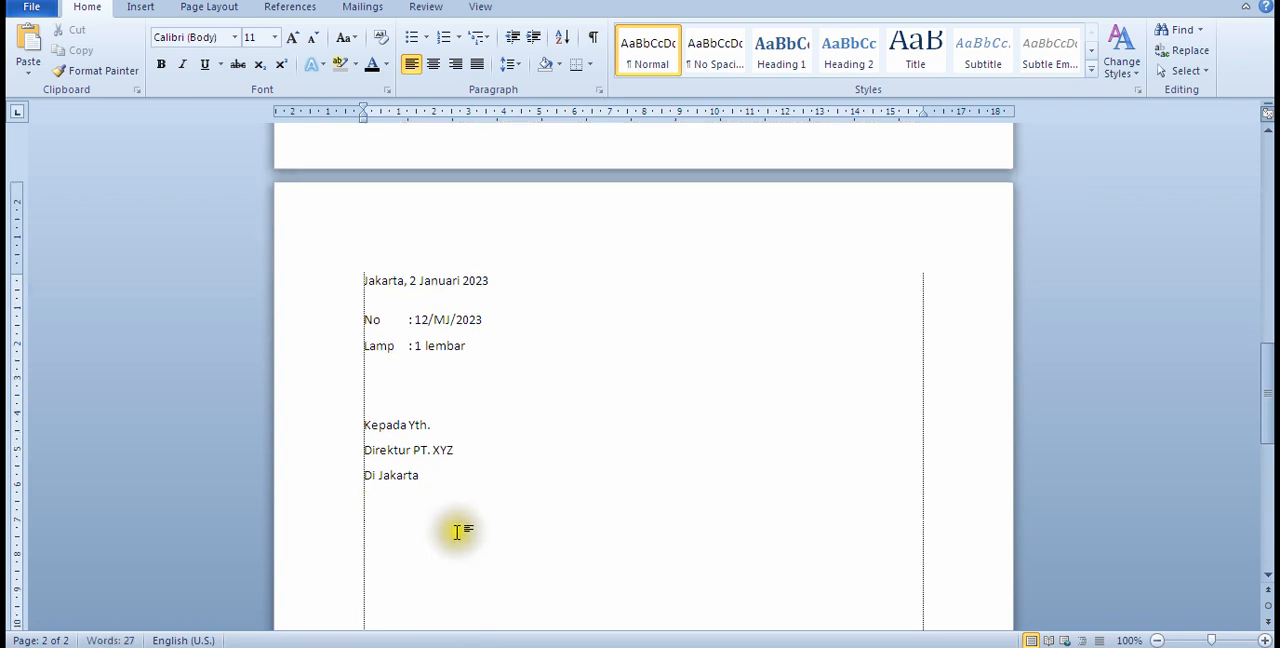
click(438, 478)
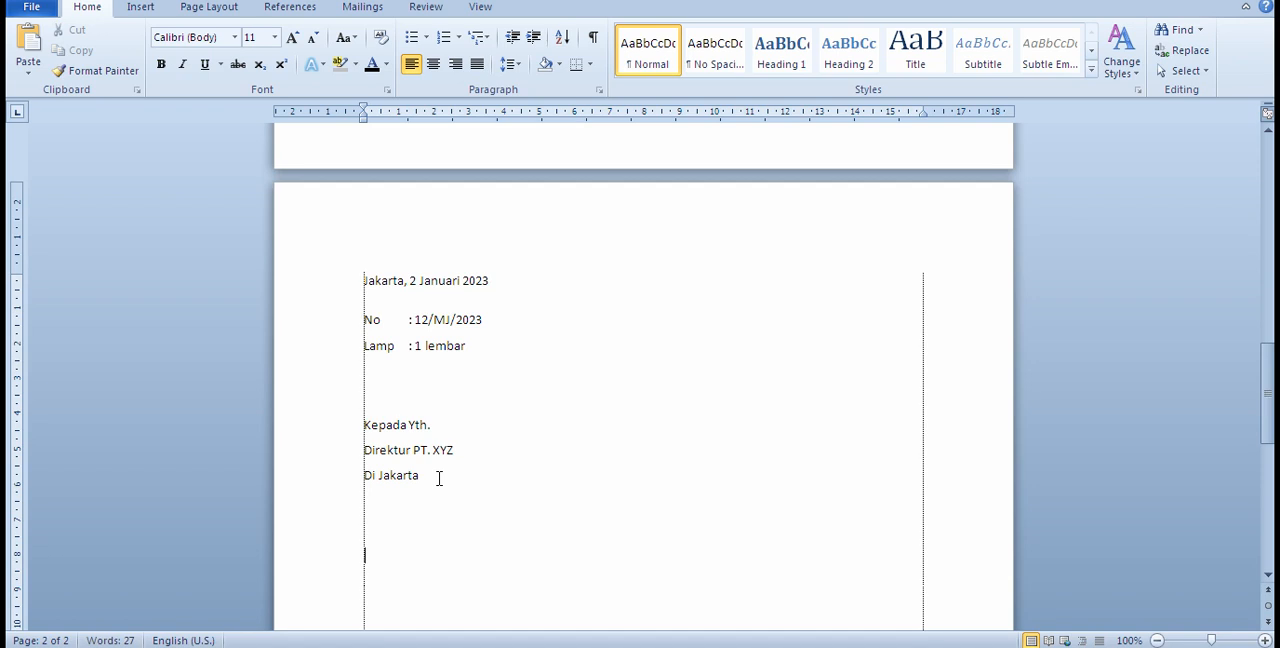
text(Dengan hormat,)
scroll(540, 466, down, 5)
key(Return)
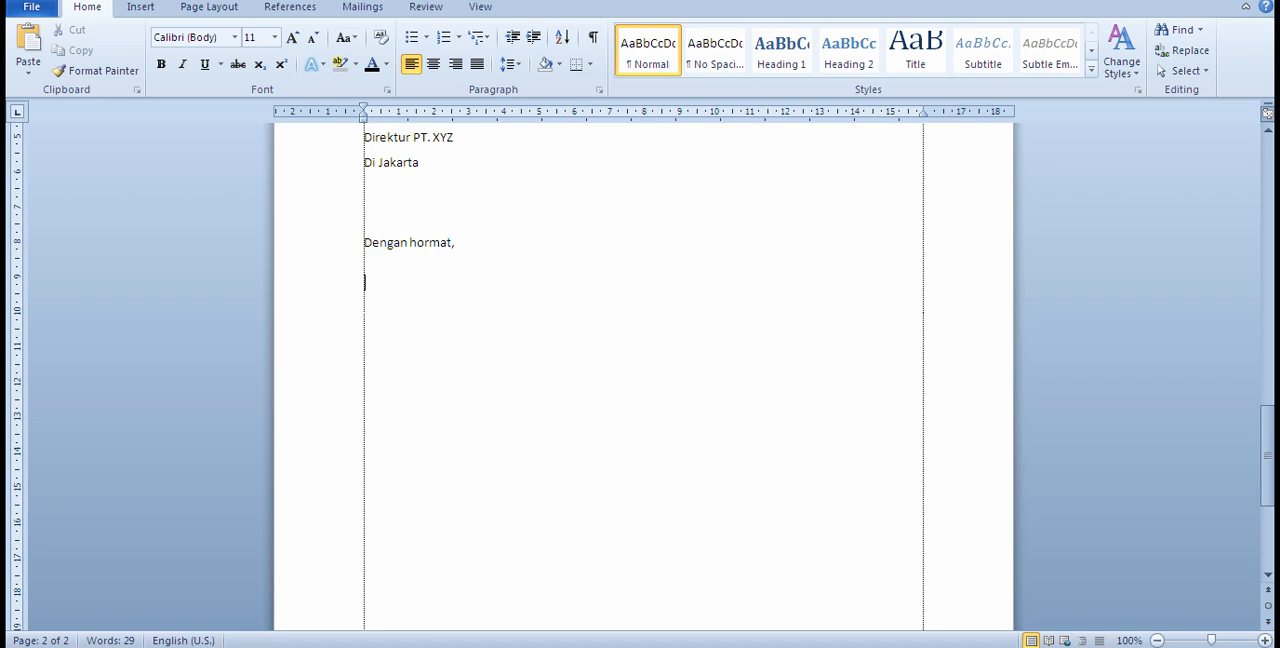
Step: Bring the "Sebelum masa kemerdekaan" passage from the belajar Notepad notes into the Word letter below the greeting
key(alt+Tab)
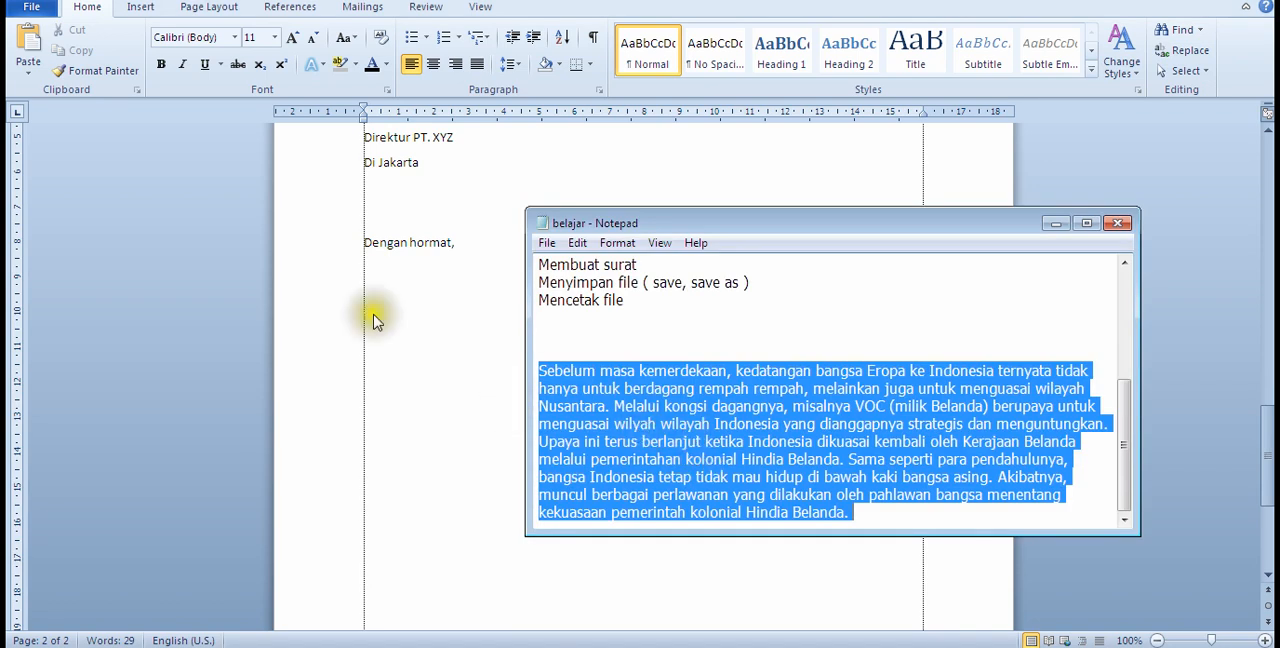
click(409, 292)
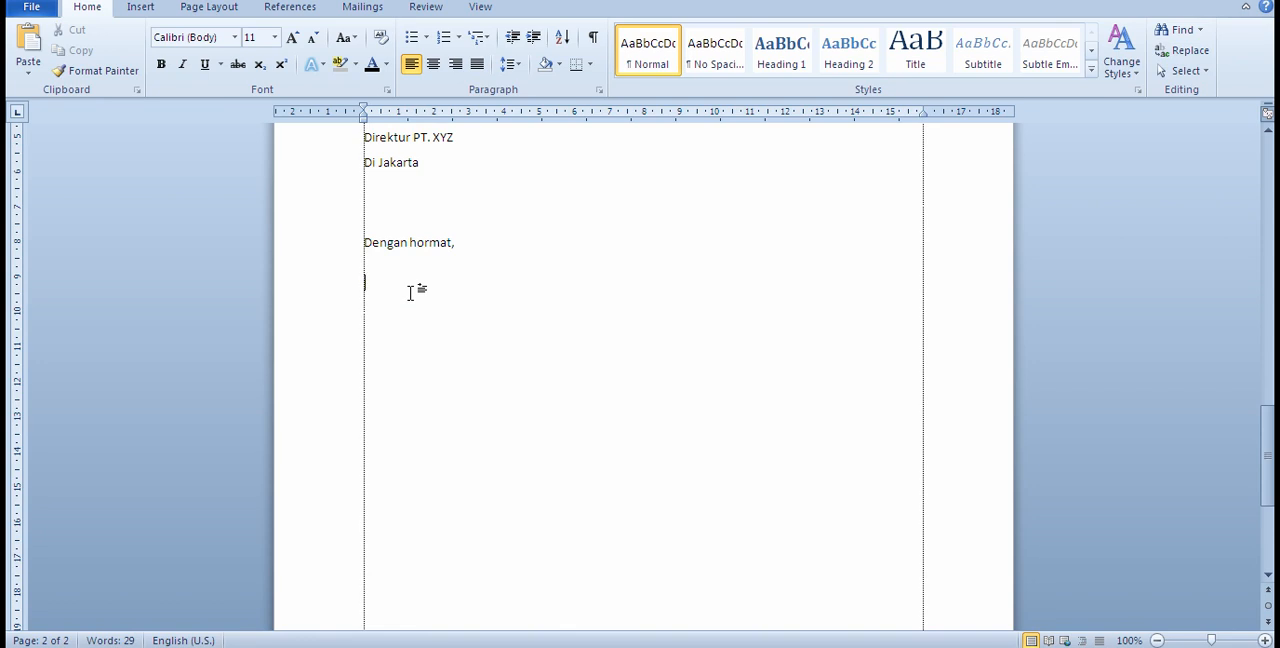
text(Sebelum masa kemerdekaan, kedatangan bangsa Eropa ke Indonesia ternyata tidak hanya untuk berdagang rempah rempah, melainkan juga untuk menguasai wilayah Nusantara. Melalui kongsi dagangnya, misalnya VOC (milik Belanda) berupaya untuk menguasai wilyah wilayah Indonesia yang dianggapnya strategis dan menguntungkan. Upaya ini terus berlanjut ketika Indonesia dikuasai kembali oleh Kerajaan Belanda melalui pemerintahan kolonial Hindia Belanda. Sama seperti para pendahulunya, bangsa Indonesia tetap tidak mau hidup di bawah kaki bangsa asing. Akibatnya, muncul berbagai perlawanan yang dilakukan oleh pahlawan bangsa menentang kekuasaan pemerintah kolonial Hindia Belanda.)
Step: Justify the pasted passage and split it into two paragraphs before "Upaya ini terus berlanjut"
drag(591, 463, 367, 287)
click(480, 66)
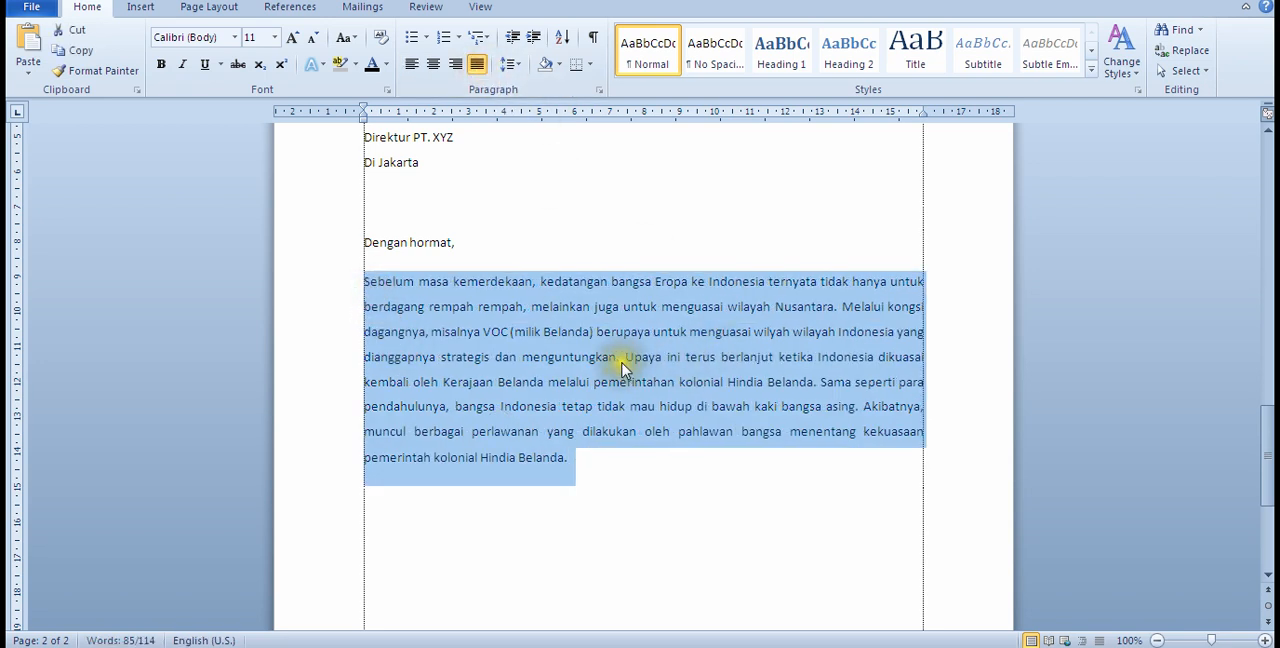
click(622, 360)
key(Return)
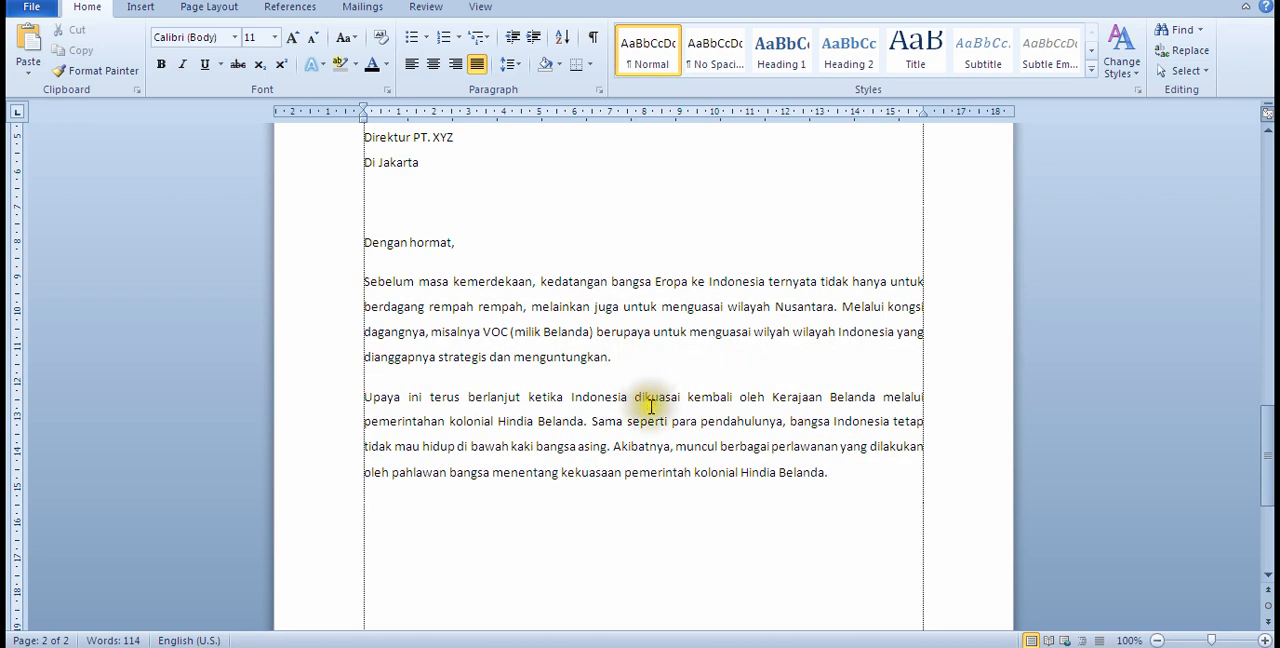
Step: Try a first-line indent of about 1.5 cm on both body paragraphs
scroll(651, 410, up, 1)
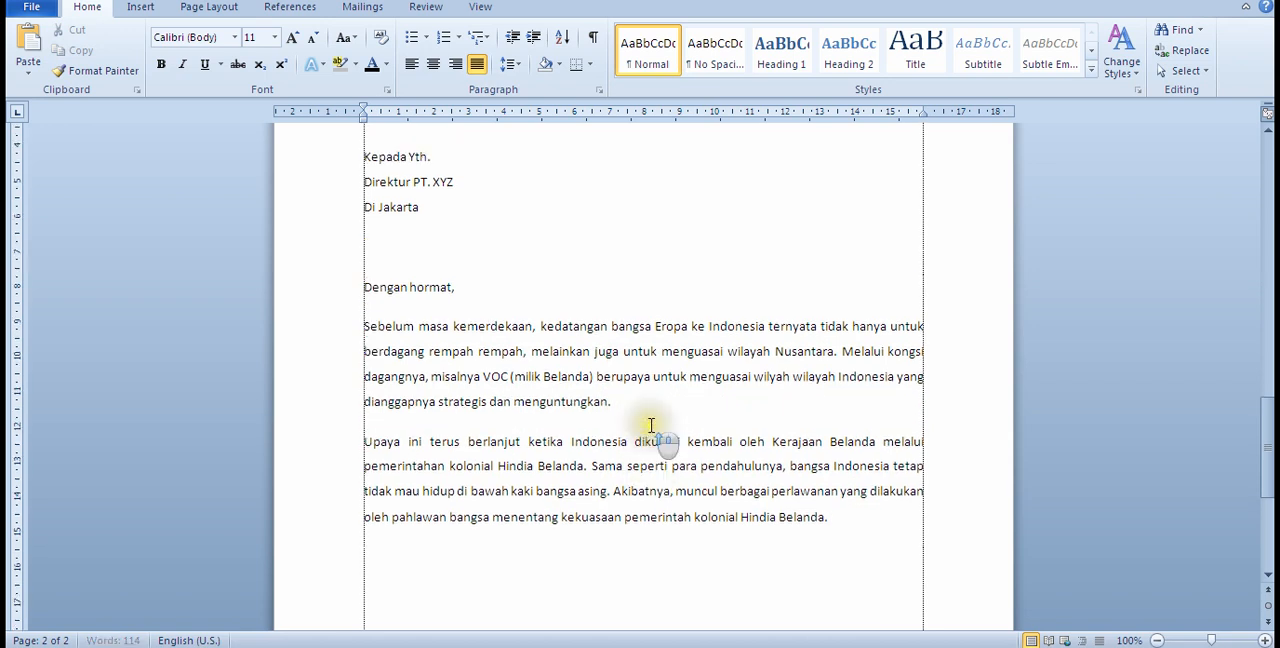
click(364, 326)
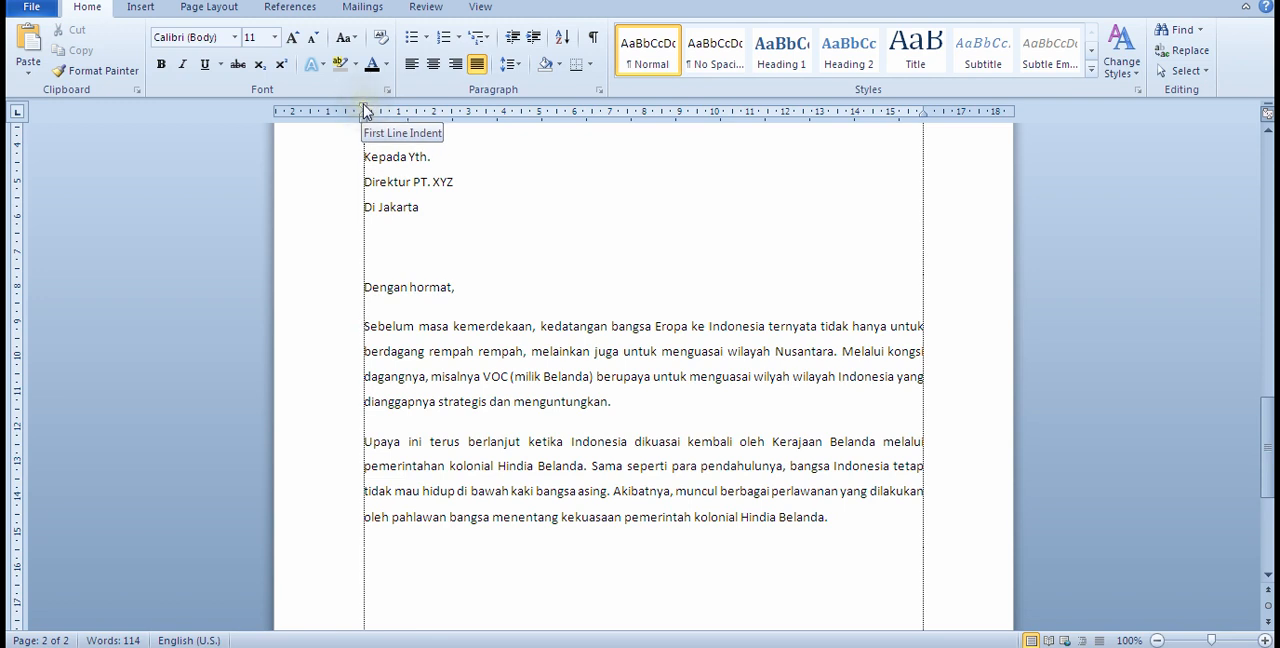
drag(364, 112, 416, 117)
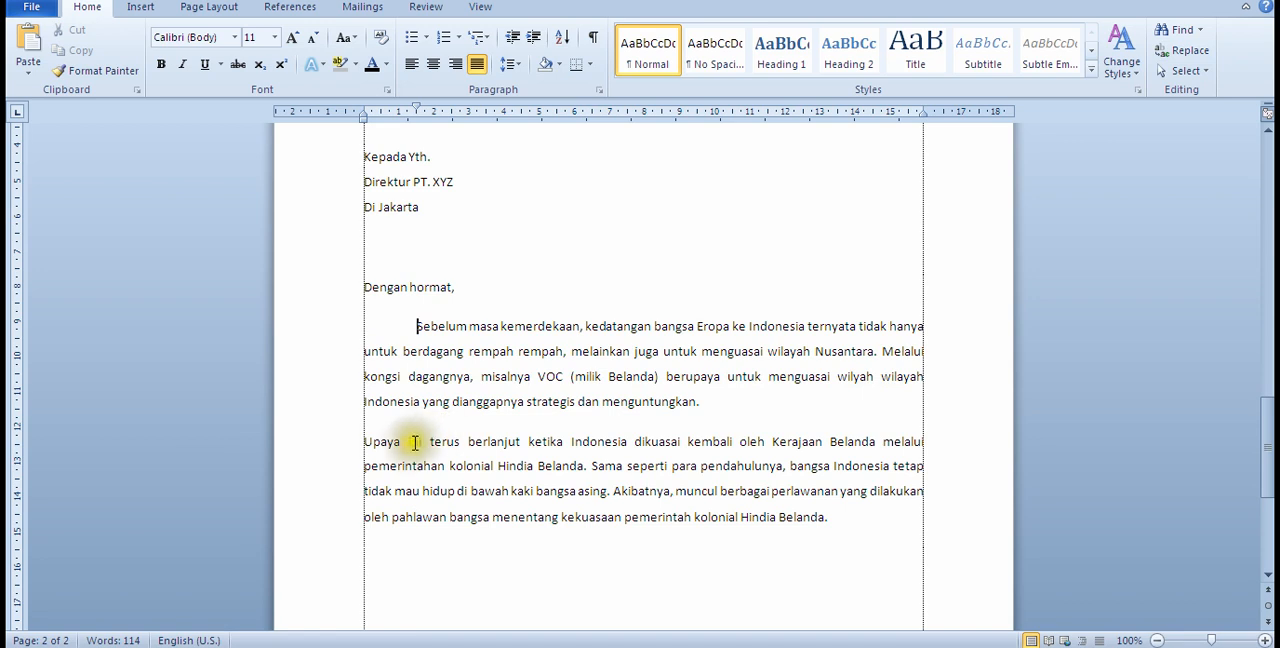
click(367, 441)
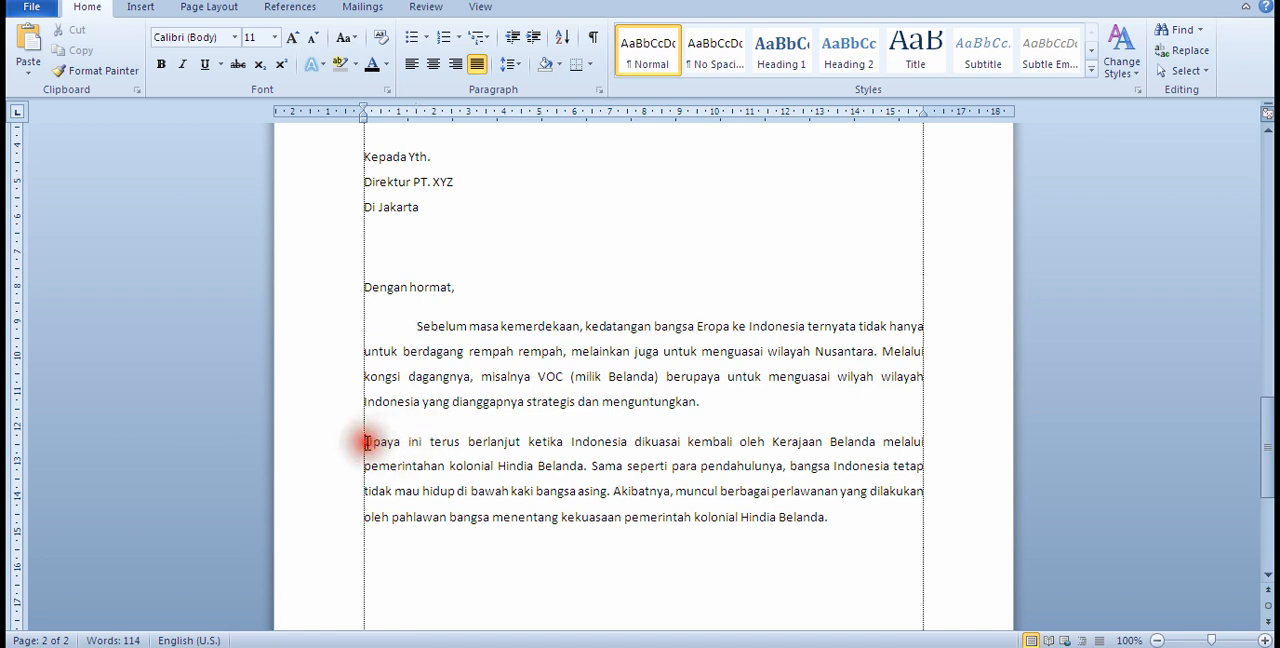
drag(366, 108, 416, 119)
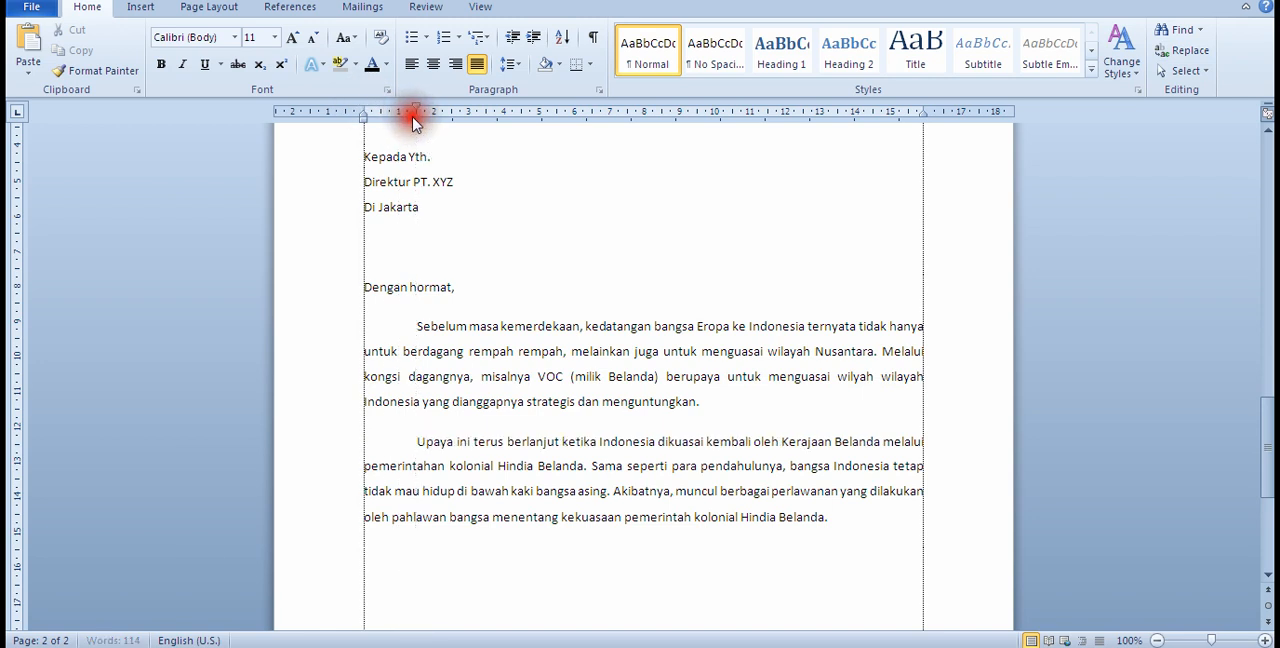
Step: Add an empty paragraph after the body and reset the first-line indent to 0 for it and both body paragraphs
click(840, 520)
scroll(665, 565, down, 1)
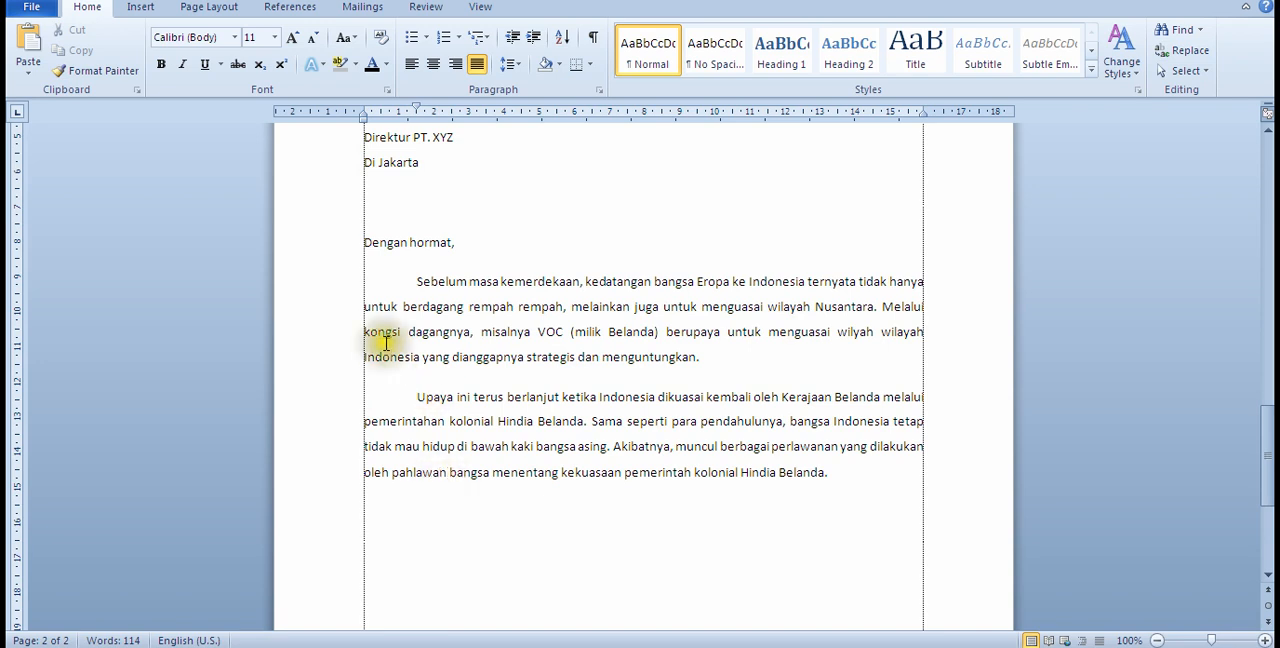
click(414, 282)
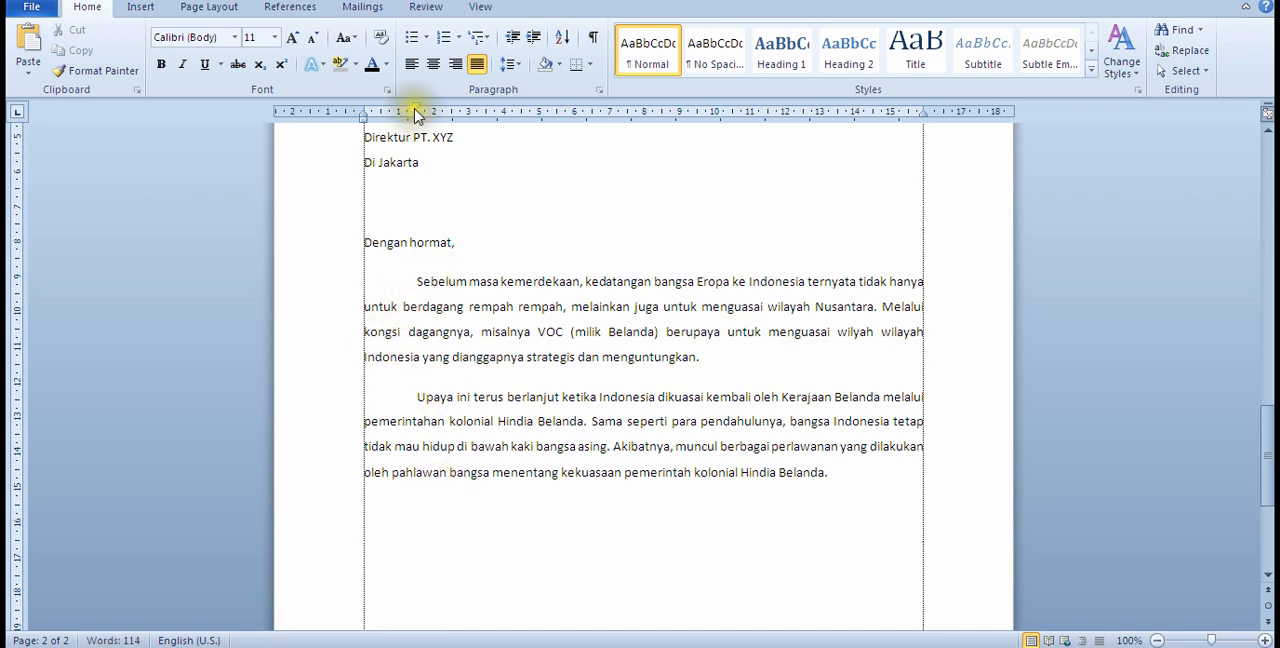
drag(416, 110, 364, 107)
click(417, 397)
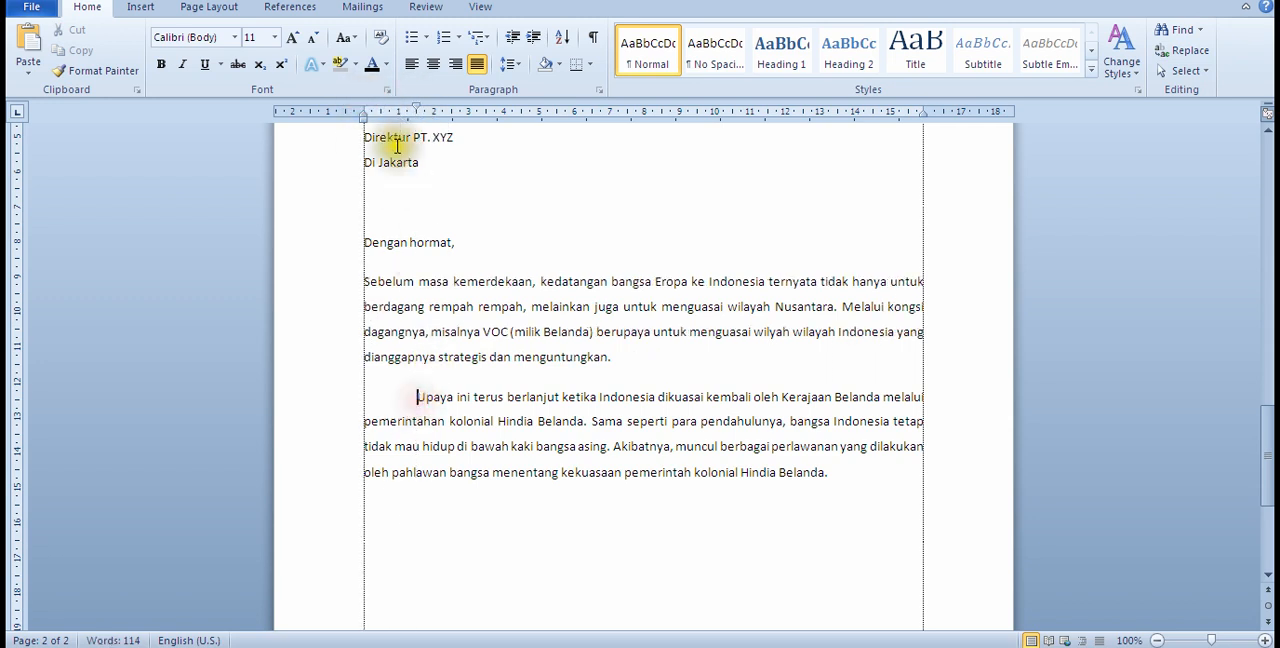
drag(416, 108, 364, 110)
click(450, 512)
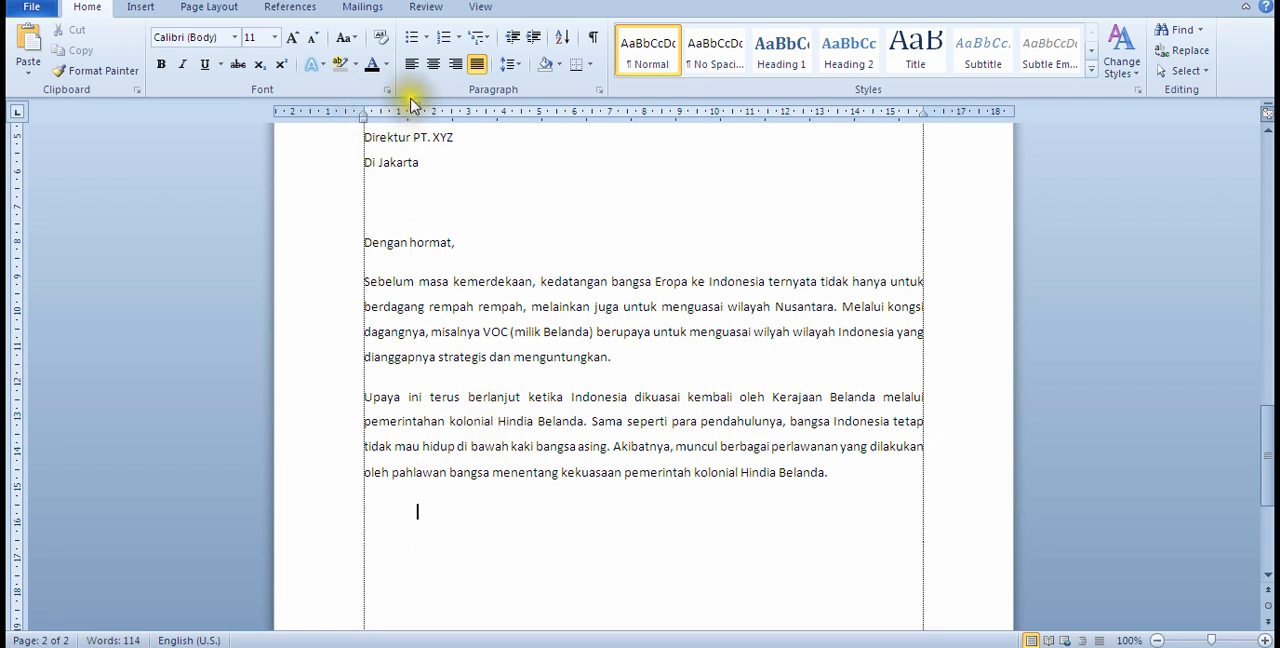
drag(416, 108, 364, 110)
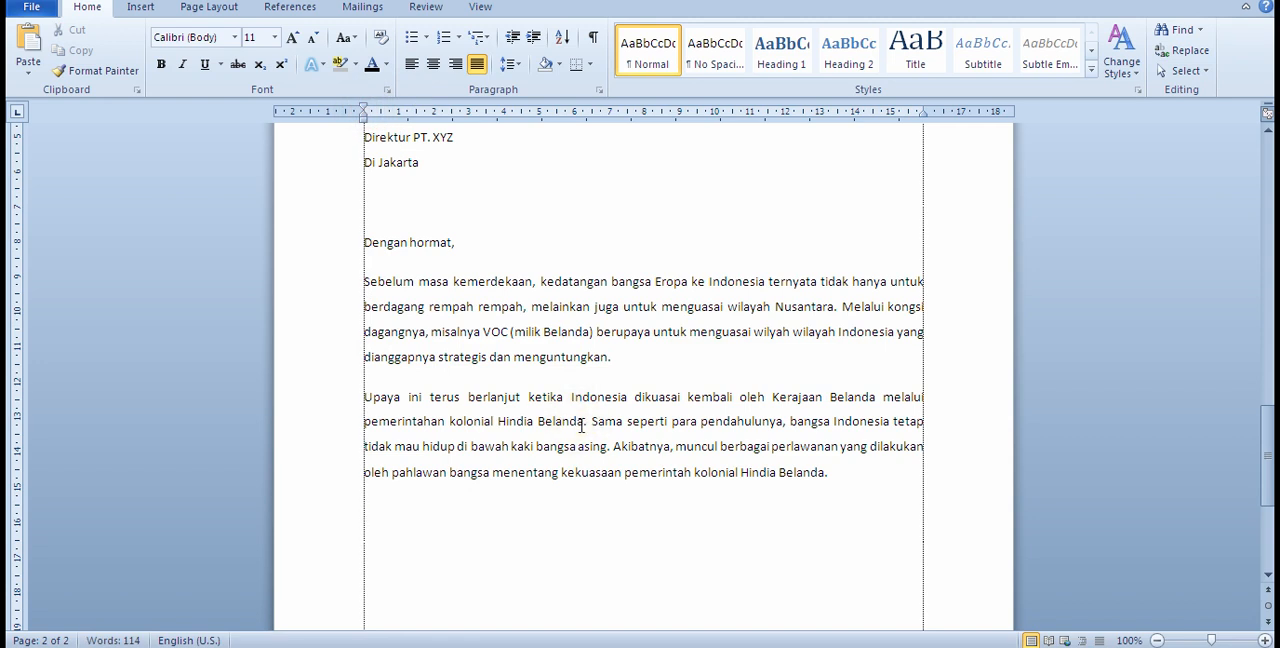
Step: Write the closing sentence "Atas perhatiannya saya ucapkan terima kasih." below the body paragraphs
text(Atas pew)
key(BackSpace)
text(rhatiannya)
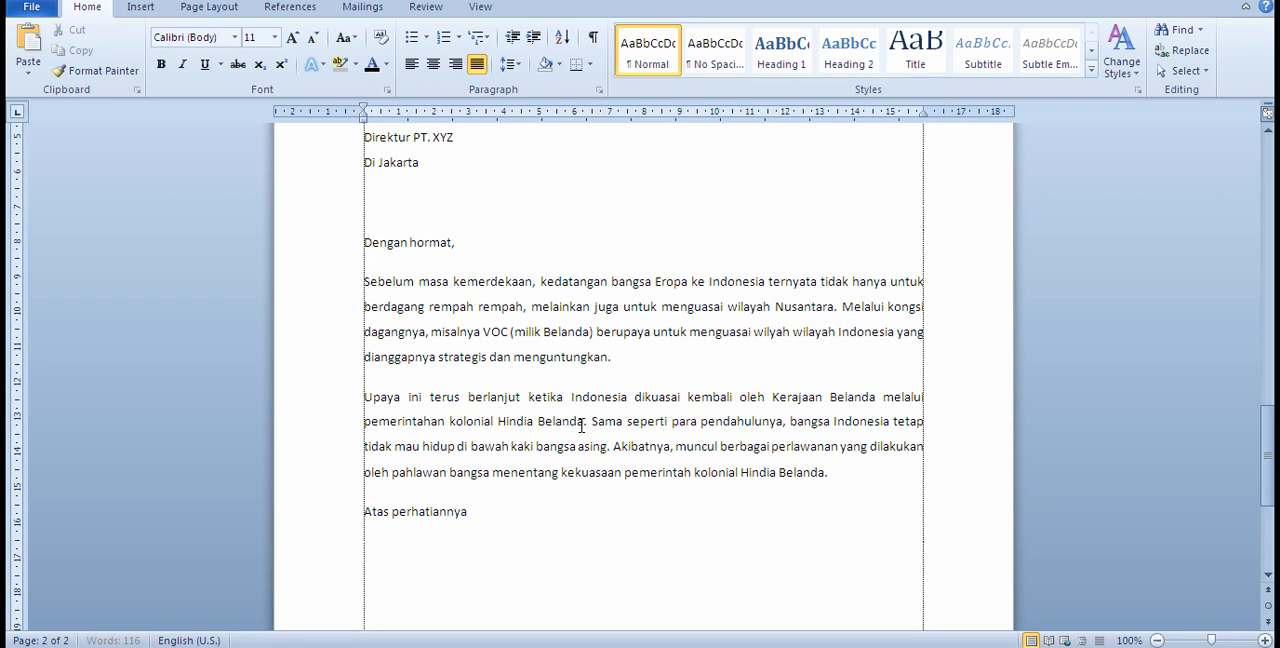
text( saya ucapkan terima kasih.)
Step: Add the sign-off "Hormat saya" below a gap, then the sender's name with signature space above it
key(Return)
key(Return)
scroll(480, 445, down, 2)
text(Hormat saya)
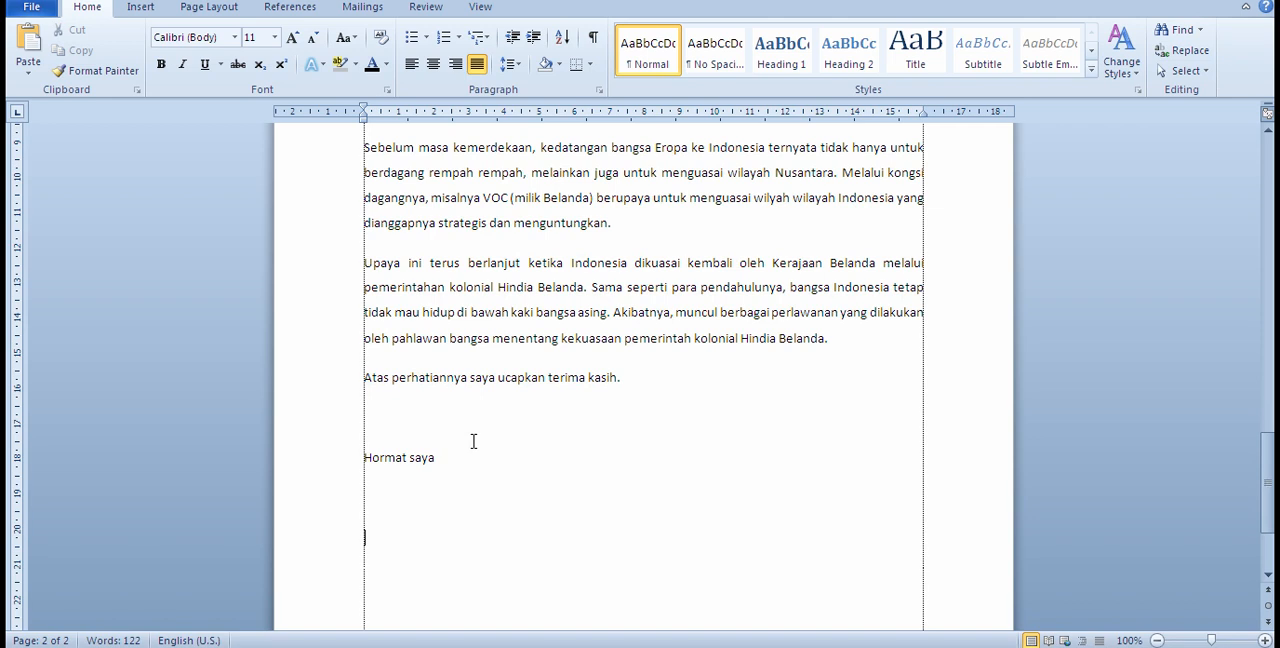
text(Wawan)
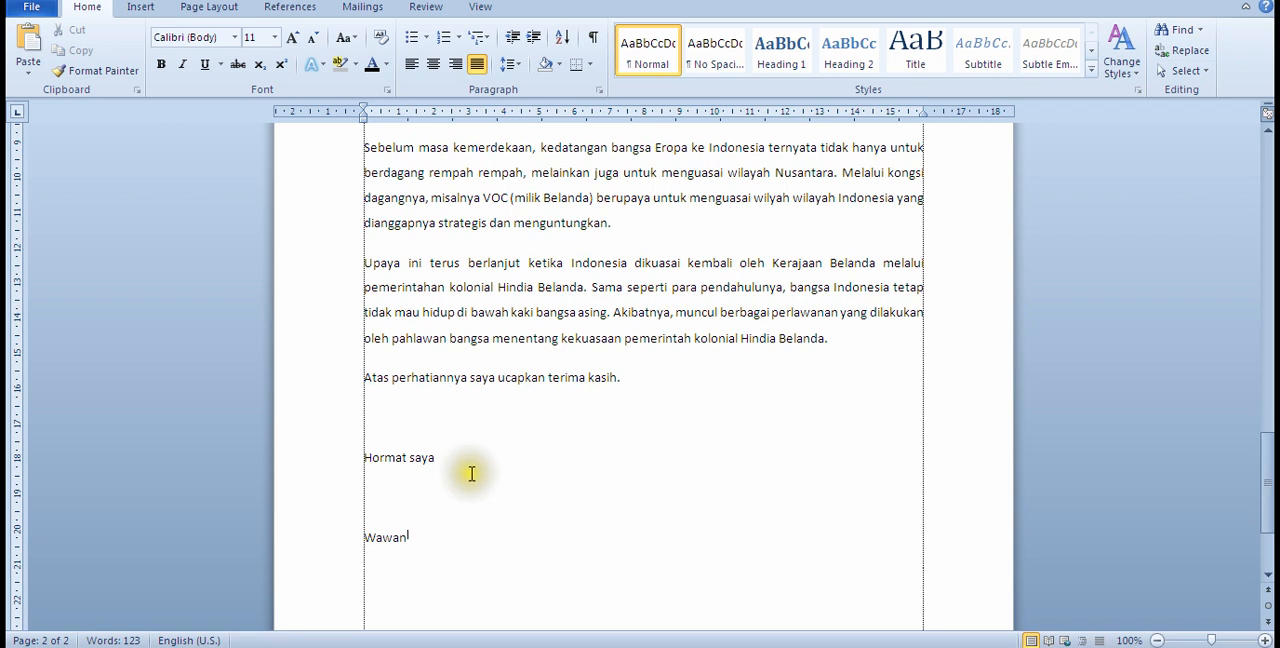
scroll(472, 474, up, 5)
scroll(472, 474, up, 3)
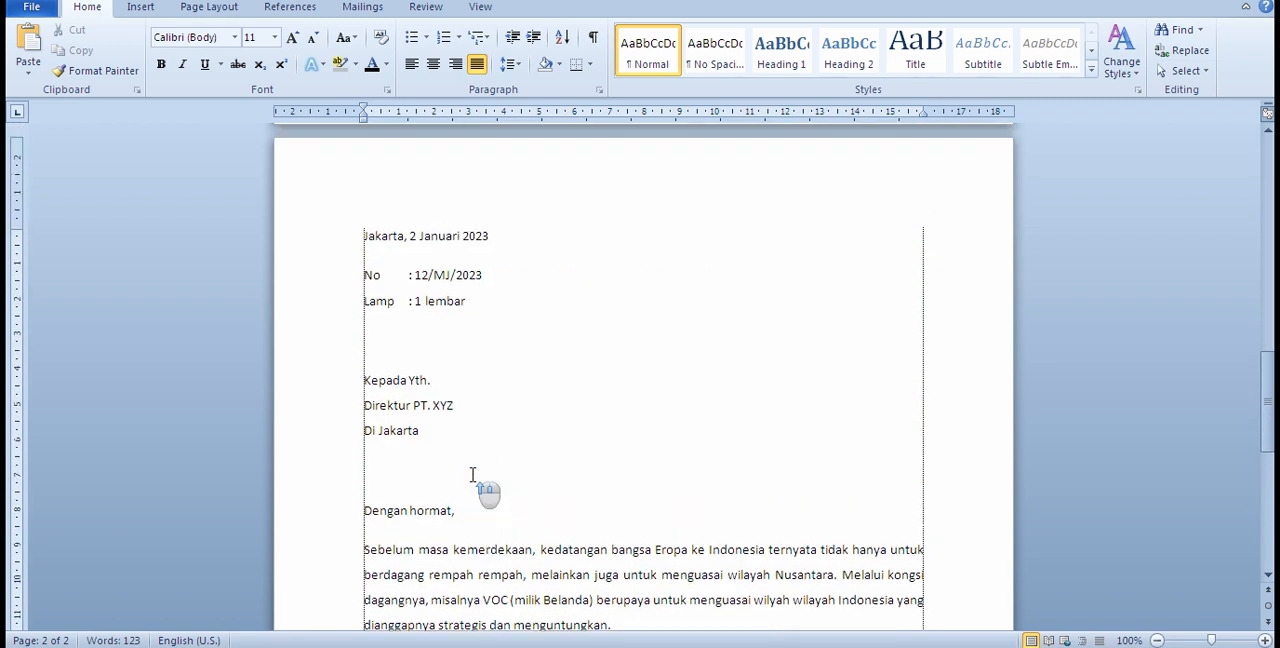
Step: Try shifting the "Jakarta, 2 Januari 2023" line toward the right margin with repeated tab indents
click(365, 238)
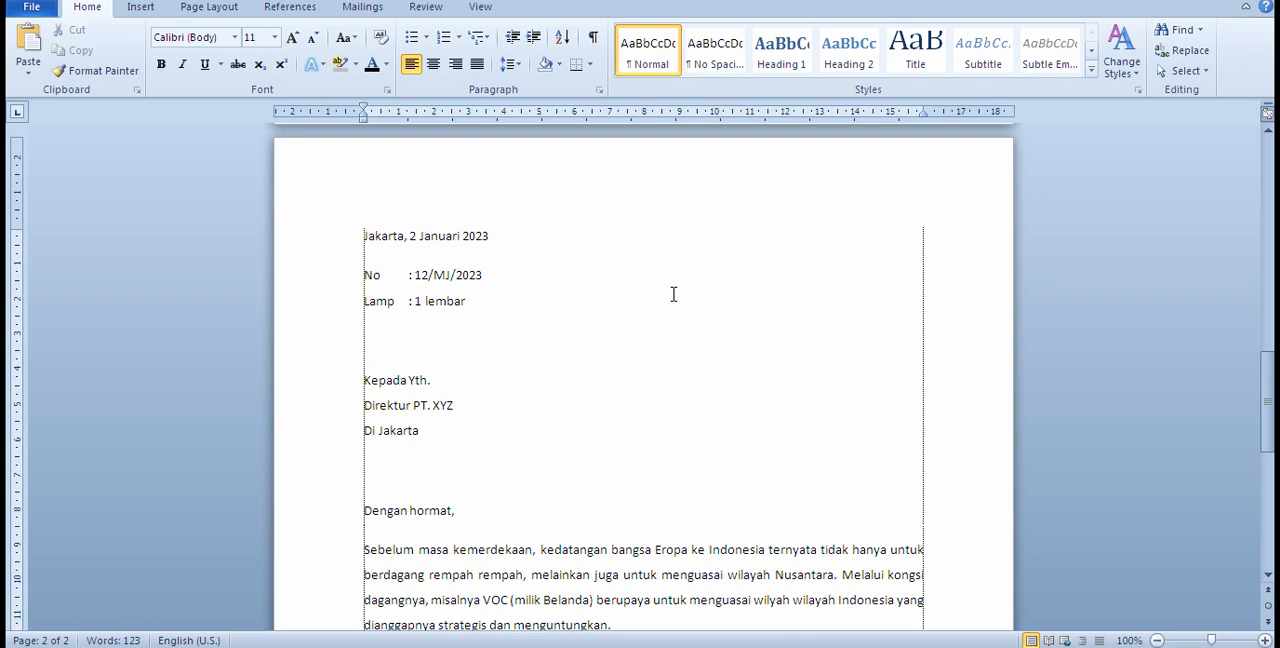
key(Tab)
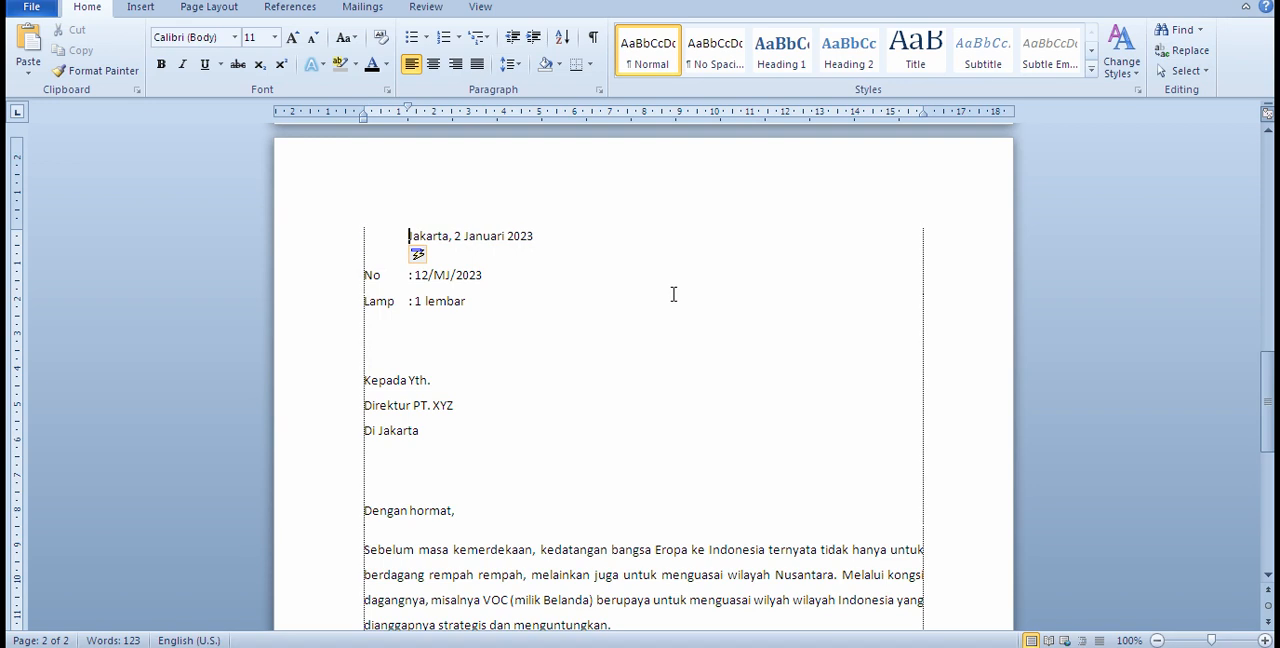
key(Tab)
key(Tab)
key(Tab)
key(Tab)
key(Tab)
key(Tab)
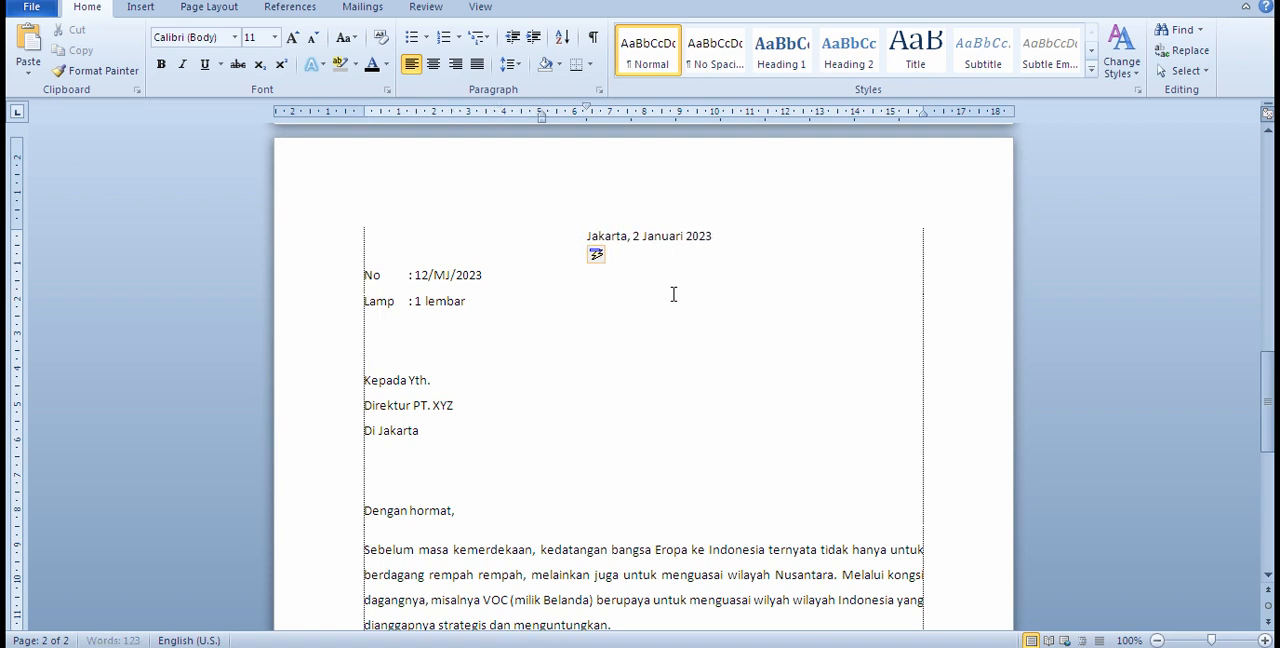
key(Tab)
key(Tab)
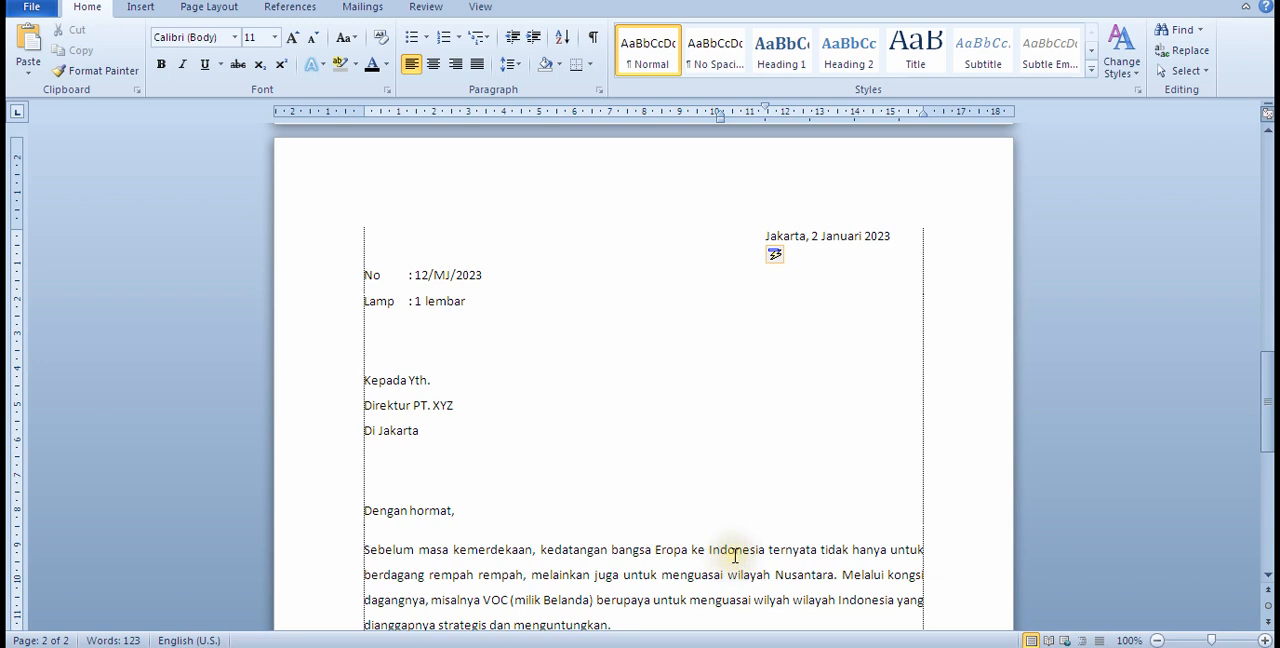
Step: Remove all the tab indents from the date line so it starts at the left margin again
key(BackSpace)
key(BackSpace)
key(BackSpace)
key(BackSpace)
key(BackSpace)
key(BackSpace)
key(BackSpace)
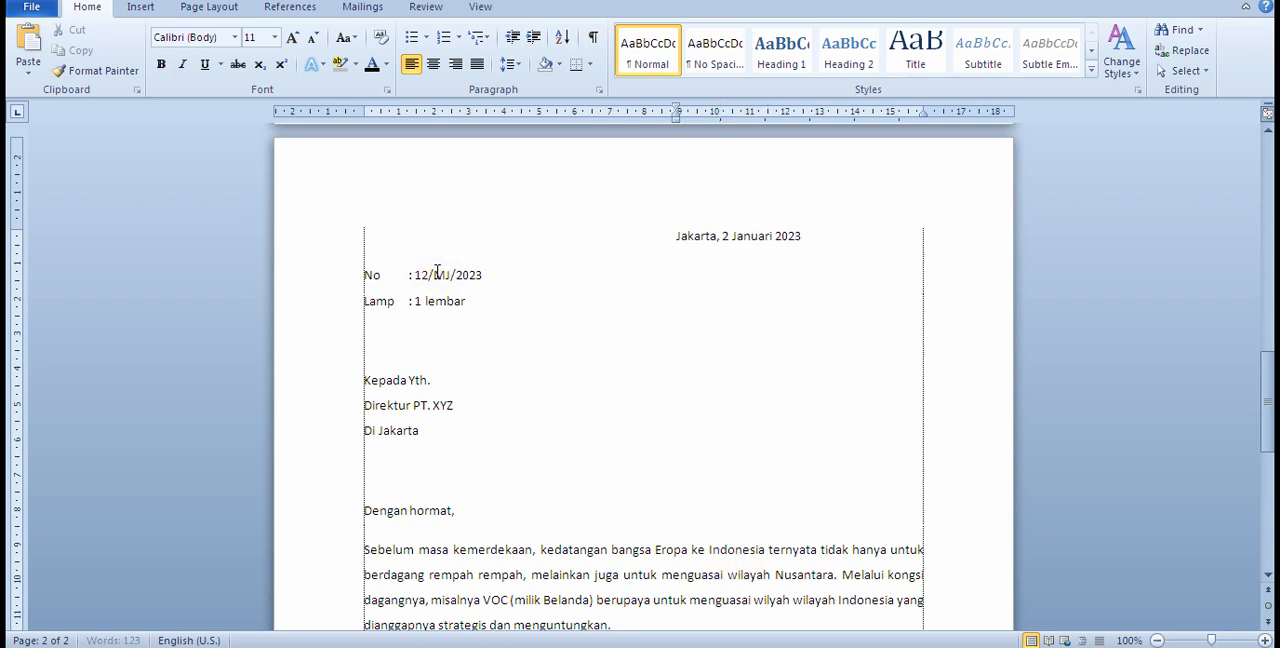
key(BackSpace)
key(BackSpace)
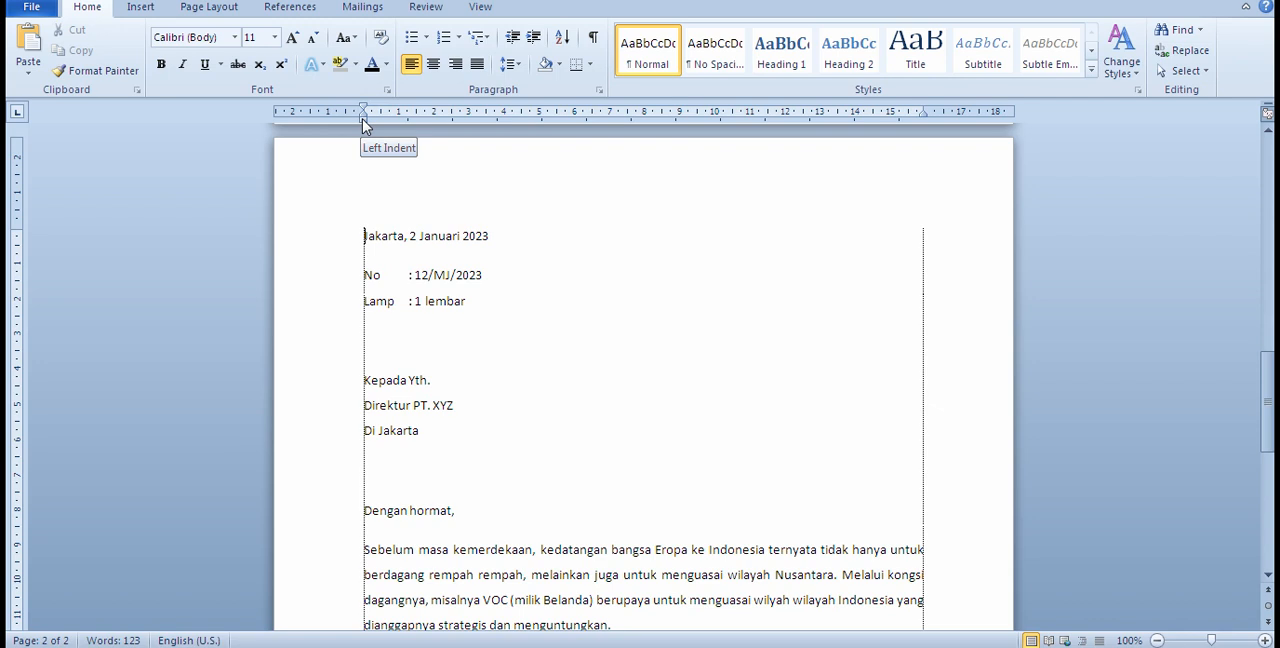
Step: Set a left indent of about 10.7 cm on the date line and on the sign-off block from "Hormat saya" to the sender's name
mouse_move(363, 116)
mouse_down()
mouse_move(660, 128)
mouse_move(741, 155)
mouse_up()
drag(741, 153, 741, 150)
scroll(737, 337, down, 9)
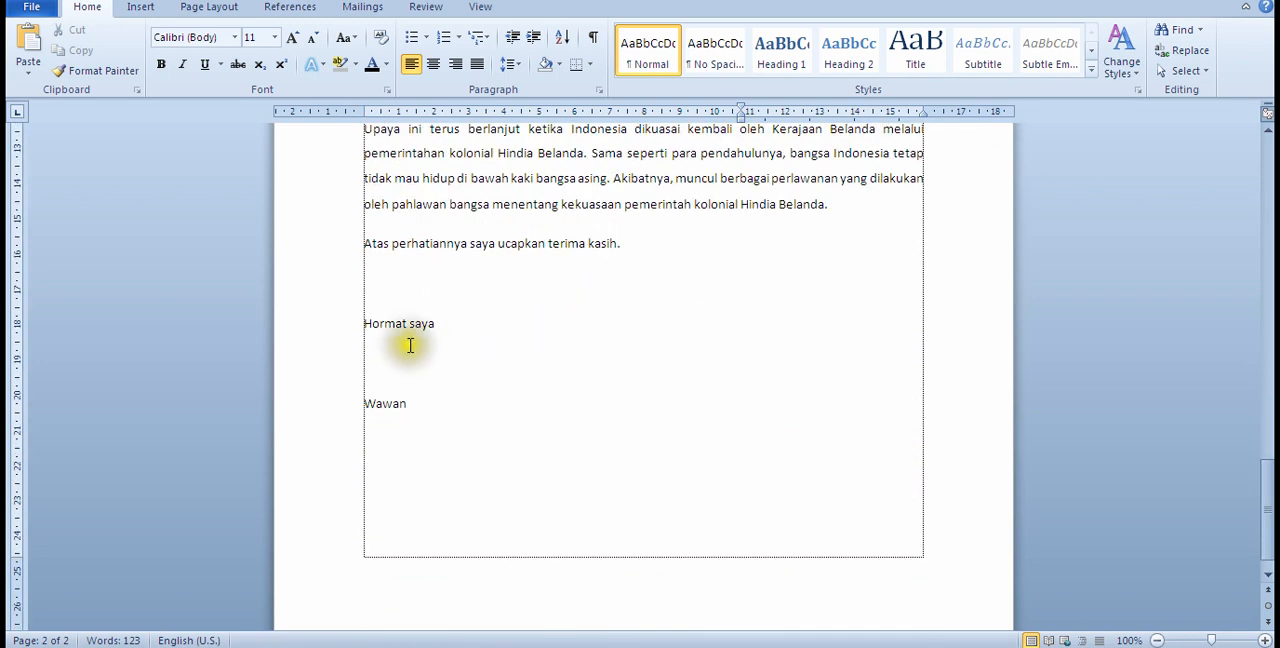
drag(366, 320, 410, 405)
click(1190, 641)
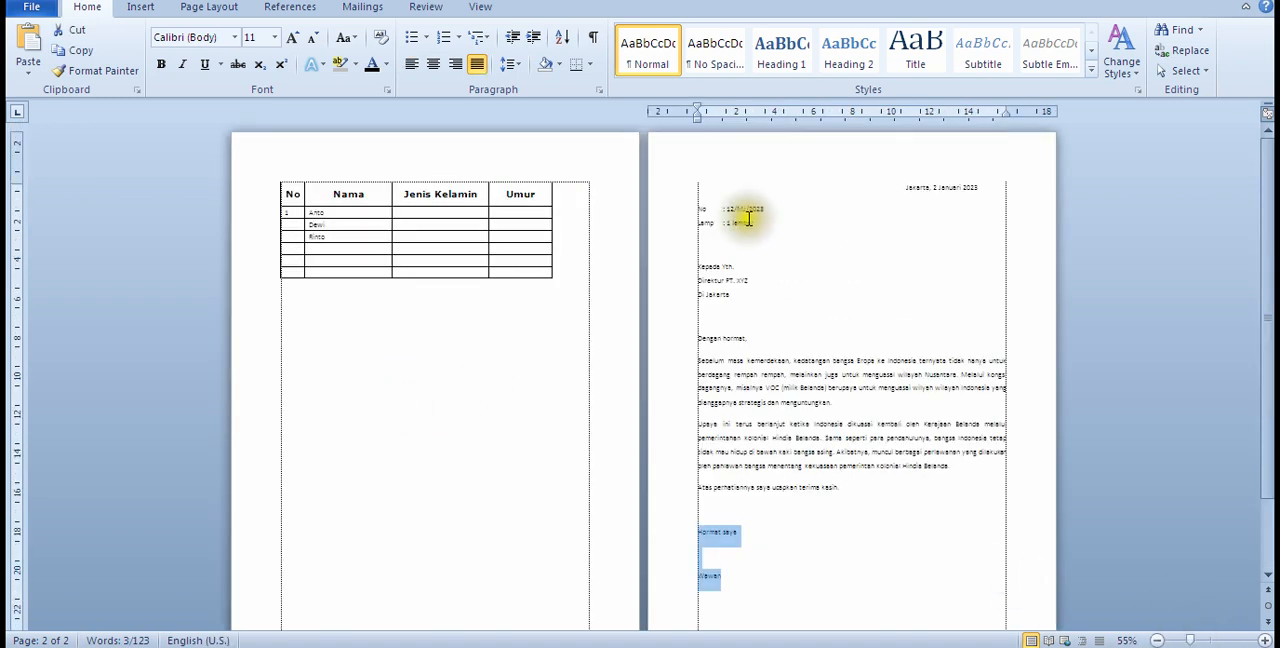
drag(697, 118, 905, 145)
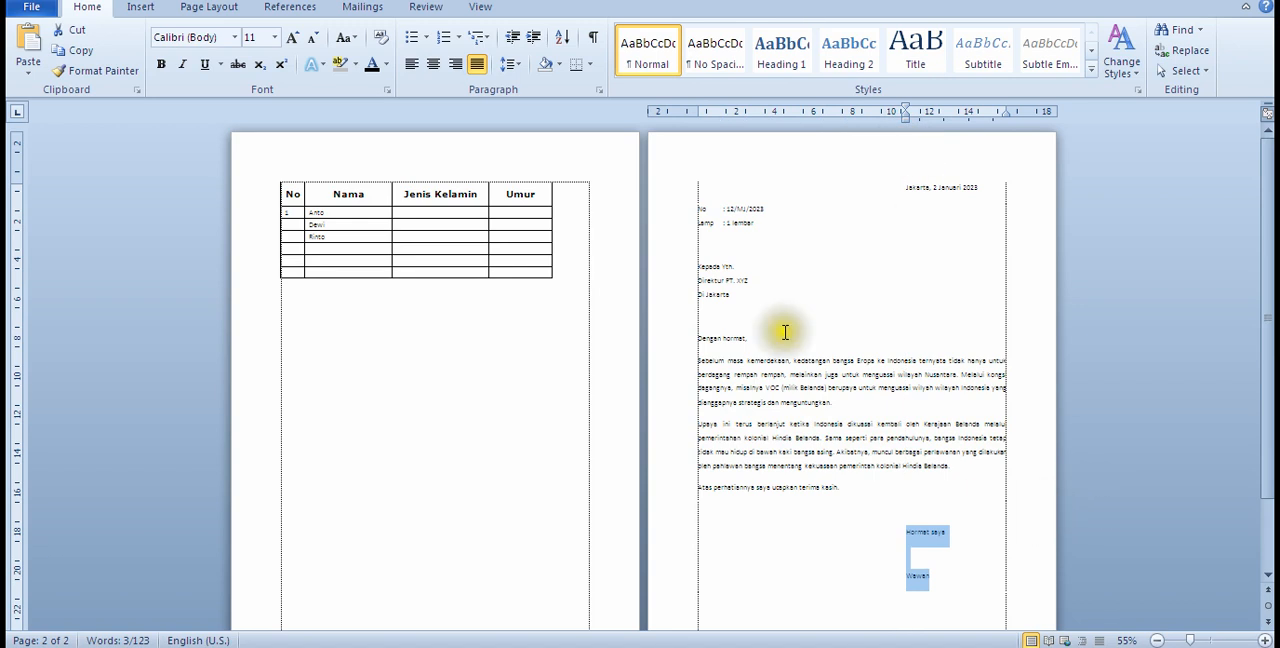
click(768, 298)
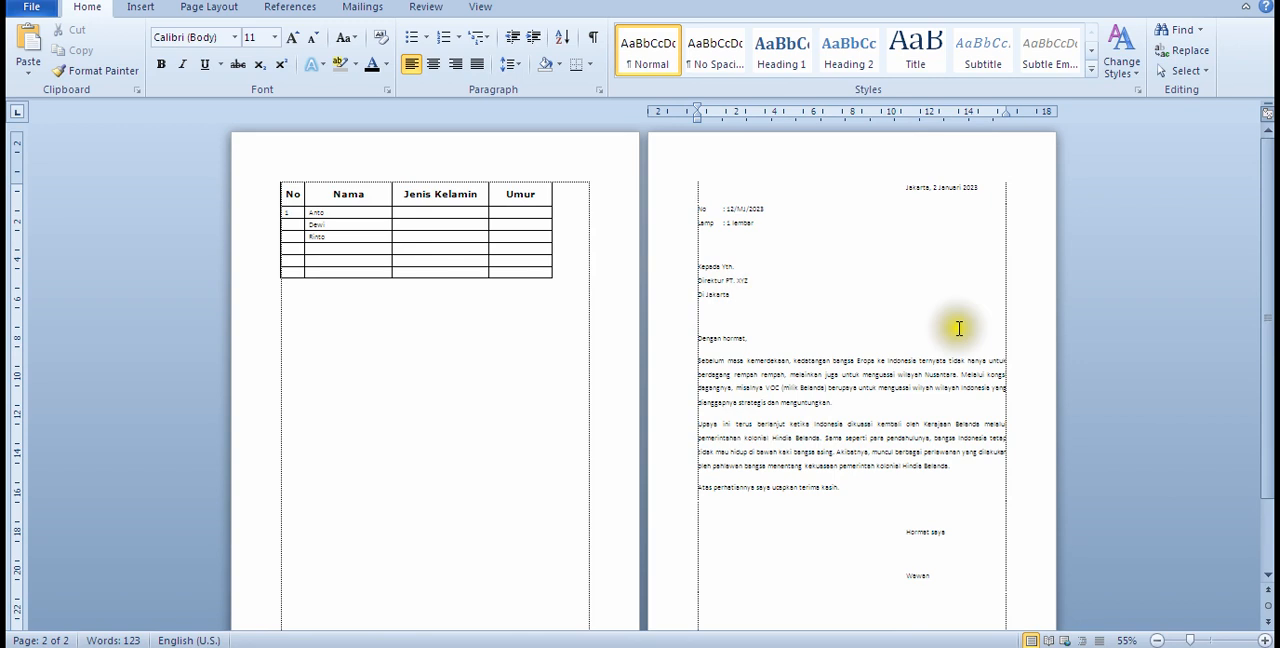
Step: Set a left indent of about 10.7 cm on the recipient block from "Kepada Yth." to "Di Jakarta", aligning it with the date line
drag(736, 297, 700, 257)
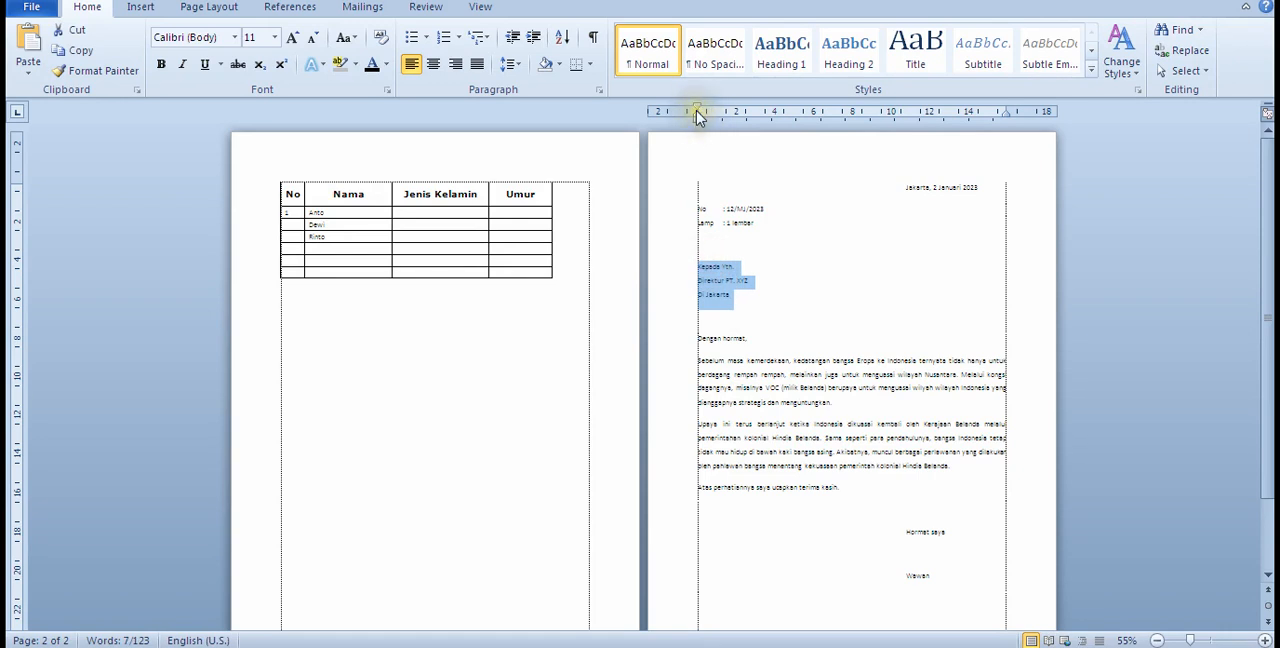
drag(699, 117, 699, 121)
click(698, 124)
click(759, 272)
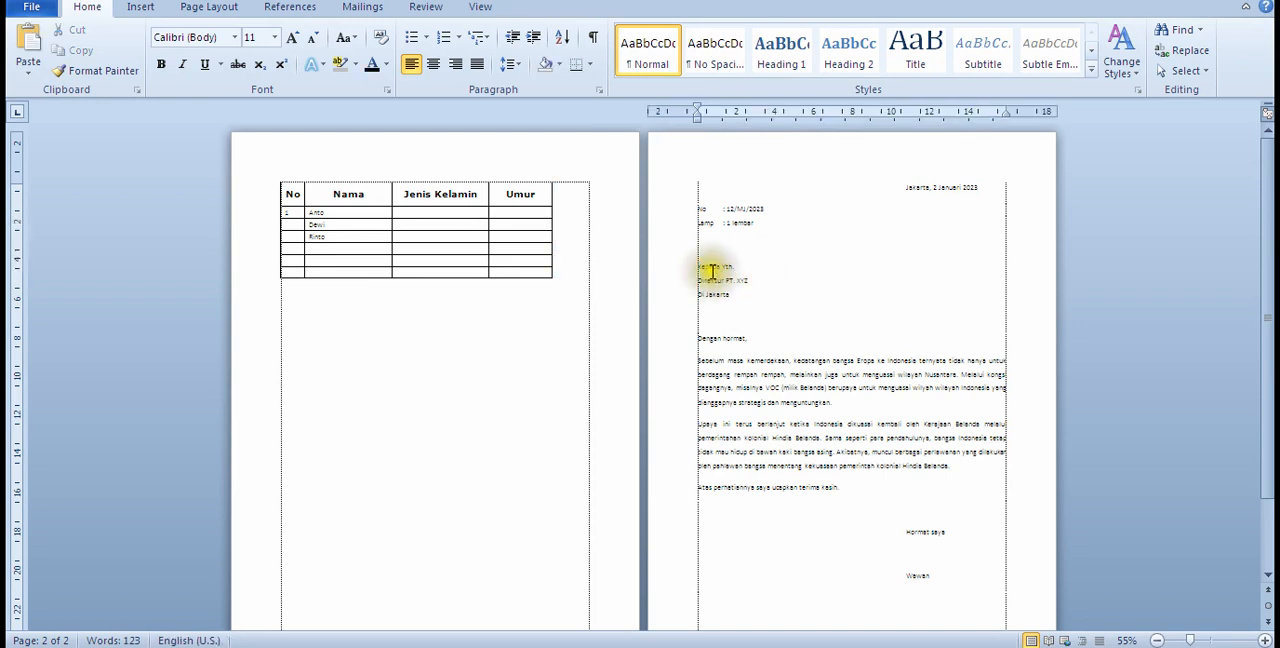
drag(735, 294, 700, 267)
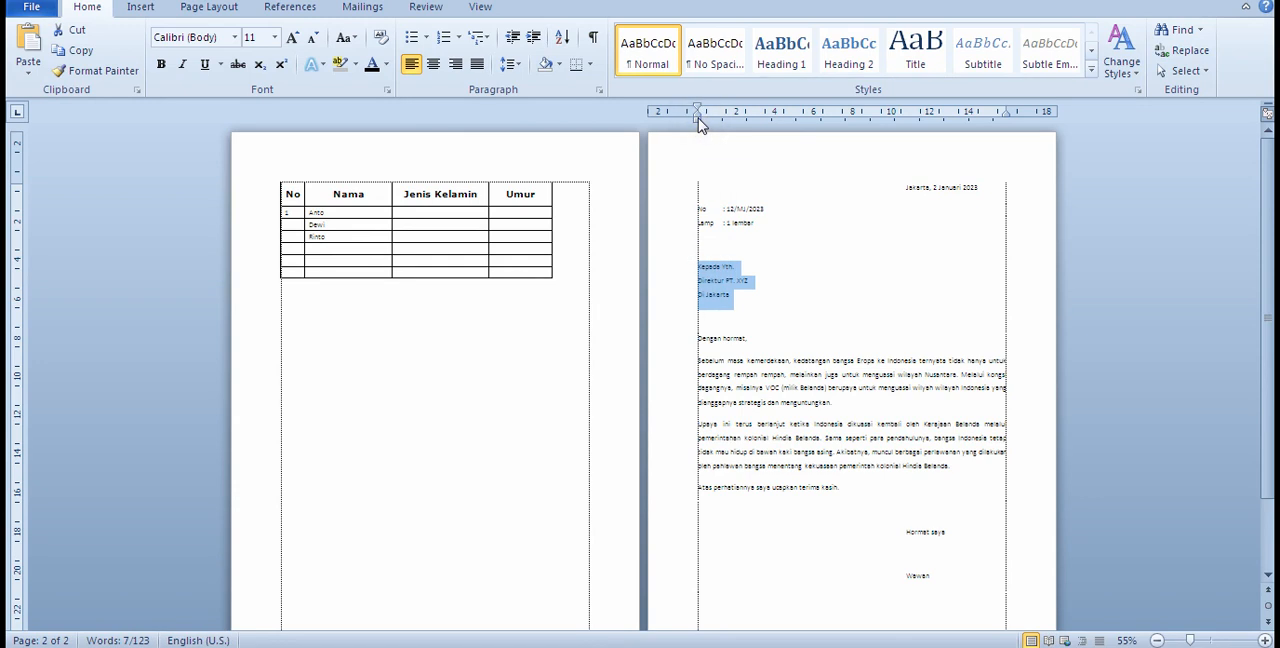
drag(699, 114, 906, 137)
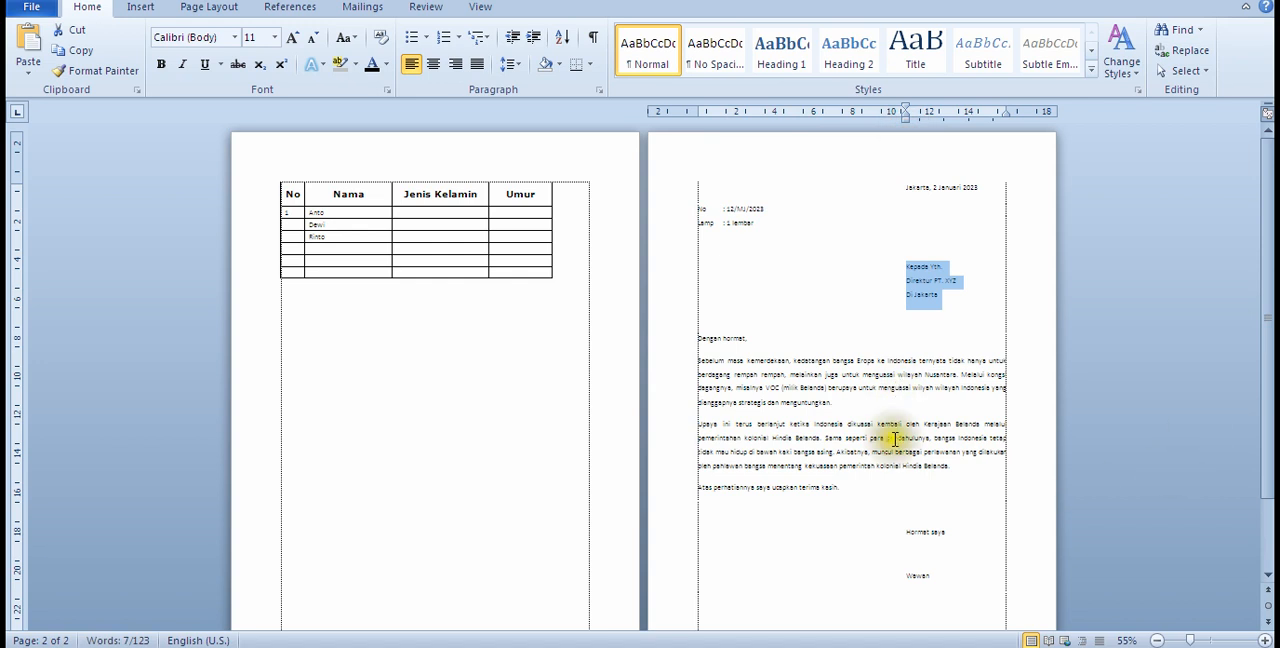
scroll(871, 449, down, 2)
click(973, 288)
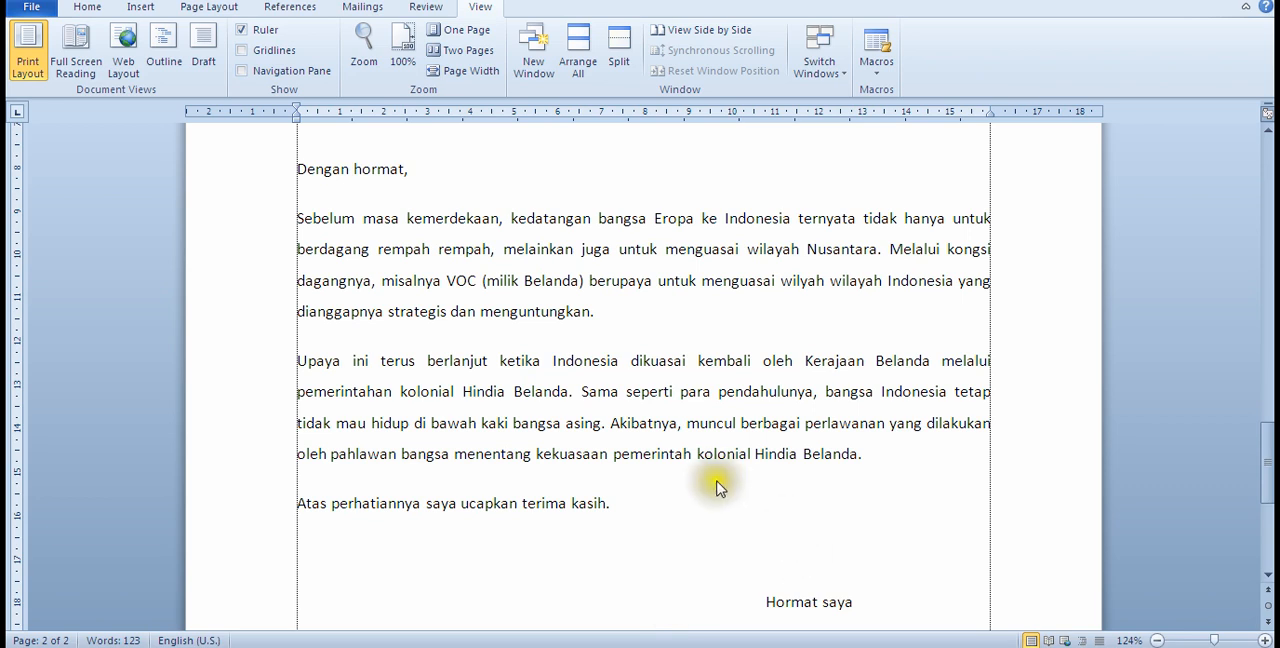
Step: Set the line spacing to 1,15 for the text from "Dengan hormat," through the closing thank-you sentence
click(666, 444)
scroll(676, 464, up, 6)
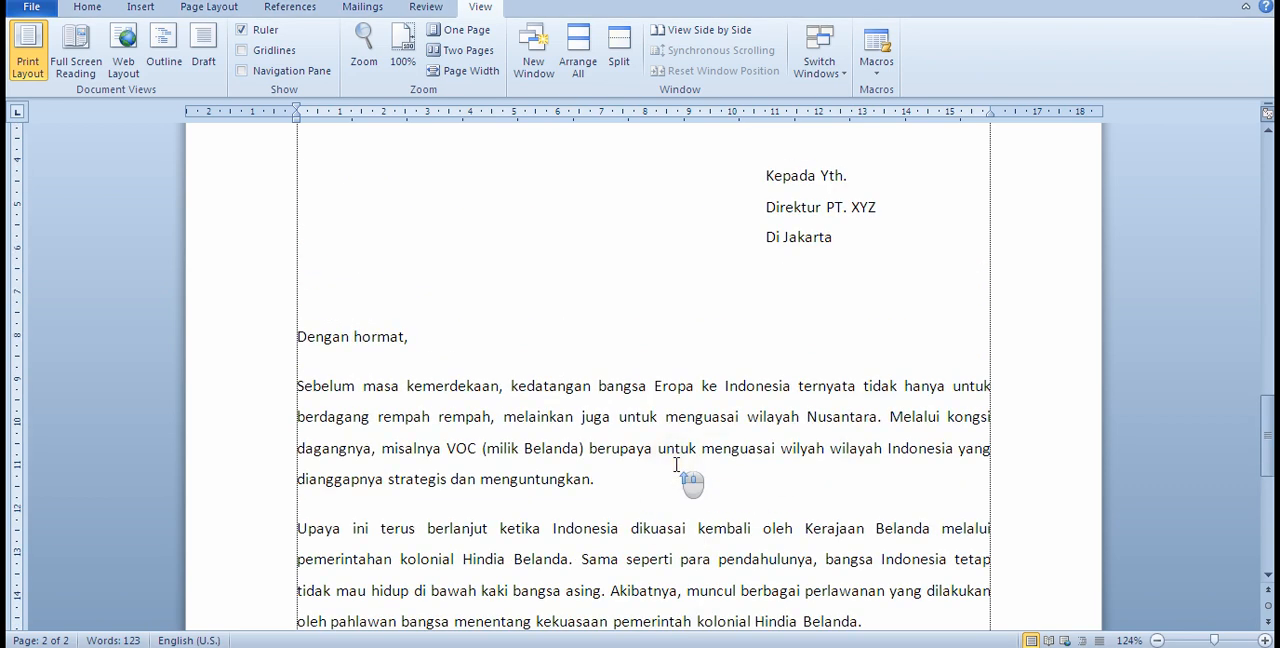
scroll(676, 464, down, 5)
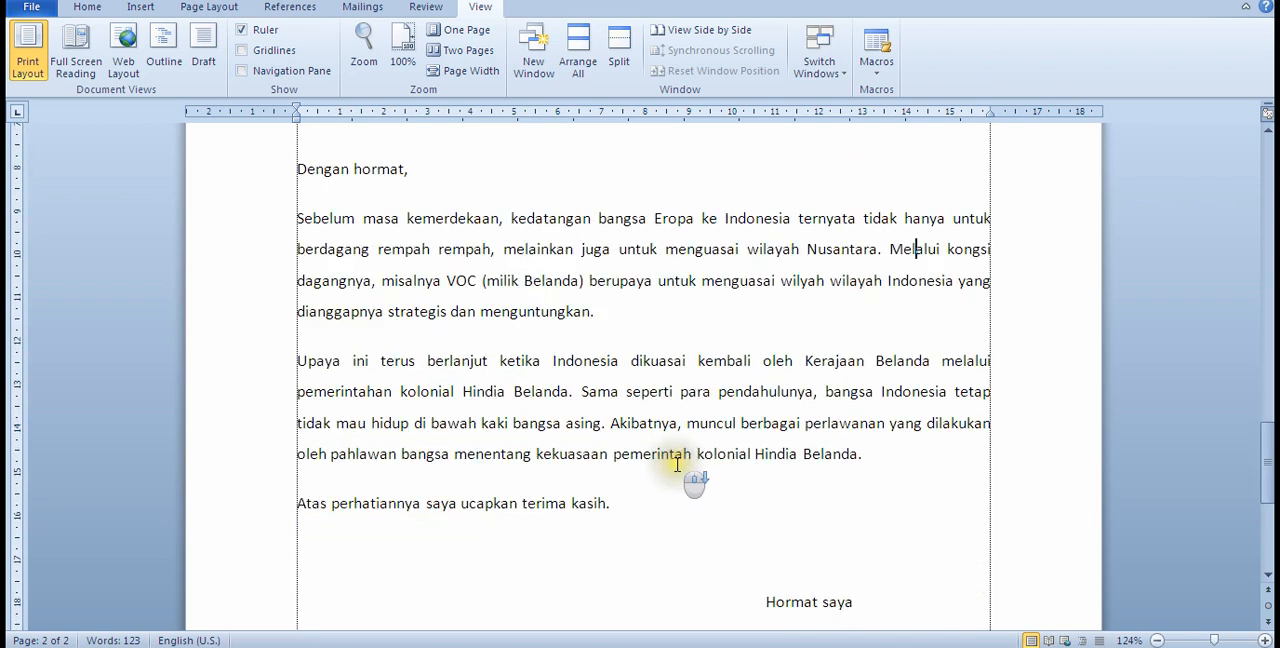
drag(662, 517, 305, 172)
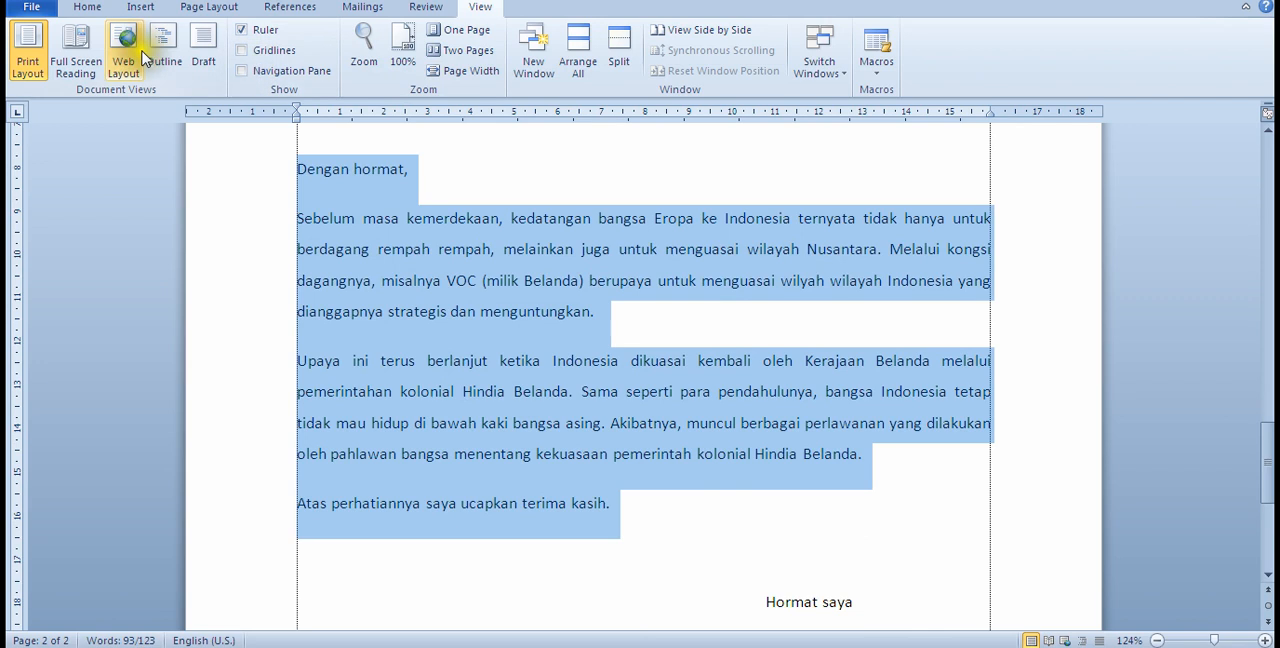
click(88, 8)
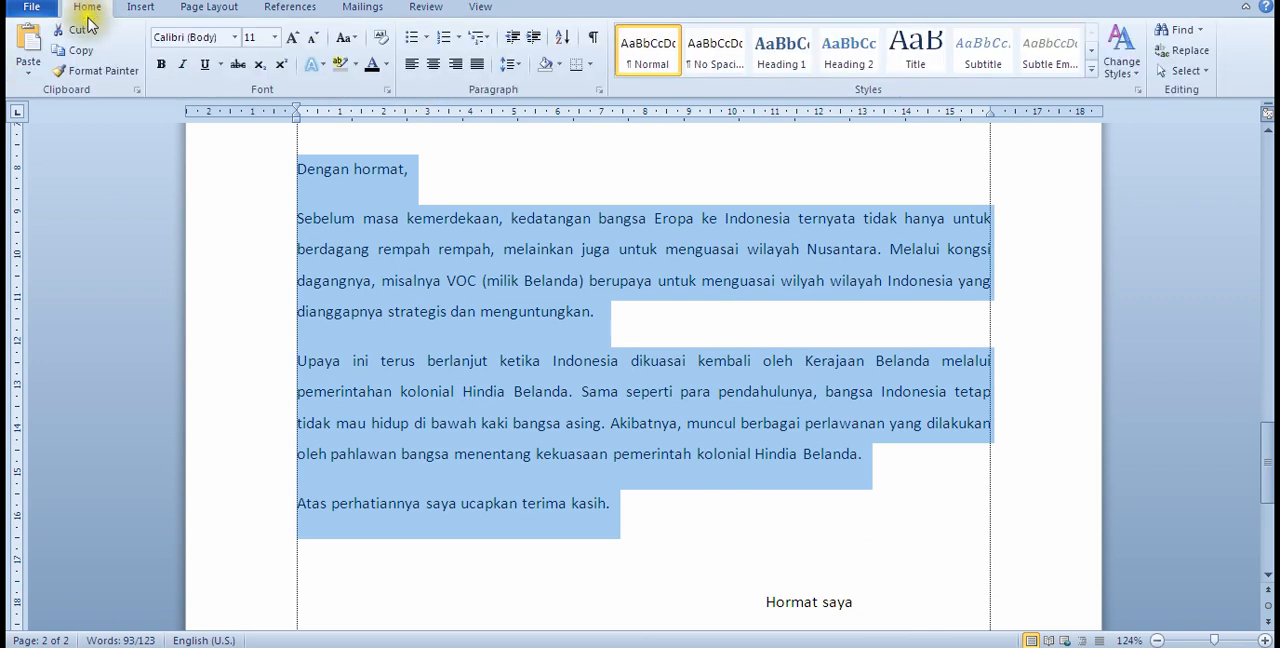
click(519, 76)
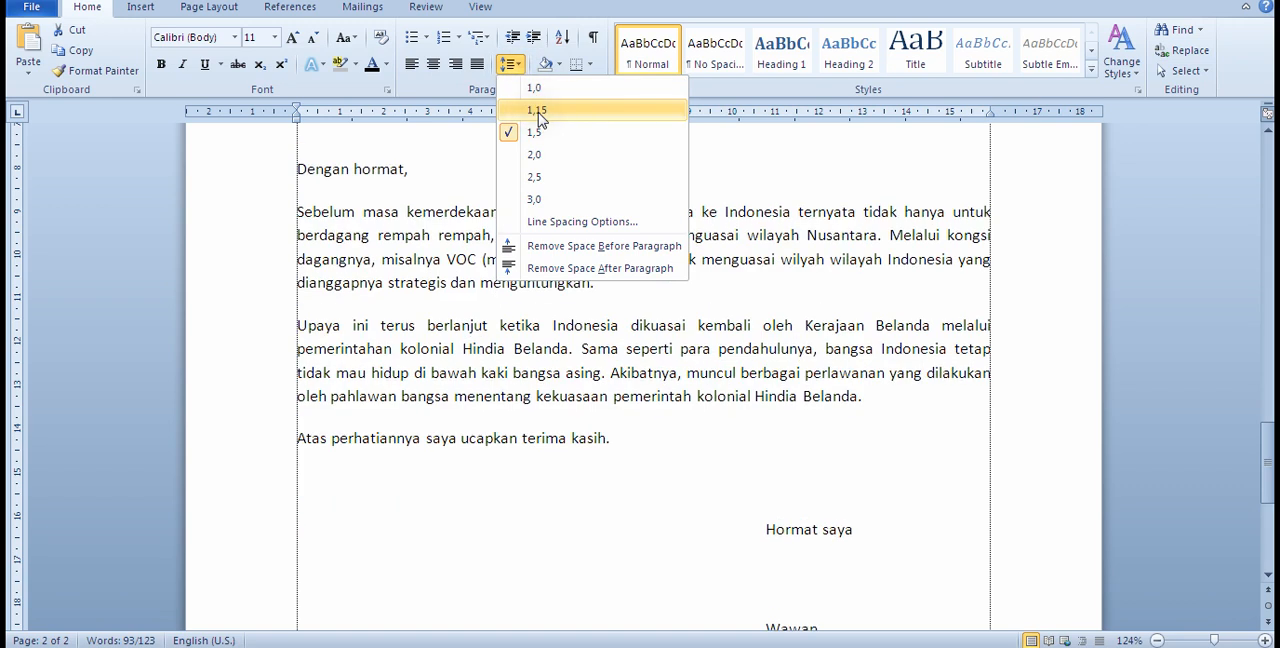
click(538, 110)
click(650, 398)
Step: Apply 1,15 line spacing to the lines from "No" and "Lamp" through the recipient block as well
scroll(670, 412, up, 7)
scroll(677, 416, down, 2)
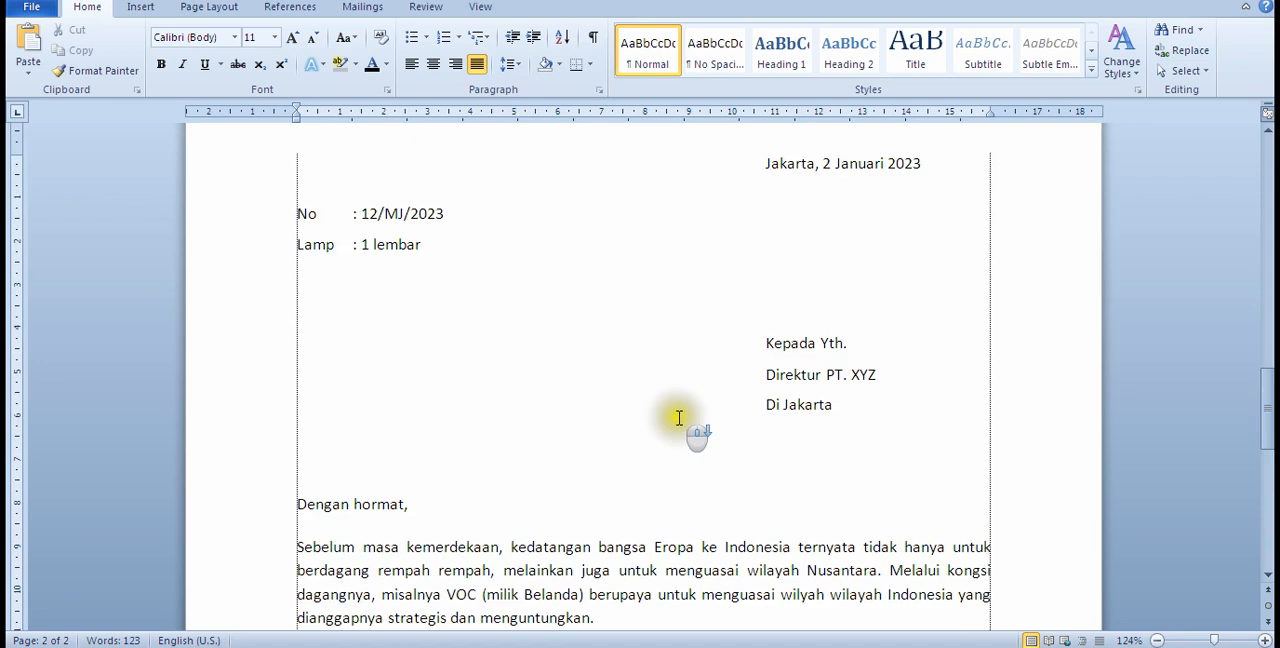
scroll(625, 462, up, 3)
scroll(627, 458, down, 3)
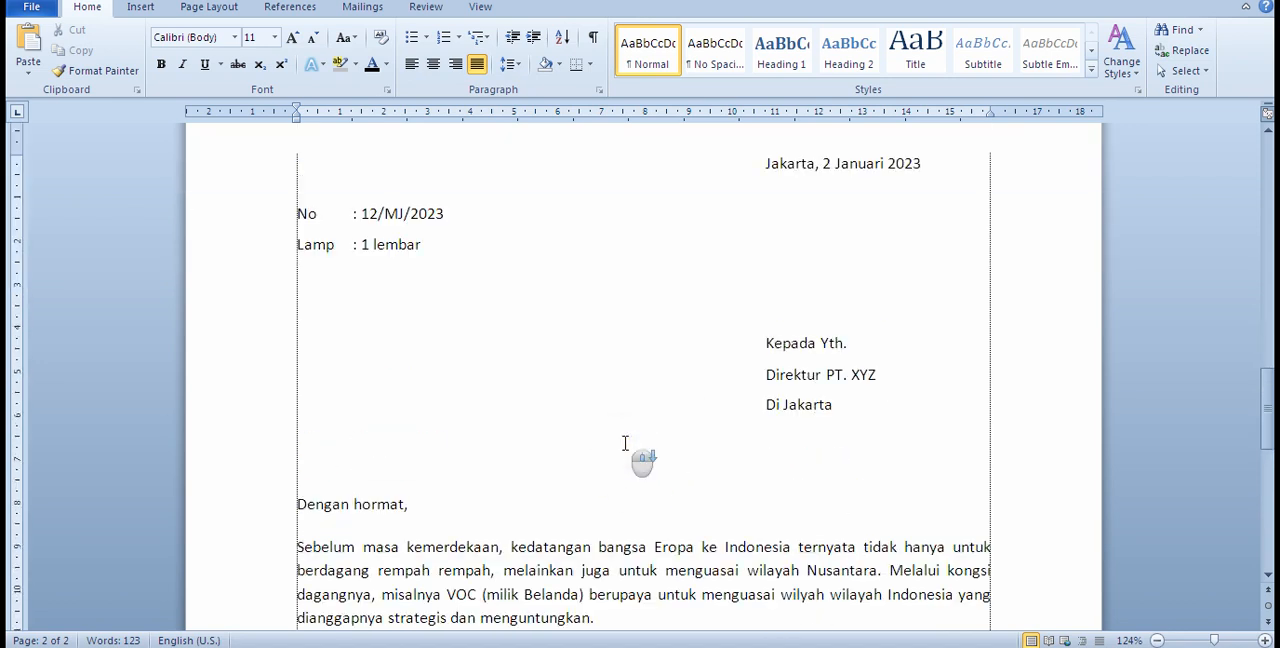
drag(895, 415, 480, 194)
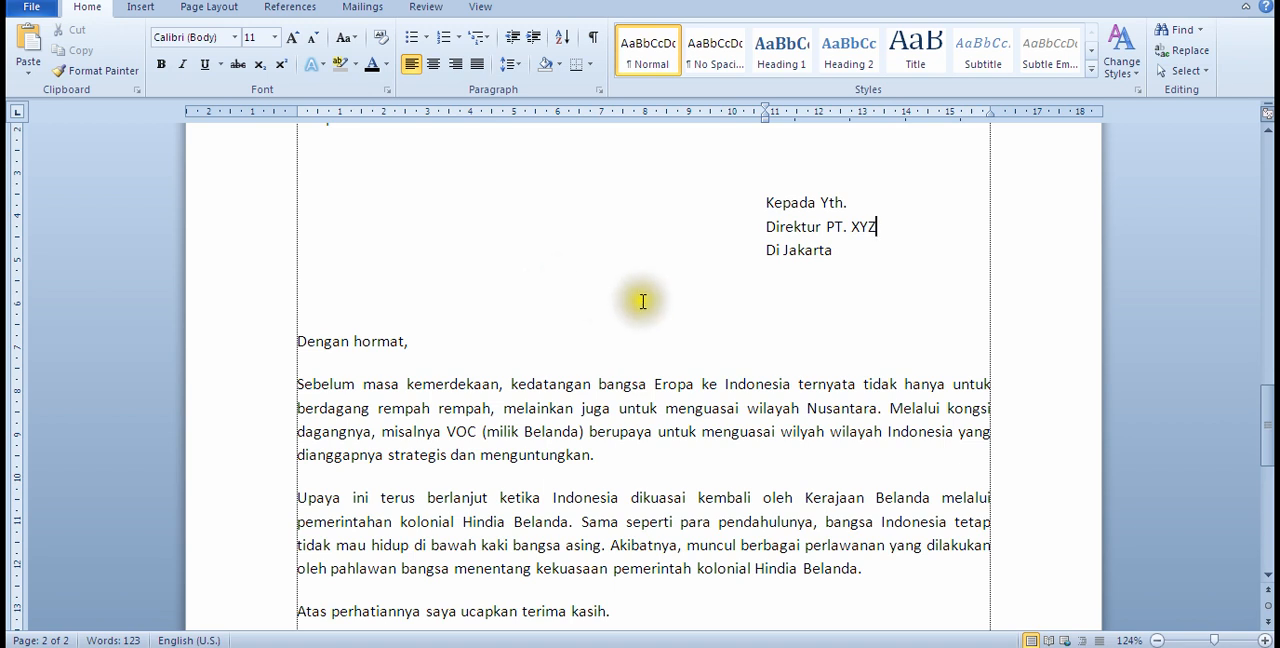
Step: Check the topic list in the "belajar" Notepad file, then look over the table page and the letter in Word
scroll(589, 581, down, 6)
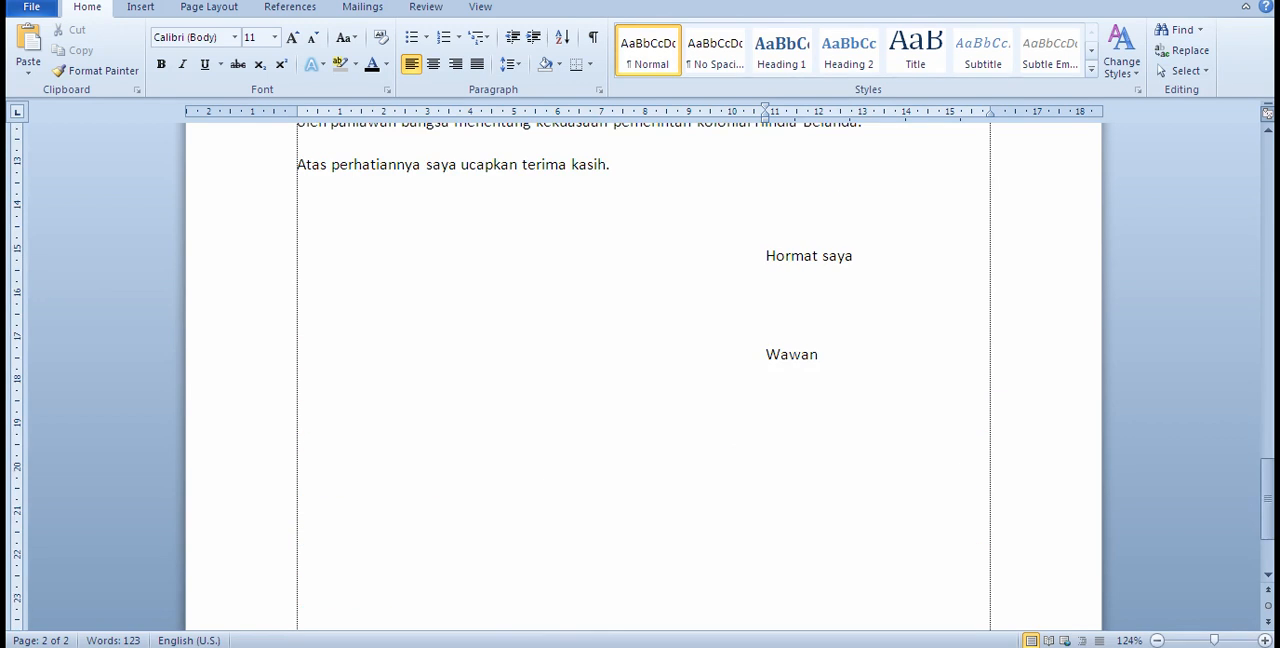
click(372, 645)
scroll(659, 402, up, 2)
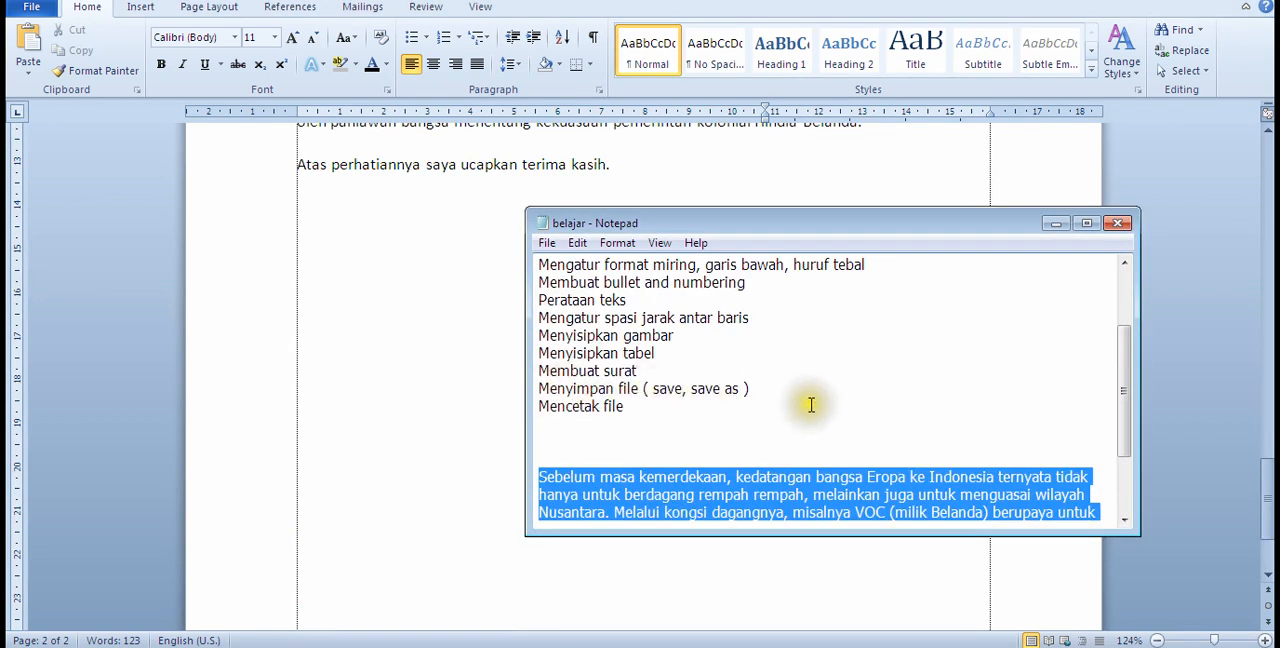
click(457, 391)
scroll(540, 415, up, 15)
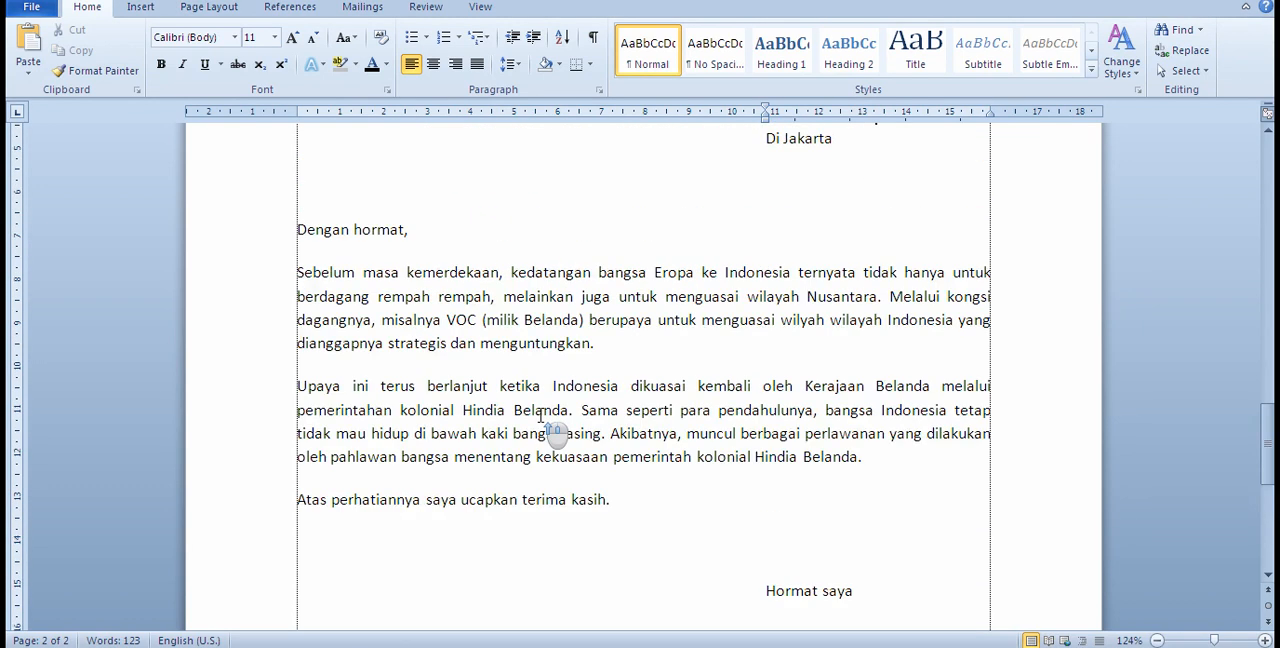
scroll(540, 415, up, 5)
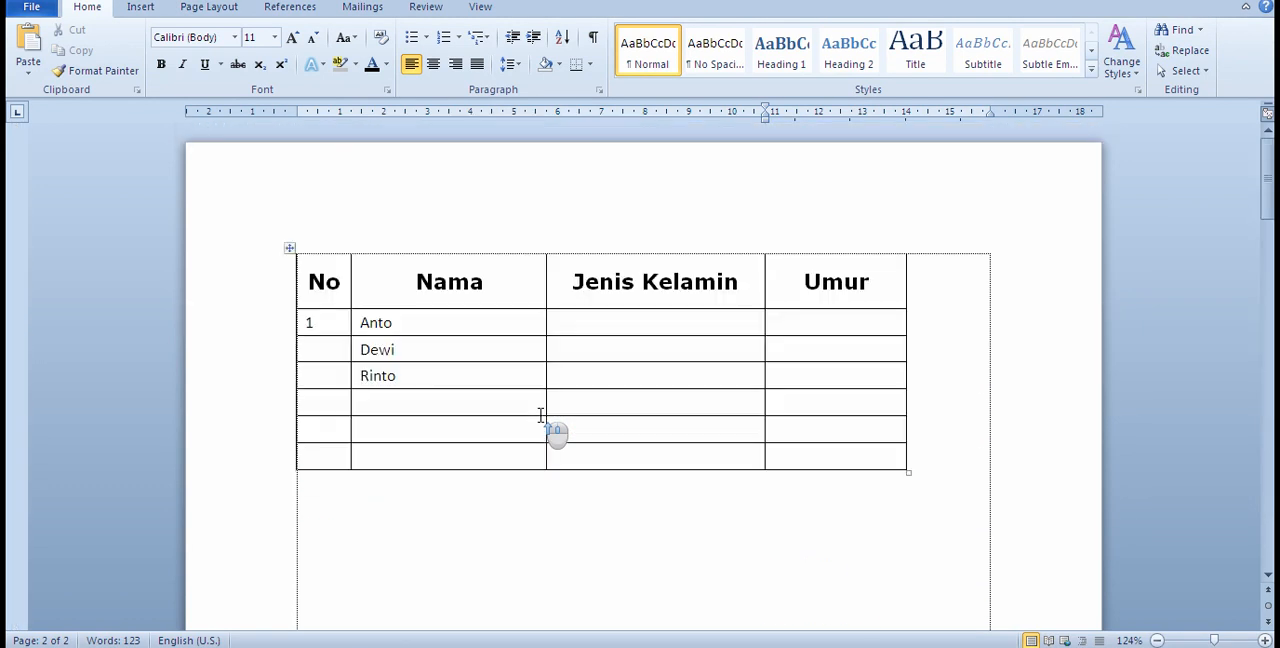
scroll(540, 415, down, 15)
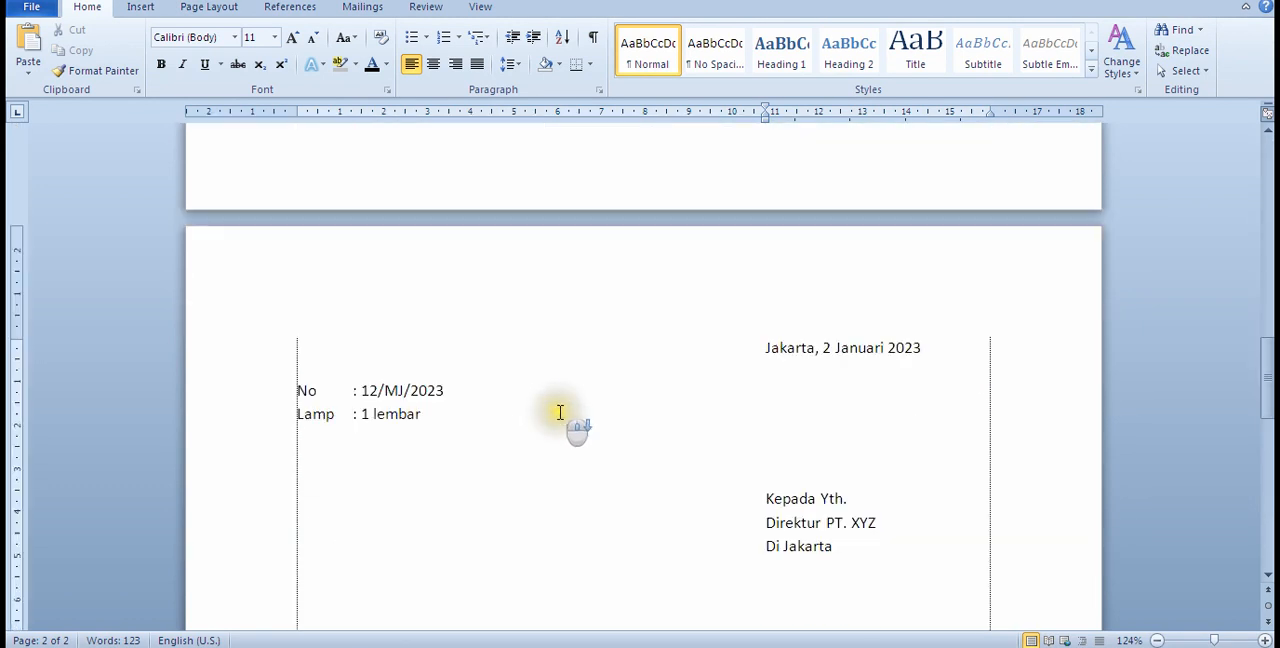
scroll(560, 415, down, 6)
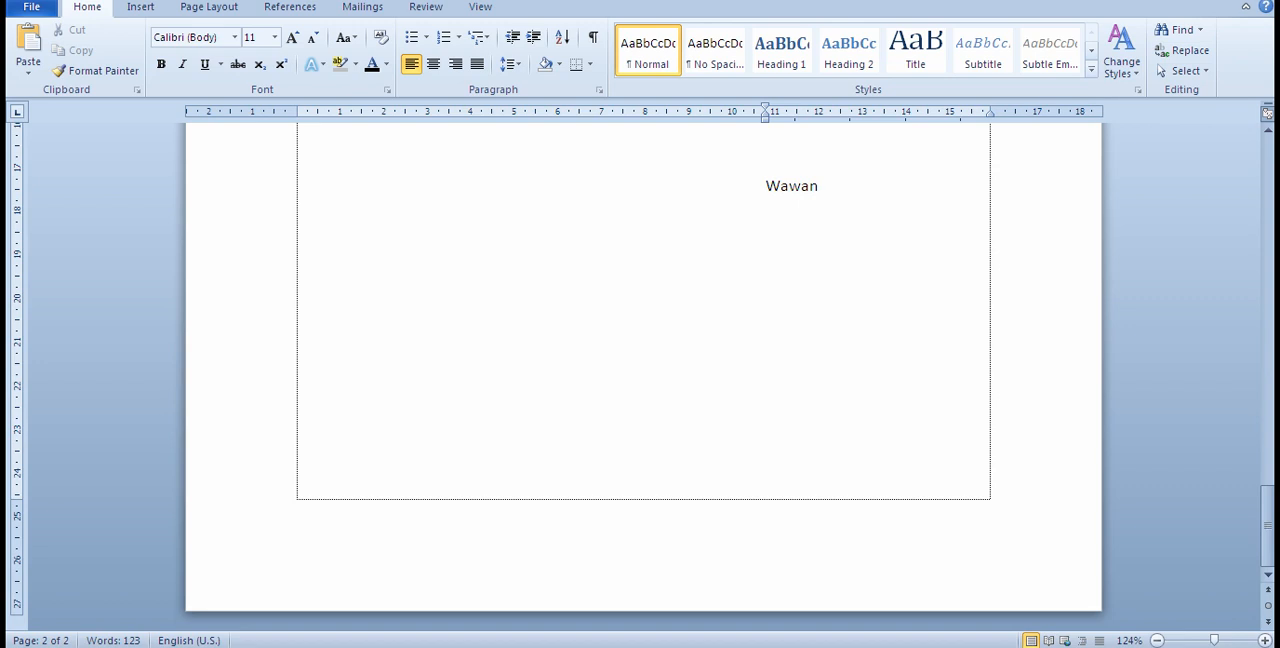
Step: Save the document in the Documents library as a Word Document named "latihan"
click(33, 10)
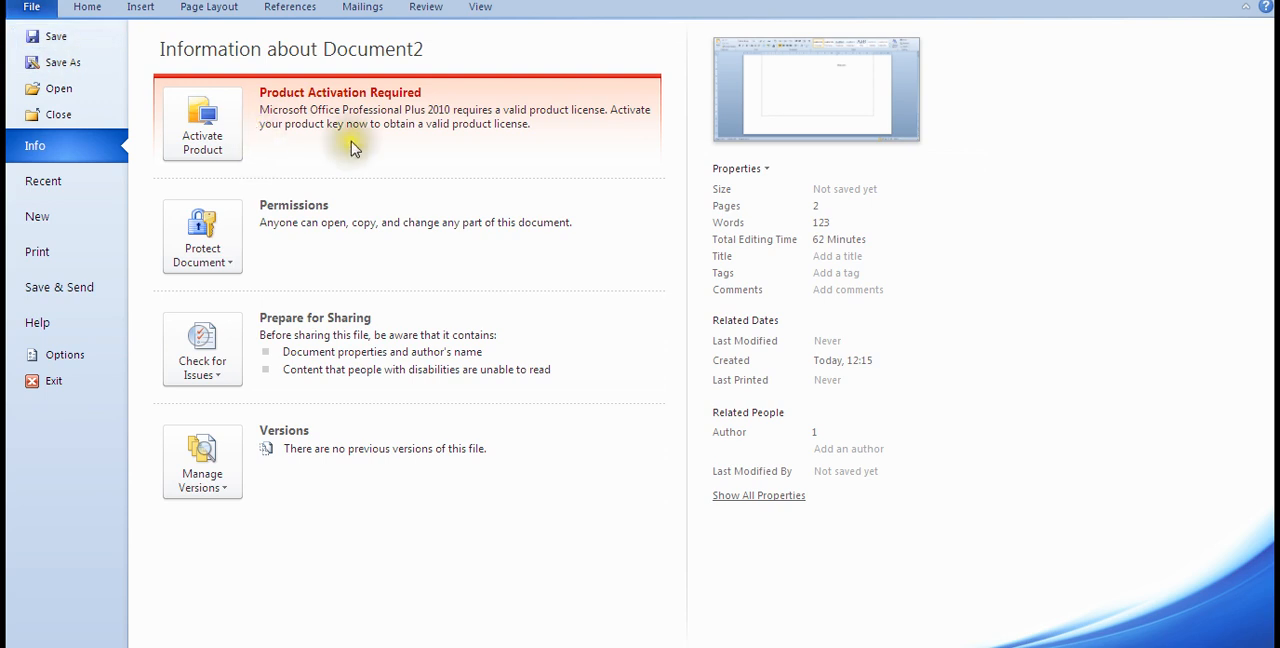
click(56, 40)
click(56, 42)
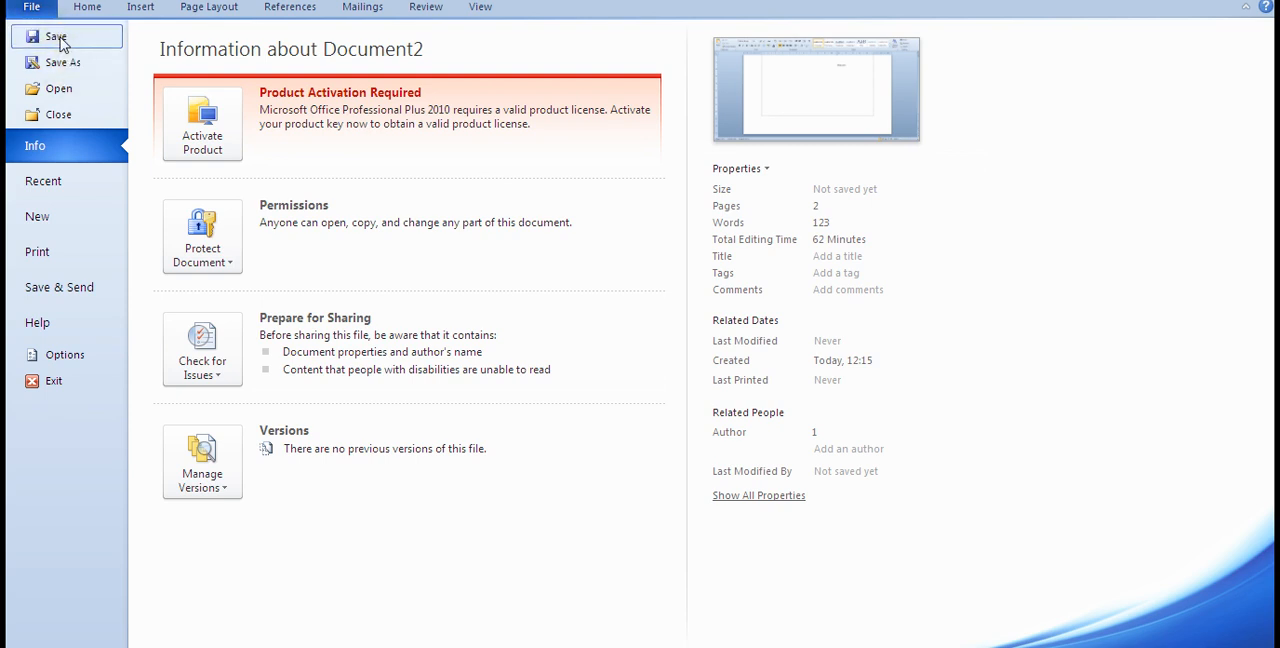
click(58, 42)
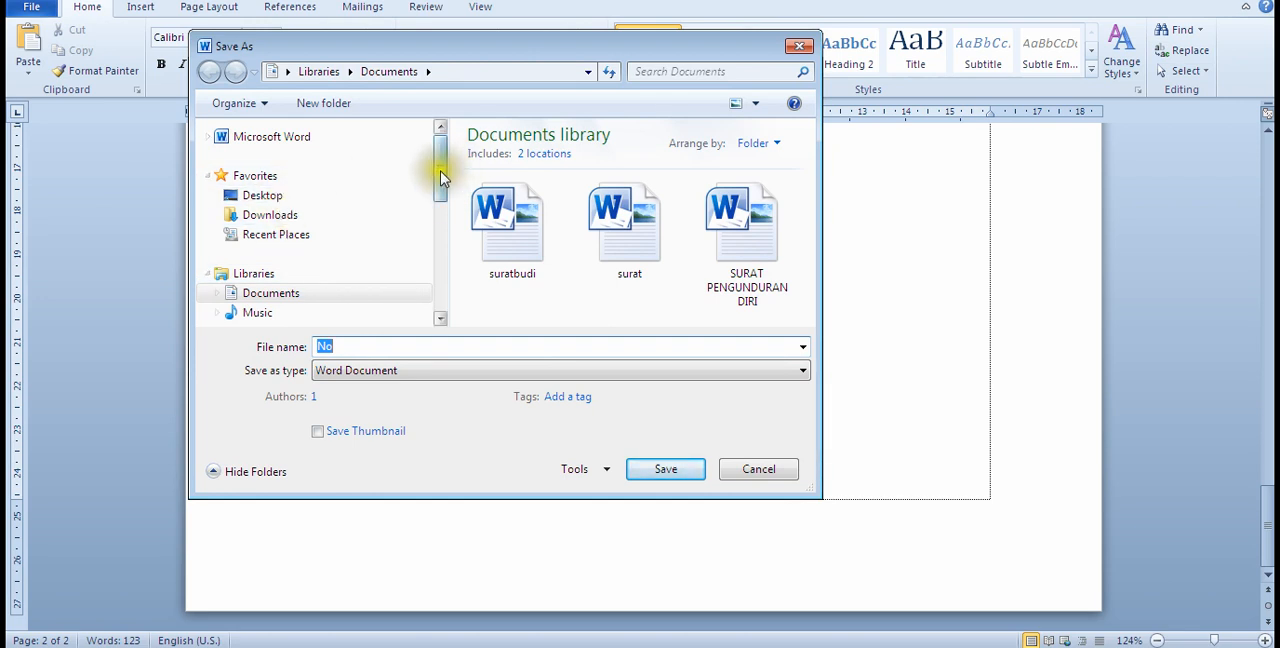
click(272, 222)
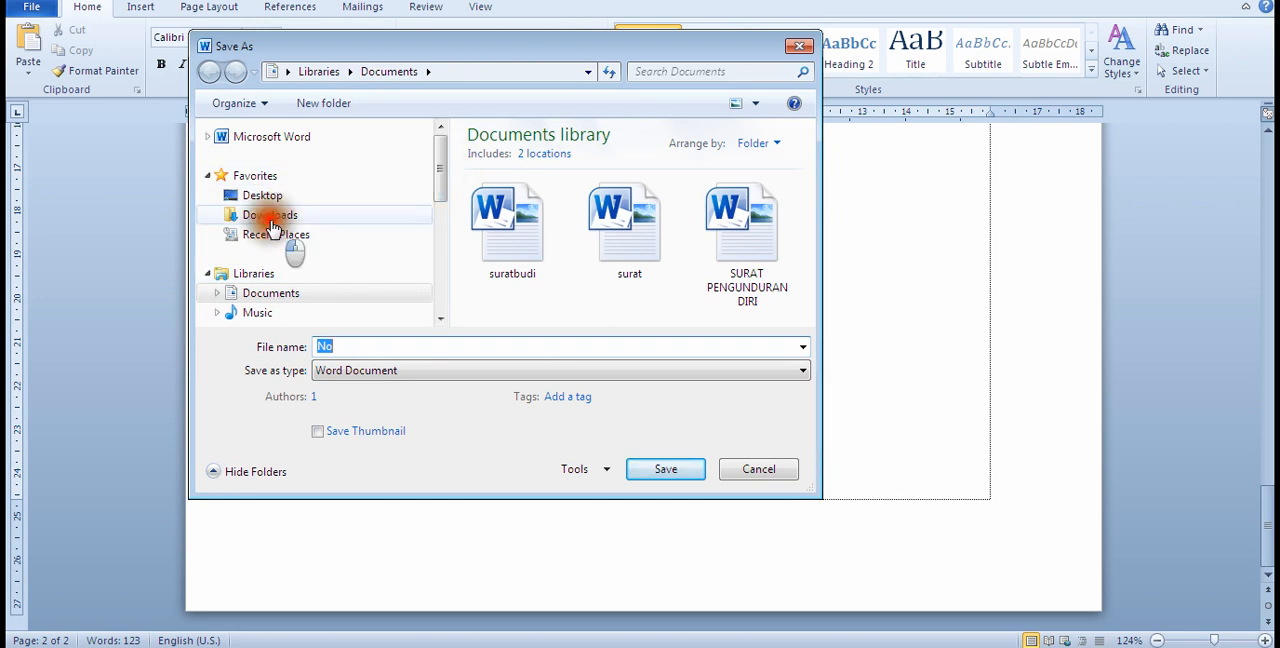
click(287, 296)
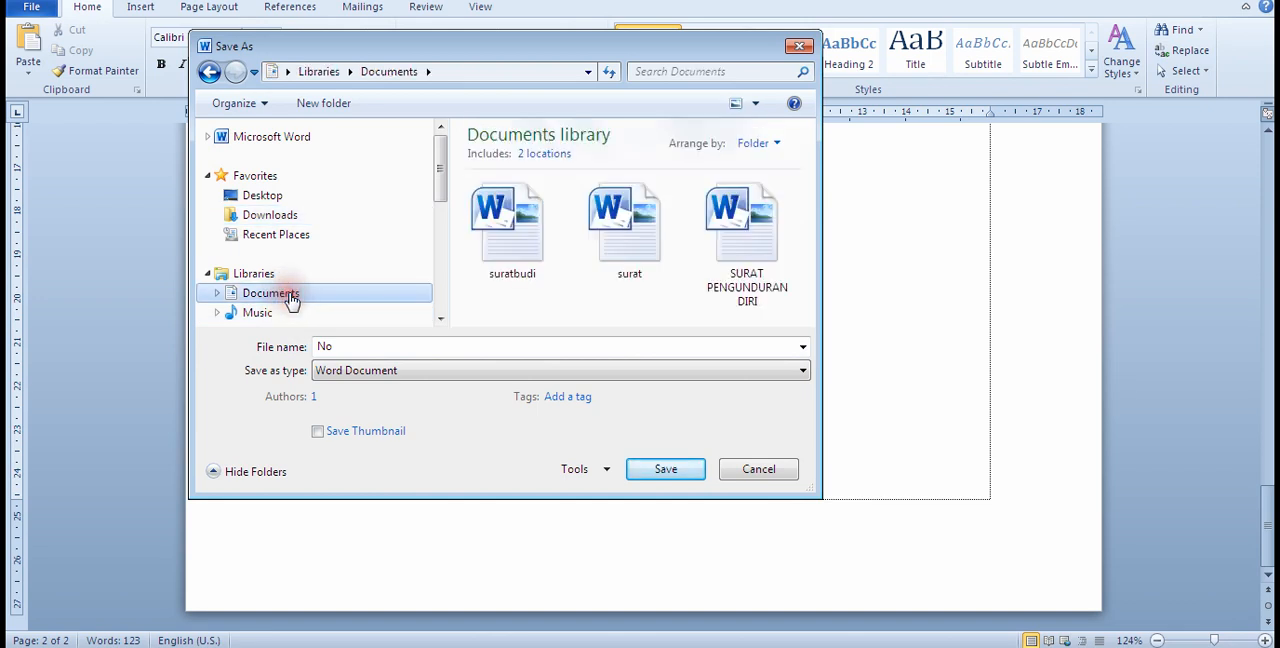
mouse_move(441, 185)
mouse_down()
mouse_move(441, 252)
mouse_move(436, 200)
mouse_up()
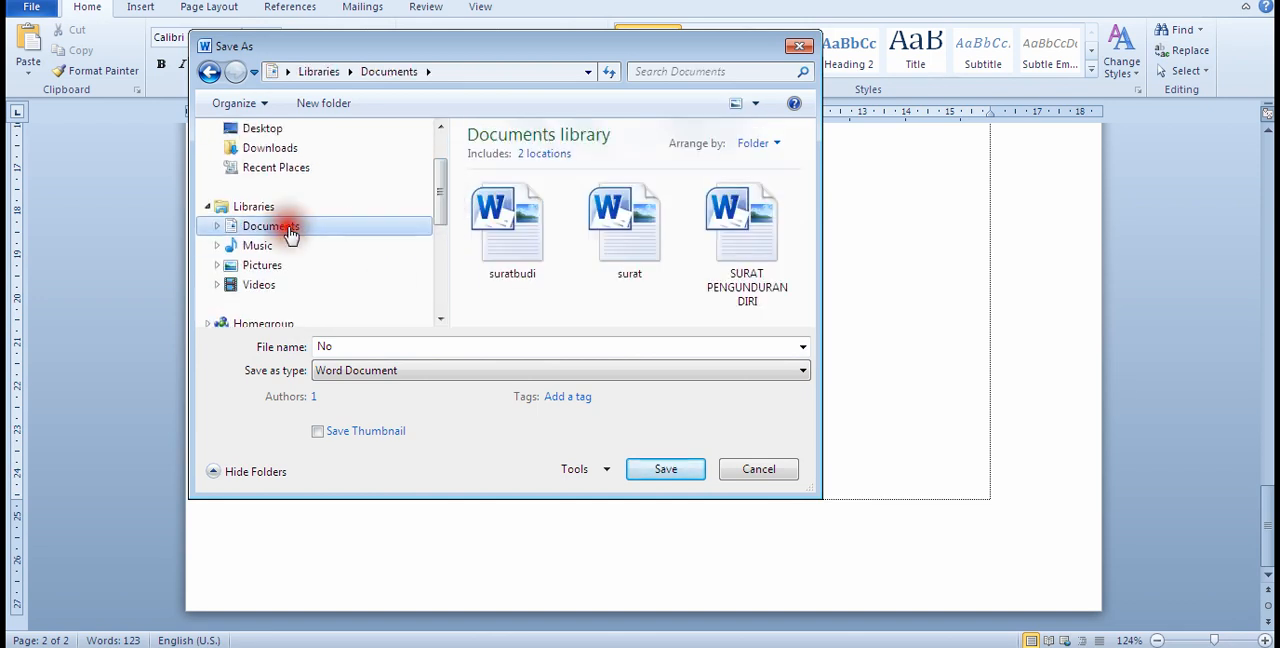
click(334, 346)
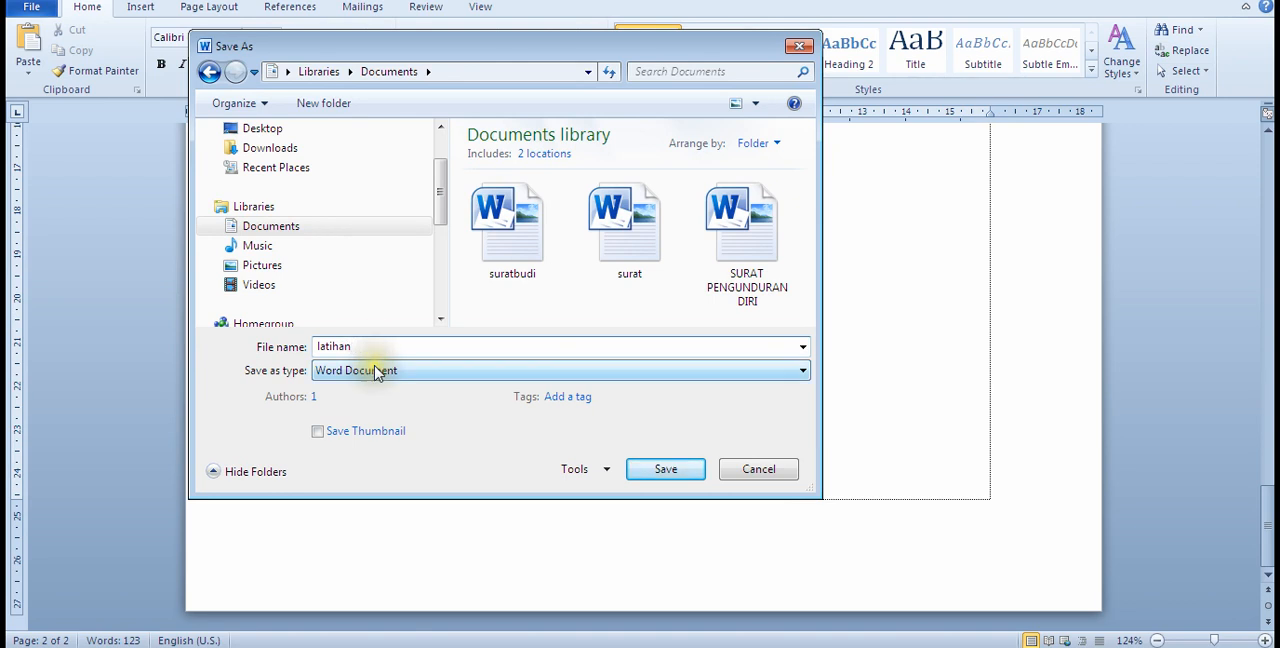
click(686, 470)
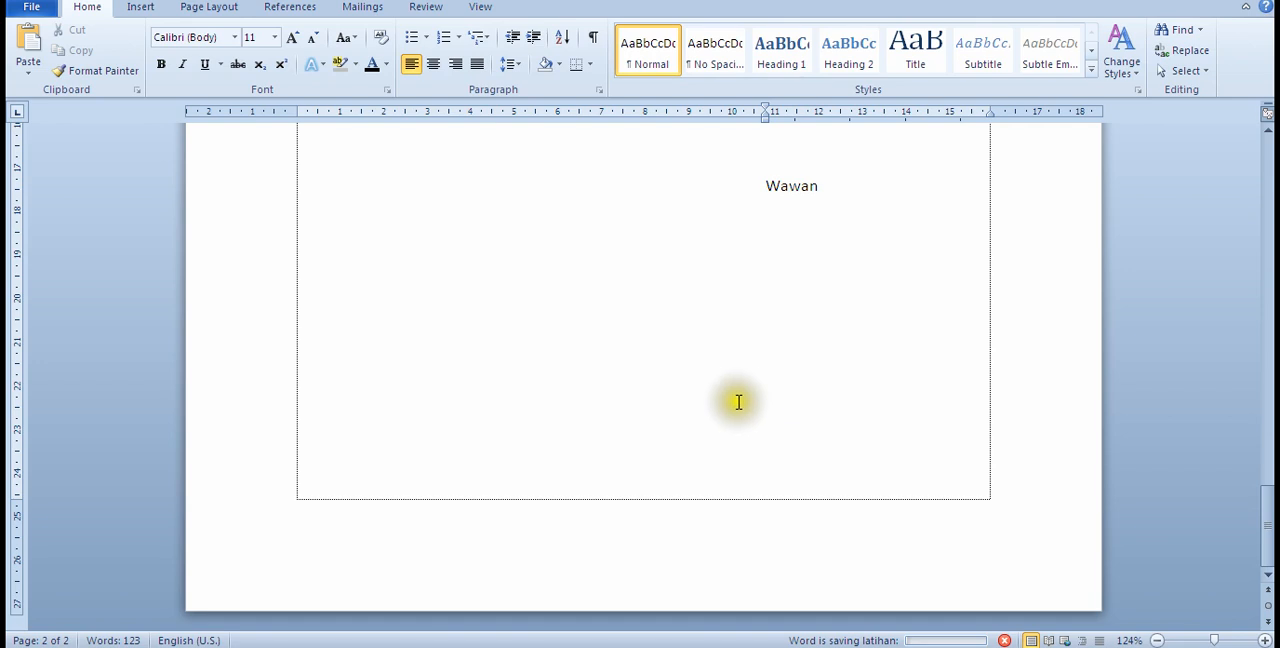
Step: Look over the letter from the recipient block to the signature, and the table page before it
scroll(738, 402, up, 10)
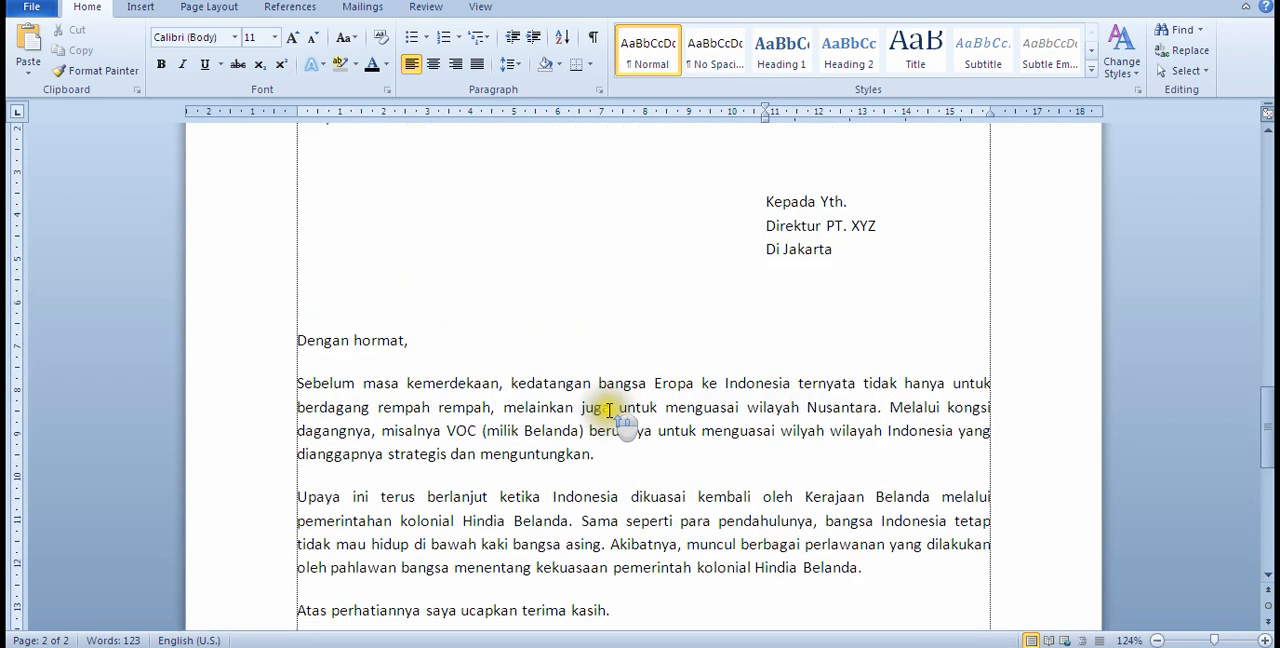
scroll(543, 408, down, 10)
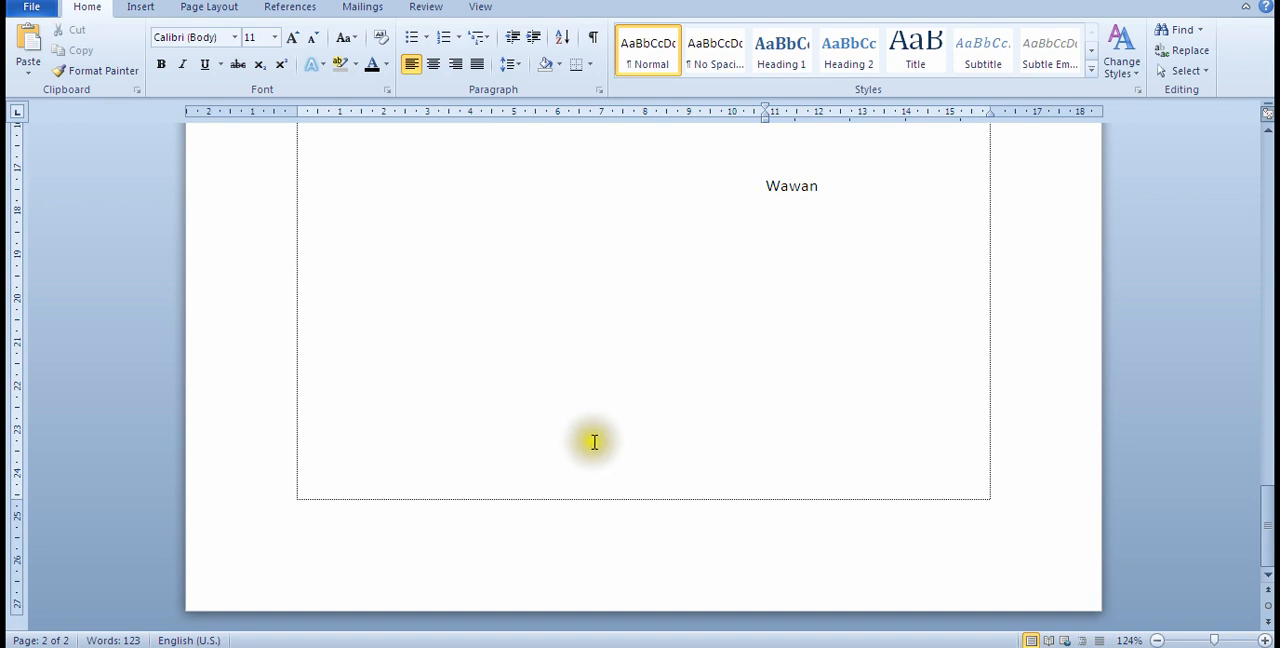
scroll(397, 380, up, 8)
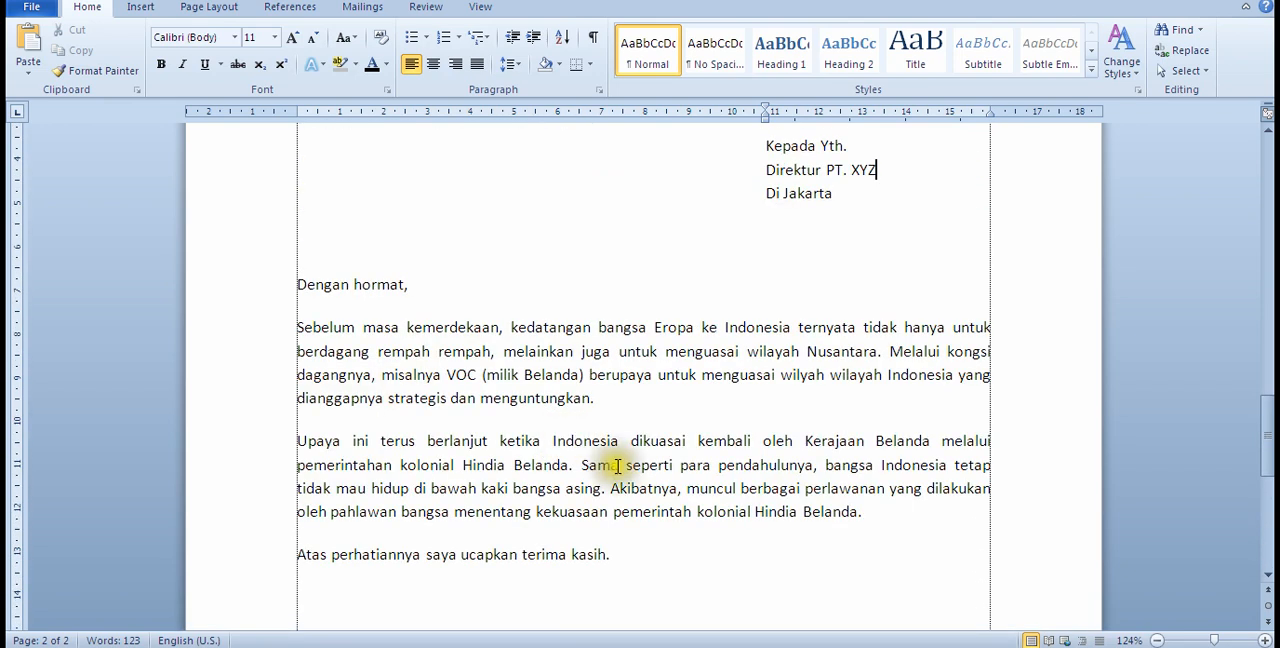
click(594, 422)
scroll(625, 422, up, 10)
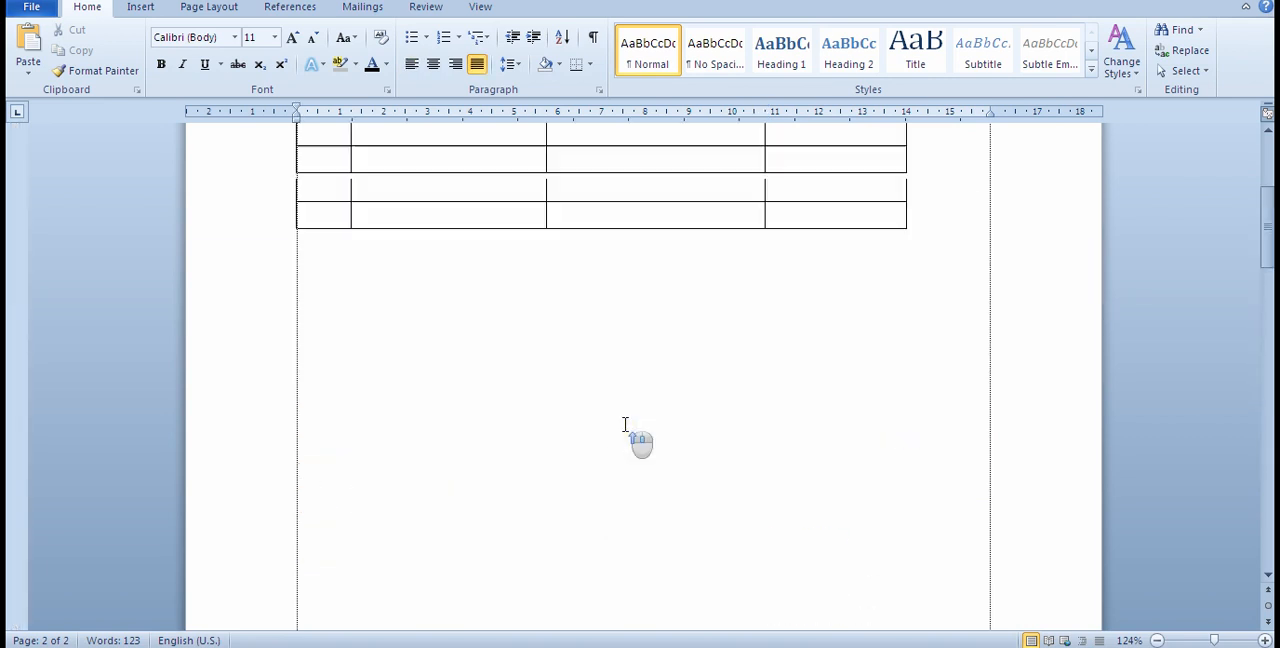
scroll(625, 420, down, 4)
scroll(625, 420, down, 10)
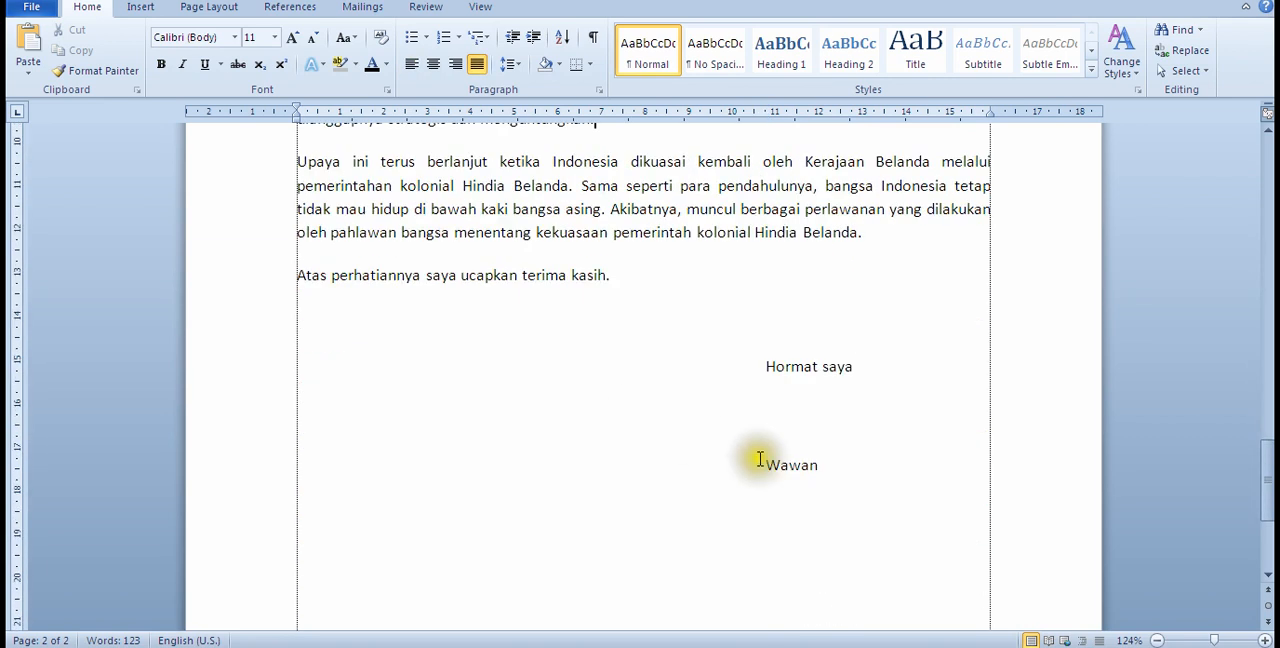
scroll(592, 432, up, 4)
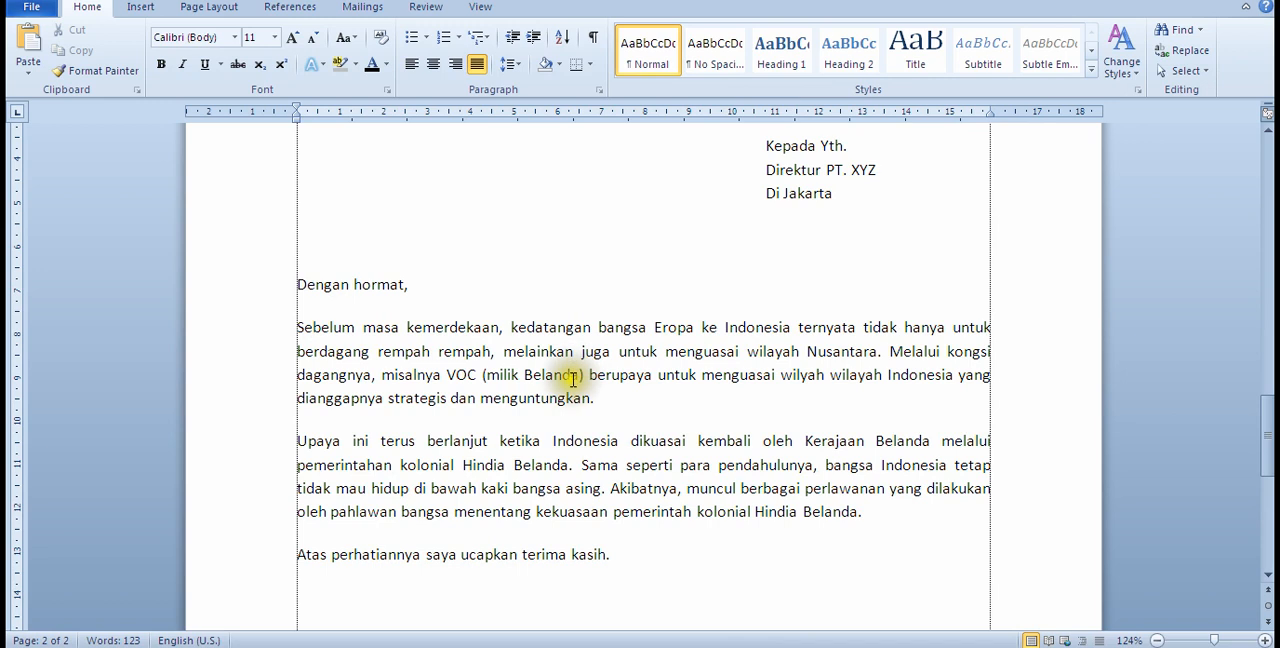
Step: Save the document again under its existing name, "latihan", and return to the letter's body text
click(34, 8)
click(50, 40)
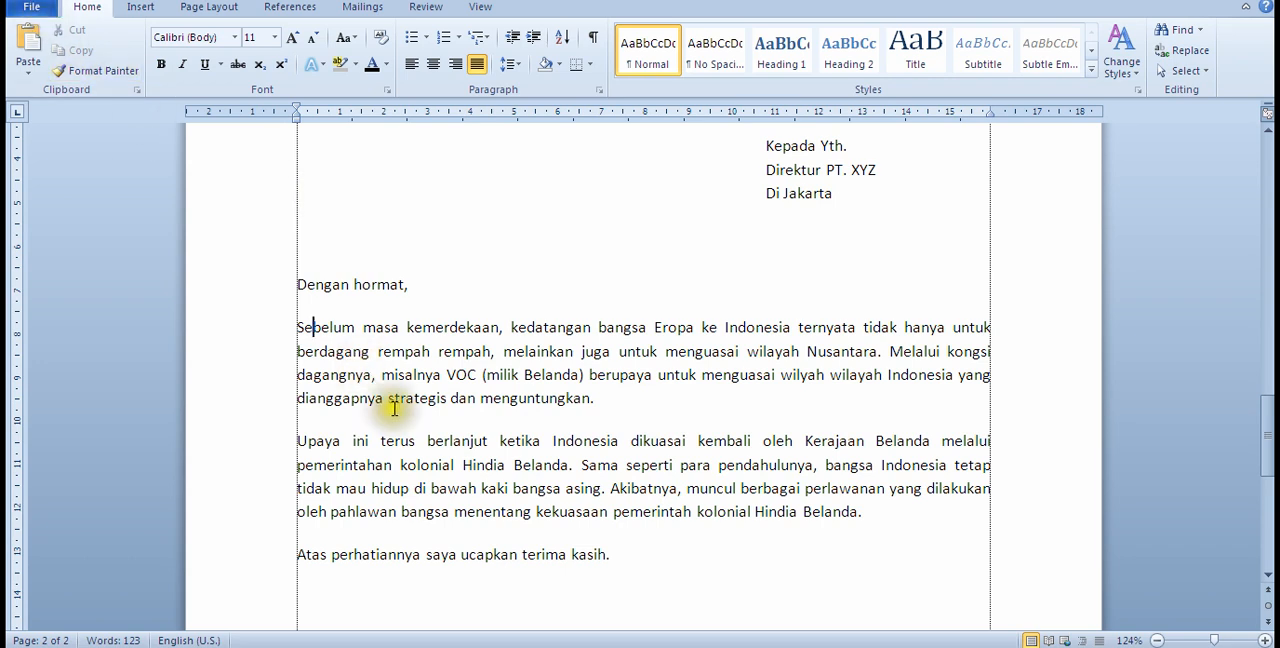
click(631, 402)
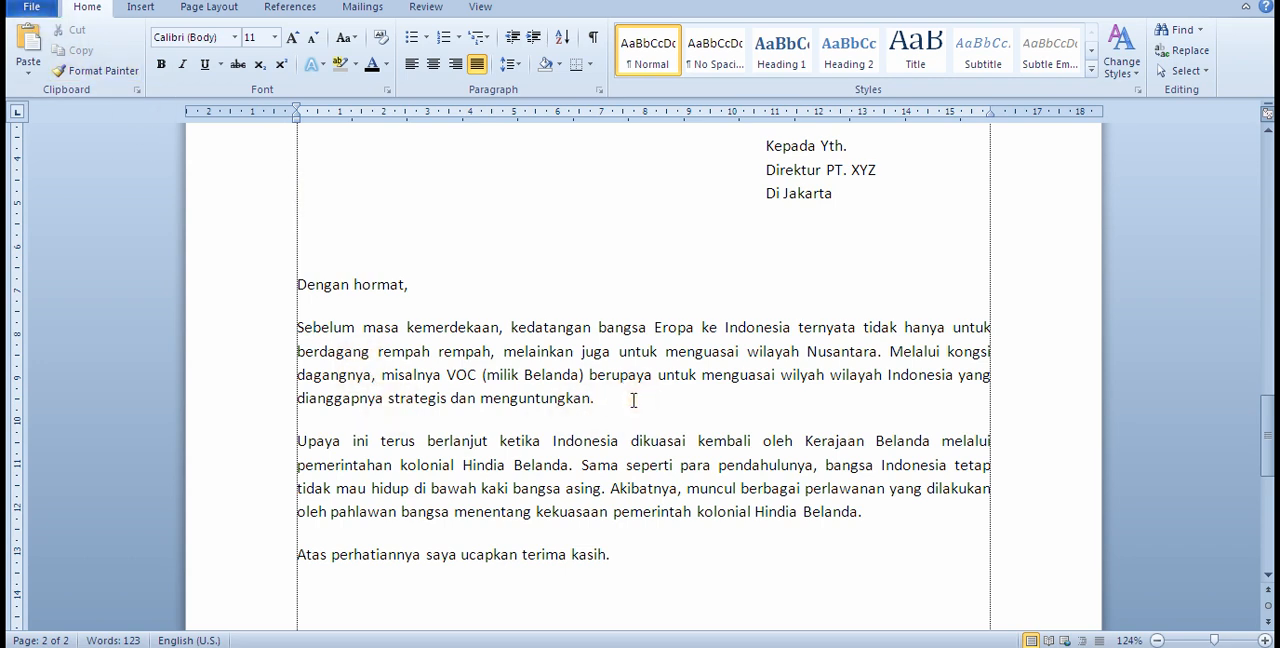
Step: Save a copy of the document in the Documents library under the new name "latihan2"
scroll(640, 556, down, 3)
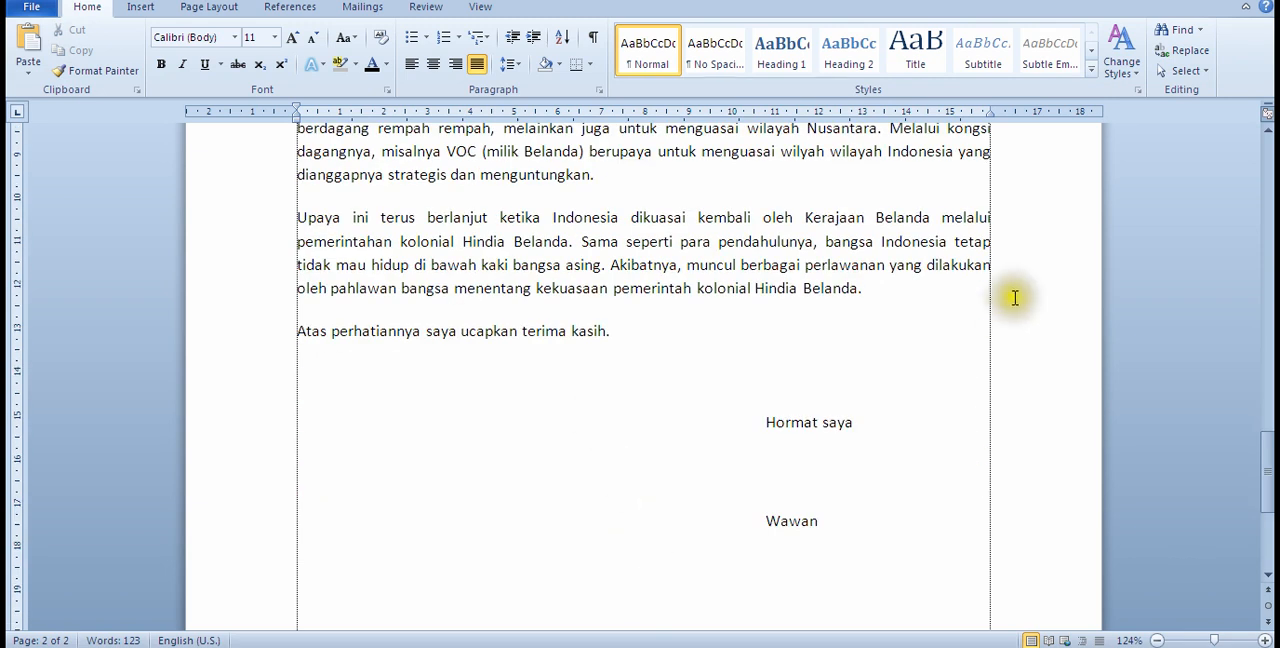
scroll(520, 330, up, 3)
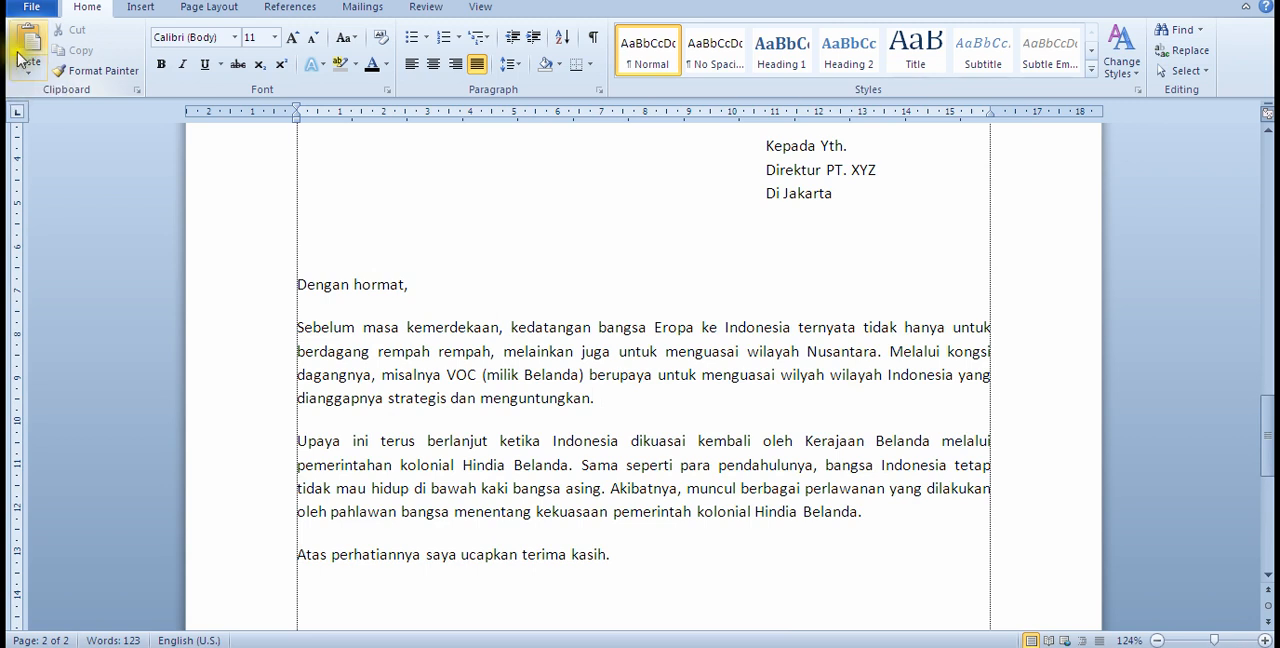
click(30, 14)
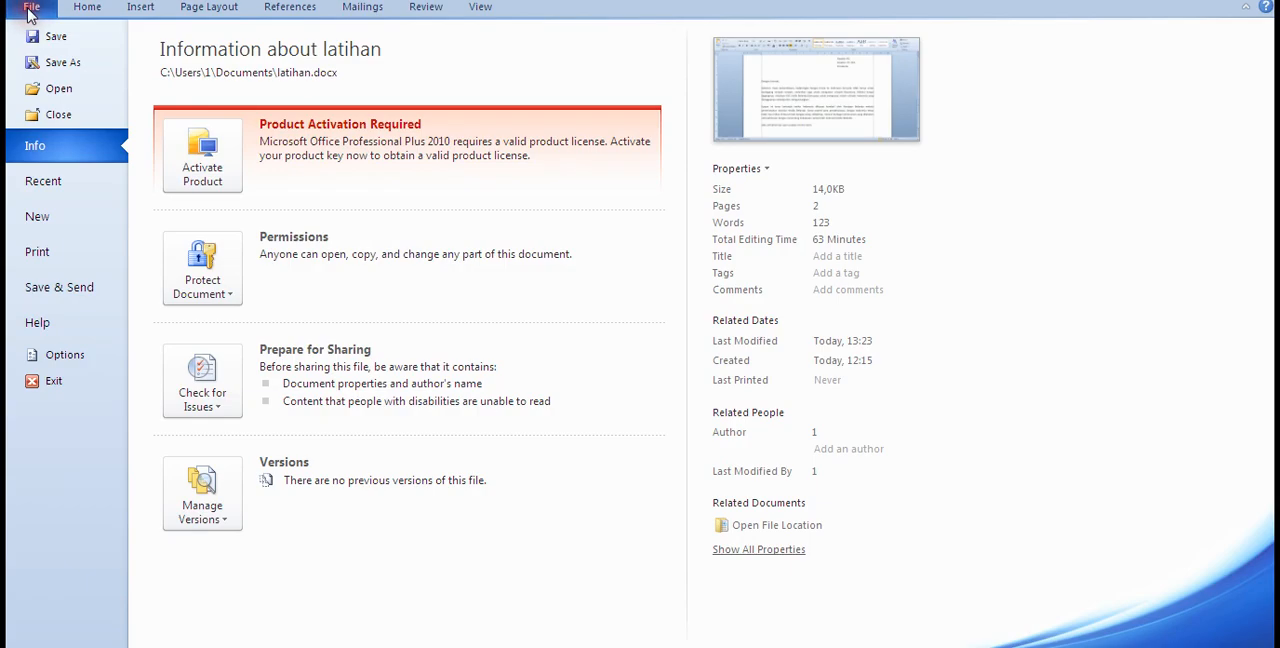
click(57, 66)
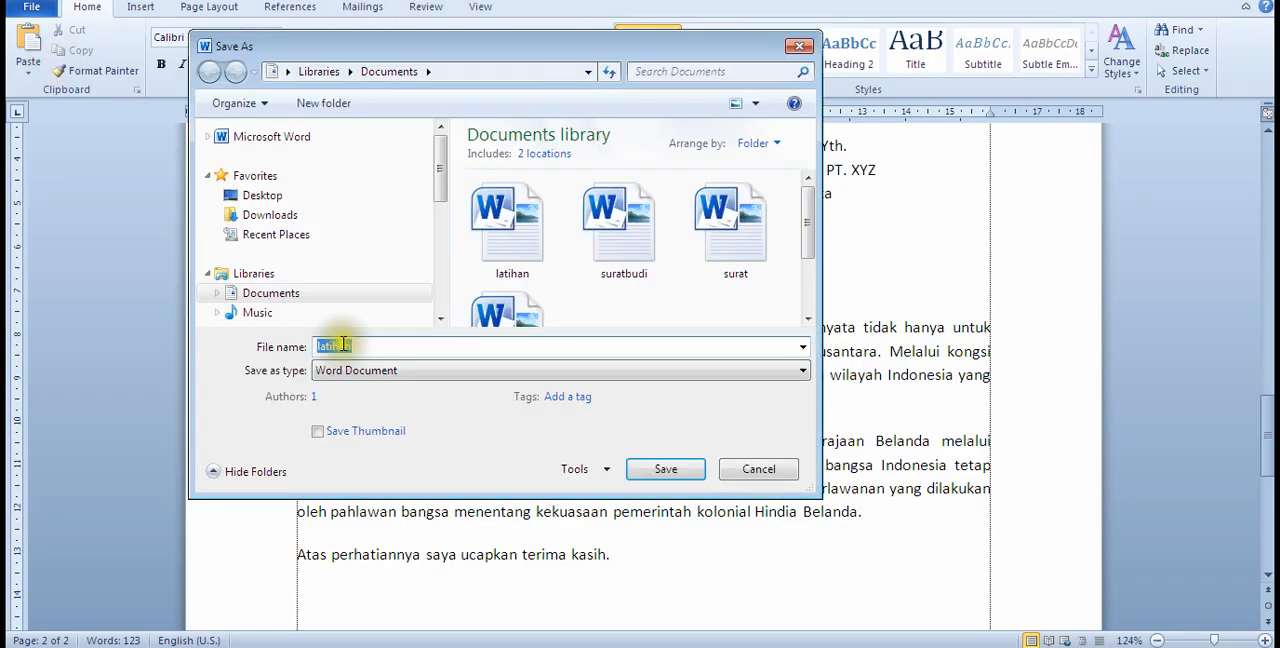
click(365, 345)
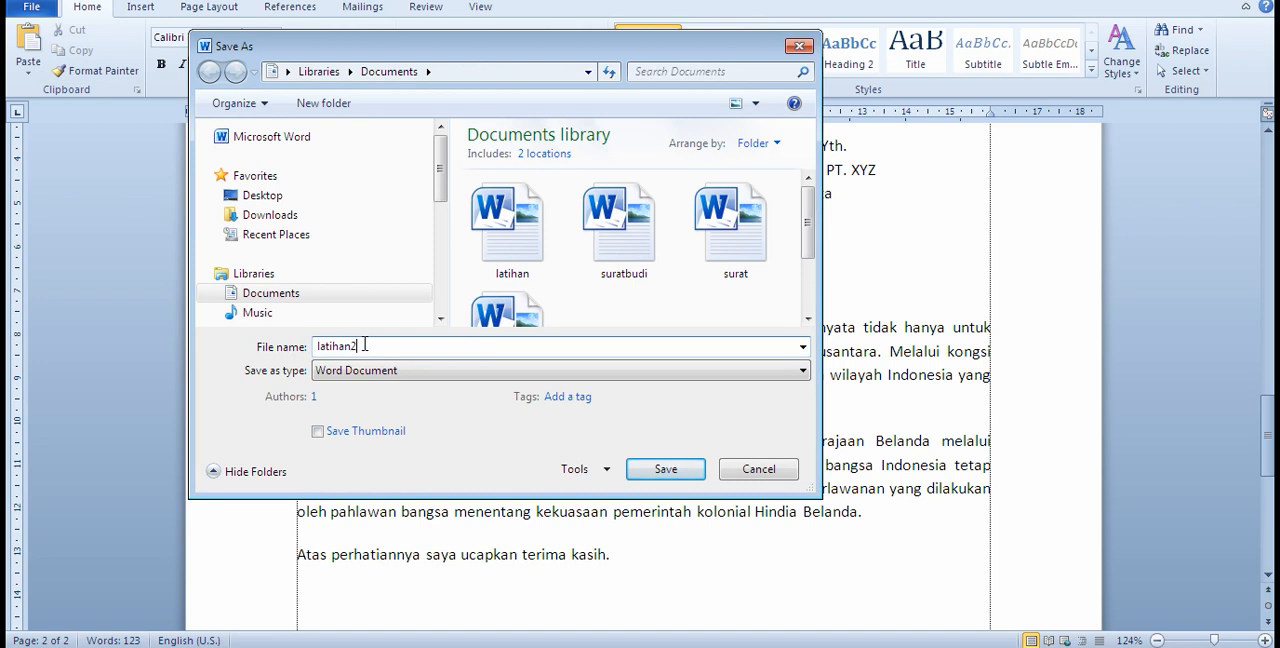
click(688, 478)
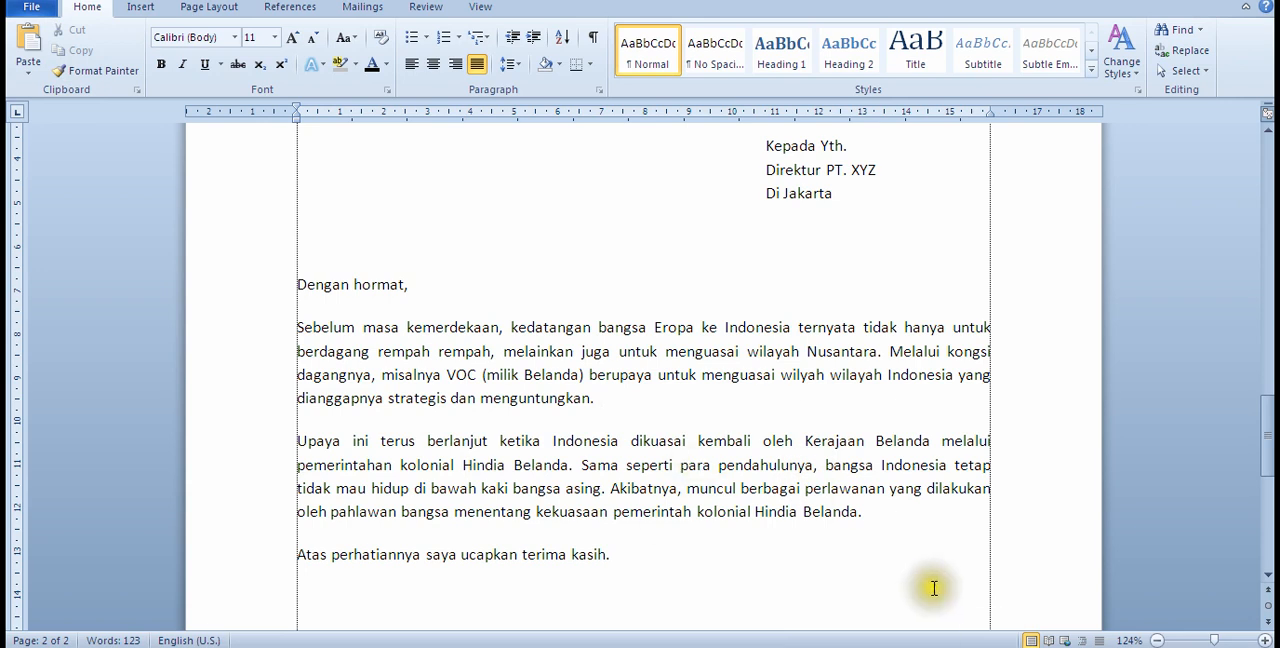
Step: Check the file information of "latihan2" and look through the letter from its date line to the signature
click(30, 8)
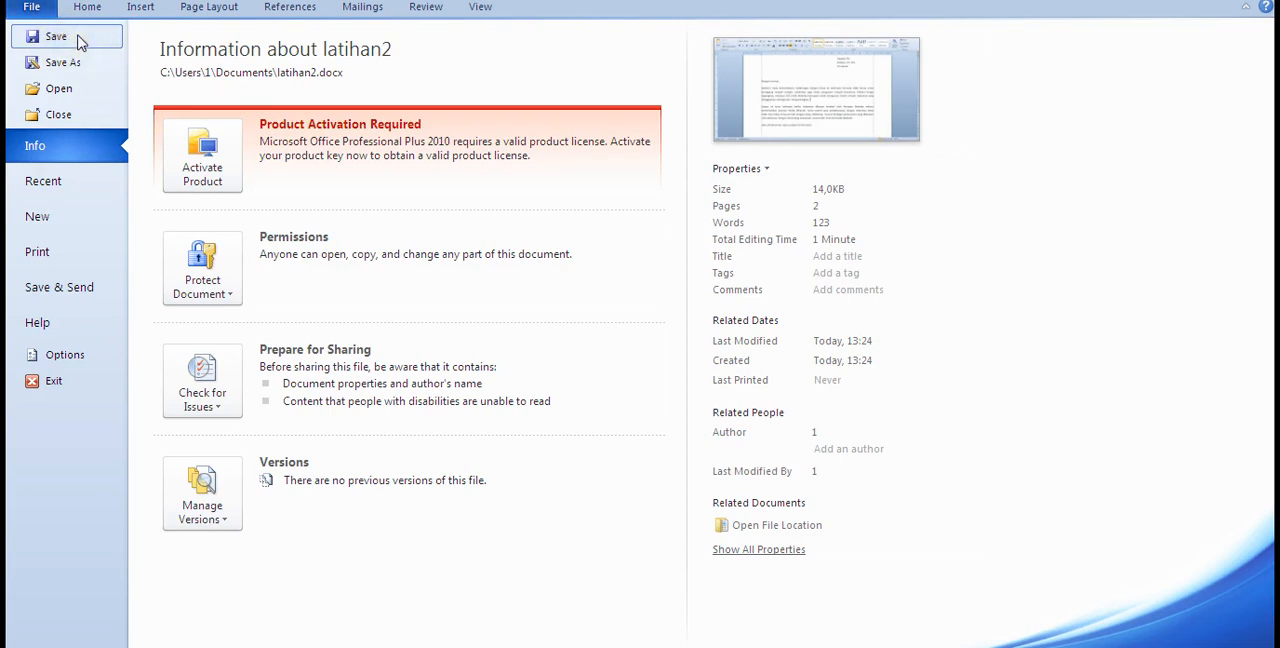
click(32, 8)
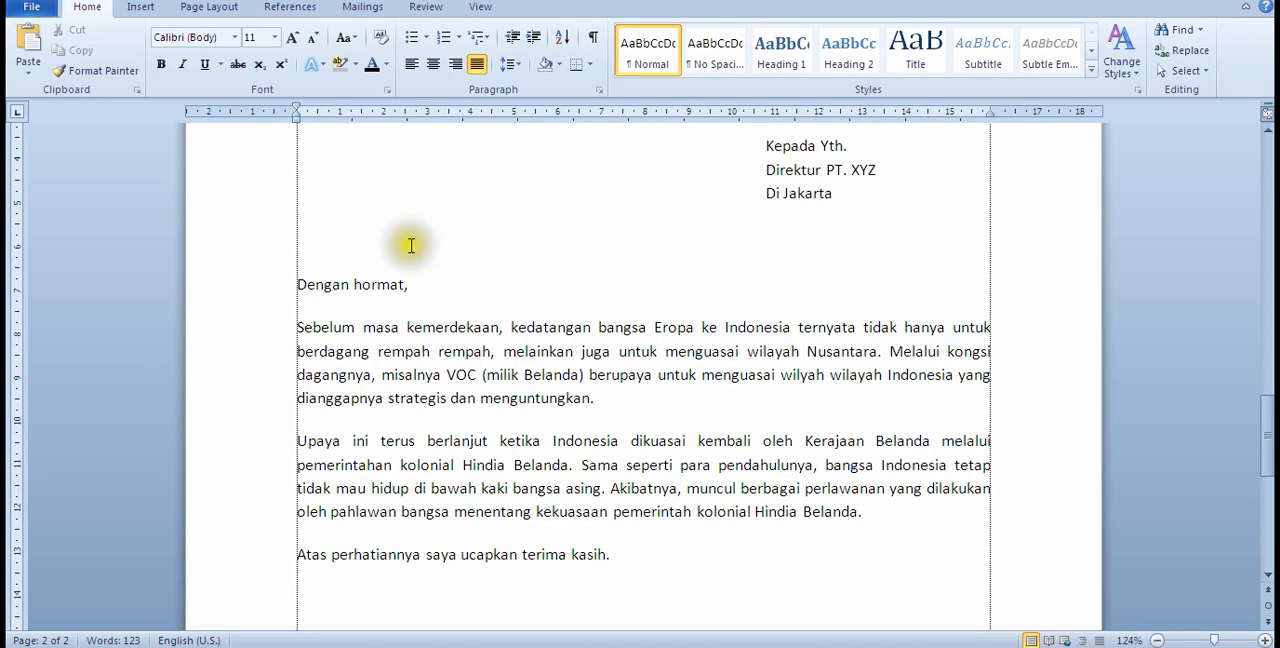
click(512, 375)
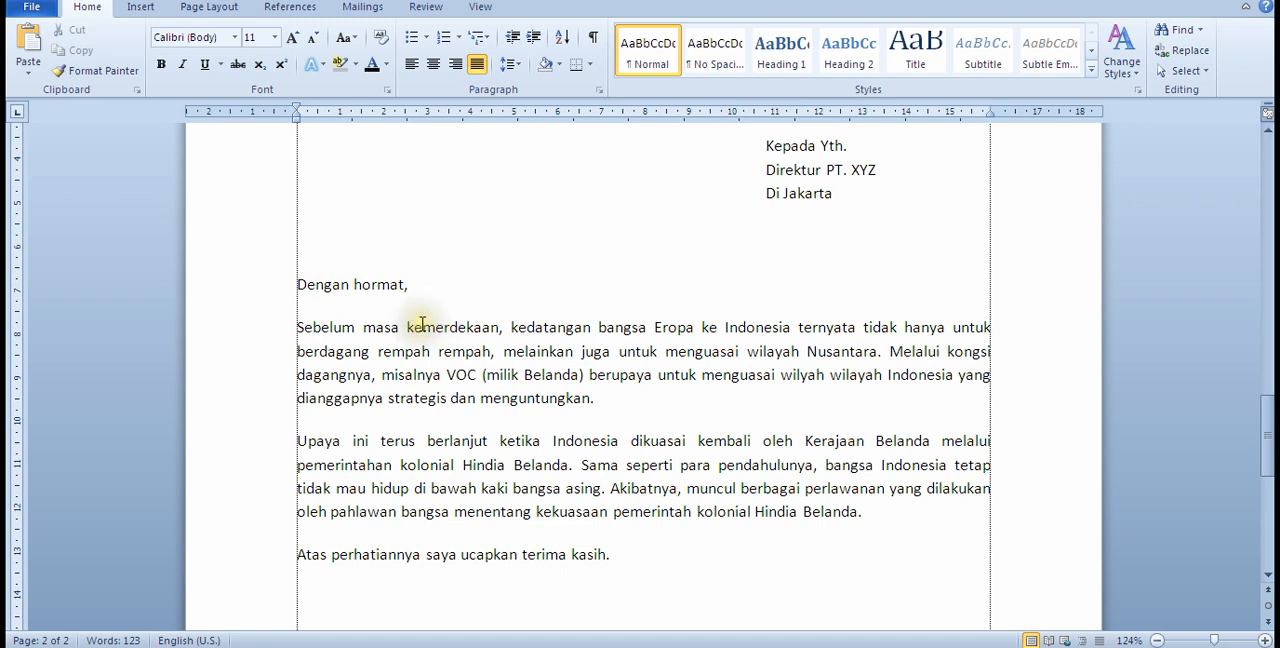
double_click(577, 506)
click(716, 511)
scroll(720, 519, down, 5)
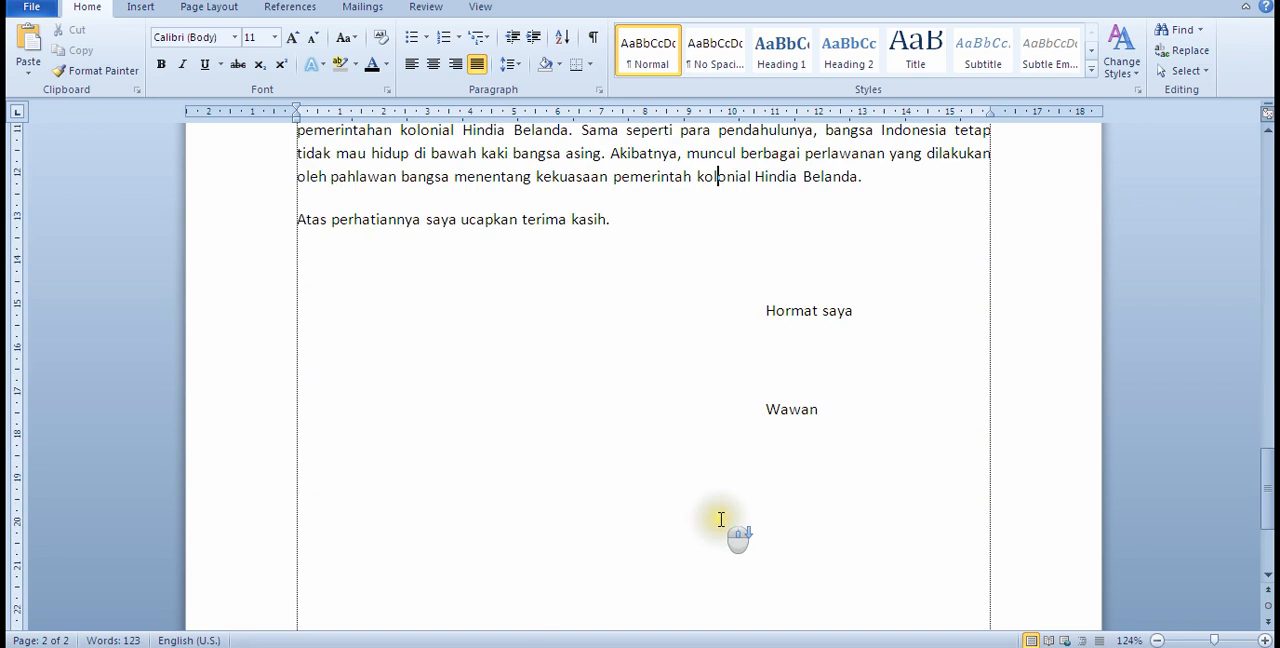
scroll(718, 519, down, 4)
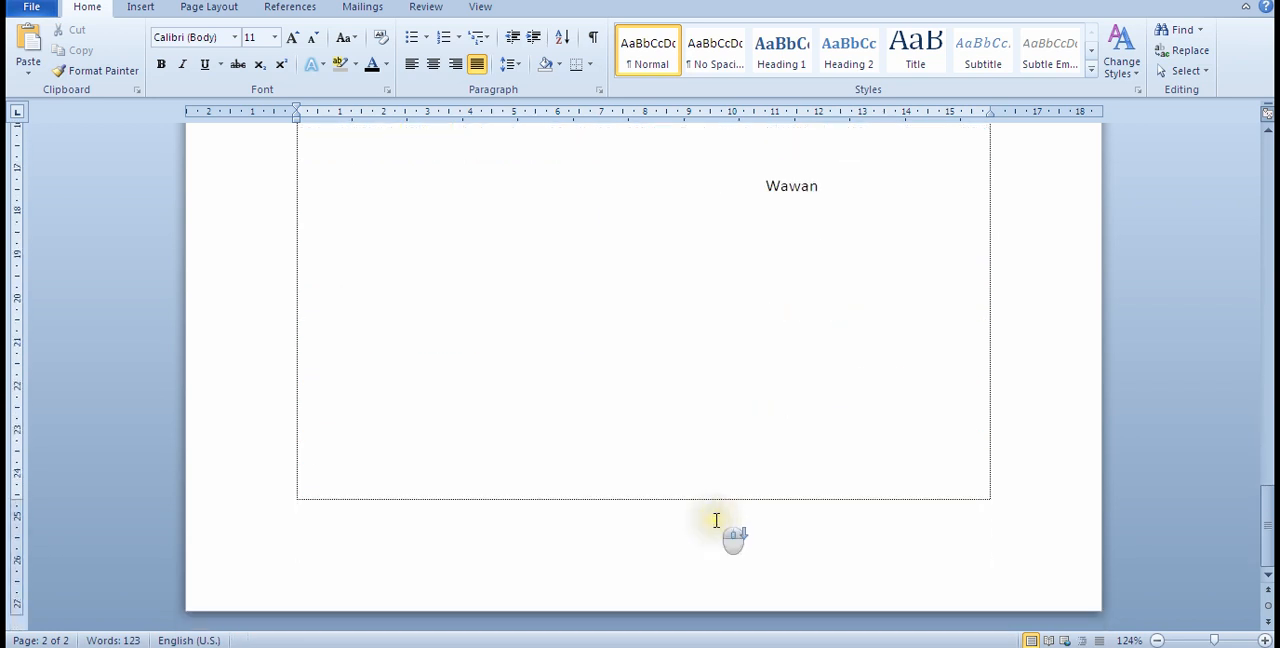
scroll(591, 517, up, 10)
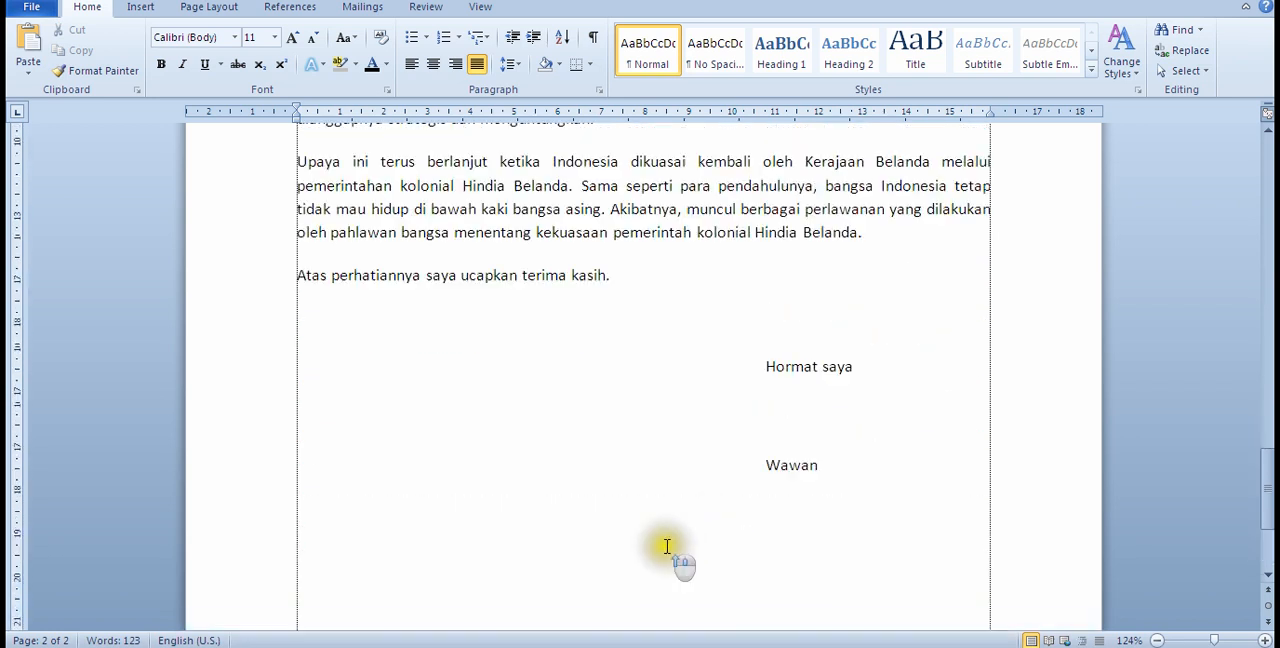
scroll(609, 510, up, 15)
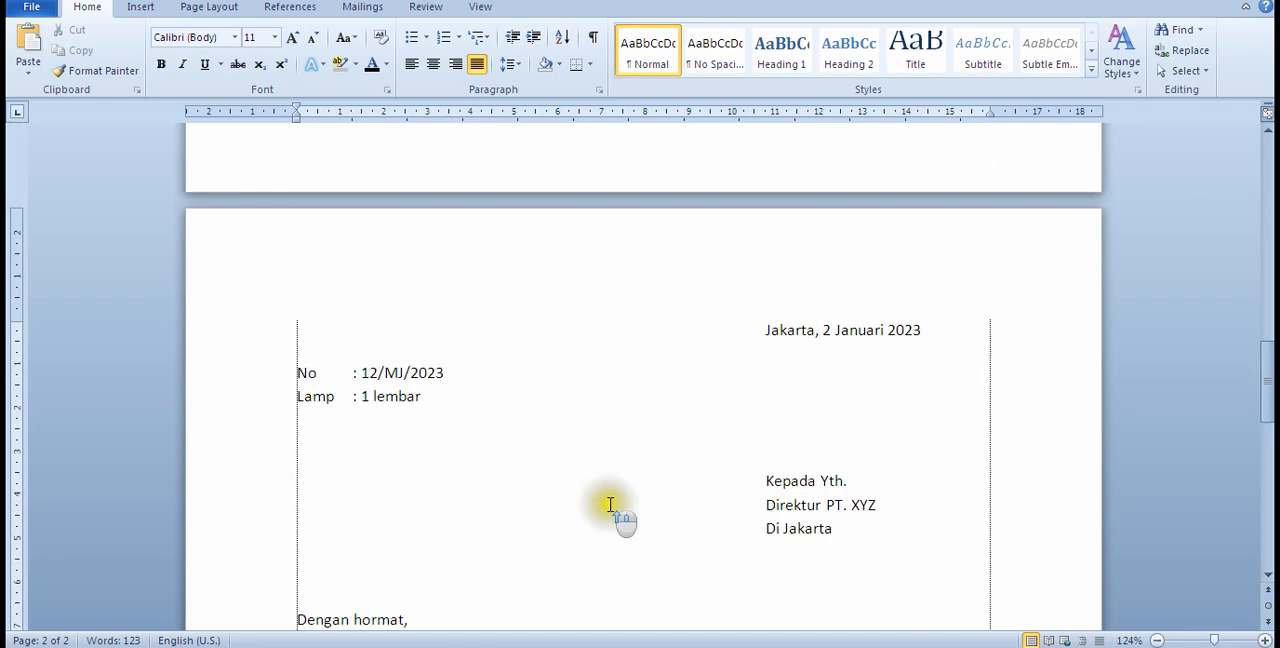
scroll(610, 505, up, 6)
scroll(610, 515, down, 14)
scroll(609, 525, down, 10)
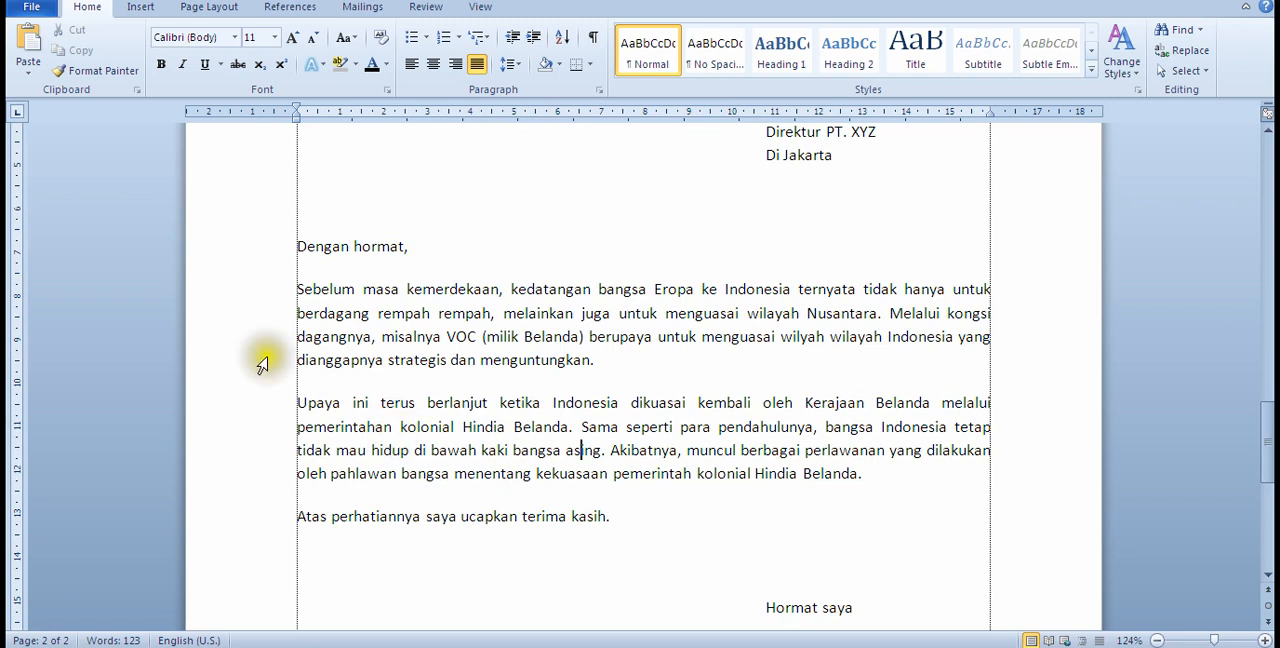
click(32, 8)
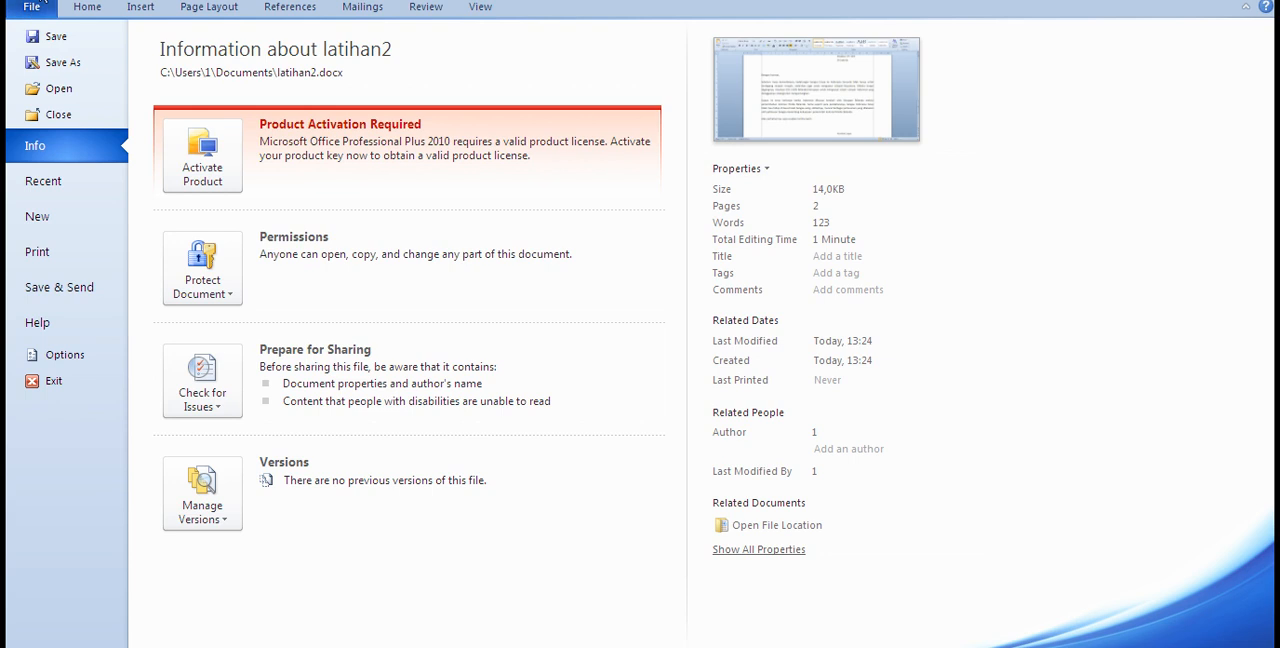
click(36, 8)
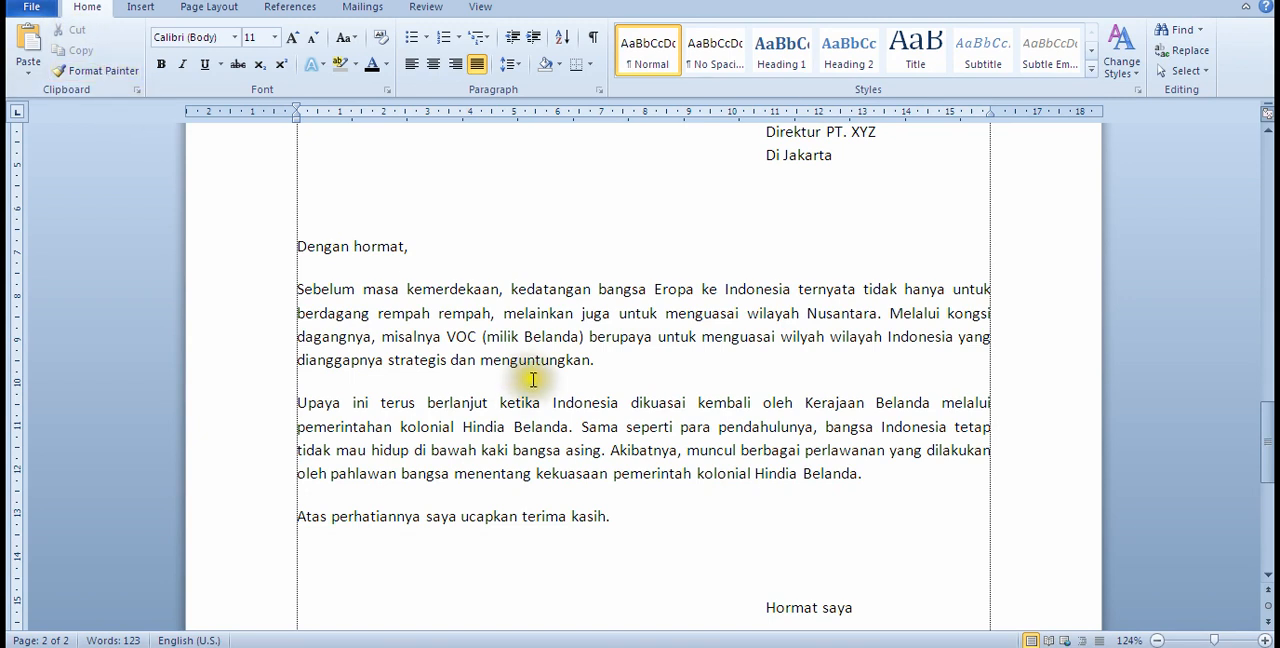
Step: Open the print settings for the document and choose Canon iP2700 series (Copy 1) as the printer
scroll(622, 414, up, 5)
scroll(622, 414, down, 7)
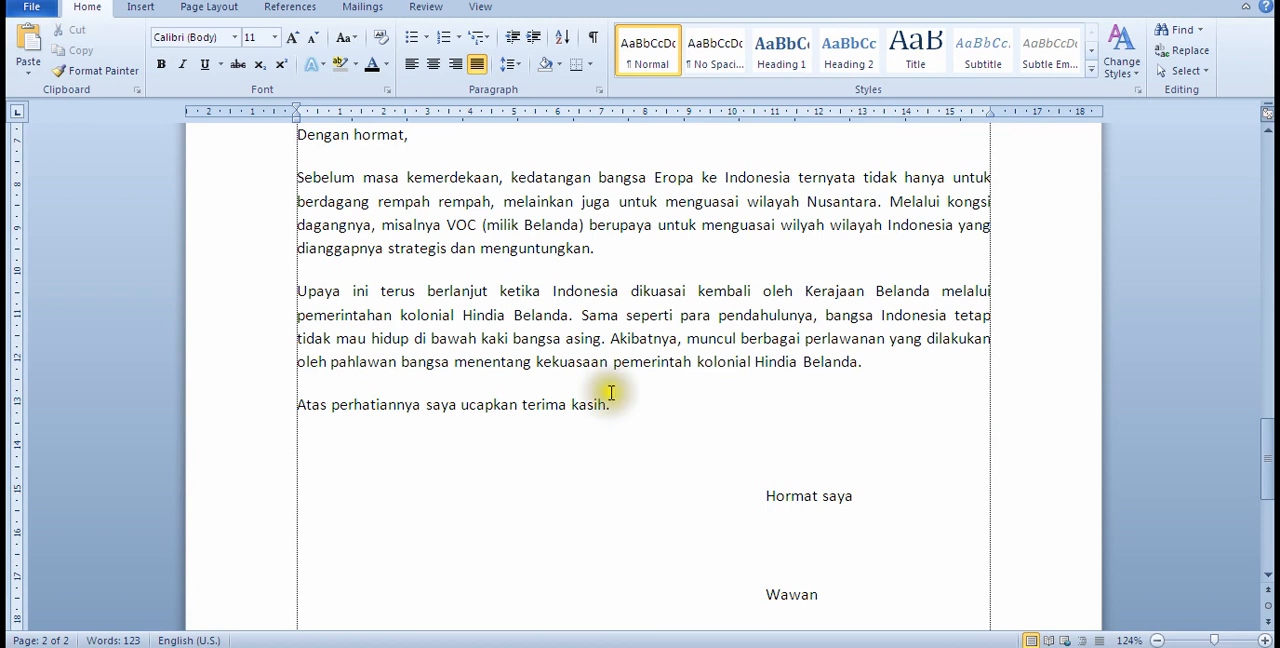
click(30, 10)
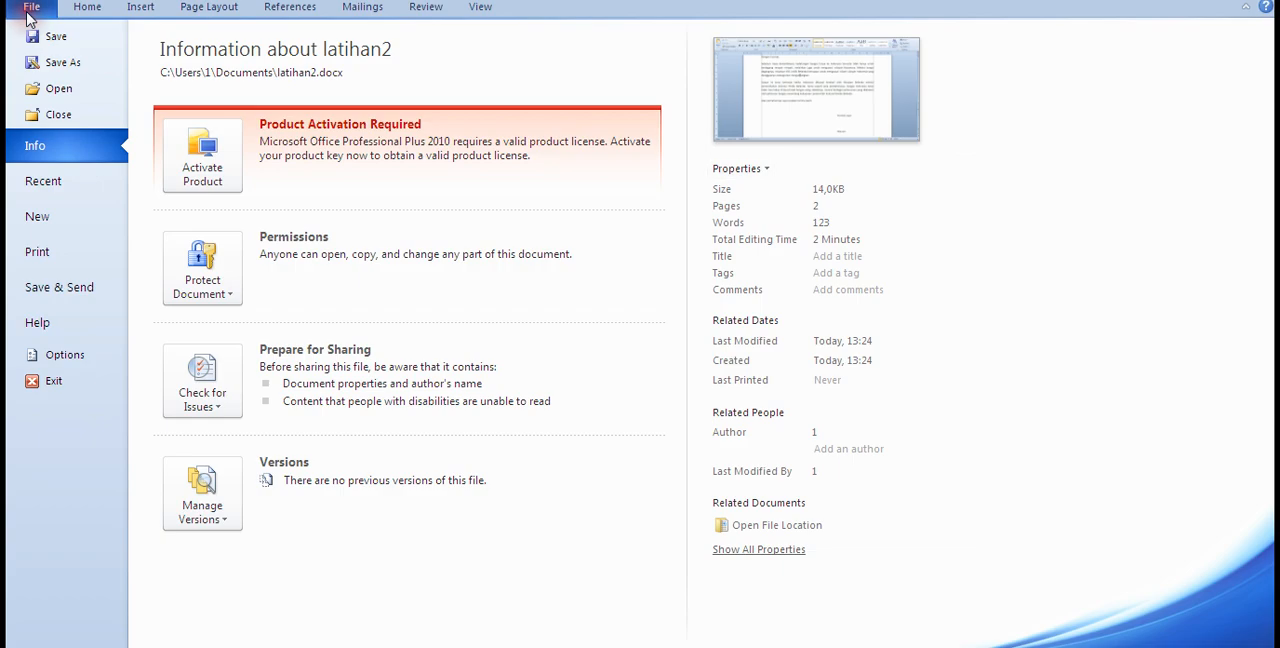
click(30, 258)
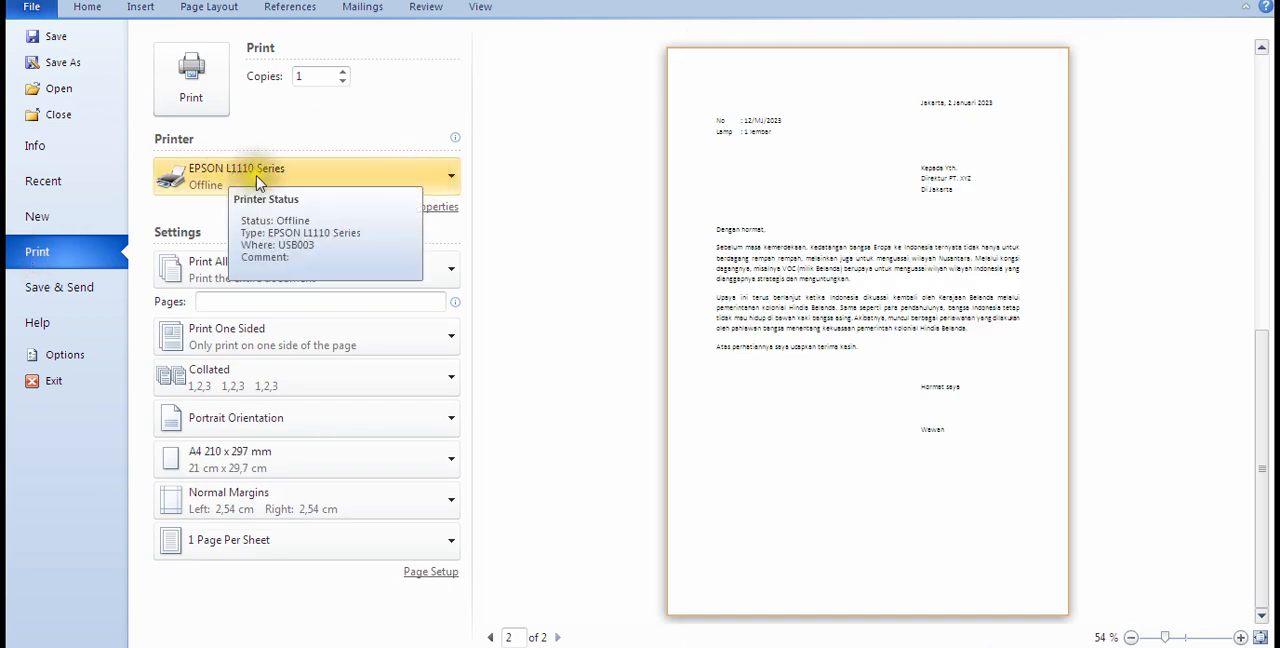
click(445, 186)
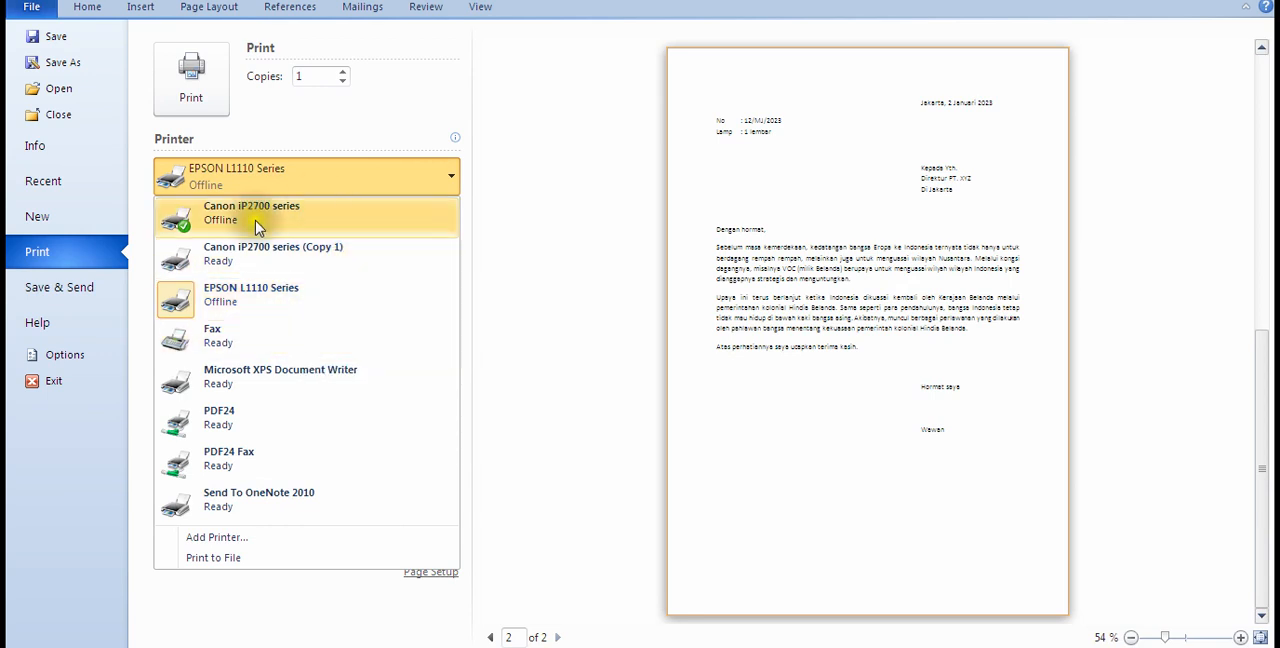
click(446, 182)
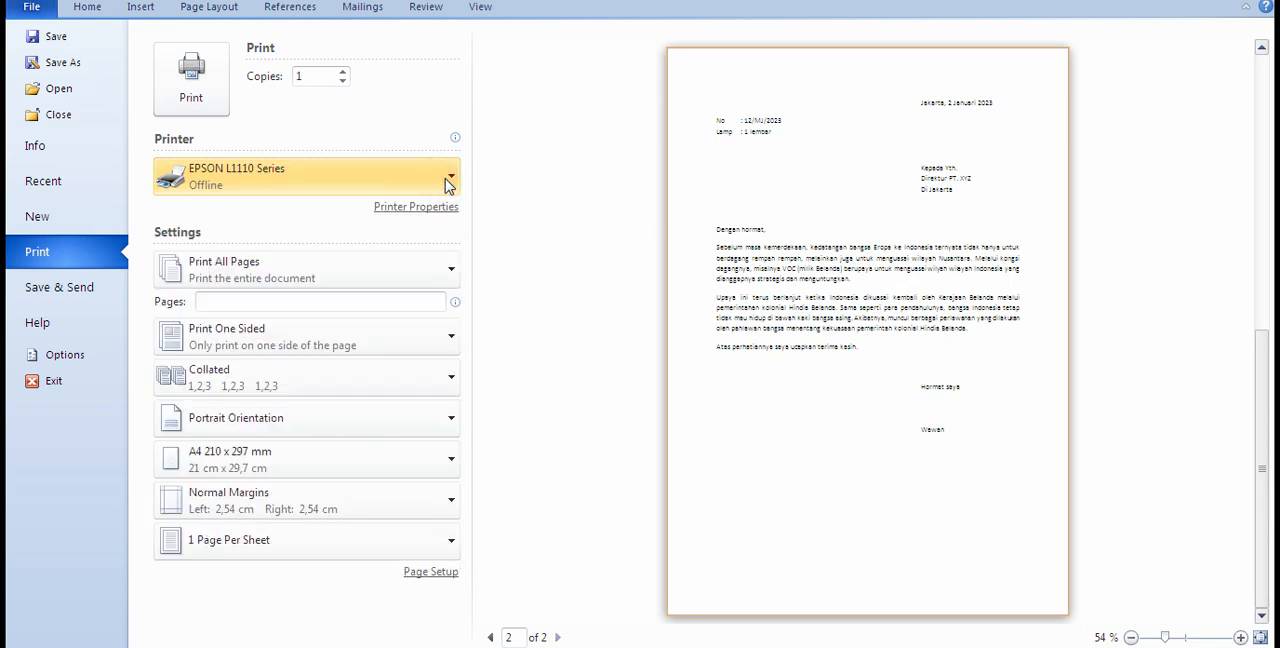
click(447, 183)
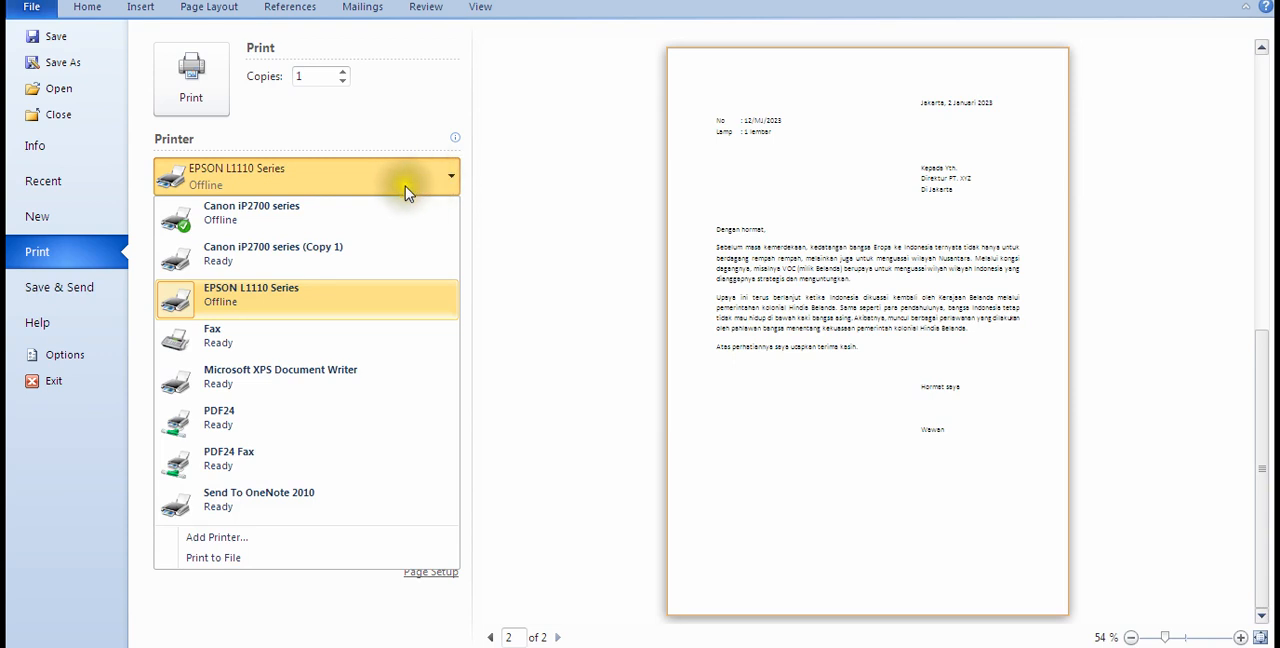
click(255, 262)
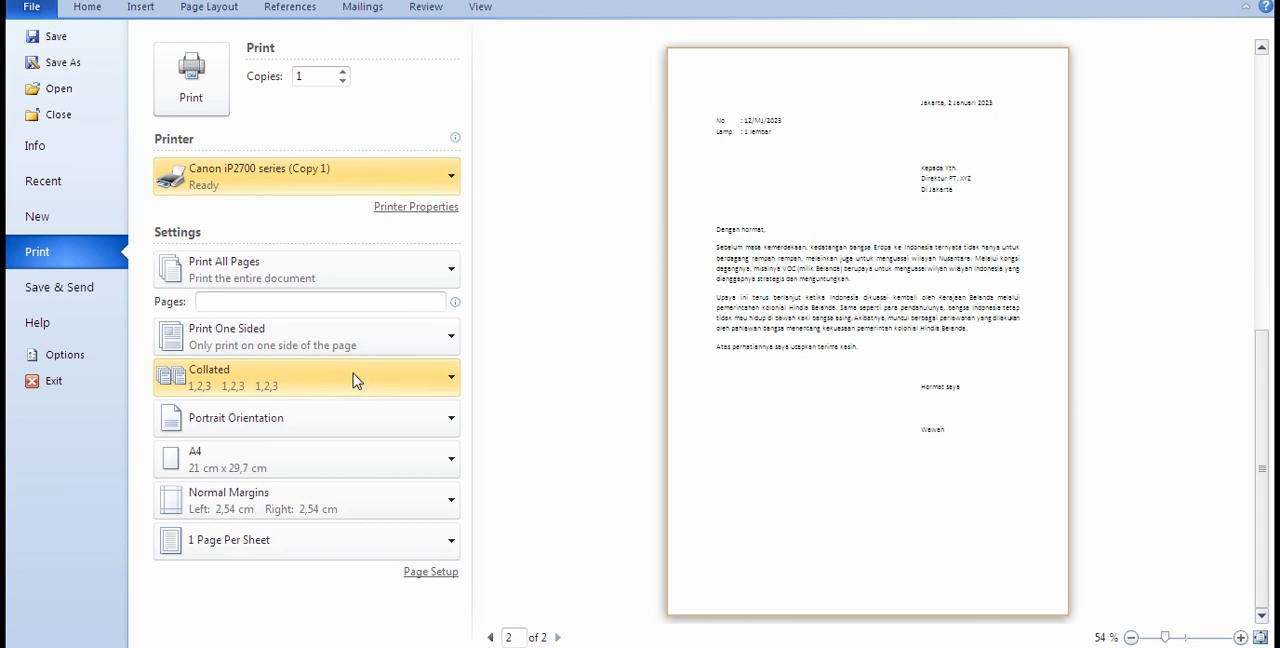
Step: Try a custom print range of page 3, and clear the range again
click(255, 328)
click(253, 302)
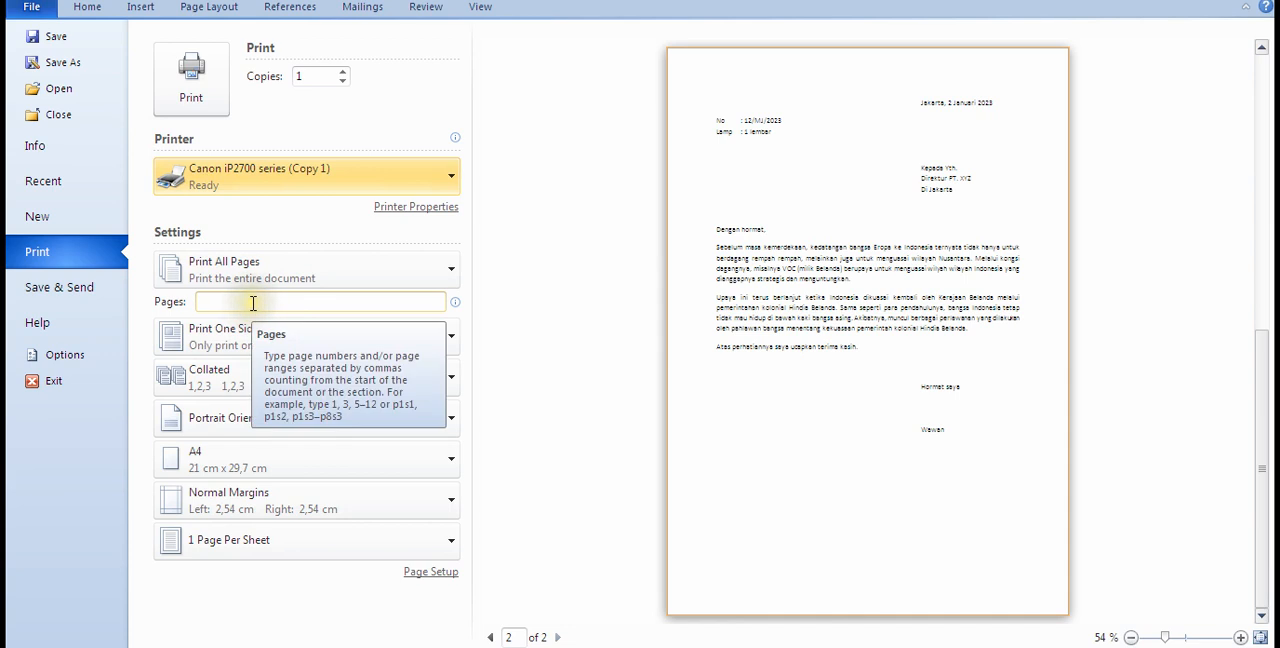
click(253, 302)
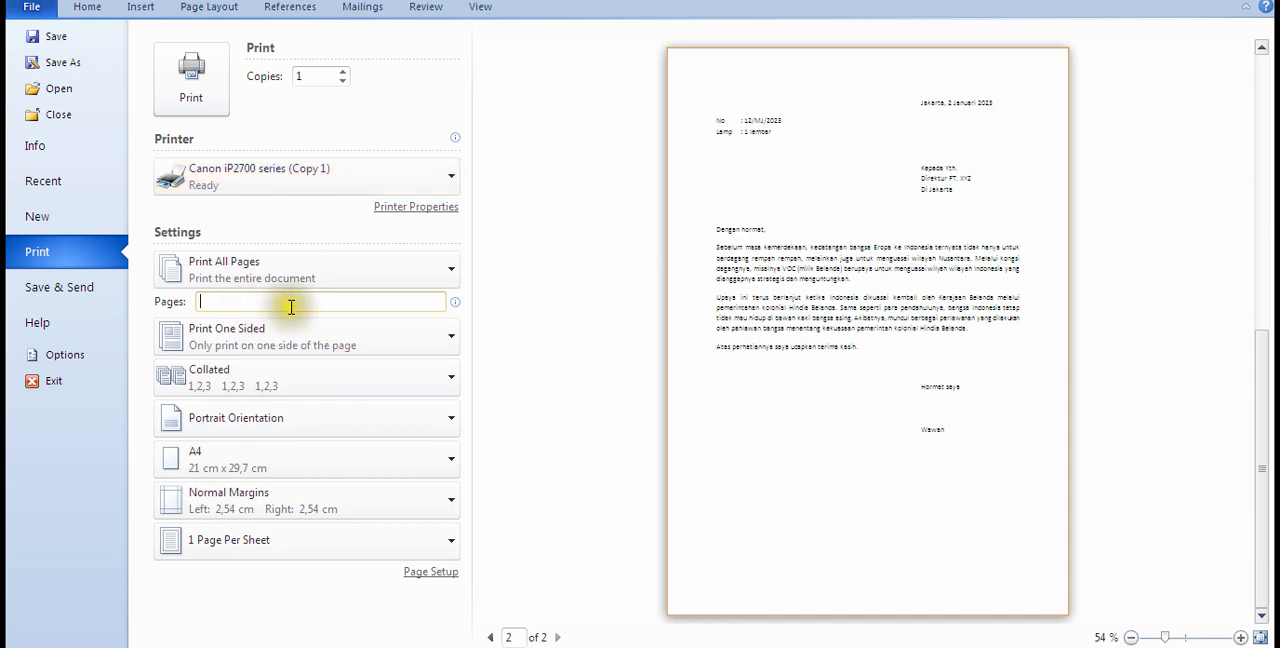
text(3)
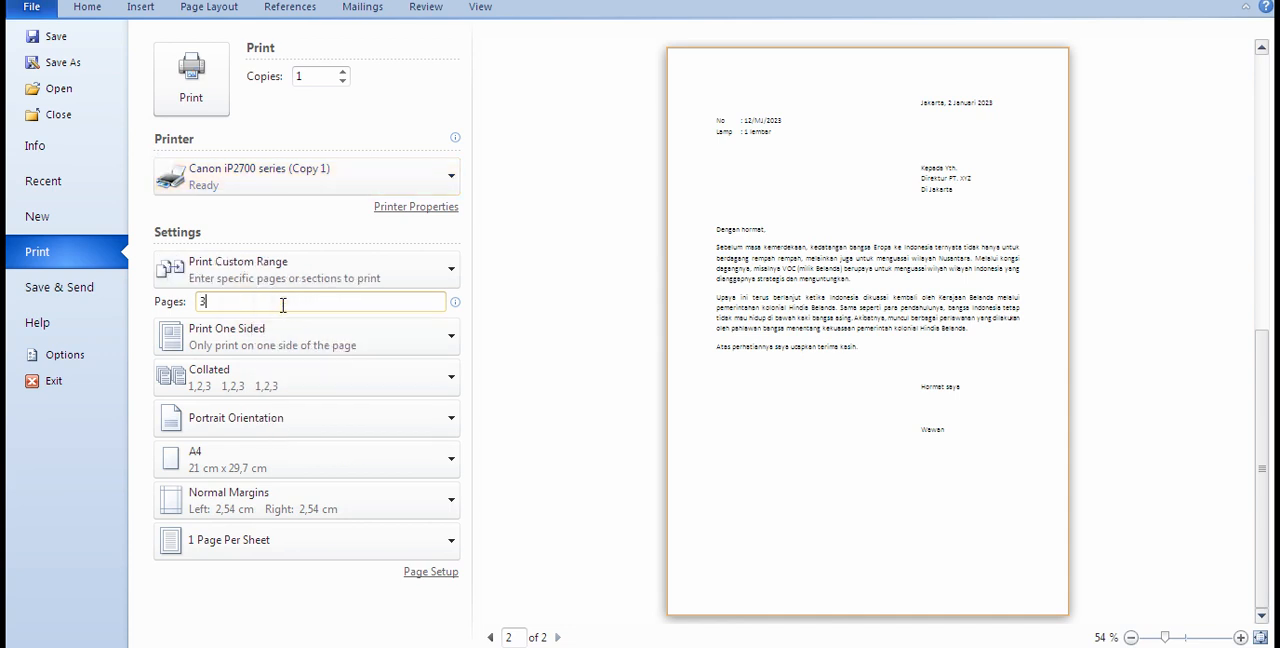
key(BackSpace)
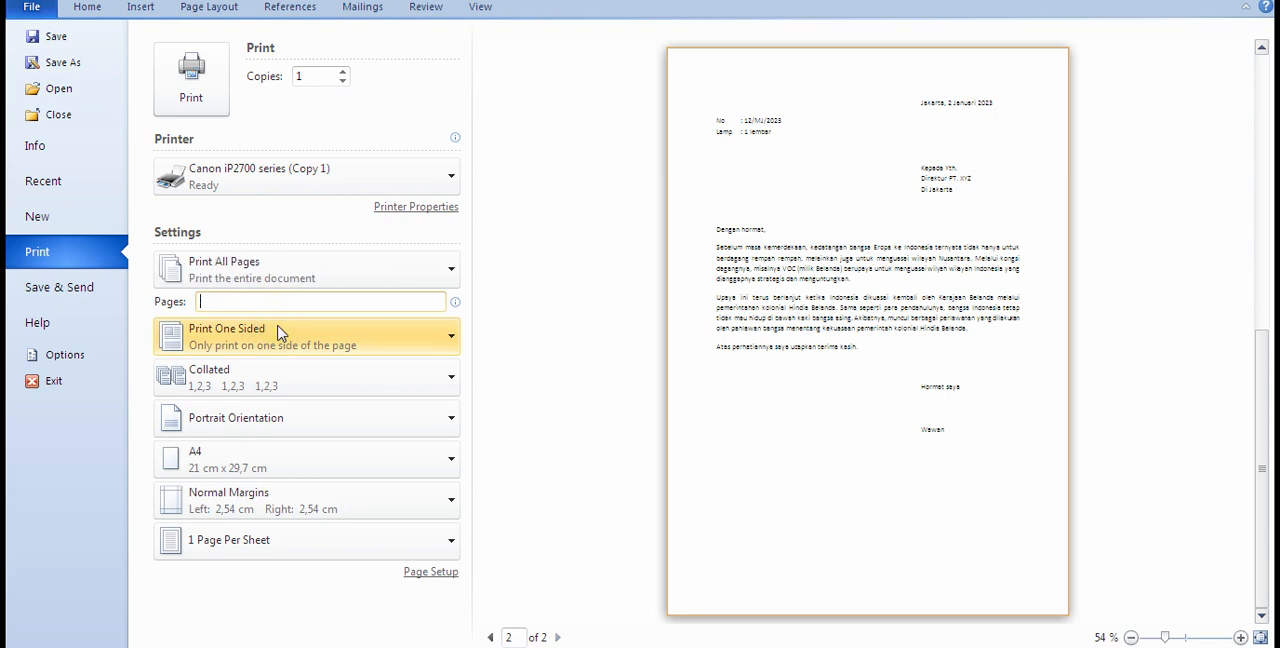
click(530, 396)
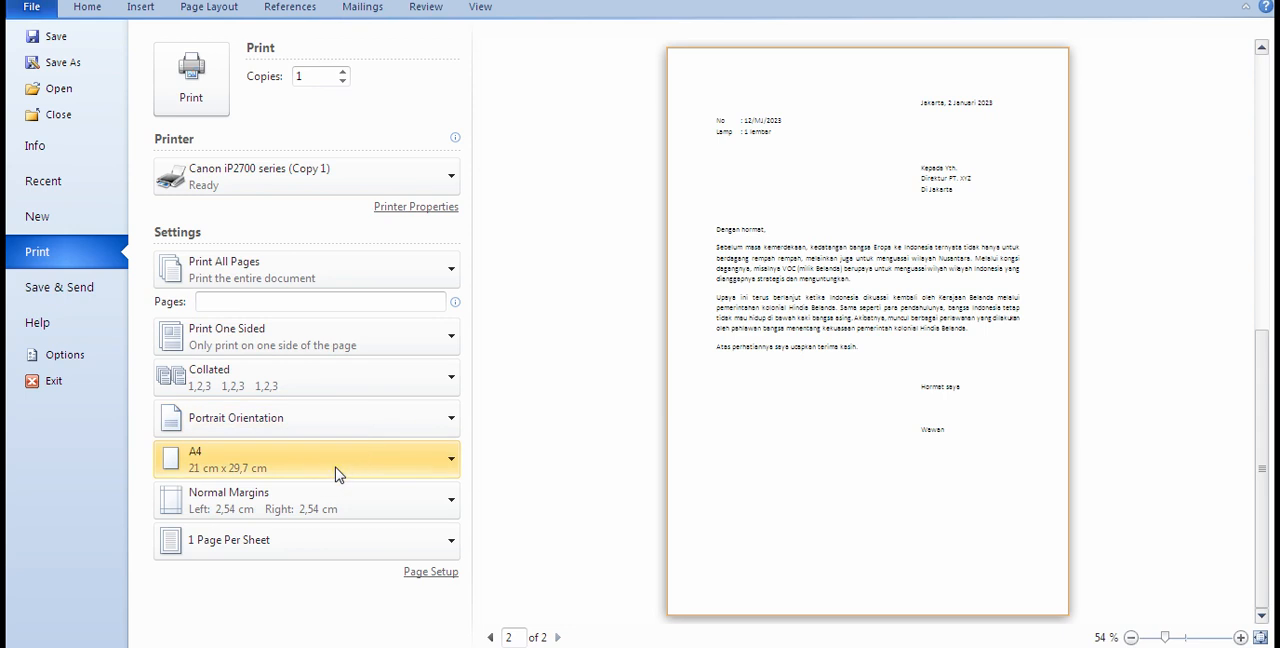
Step: Try a custom print range of pages 1-3,5,10, and empty the range to go back to all pages
mouse_move(262, 300)
click(257, 301)
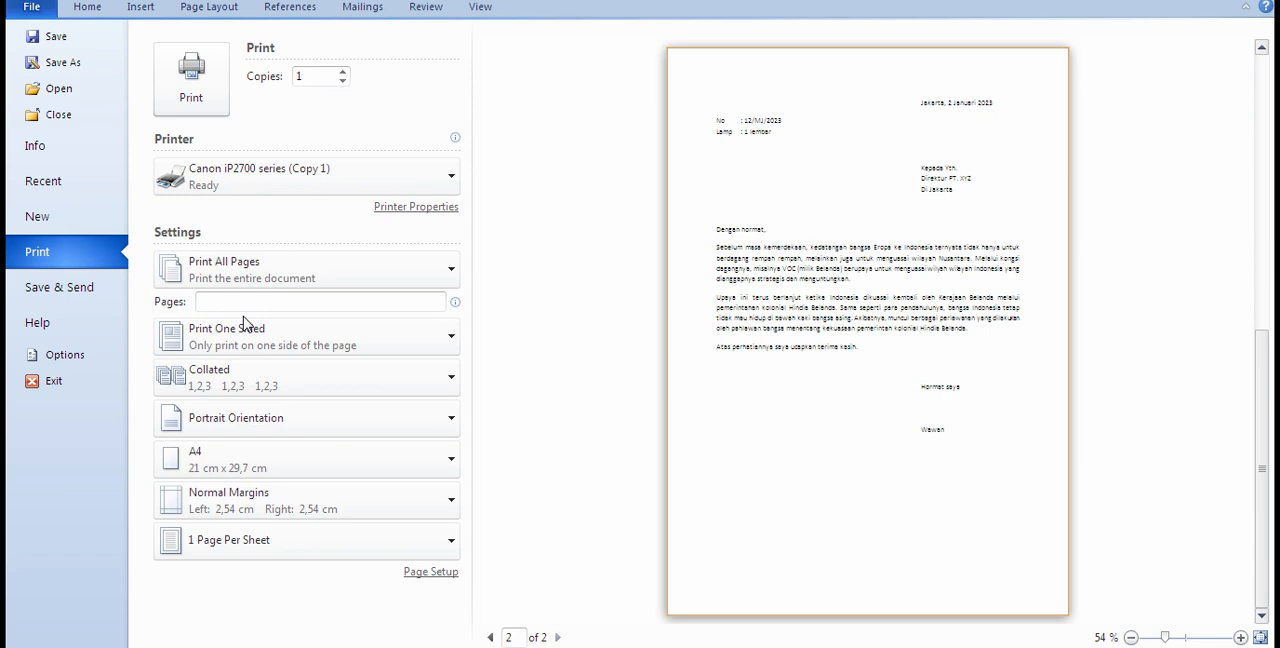
click(291, 297)
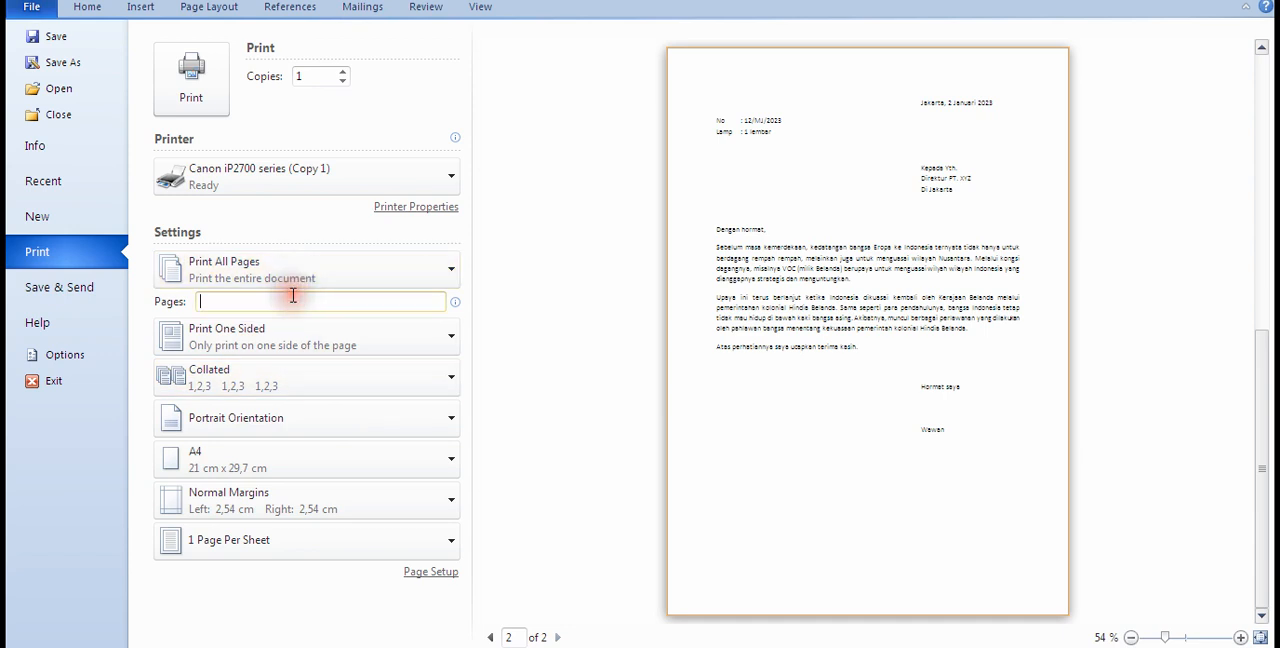
text(1-3,5,10)
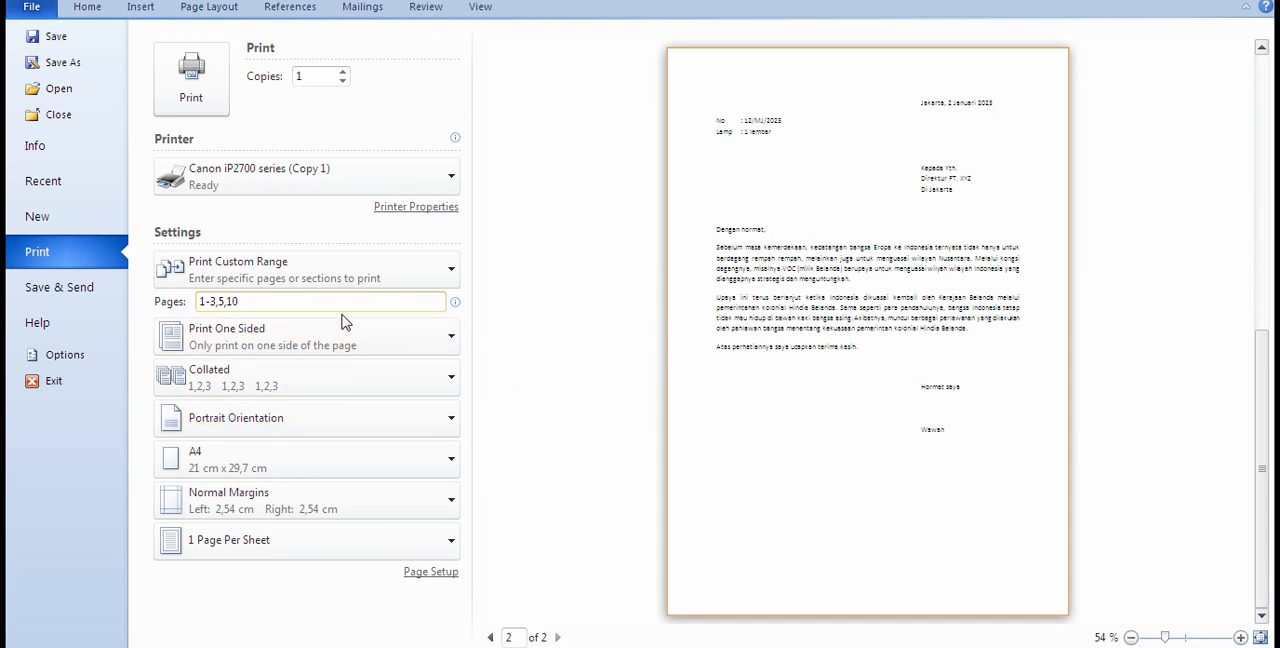
key(BackSpace)
key(BackSpace)
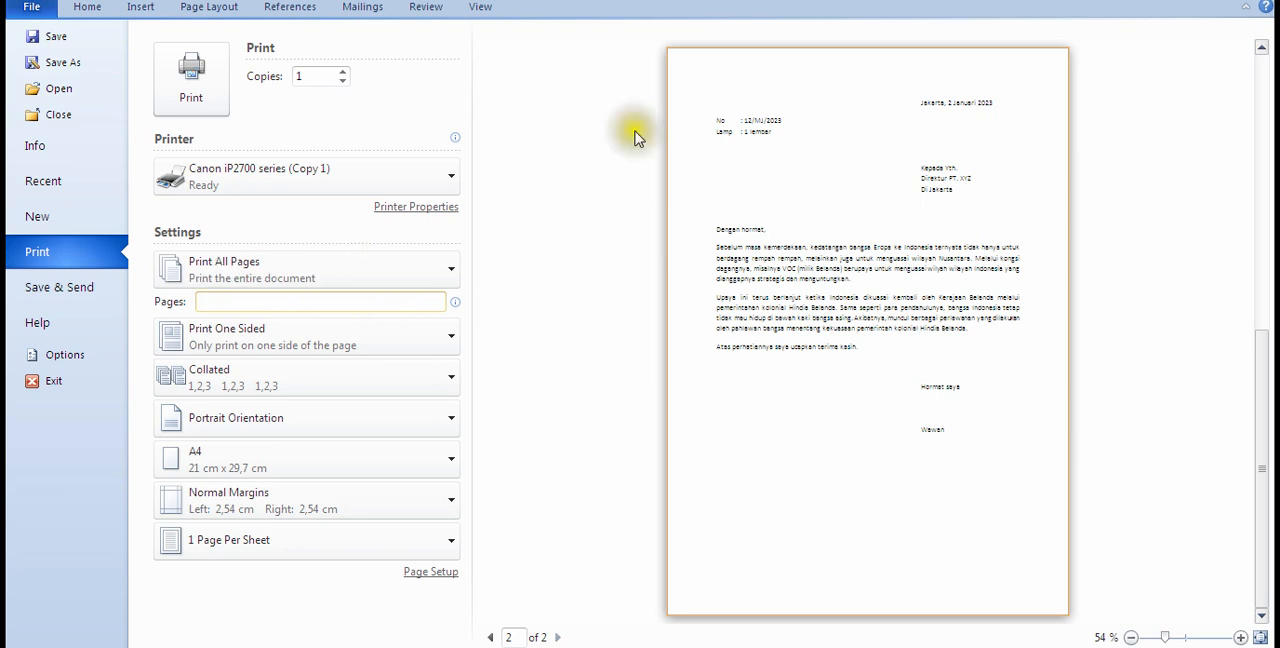
Step: Set the number of copies to 3 and print the whole document
click(345, 76)
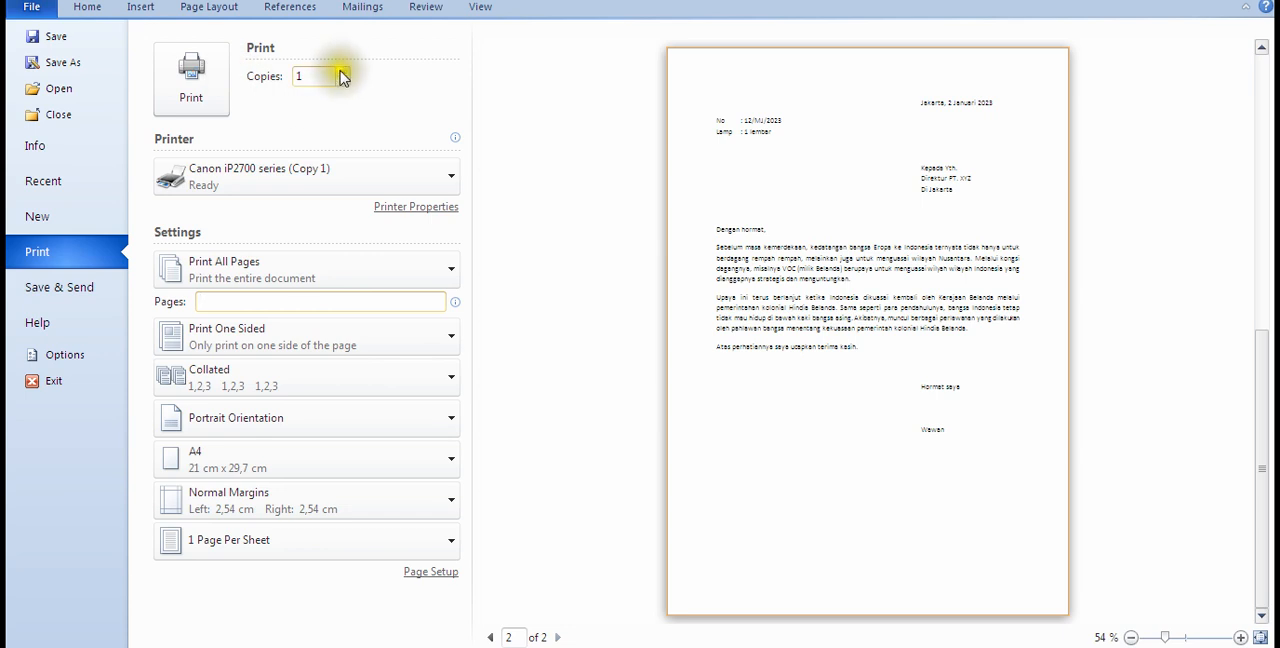
click(343, 81)
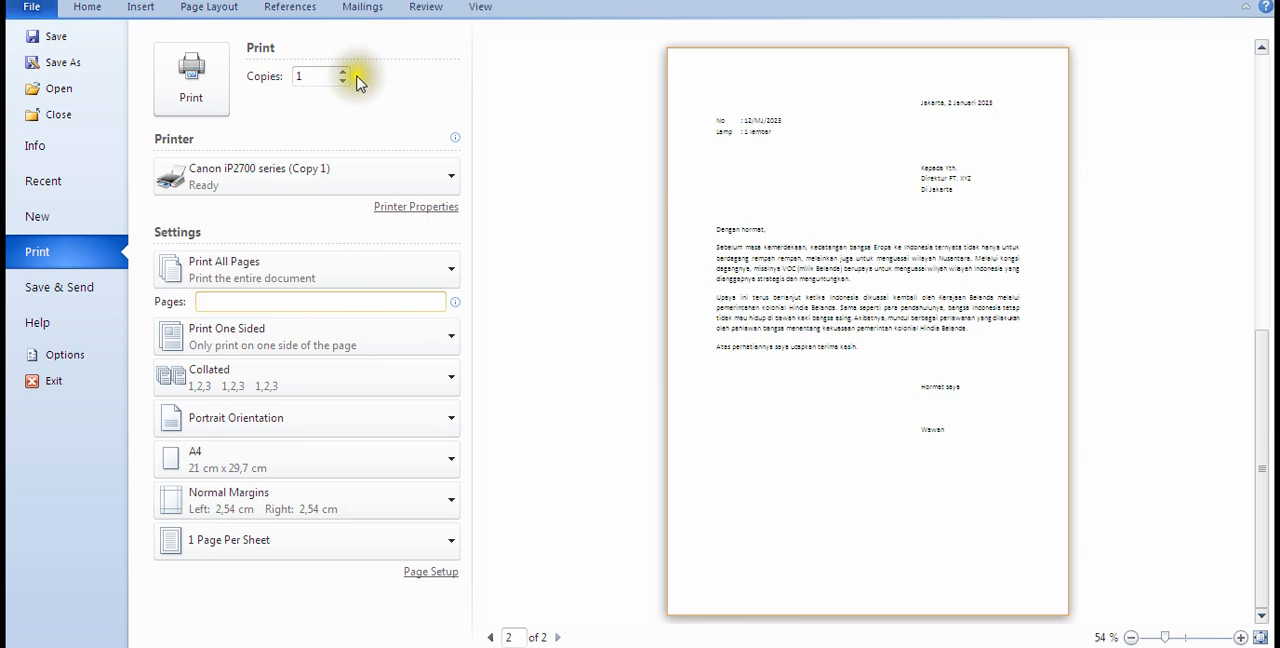
click(345, 72)
click(345, 72)
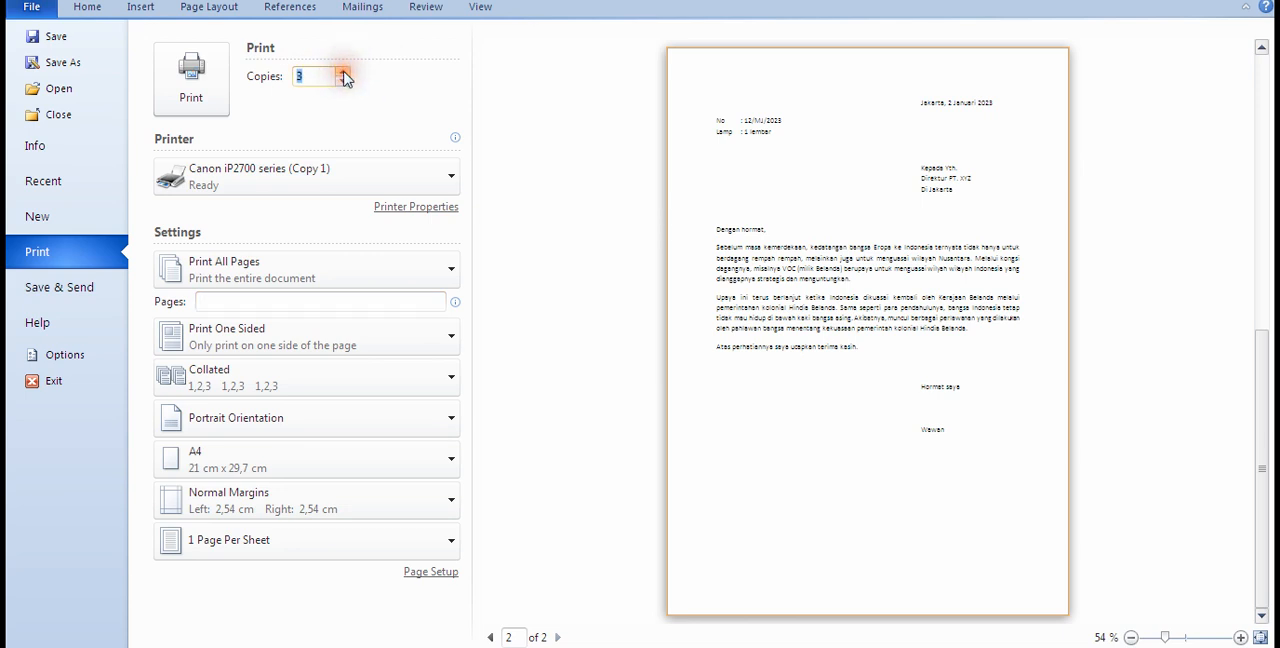
click(390, 102)
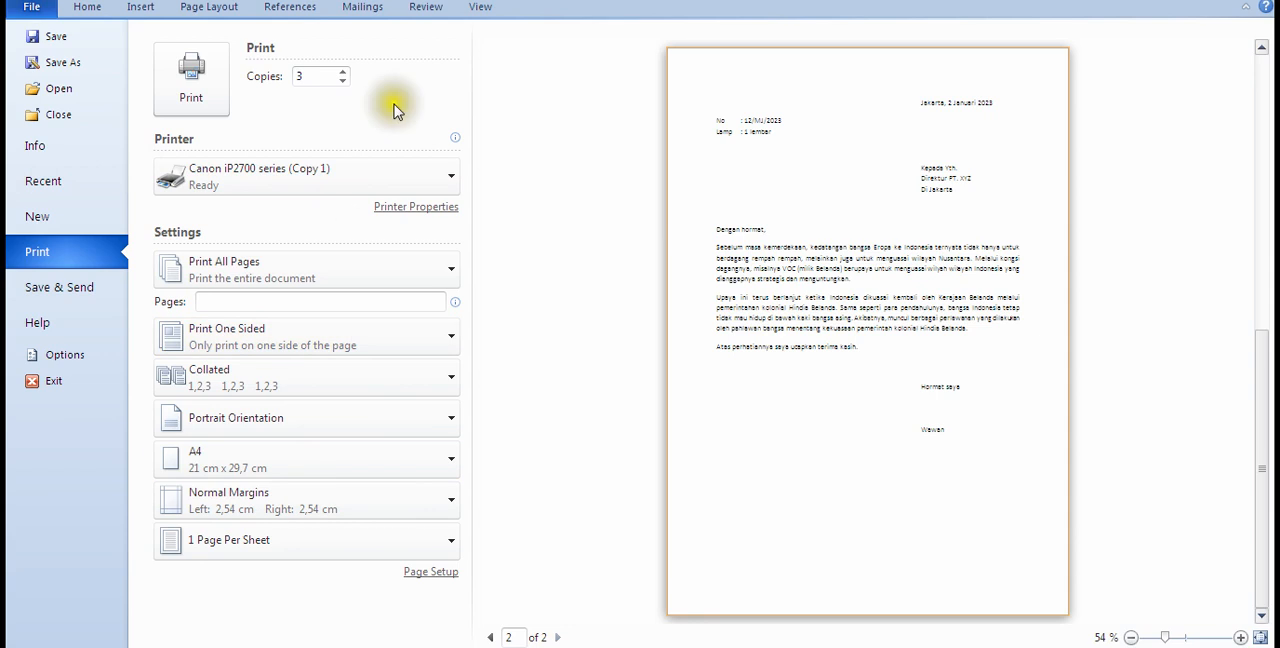
click(186, 86)
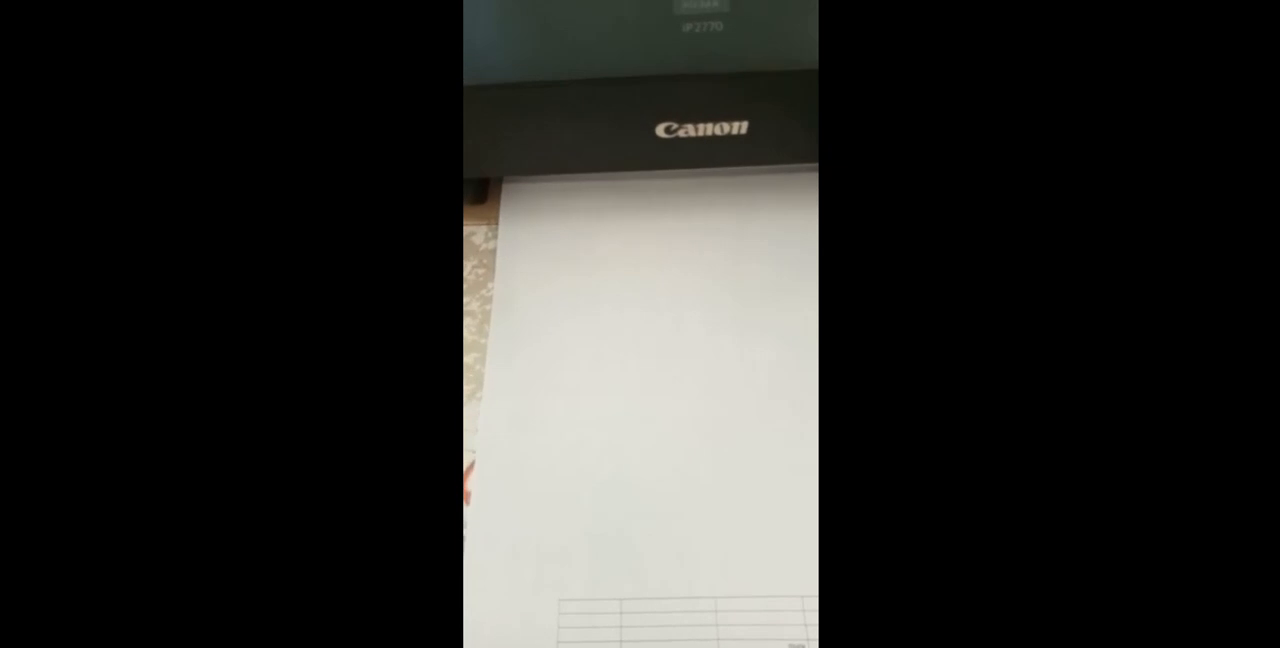